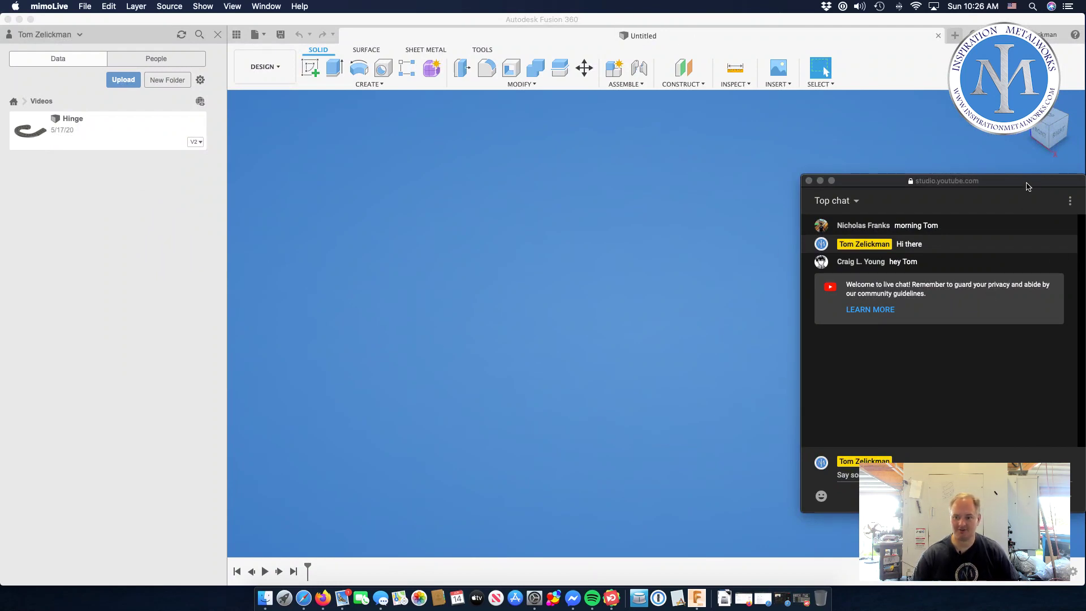
Step: Move the live chat window off the modelling canvas and return to Fusion 360
{"action": "left_click_drag", "start_coordinate": [1026, 182], "coordinate": [248, 207]}
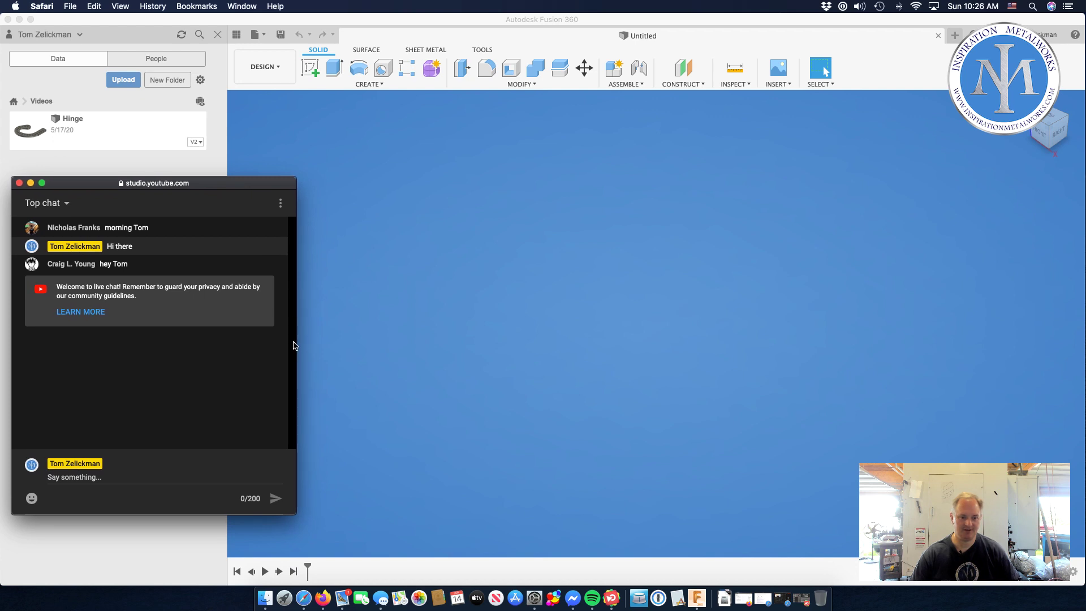
{"action": "left_click_drag", "start_coordinate": [195, 187], "coordinate": [185, 206]}
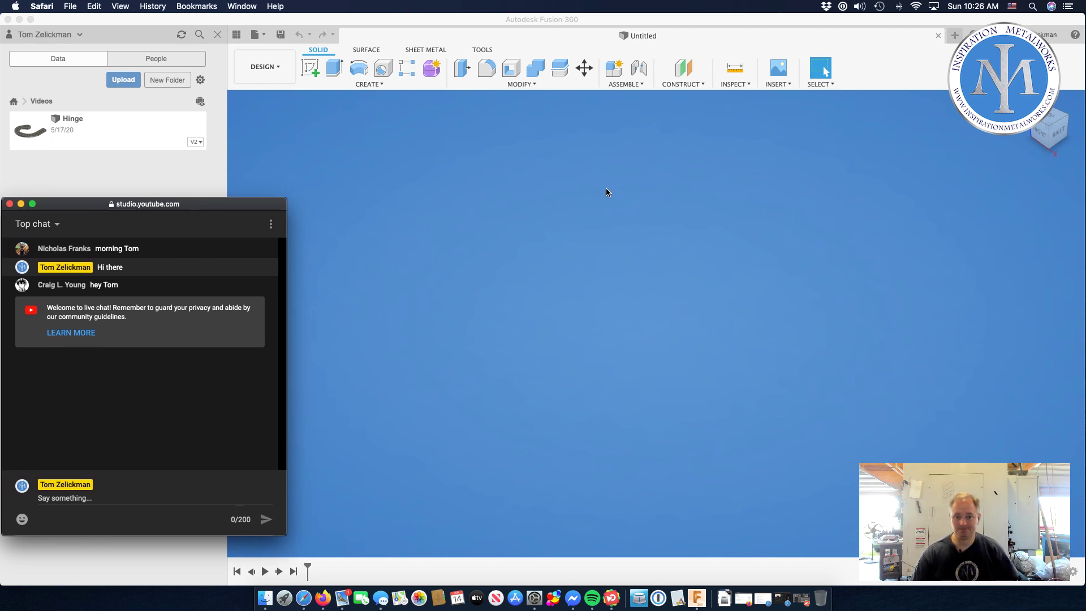
{"action": "left_click", "coordinate": [644, 213]}
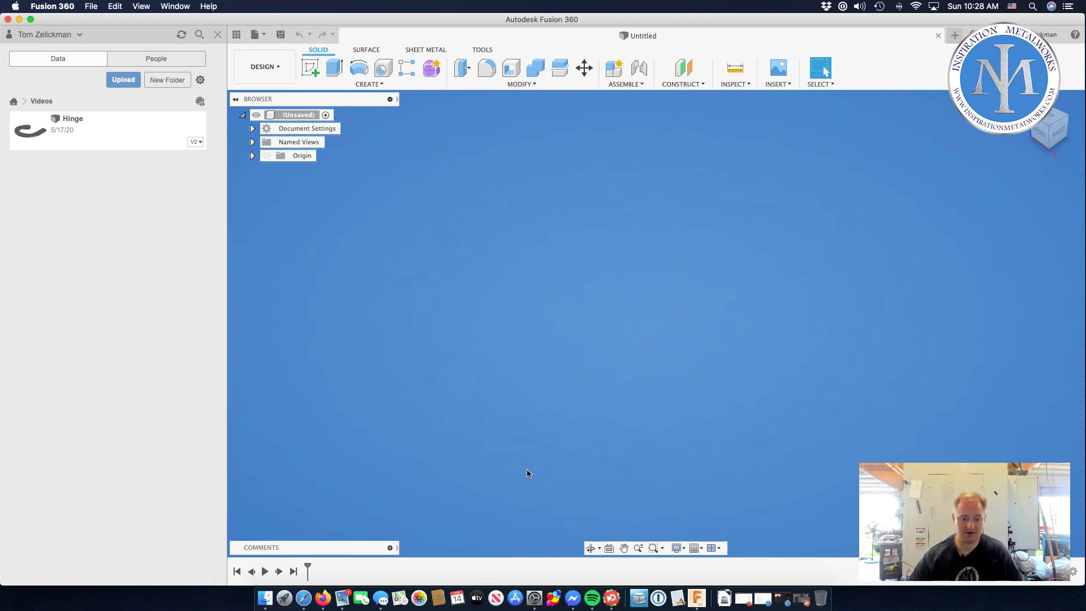
Step: Check the live chat in Safari for new messages and switch back to Fusion 360
{"action": "left_click", "coordinate": [303, 591]}
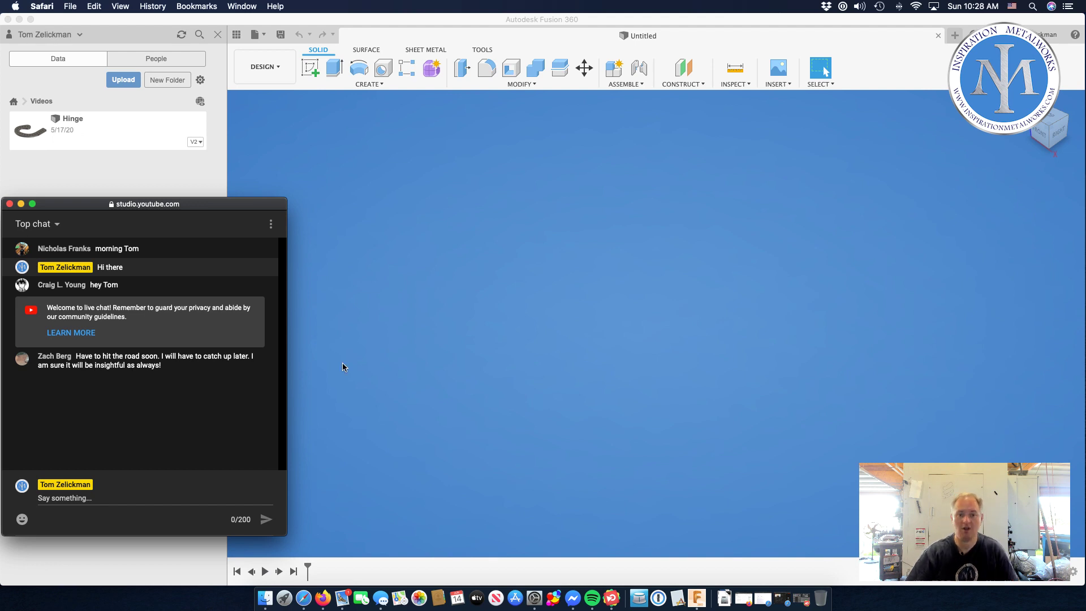
{"action": "left_click", "coordinate": [576, 19]}
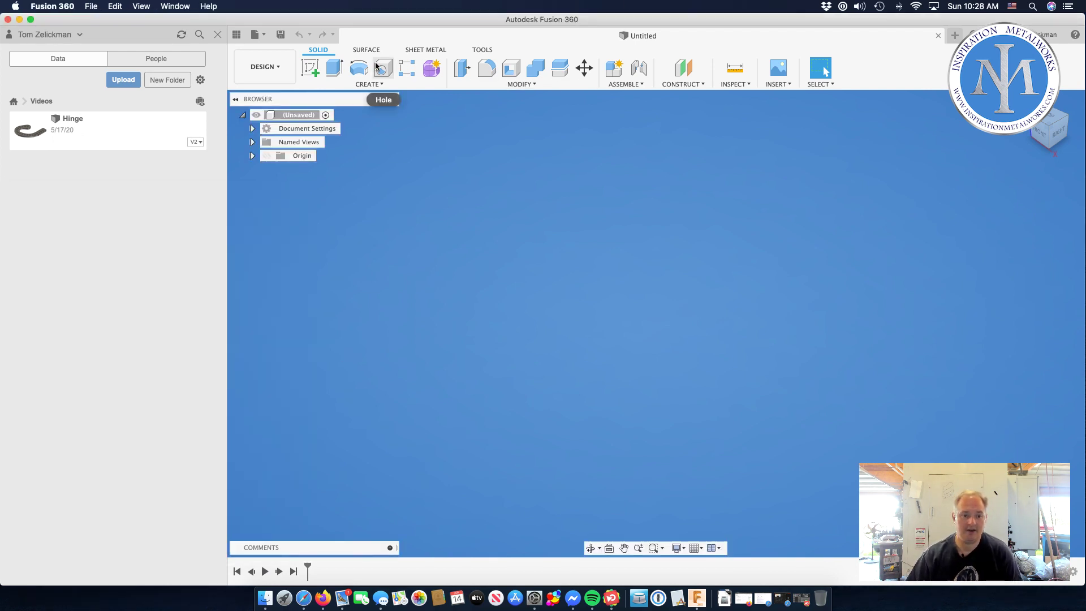
Step: Save the untitled design as "Bracket Mount" in the Videos project
{"action": "left_click", "coordinate": [281, 35]}
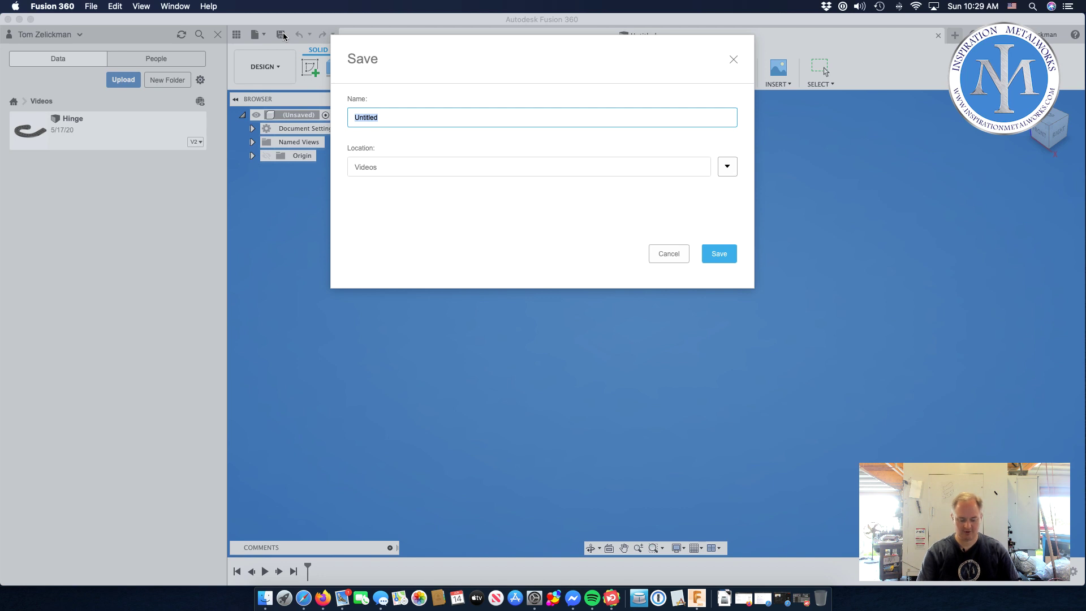
{"action": "type", "text": "Bracket"}
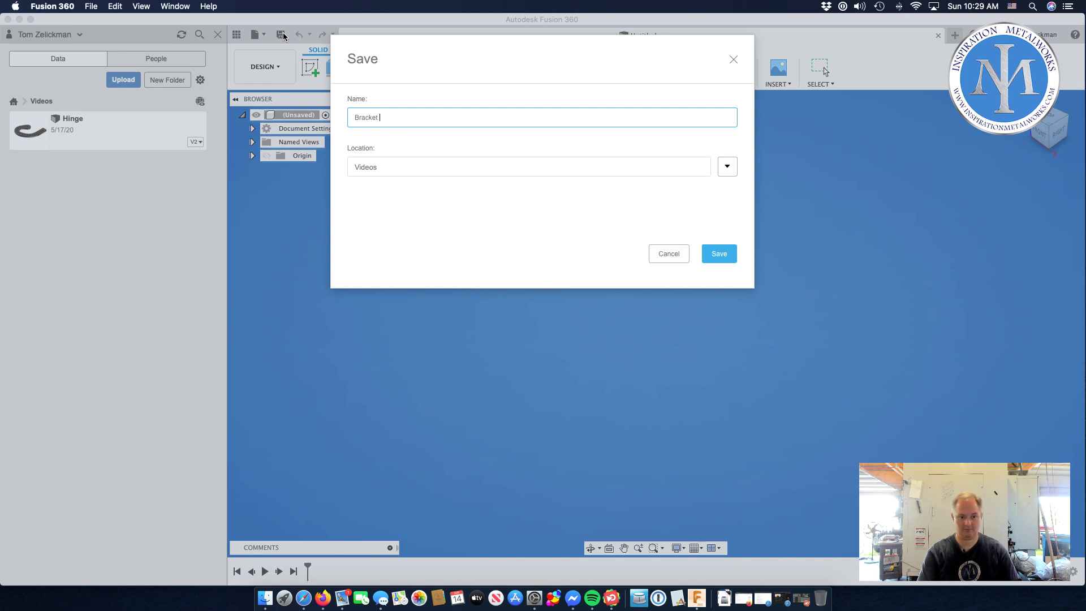
{"action": "type", "text": " Mount"}
{"action": "key", "text": "Return"}
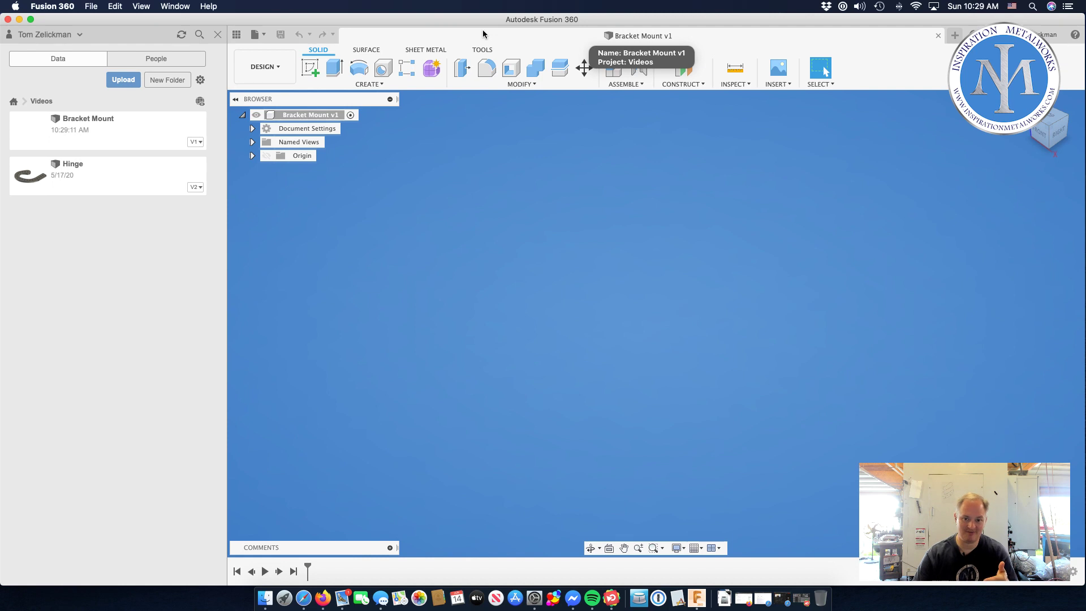
Step: Create a new active component under Bracket Mount and inspect its origin geometry
{"action": "right_click", "coordinate": [328, 115]}
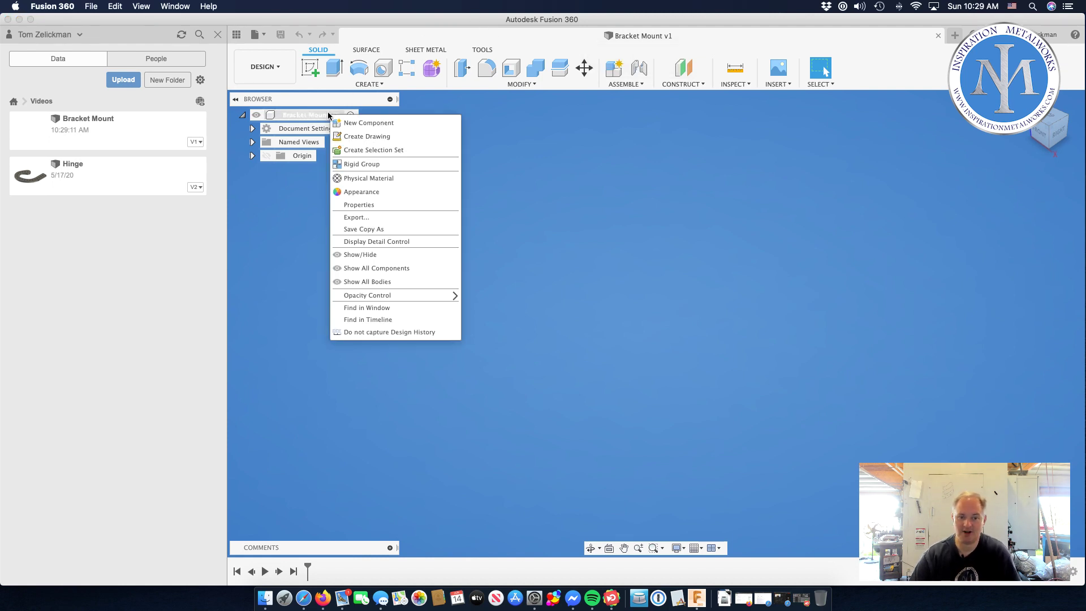
{"action": "left_click", "coordinate": [370, 124]}
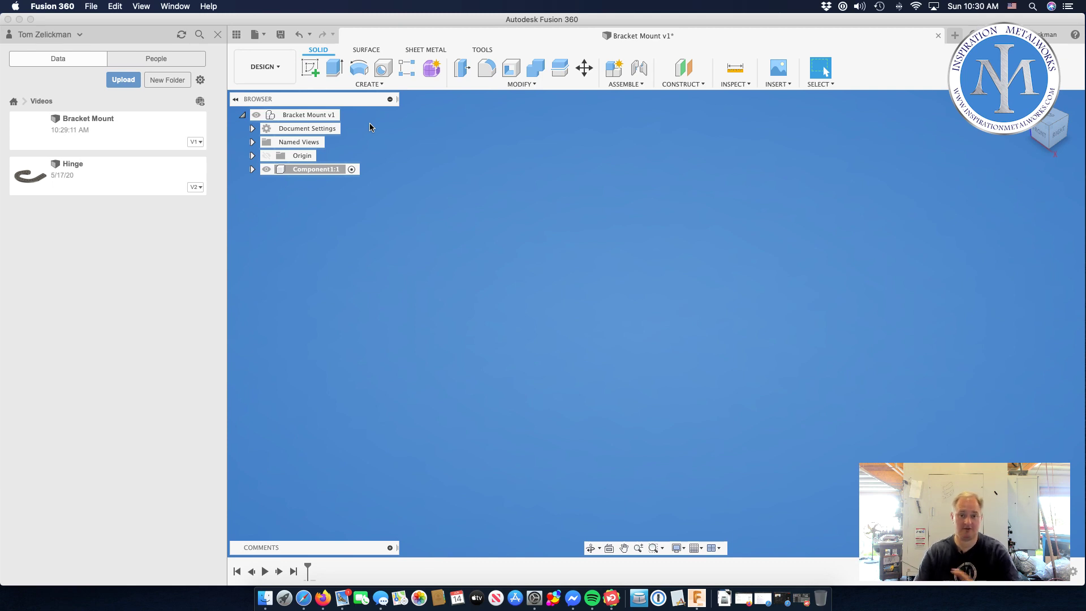
{"action": "left_click", "coordinate": [253, 169]}
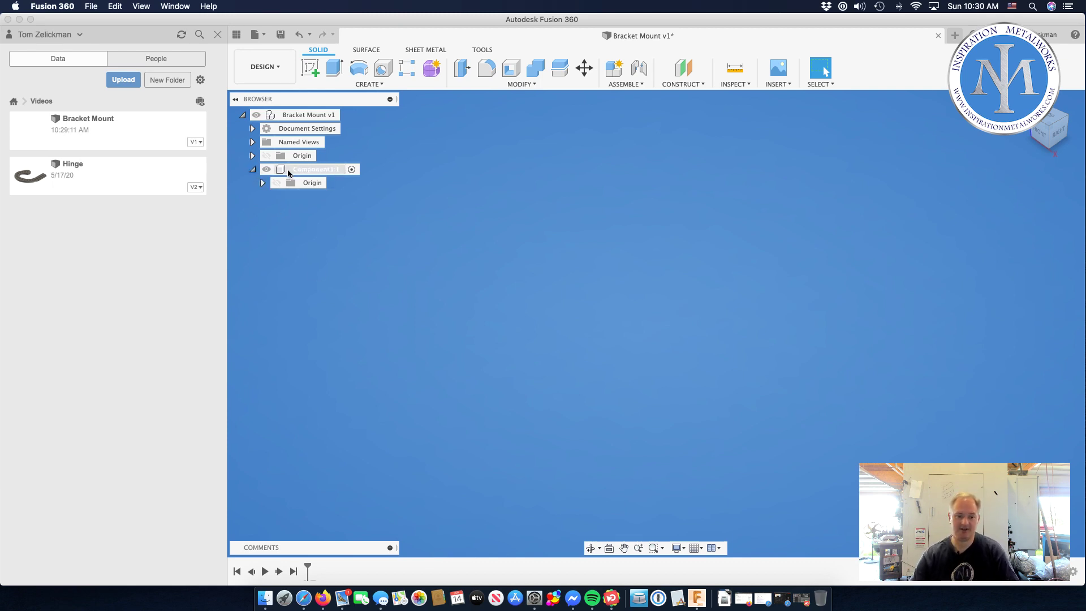
{"action": "left_click", "coordinate": [304, 169]}
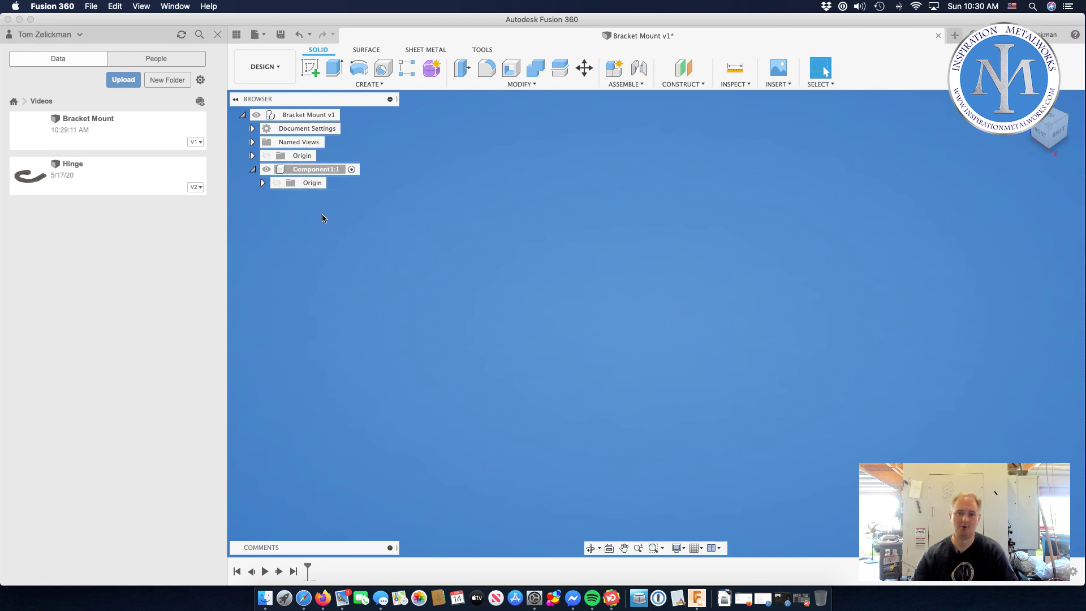
{"action": "left_click", "coordinate": [262, 183]}
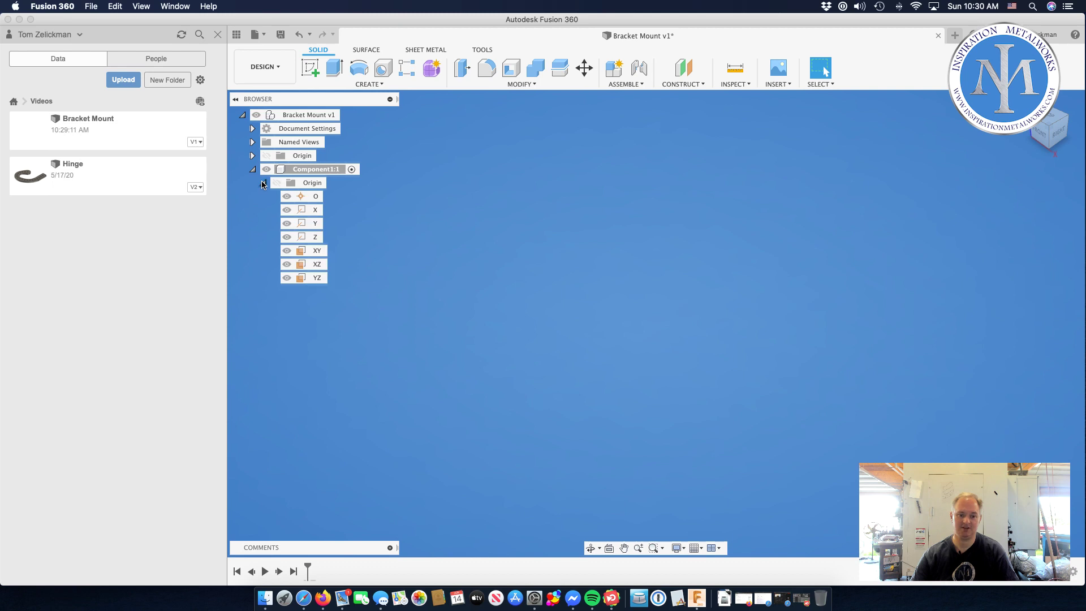
{"action": "left_click", "coordinate": [262, 183]}
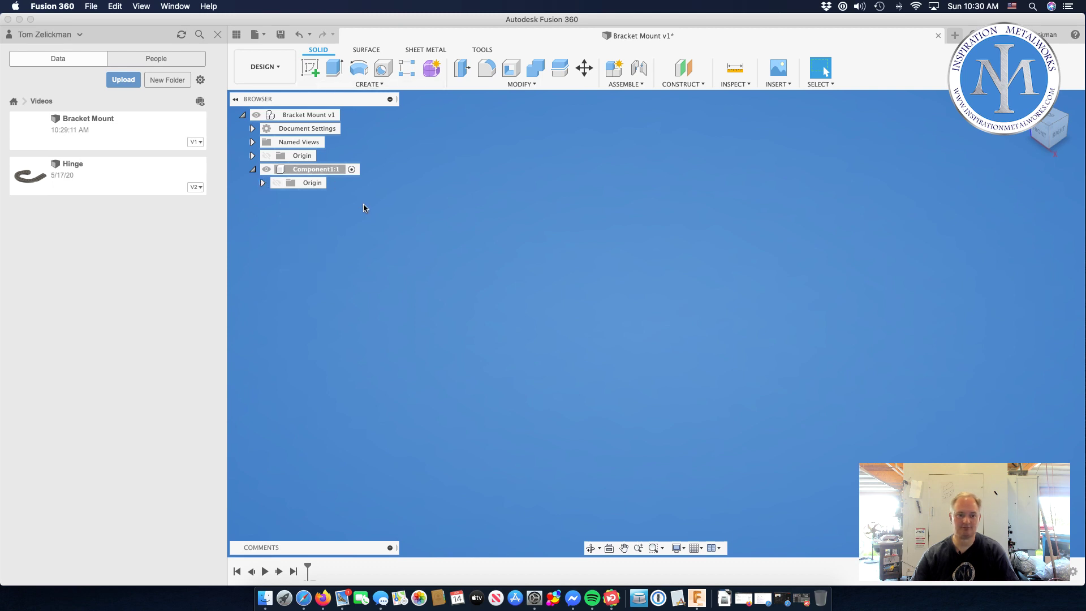
{"action": "left_click", "coordinate": [352, 170]}
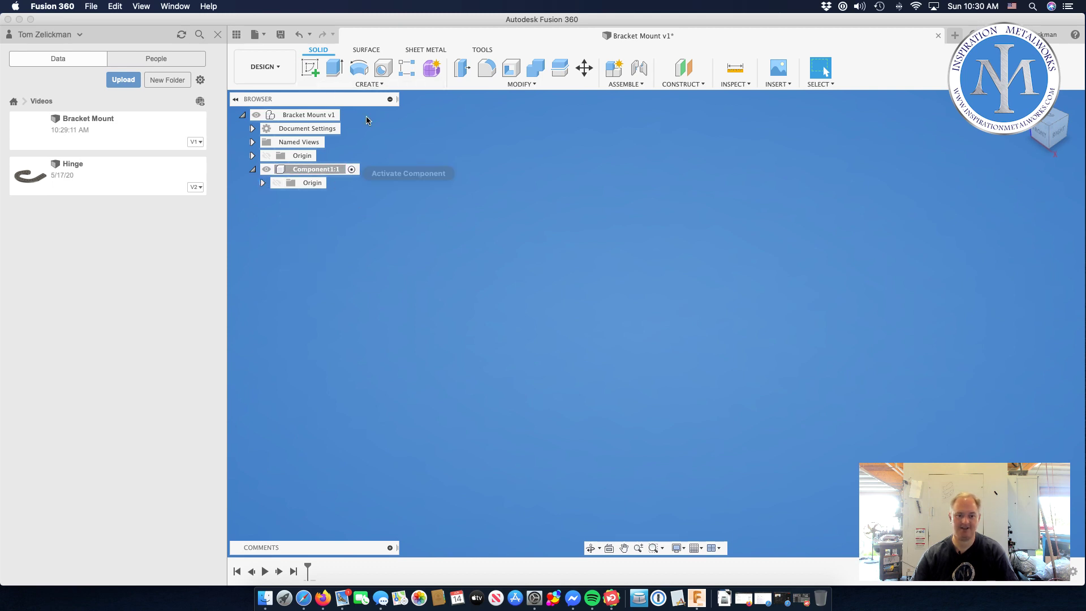
Step: Start a sketch on the component's horizontal origin plane and draw a horizontal base line from the origin
{"action": "left_click", "coordinate": [309, 65]}
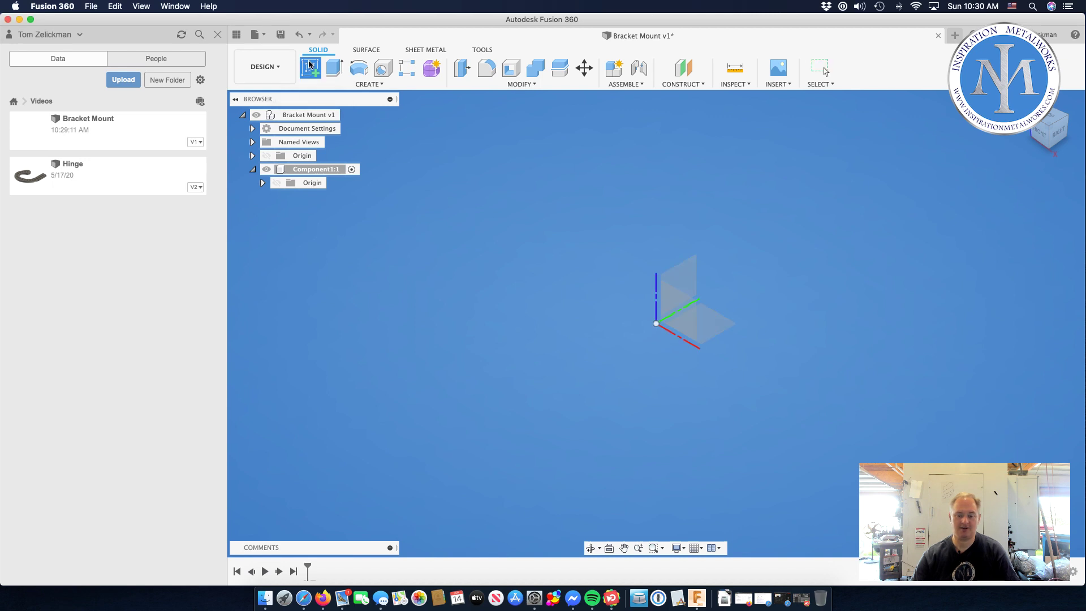
{"action": "left_click", "coordinate": [718, 328]}
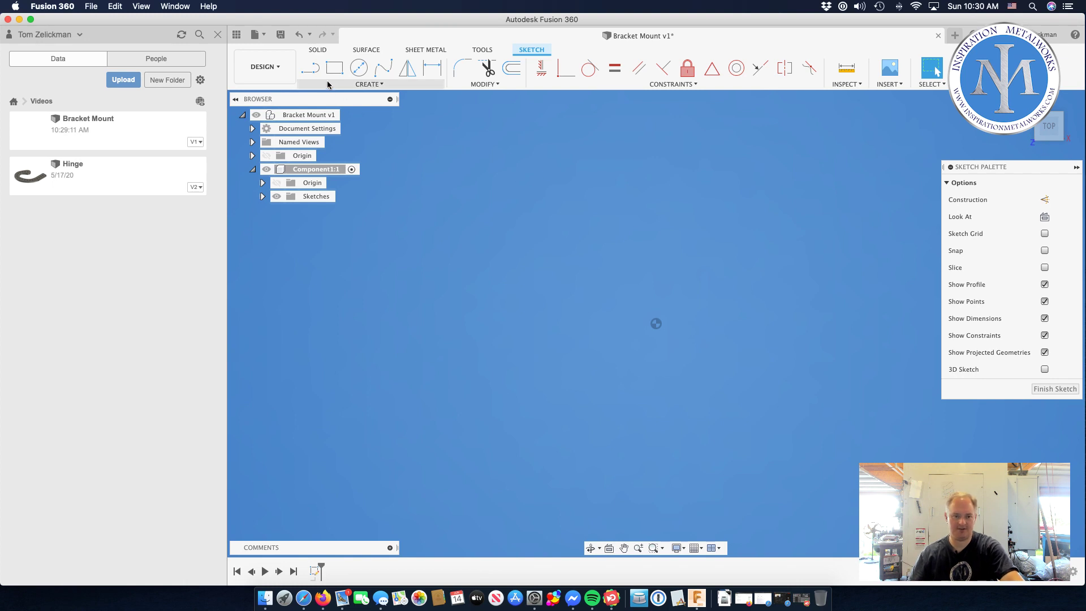
{"action": "left_click", "coordinate": [310, 68]}
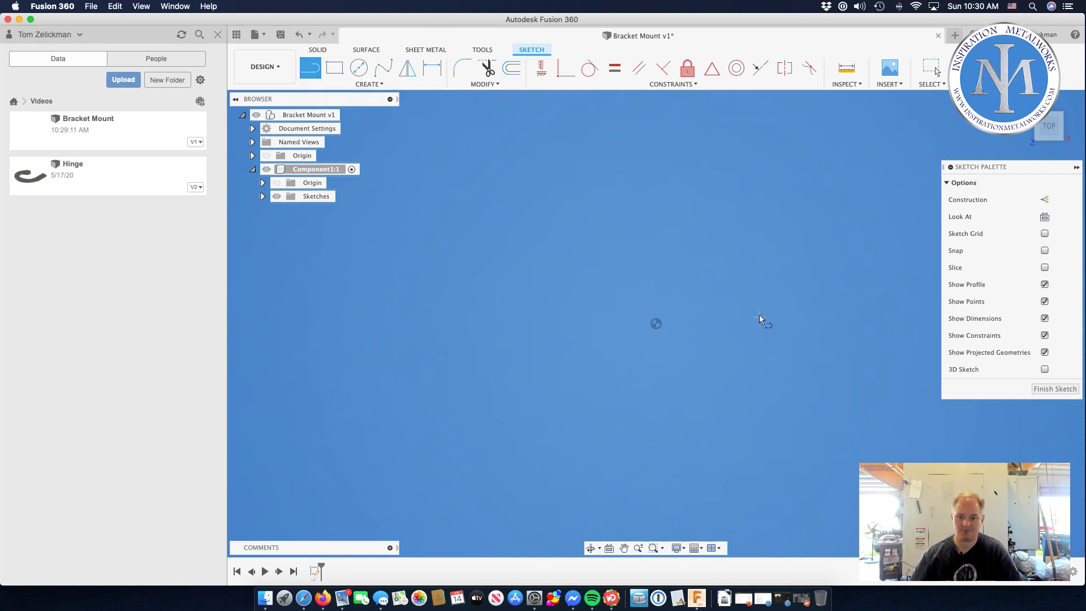
{"action": "middle_click_drag", "start_coordinate": [758, 312], "coordinate": [504, 319]}
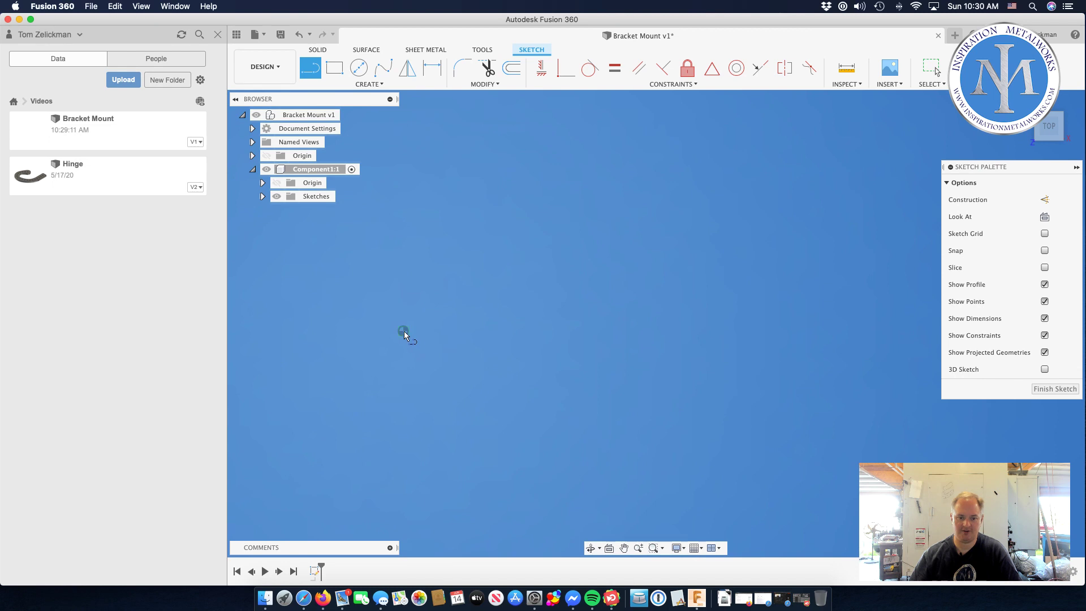
{"action": "left_click", "coordinate": [403, 332]}
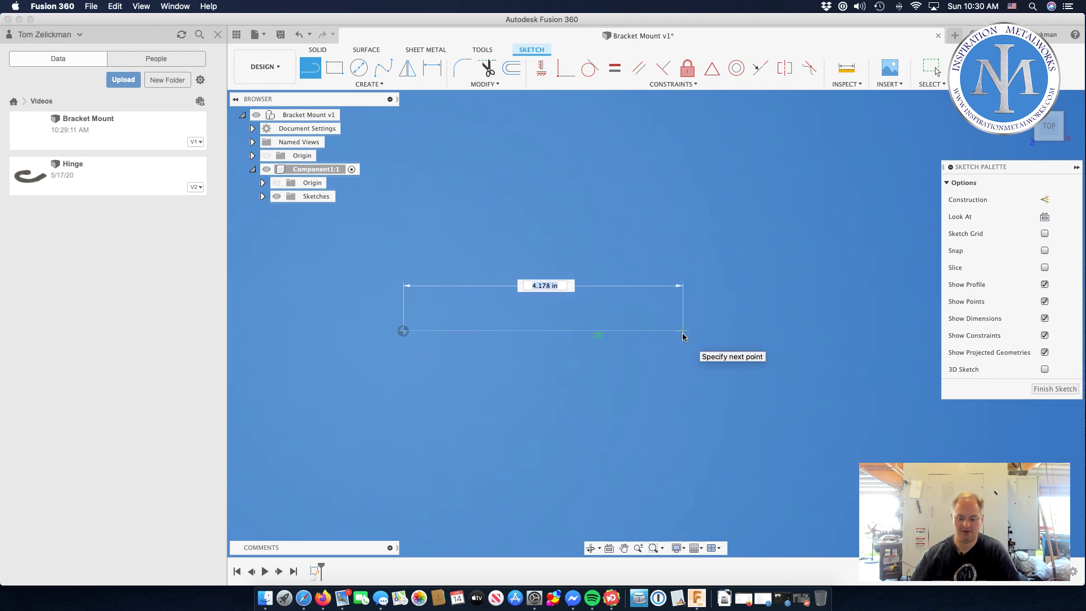
{"action": "left_click", "coordinate": [712, 331]}
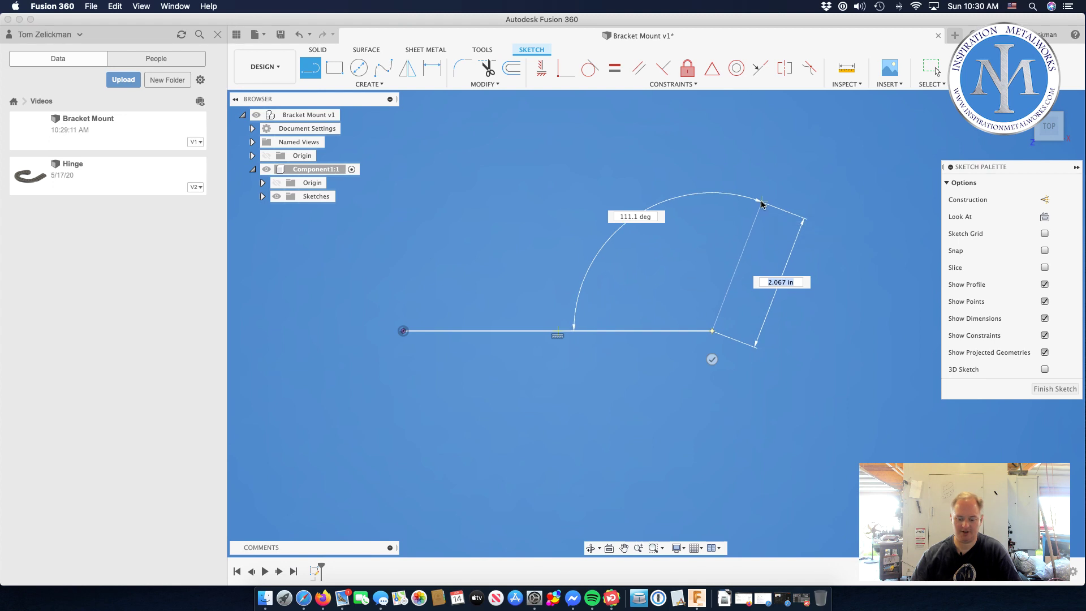
Step: Continue the outline with a slanted side about 2.07 in long and a narrow angled notch with an upper edge about 1.63 in long
{"action": "left_click", "coordinate": [762, 202]}
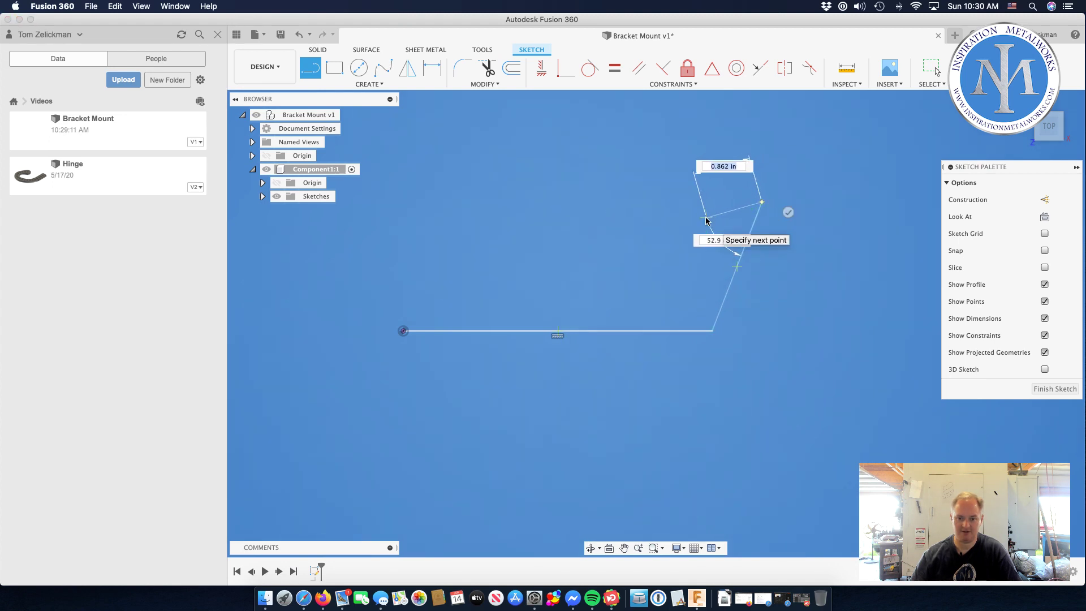
{"action": "left_click", "coordinate": [686, 222]}
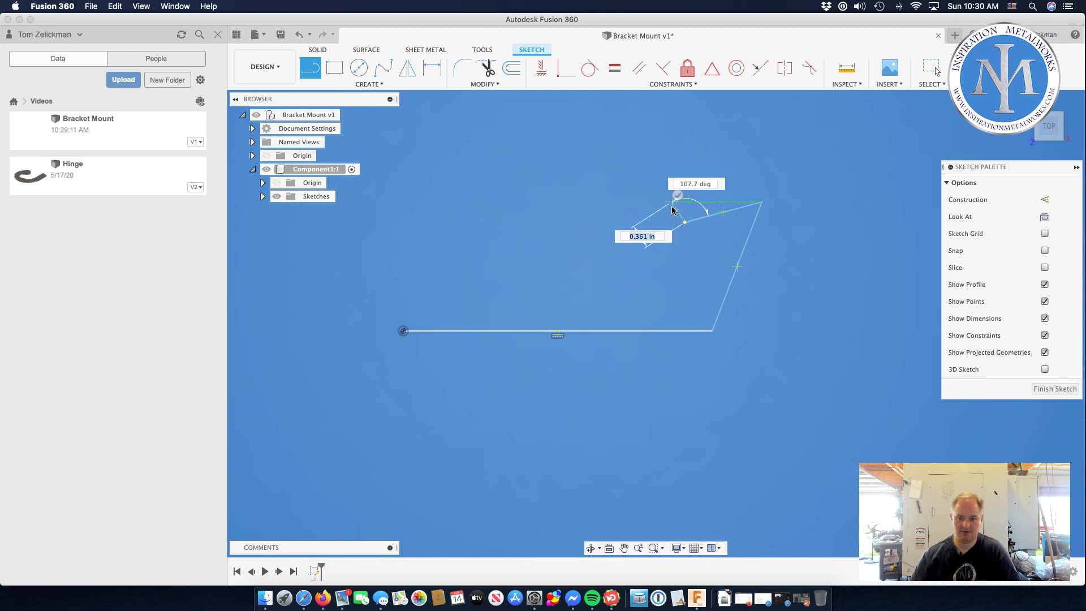
{"action": "left_click", "coordinate": [671, 212]}
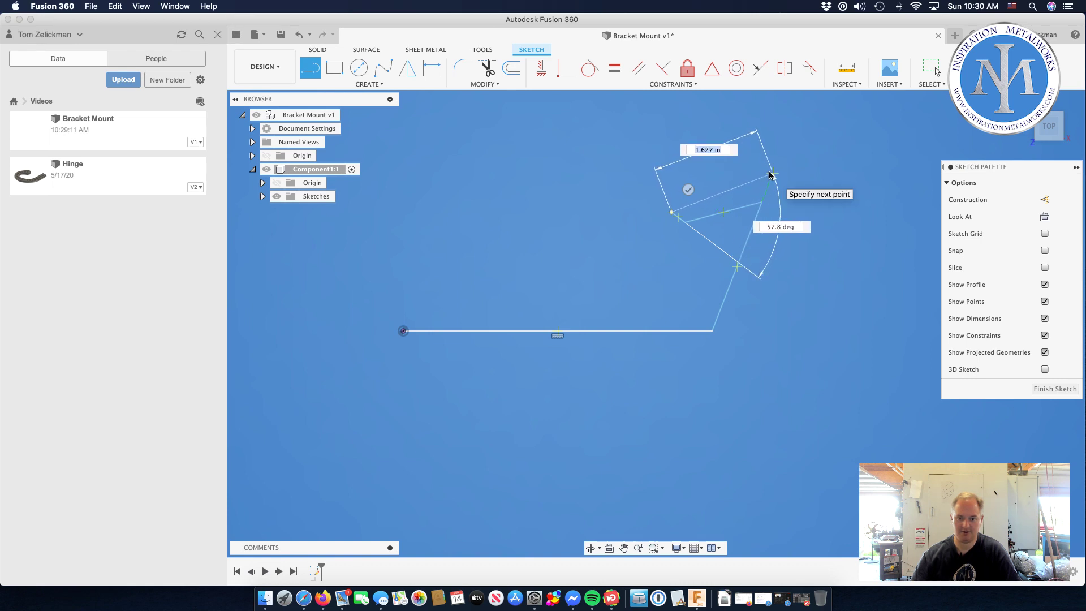
{"action": "left_click", "coordinate": [771, 175]}
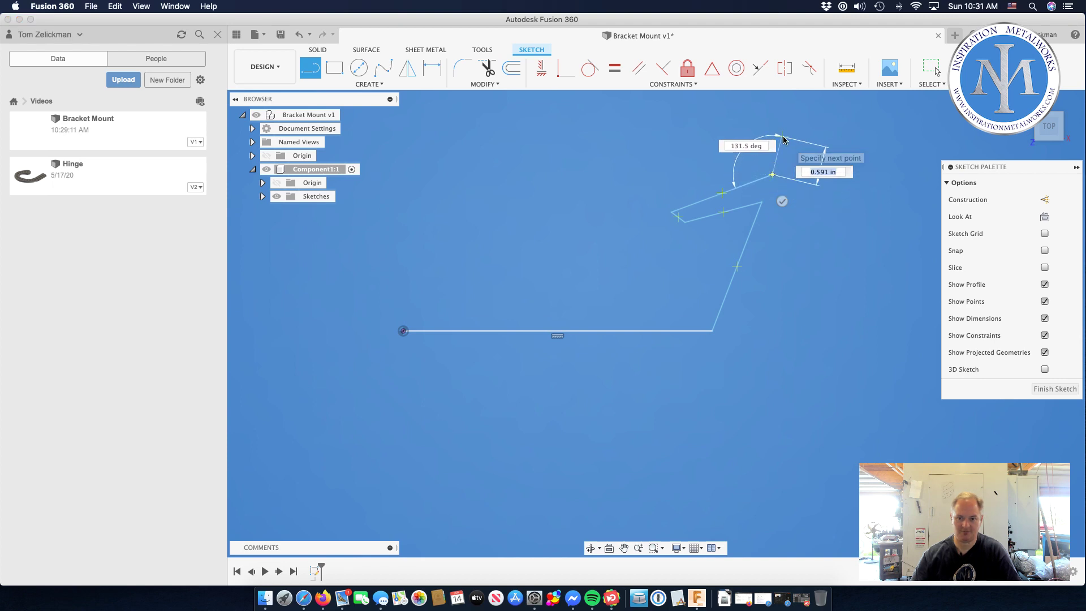
Step: Close the bracket outline at the origin with edges of about 0.59 in slanted, 2.53 in sloping, 0.92 in vertical and 3.32 in horizontal
{"action": "left_click", "coordinate": [785, 139]}
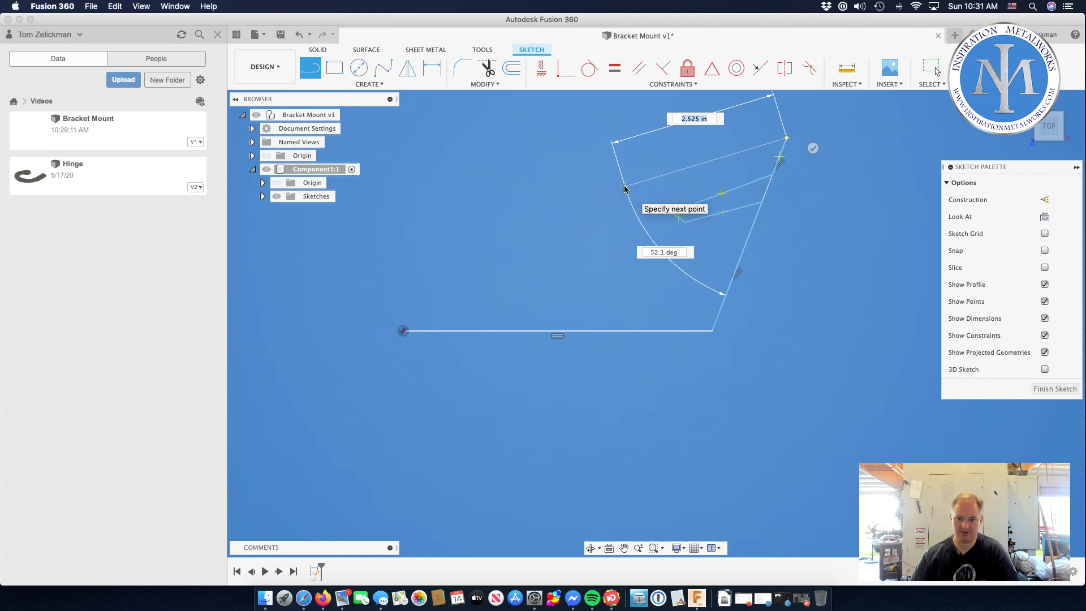
{"action": "left_click", "coordinate": [626, 187]}
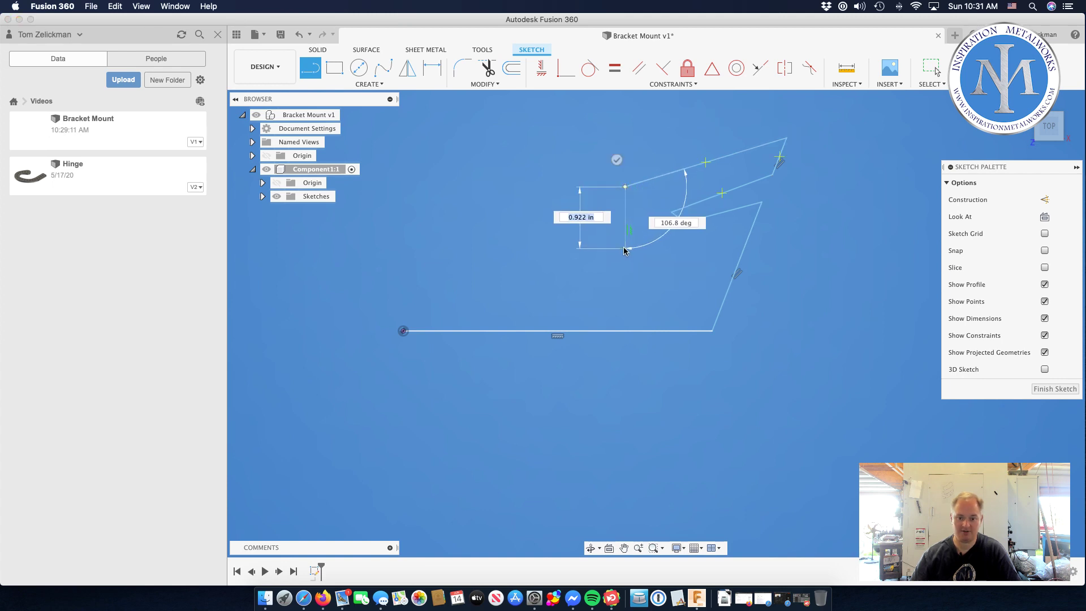
{"action": "left_click", "coordinate": [625, 248]}
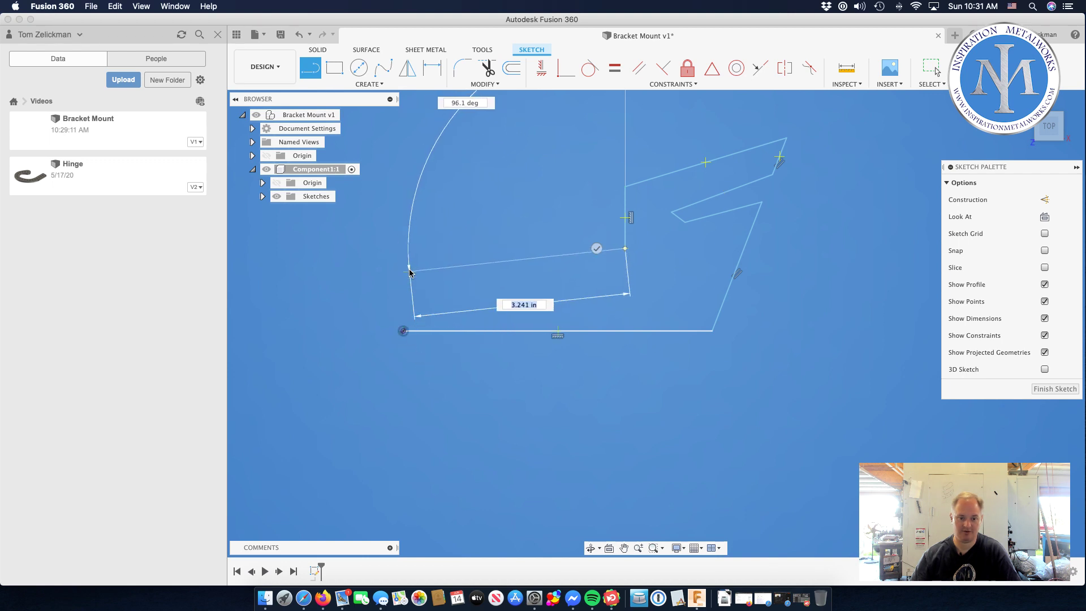
{"action": "left_click", "coordinate": [404, 248]}
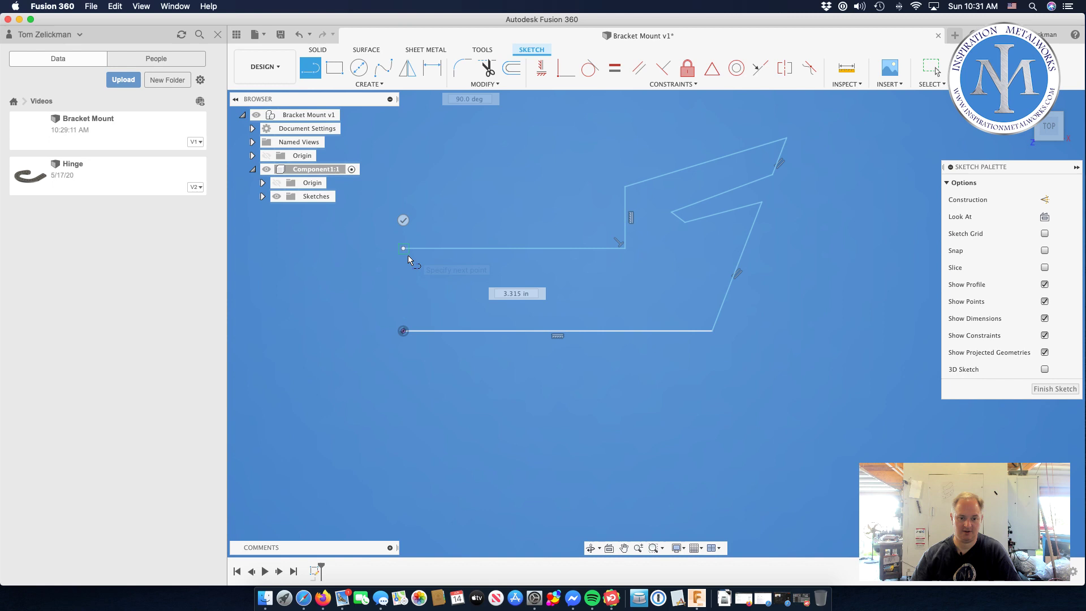
{"action": "left_click", "coordinate": [402, 330]}
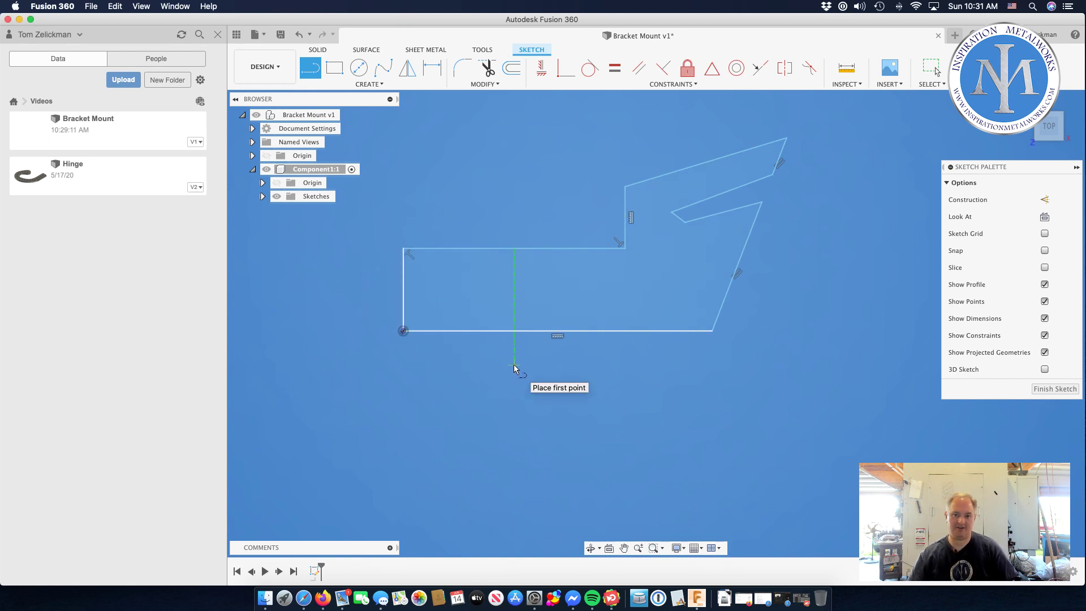
{"action": "key", "text": "Escape"}
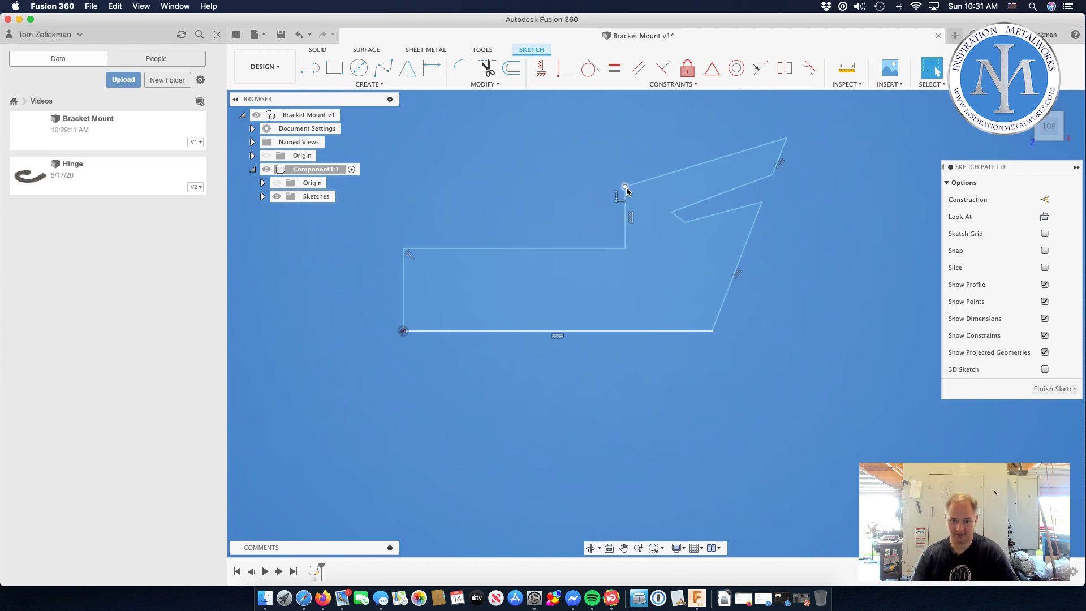
Step: Nudge the upper corner of the short vertical edge and try to delete the perpendicular constraint beside it
{"action": "mouse_move", "coordinate": [626, 188]}
{"action": "left_mouse_down"}
{"action": "mouse_move", "coordinate": [637, 190]}
{"action": "mouse_move", "coordinate": [626, 187]}
{"action": "left_mouse_up"}
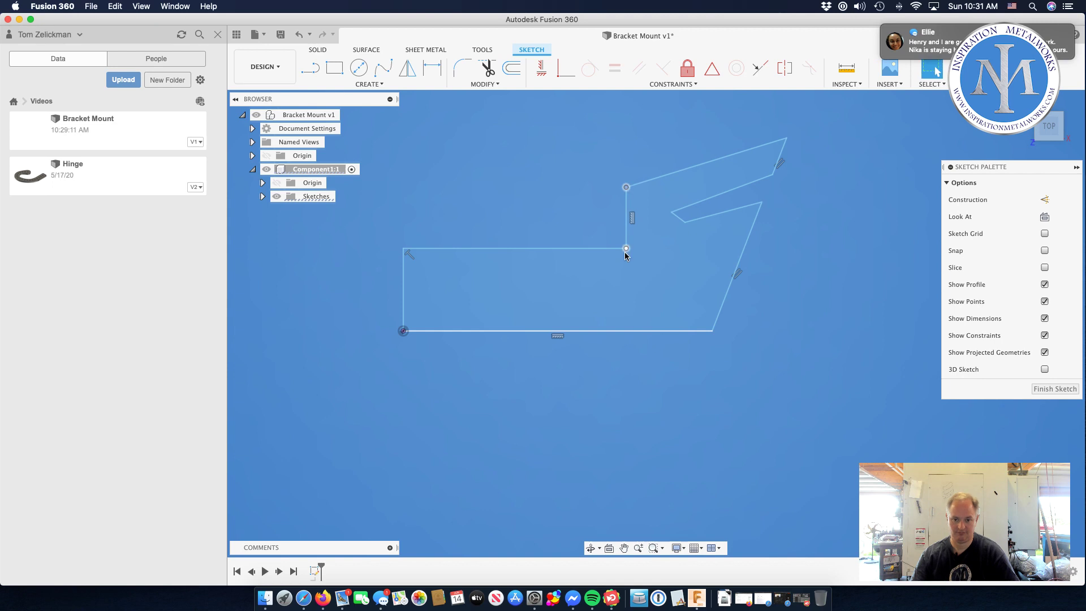
{"action": "left_click", "coordinate": [617, 196]}
{"action": "key", "text": "Delete"}
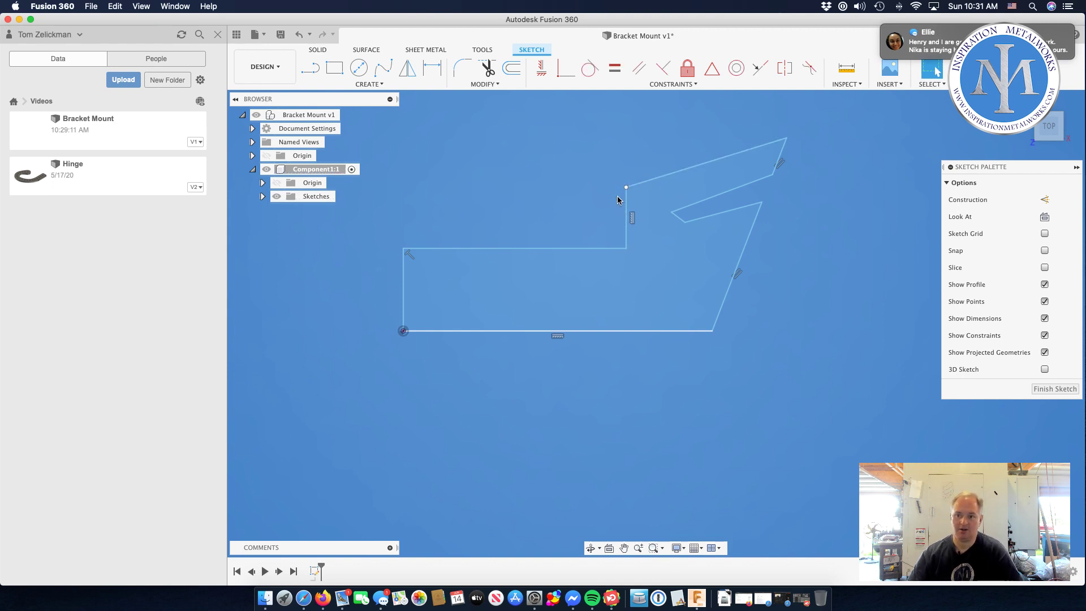
Step: Mark the incoming message notification as read
{"action": "mouse_move", "coordinate": [1058, 49]}
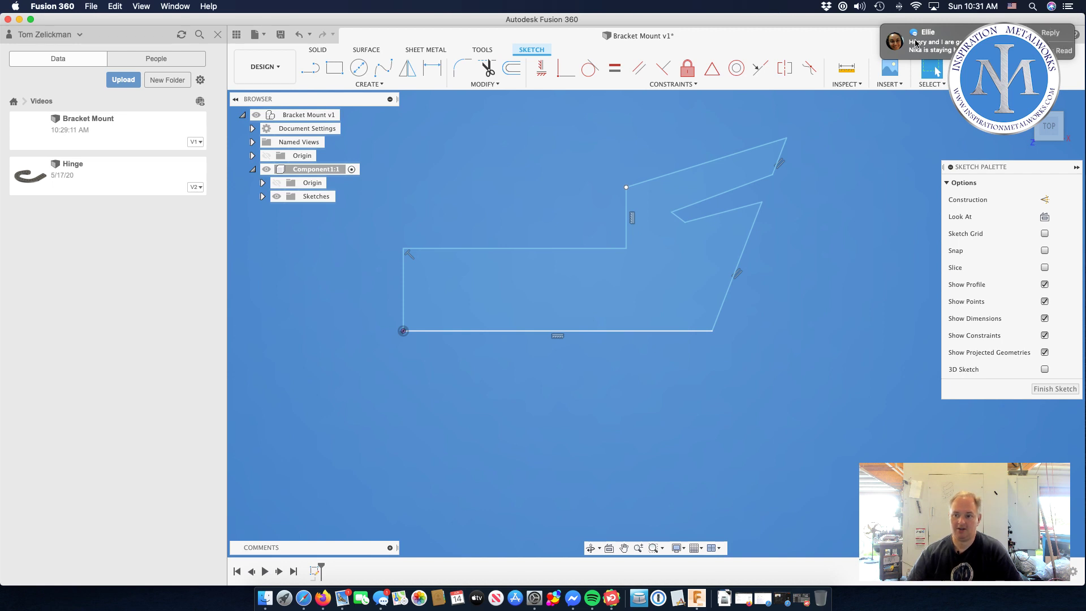
{"action": "left_click", "coordinate": [1065, 50]}
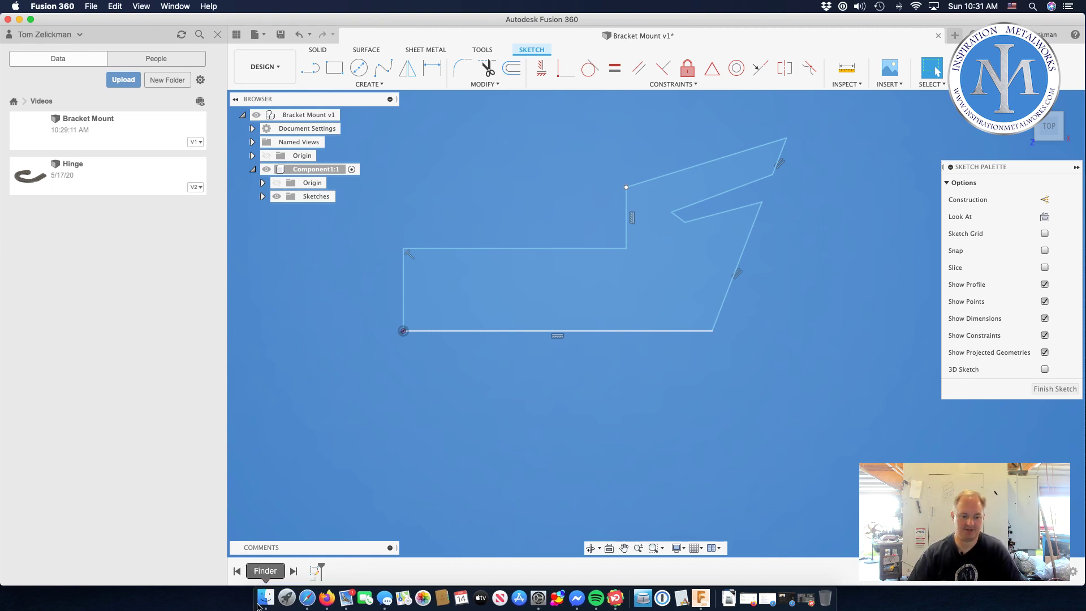
Step: Switch to Safari to check the YouTube live chat and return to the bracket sketch in Fusion 360
{"action": "left_click", "coordinate": [306, 599]}
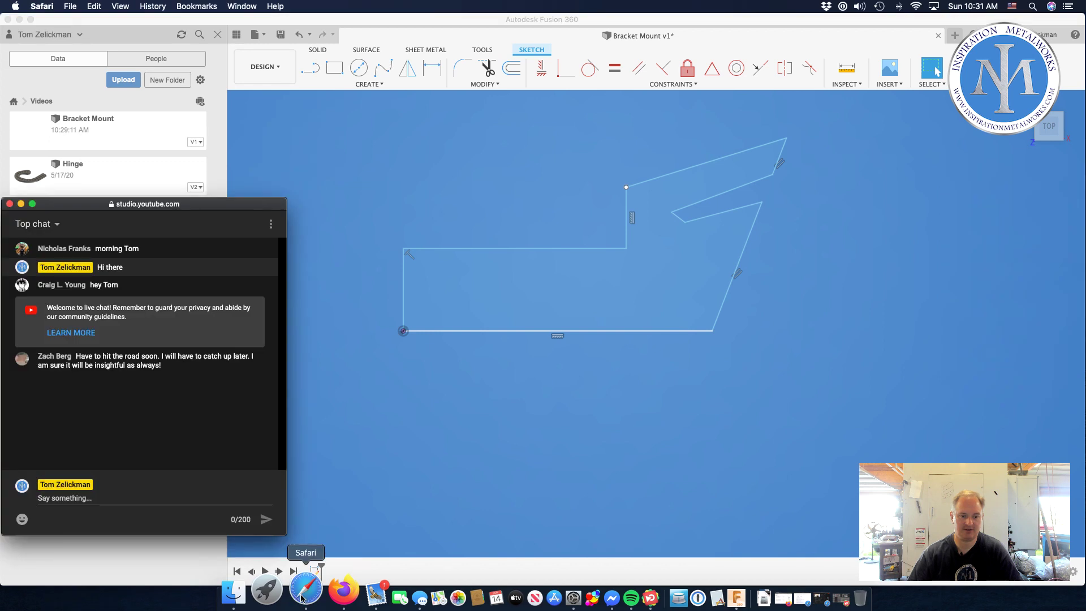
{"action": "left_click", "coordinate": [537, 399]}
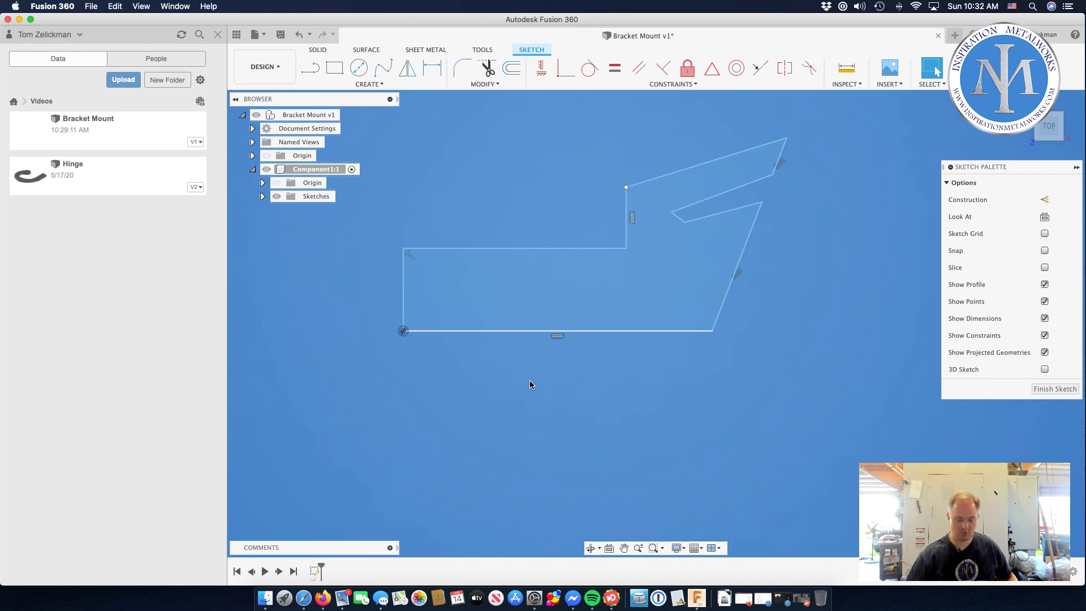
Step: Dimension the long horizontal base edge starting at the origin and set its length to 8 in
{"action": "key", "text": "d"}
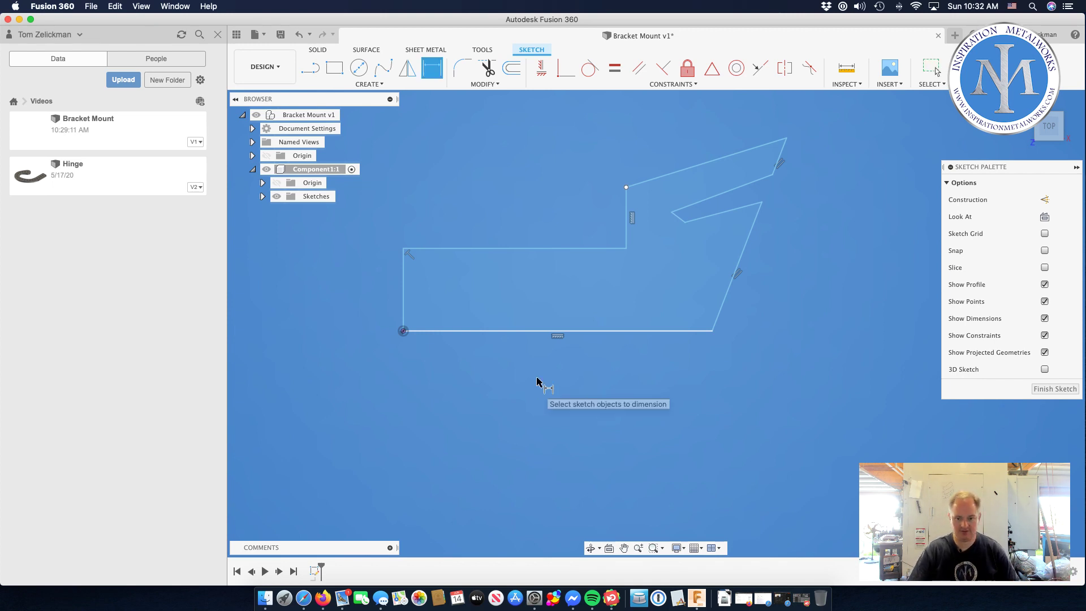
{"action": "left_click", "coordinate": [527, 333]}
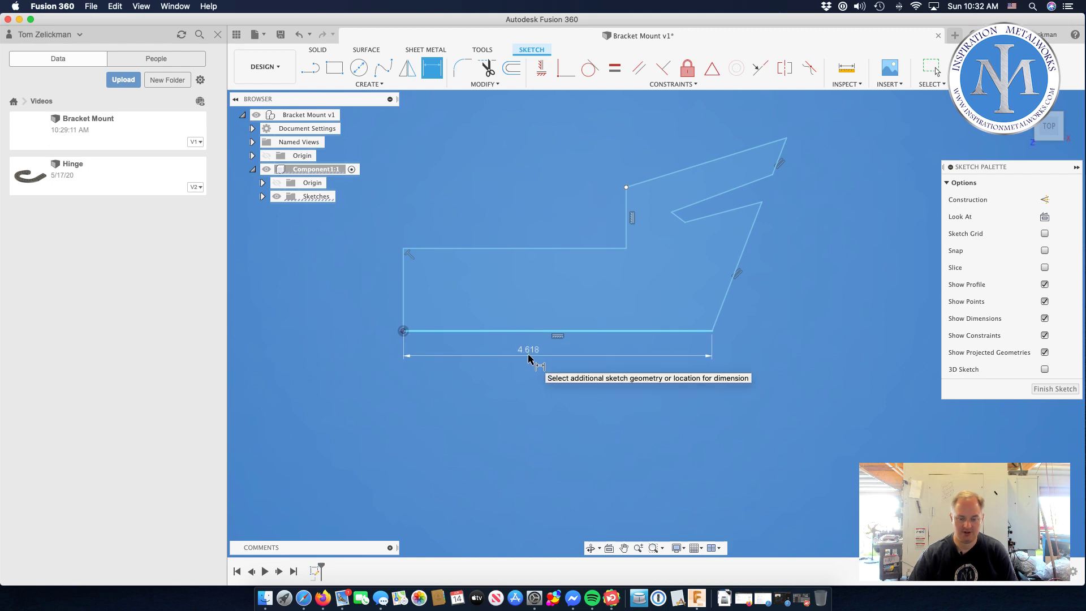
{"action": "left_click", "coordinate": [529, 358]}
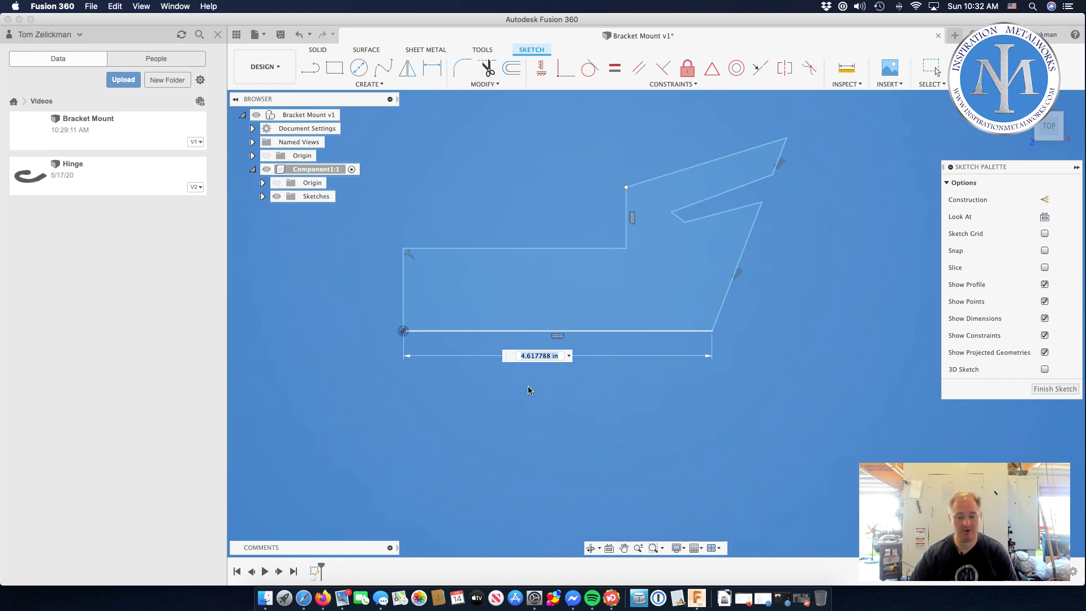
{"action": "key", "text": "Return"}
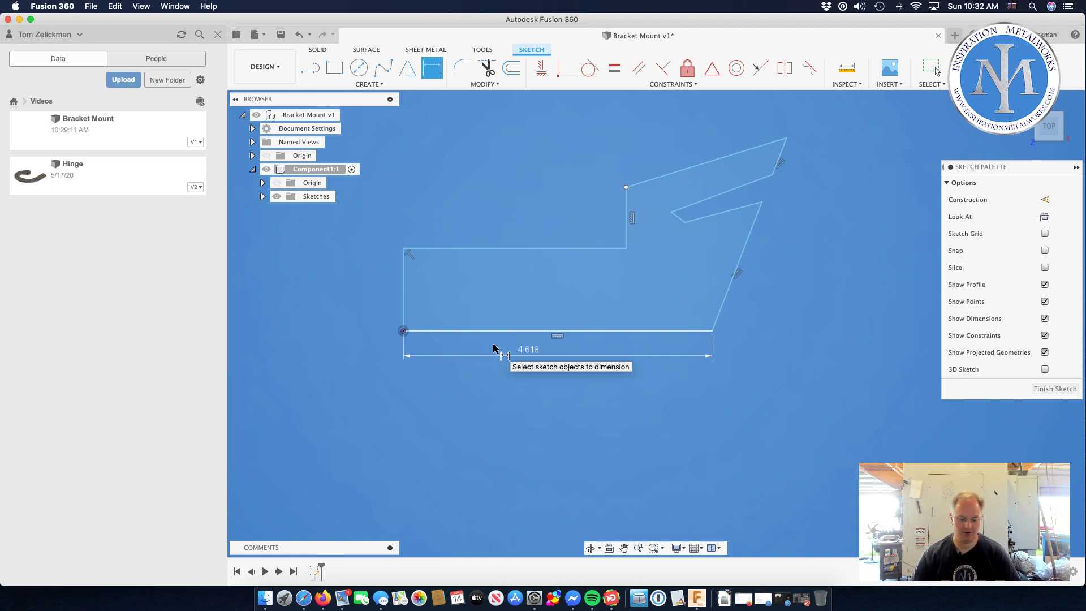
{"action": "double_click", "coordinate": [535, 351]}
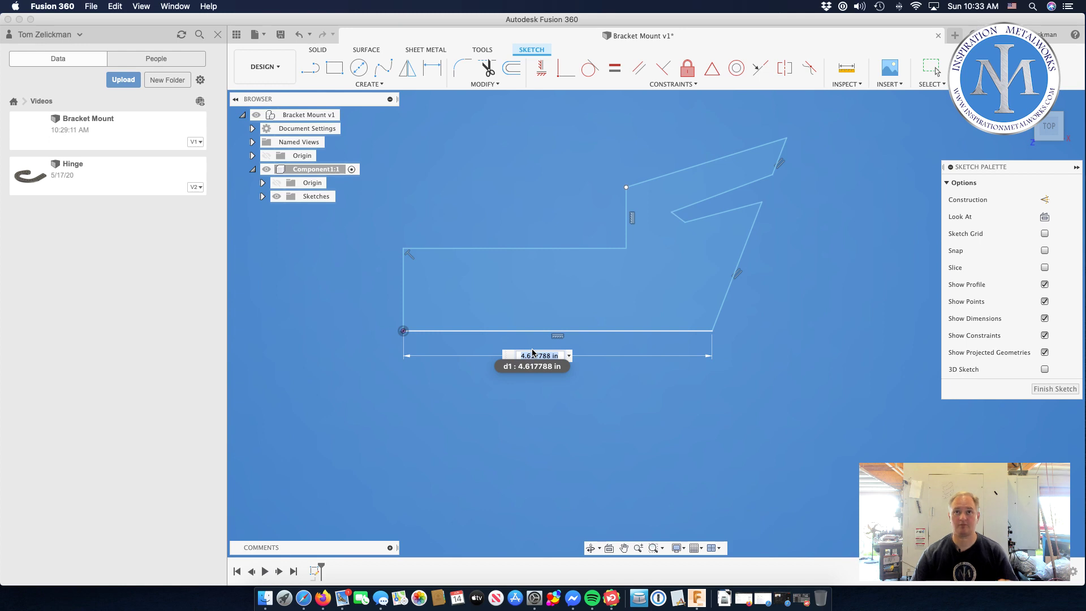
{"action": "type", "text": "7"}
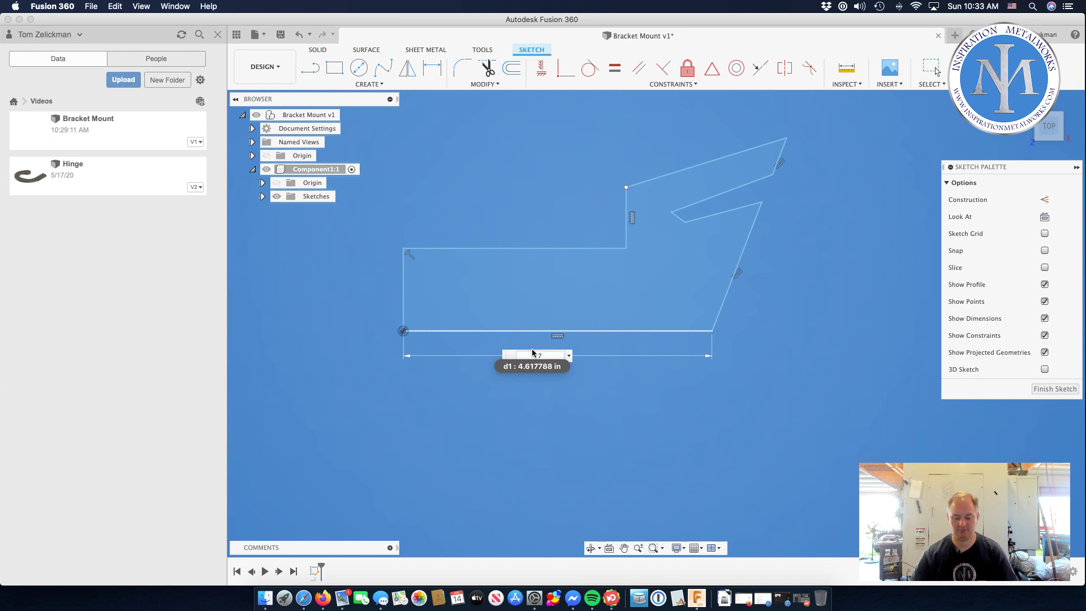
{"action": "type", "text": "8"}
{"action": "key", "text": "Return"}
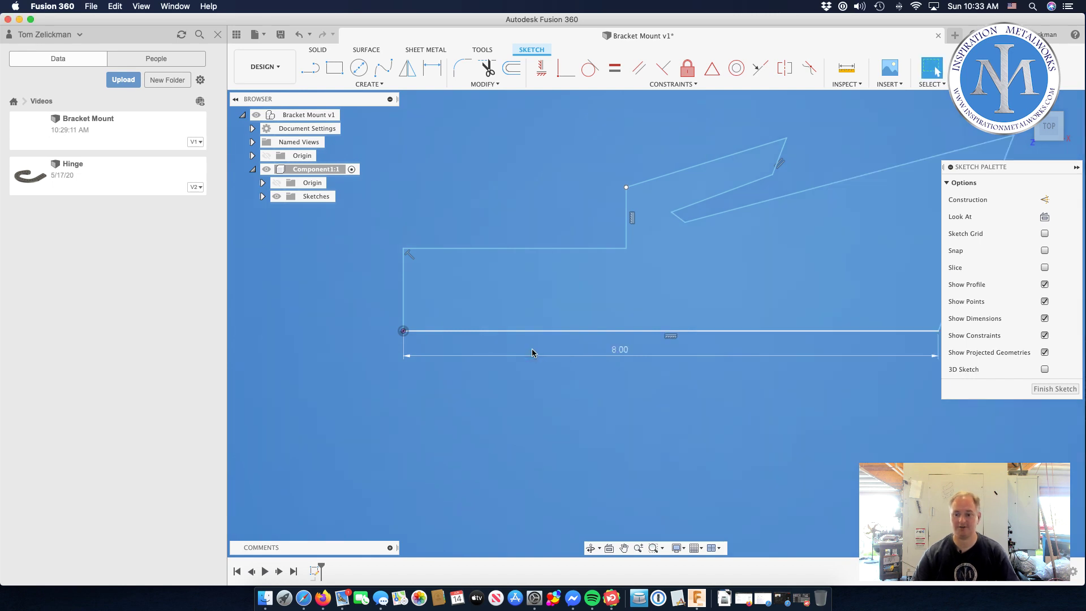
Step: Dimension the short edge rising from the origin and set its length to 2 in
{"action": "scroll", "coordinate": [711, 368], "scroll_direction": "up", "scroll_amount": 3}
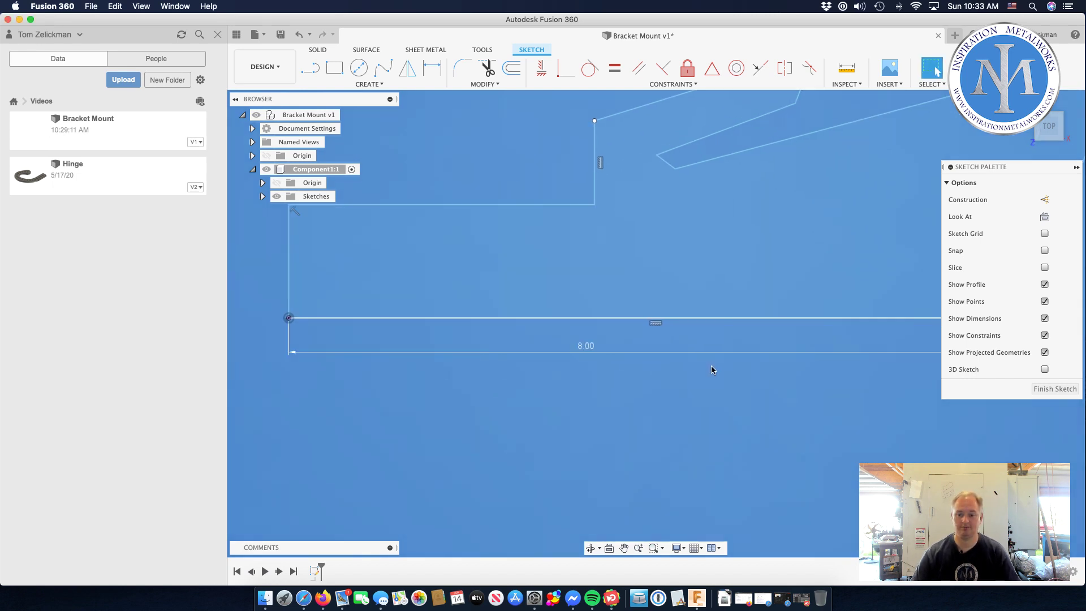
{"action": "scroll", "coordinate": [758, 371], "scroll_direction": "down", "scroll_amount": 3}
{"action": "middle_click_drag", "start_coordinate": [763, 372], "coordinate": [670, 388]}
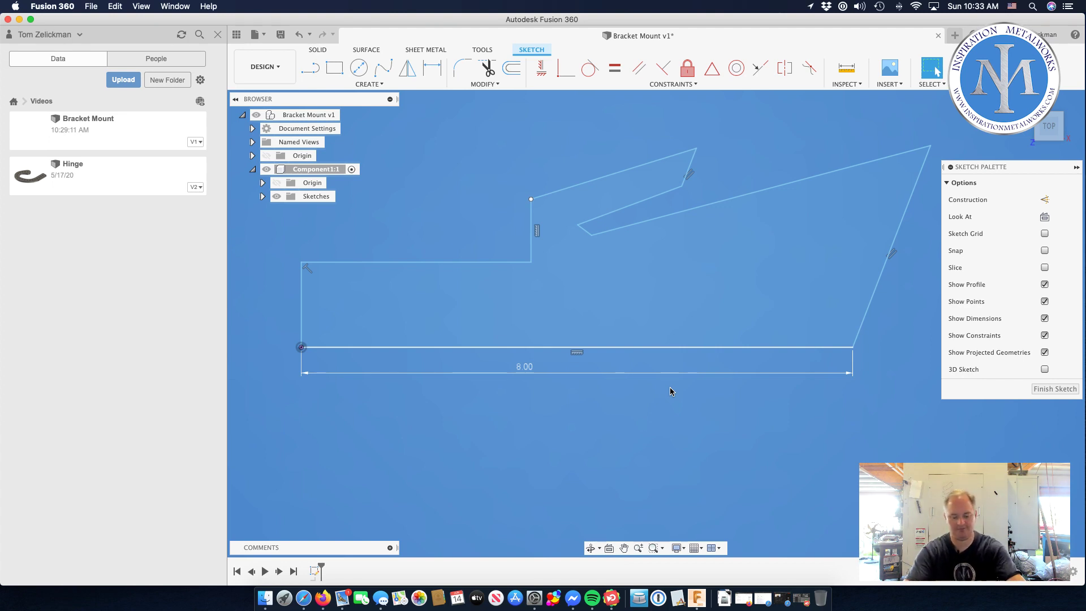
{"action": "key", "text": "d"}
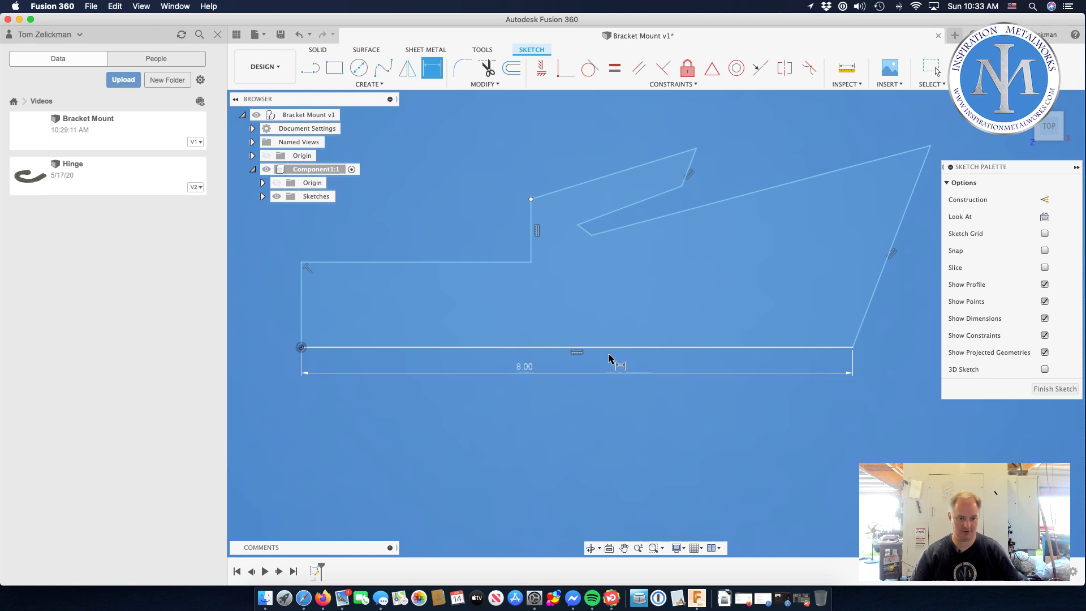
{"action": "left_click", "coordinate": [301, 313]}
{"action": "left_click", "coordinate": [281, 310]}
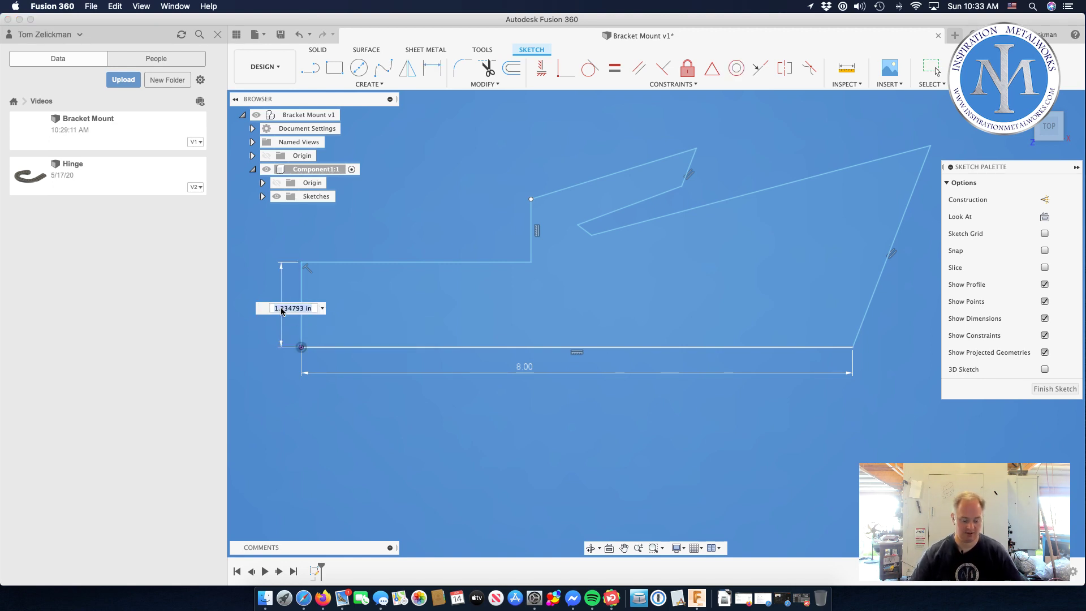
{"action": "type", "text": "2"}
{"action": "key", "text": "Return"}
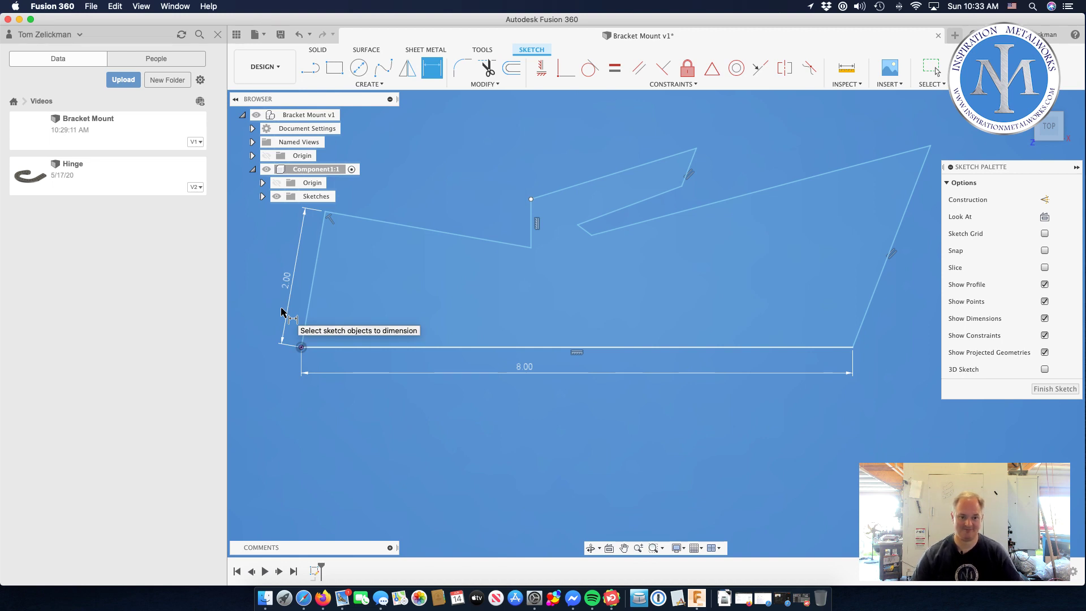
{"action": "key", "text": "Escape"}
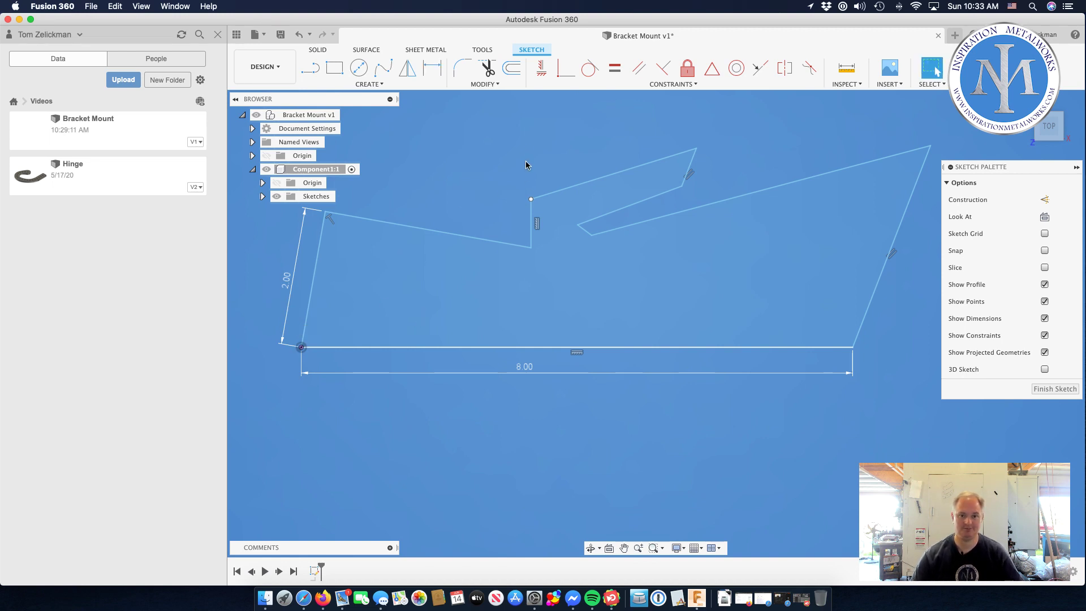
Step: Apply a Horizontal/Vertical constraint to the 2 in edge at the origin to make it vertical
{"action": "left_click", "coordinate": [542, 68]}
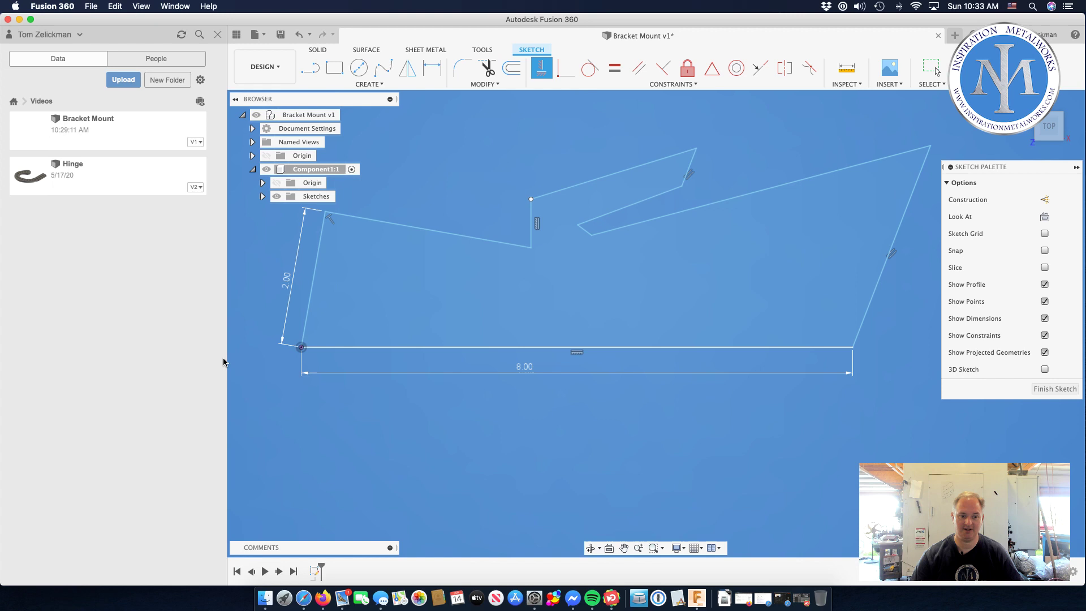
{"action": "left_click", "coordinate": [308, 312]}
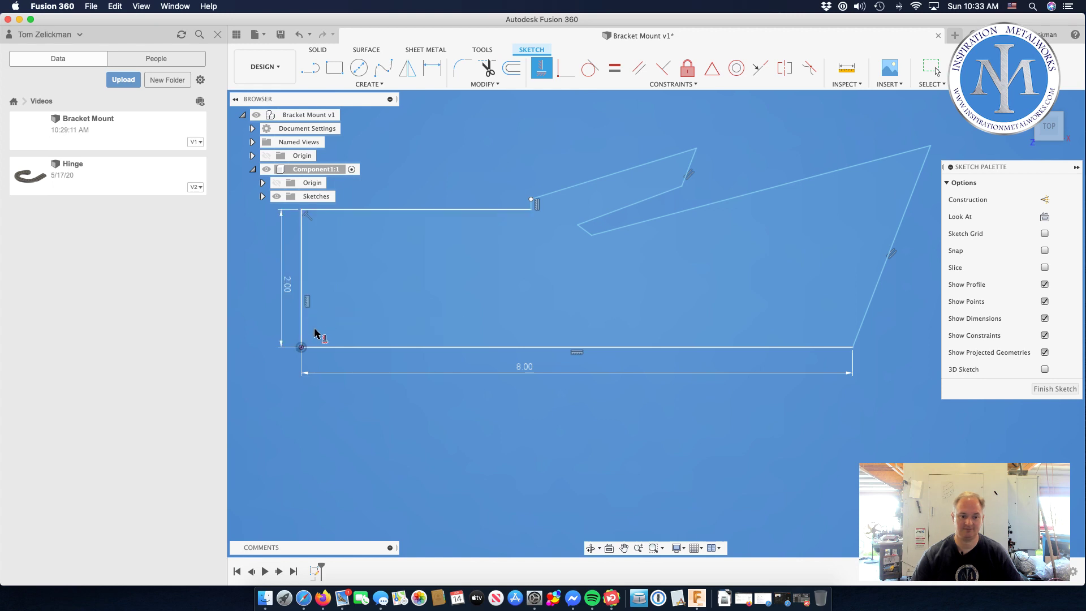
{"action": "key", "text": "Escape"}
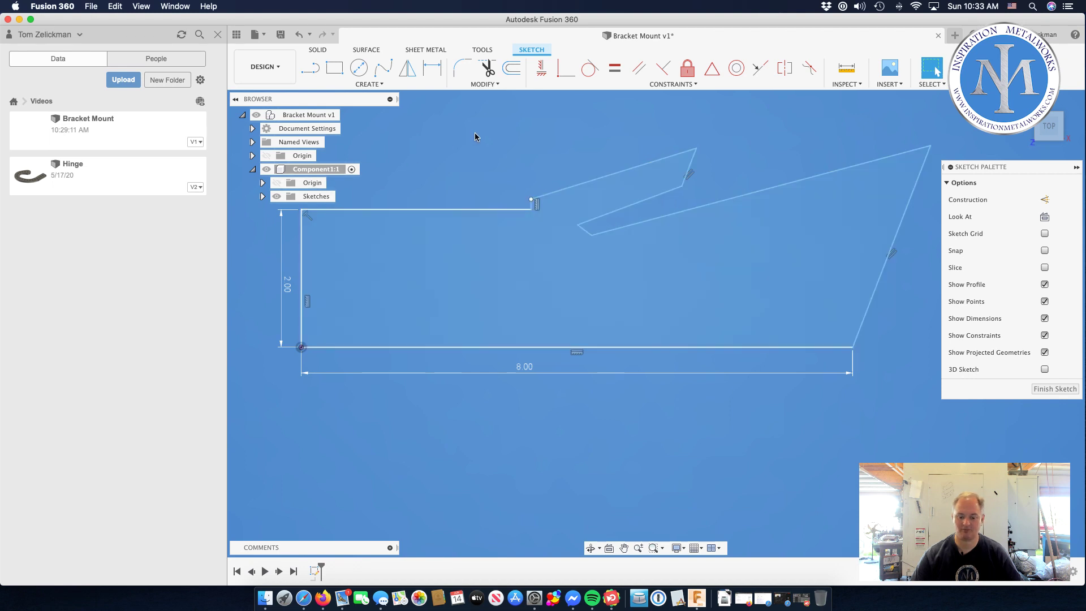
Step: Dimension the upper horizontal edge of the bracket body and set its length to 6 in
{"action": "key", "text": "d"}
{"action": "left_click", "coordinate": [414, 211]}
{"action": "left_click", "coordinate": [413, 241]}
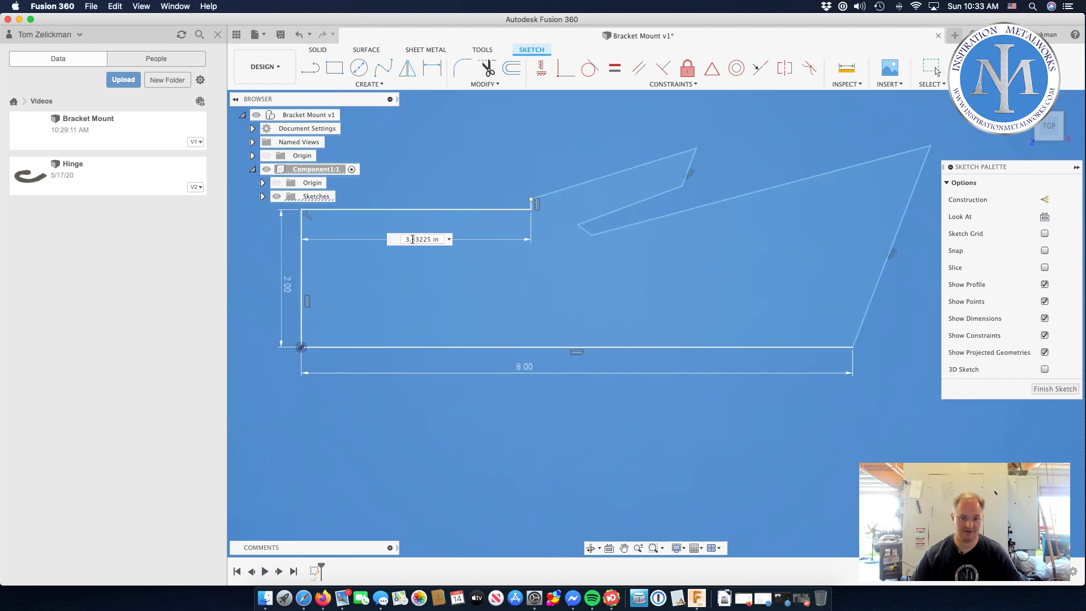
{"action": "type", "text": "6"}
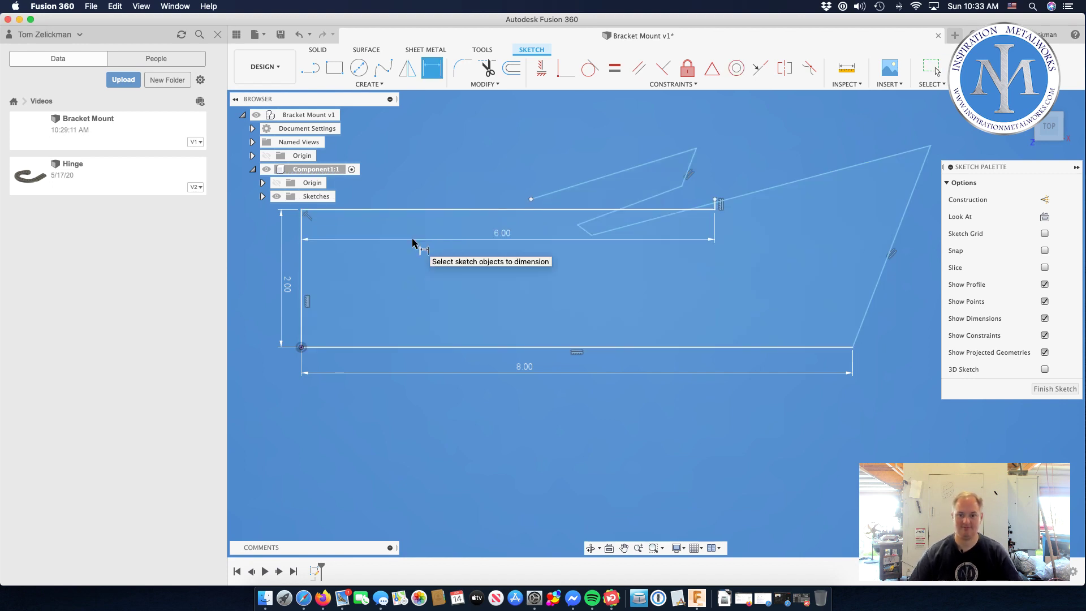
{"action": "key", "text": "Return"}
{"action": "key", "text": "Escape"}
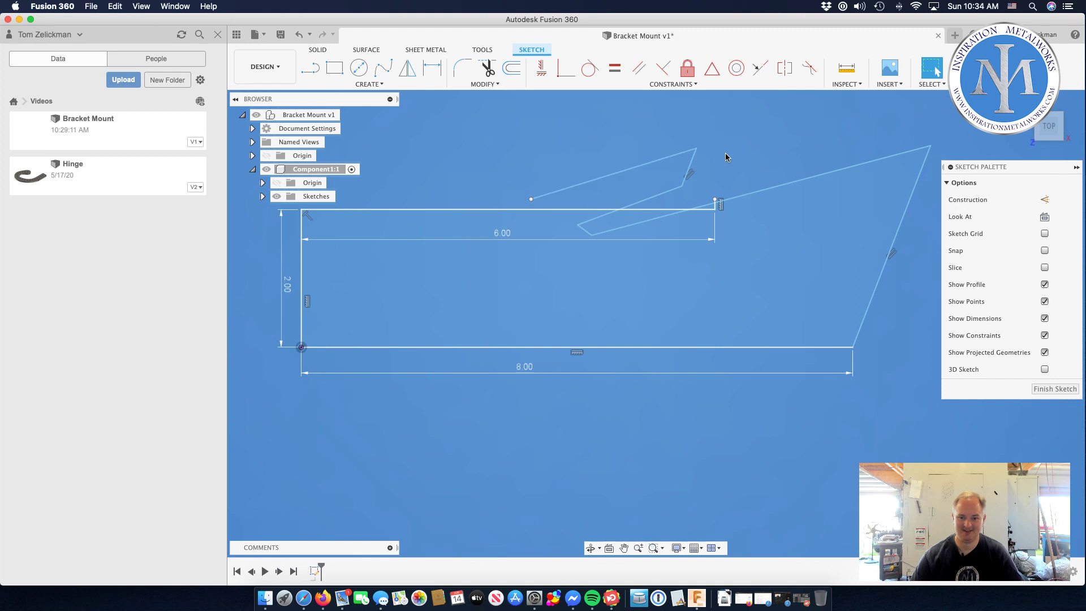
Step: Move the notch's inner corners and the upper arm's tip beyond the end of the 6 in edge
{"action": "mouse_move", "coordinate": [588, 238]}
{"action": "left_mouse_down"}
{"action": "mouse_move", "coordinate": [654, 215]}
{"action": "mouse_move", "coordinate": [817, 192]}
{"action": "left_mouse_up"}
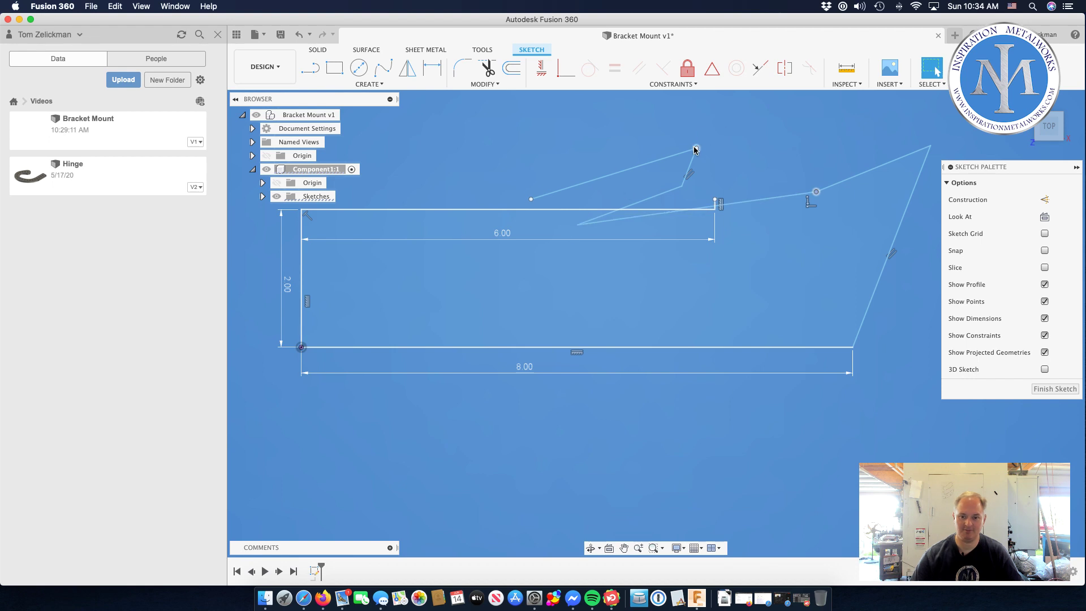
{"action": "left_click_drag", "start_coordinate": [696, 149], "coordinate": [951, 103]}
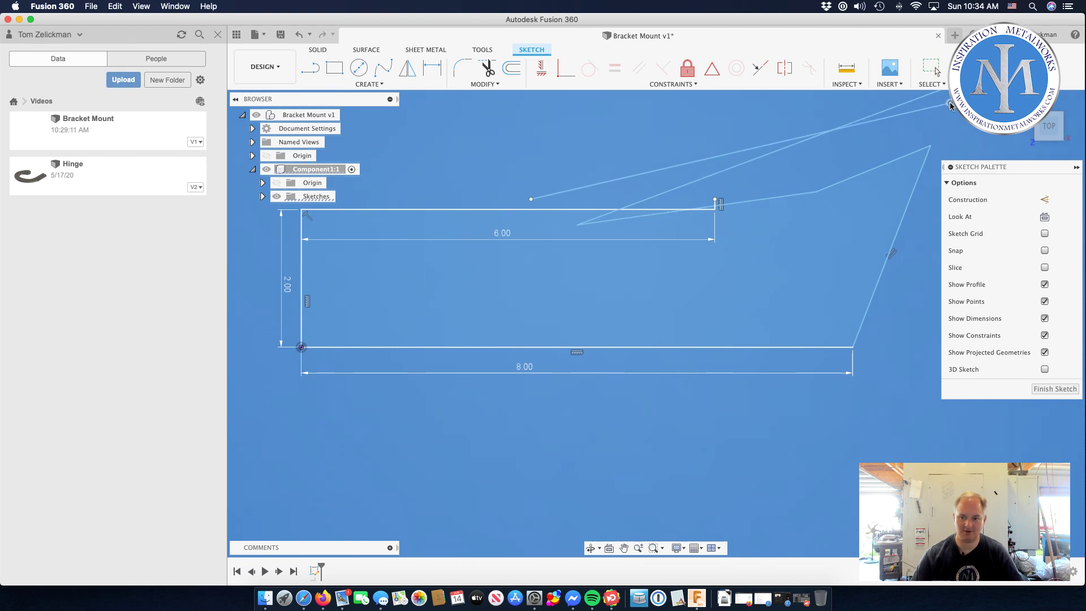
{"action": "mouse_move", "coordinate": [579, 226]}
{"action": "left_mouse_down"}
{"action": "mouse_move", "coordinate": [704, 180]}
{"action": "mouse_move", "coordinate": [783, 182]}
{"action": "left_mouse_up"}
{"action": "scroll", "coordinate": [762, 195], "scroll_direction": "up", "scroll_amount": 2}
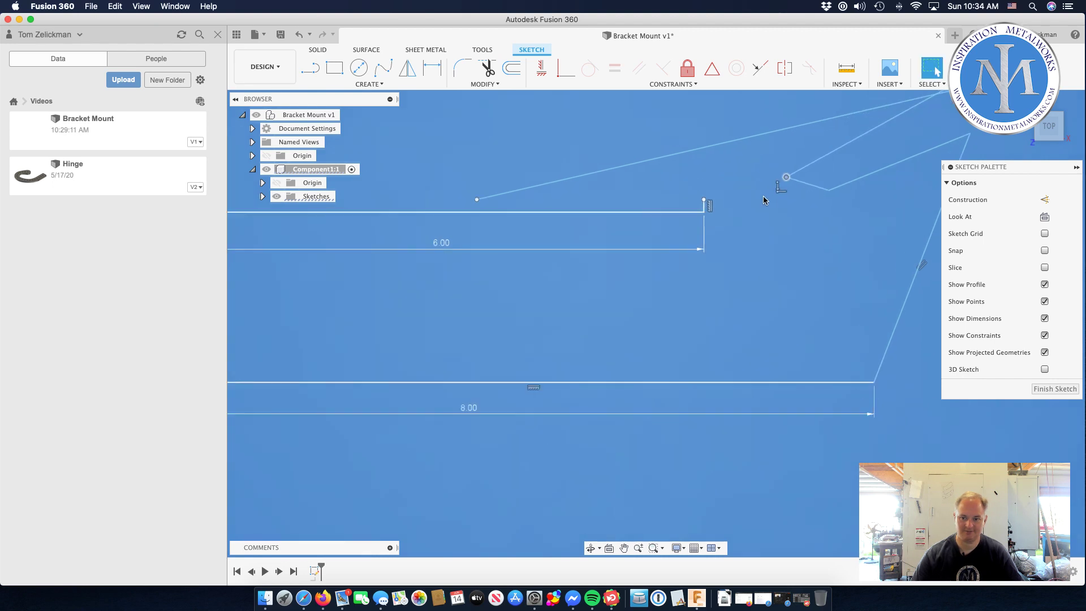
{"action": "scroll", "coordinate": [764, 196], "scroll_direction": "down", "scroll_amount": 5}
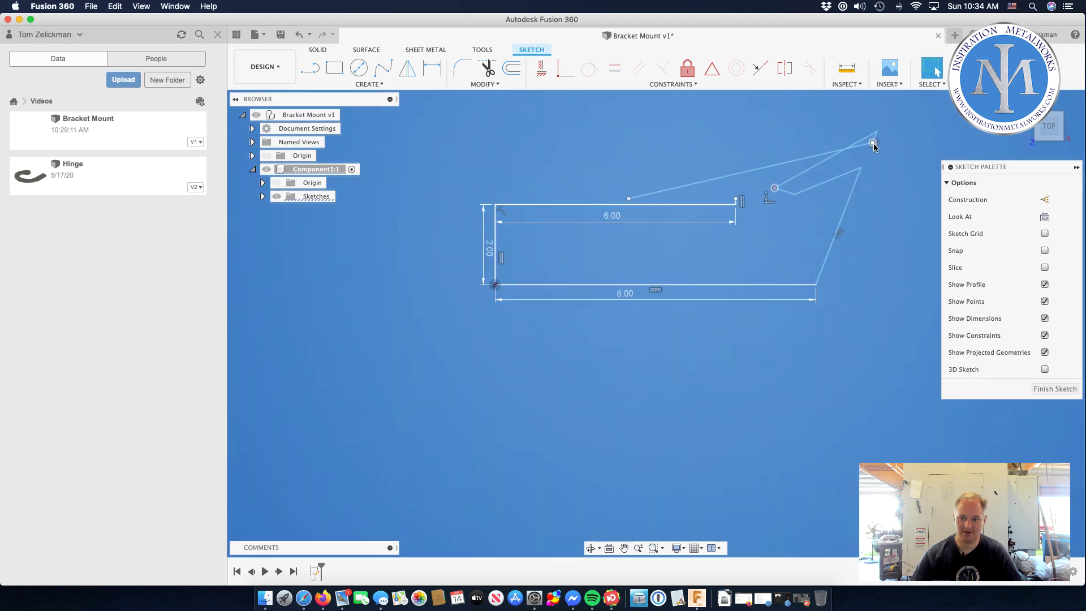
{"action": "left_click_drag", "start_coordinate": [877, 132], "coordinate": [885, 116]}
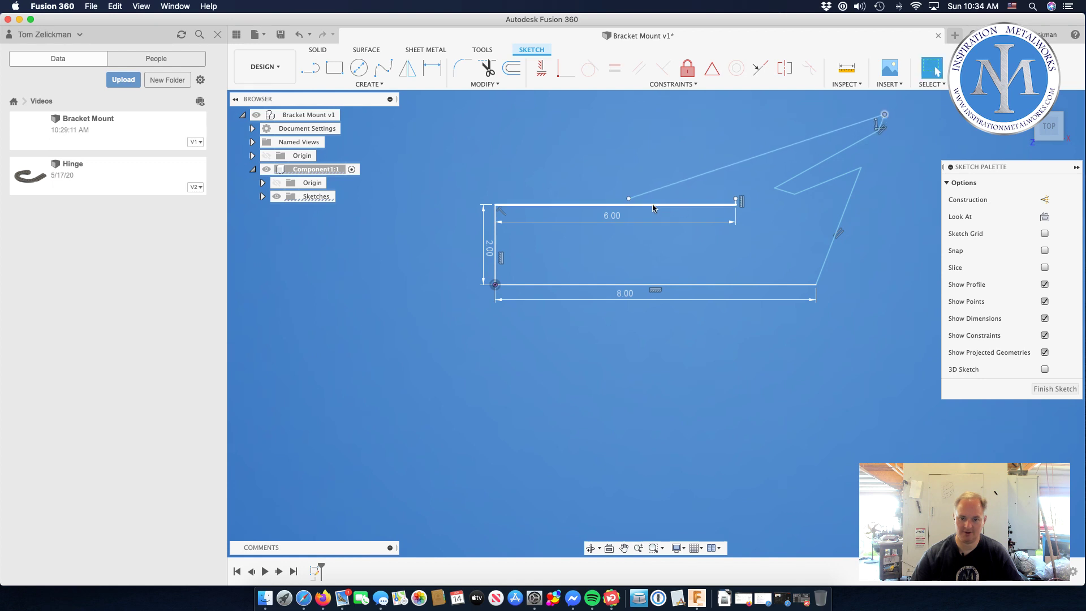
Step: Rejoin the arm's loose upper edge to the short vertical edge and raise their shared corner well above the 6 in edge
{"action": "left_click_drag", "start_coordinate": [629, 198], "coordinate": [738, 198]}
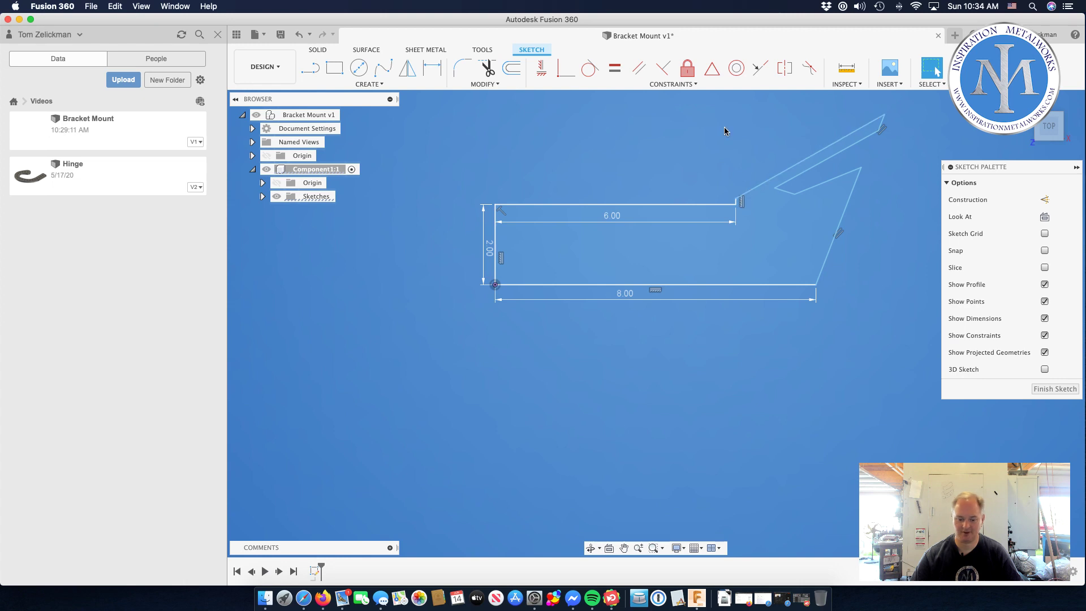
{"action": "left_click_drag", "start_coordinate": [738, 199], "coordinate": [736, 126]}
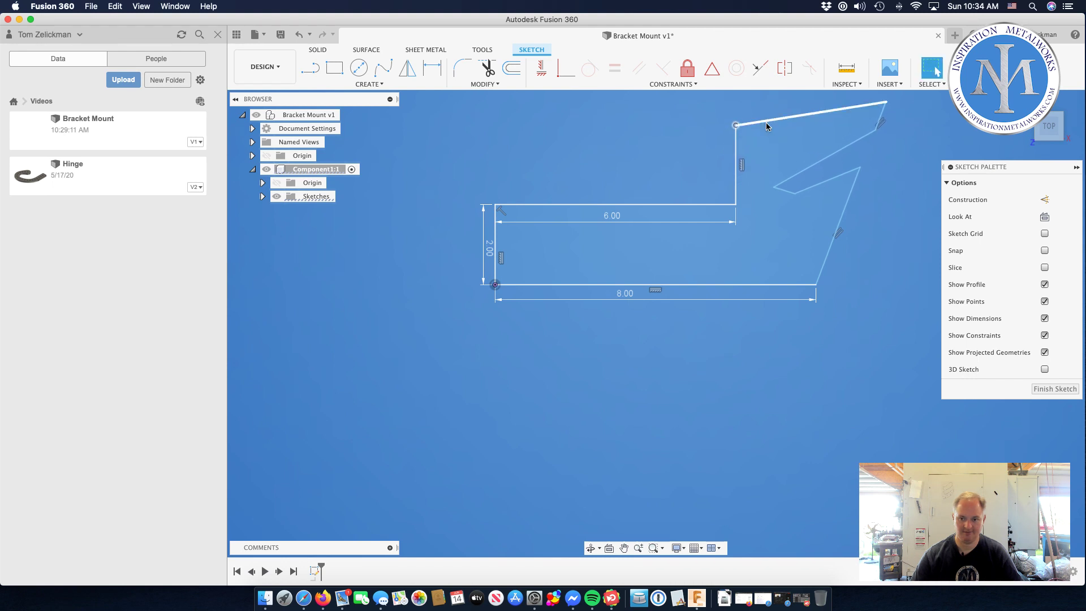
Step: Reshape the notch by adjusting the arm's tip, both inner notch corners and the upper corner of the slanted side
{"action": "left_click_drag", "start_coordinate": [887, 107], "coordinate": [890, 113]}
{"action": "left_click_drag", "start_coordinate": [774, 186], "coordinate": [775, 154]}
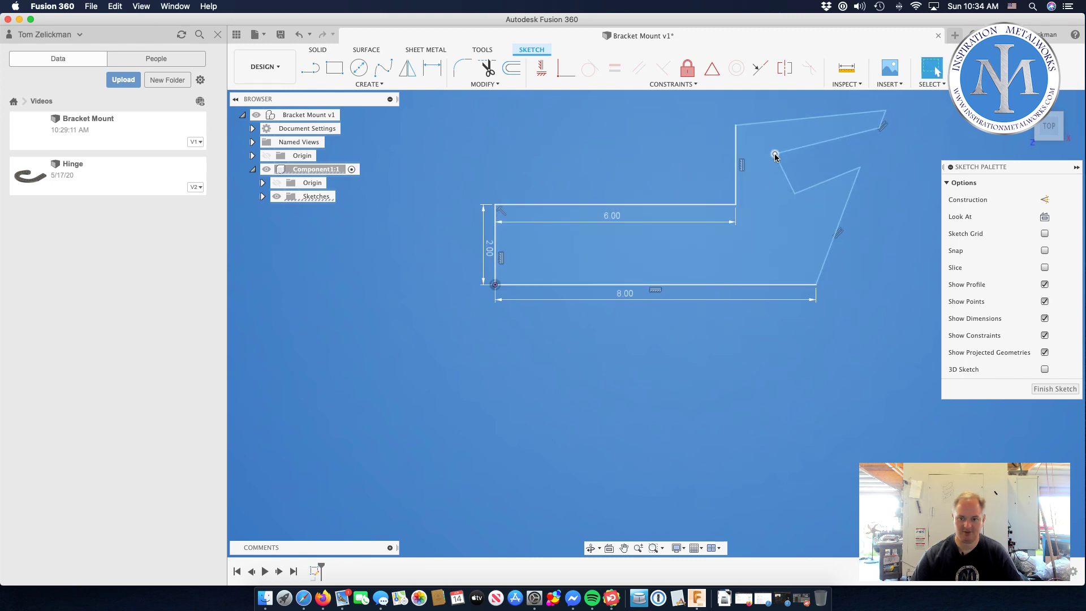
{"action": "left_click_drag", "start_coordinate": [795, 194], "coordinate": [785, 172]}
{"action": "left_click_drag", "start_coordinate": [860, 169], "coordinate": [863, 159]}
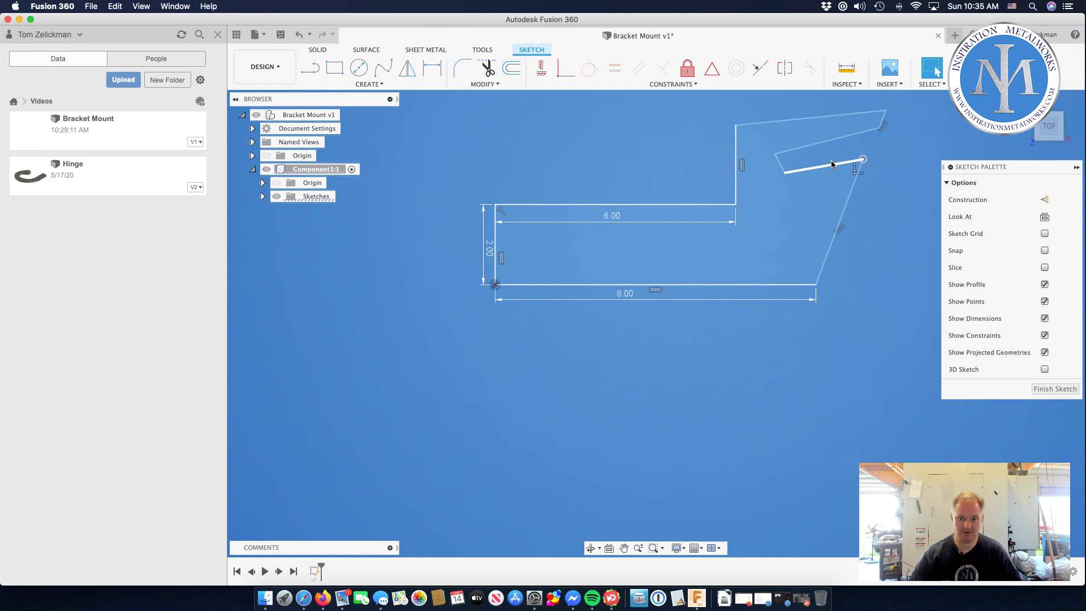
{"action": "left_click", "coordinate": [831, 161]}
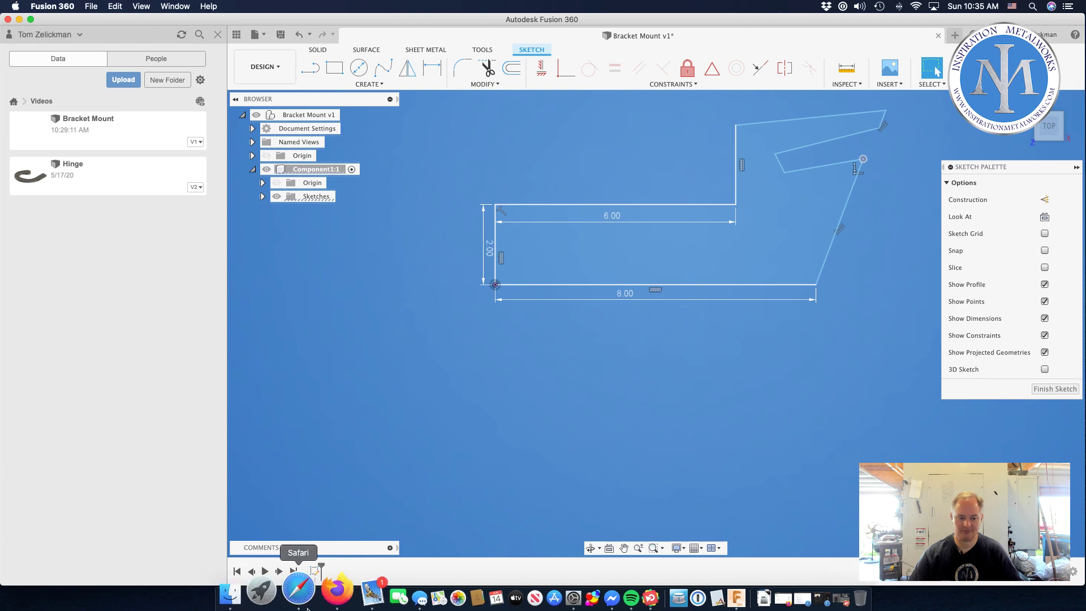
Step: Check the live chat in Safari again for viewer messages and return to the bracket profile in Fusion 360
{"action": "left_click", "coordinate": [303, 590]}
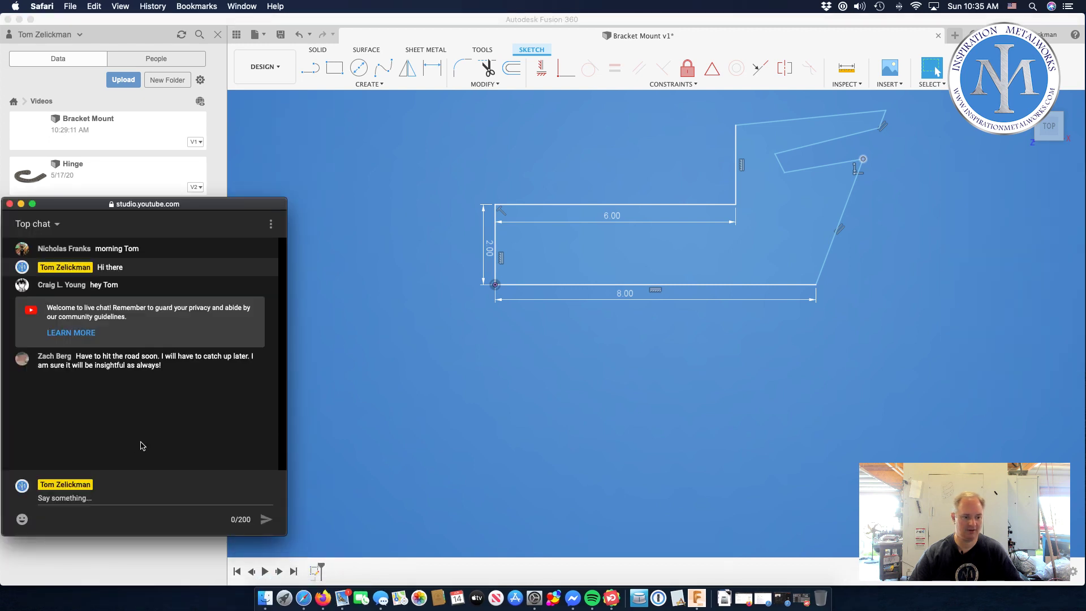
{"action": "left_click", "coordinate": [482, 411]}
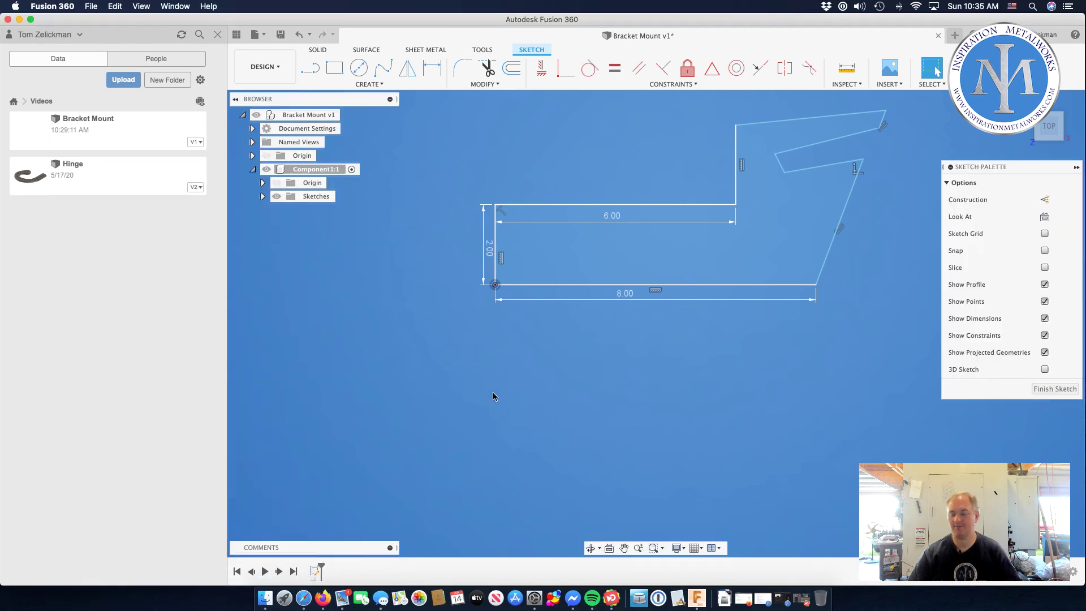
{"action": "scroll", "coordinate": [599, 389], "scroll_direction": "up", "scroll_amount": 1}
{"action": "middle_click_drag", "start_coordinate": [600, 389], "coordinate": [447, 518]}
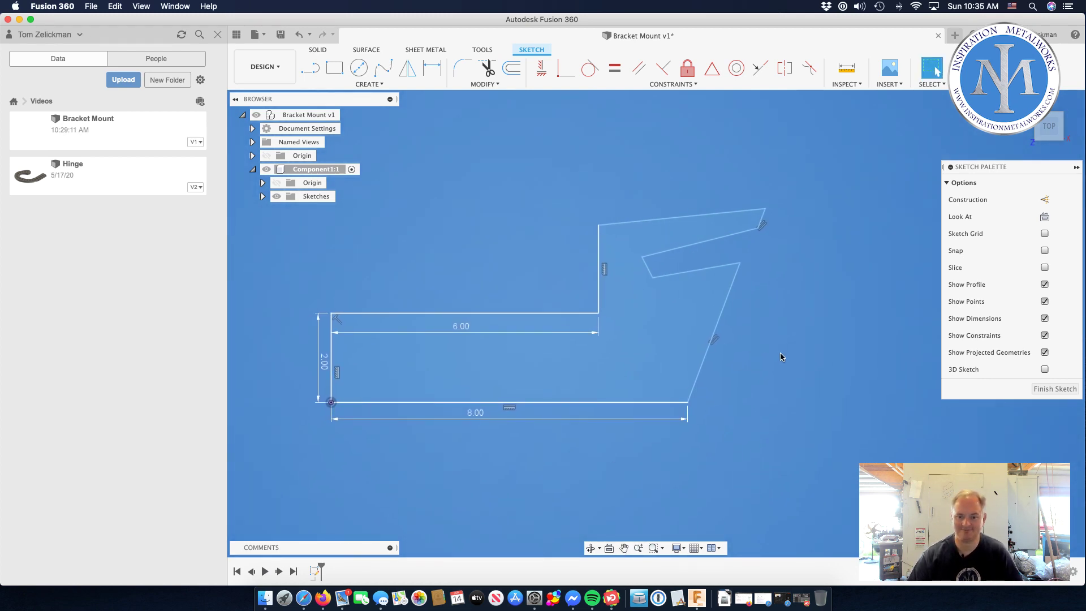
{"action": "scroll", "coordinate": [780, 356], "scroll_direction": "up", "scroll_amount": 1}
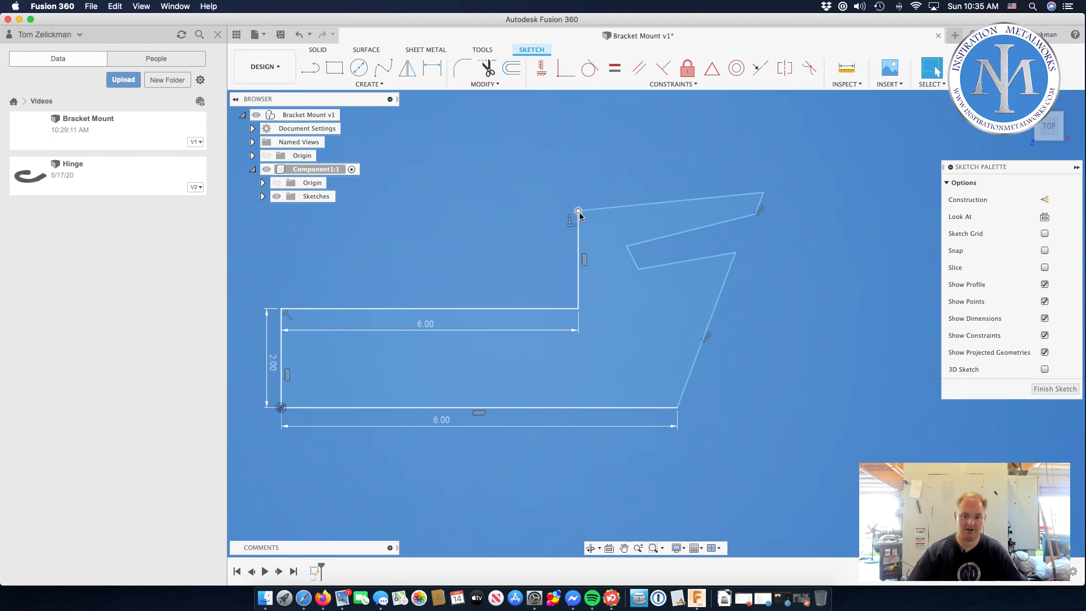
Step: Dimension the height from the 8 in base to the upper corner of the short vertical edge at 4.125 in
{"action": "key", "text": "d"}
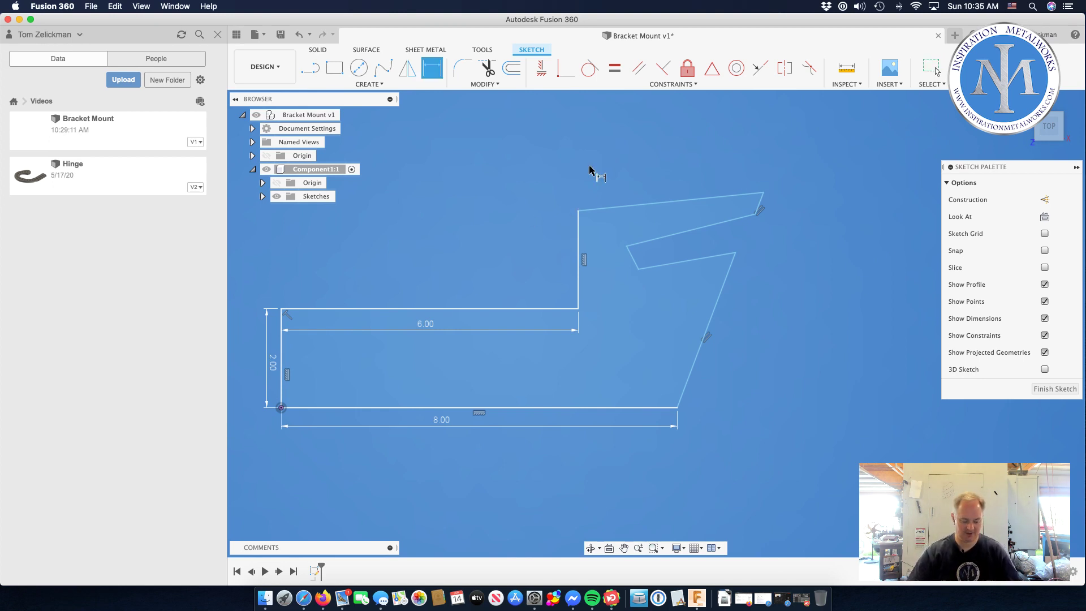
{"action": "left_click", "coordinate": [578, 212]}
{"action": "left_click", "coordinate": [582, 407]}
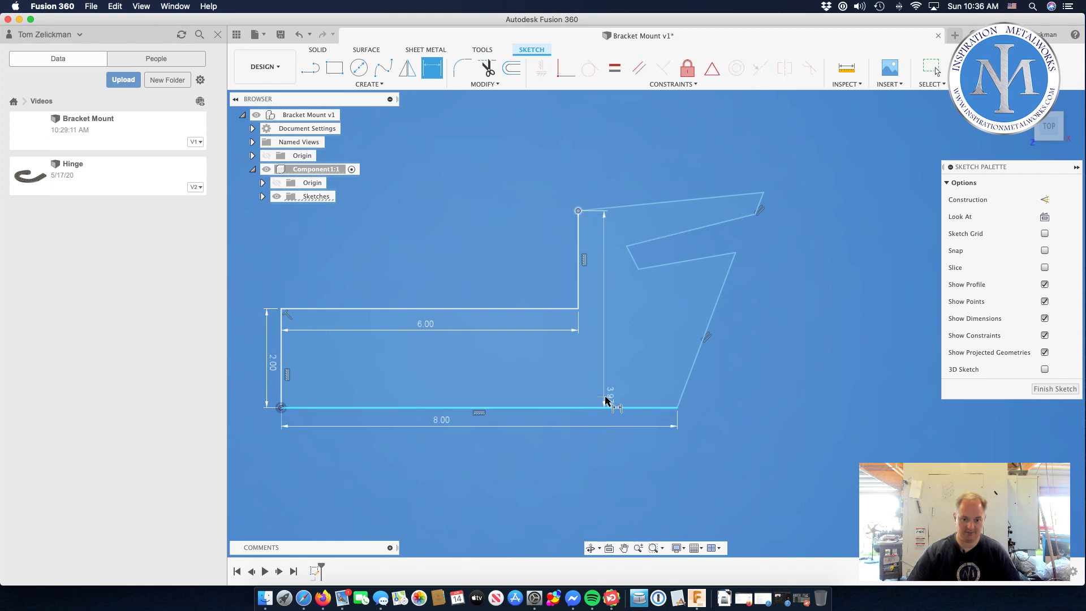
{"action": "left_click", "coordinate": [607, 400]}
{"action": "type", "text": "4.125"}
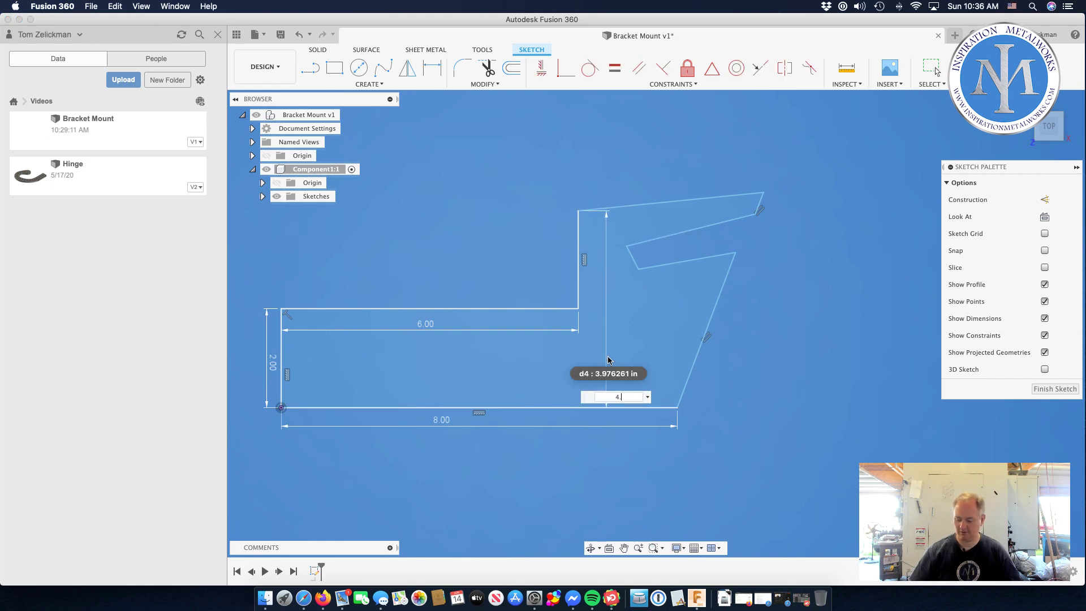
{"action": "key", "text": "Return"}
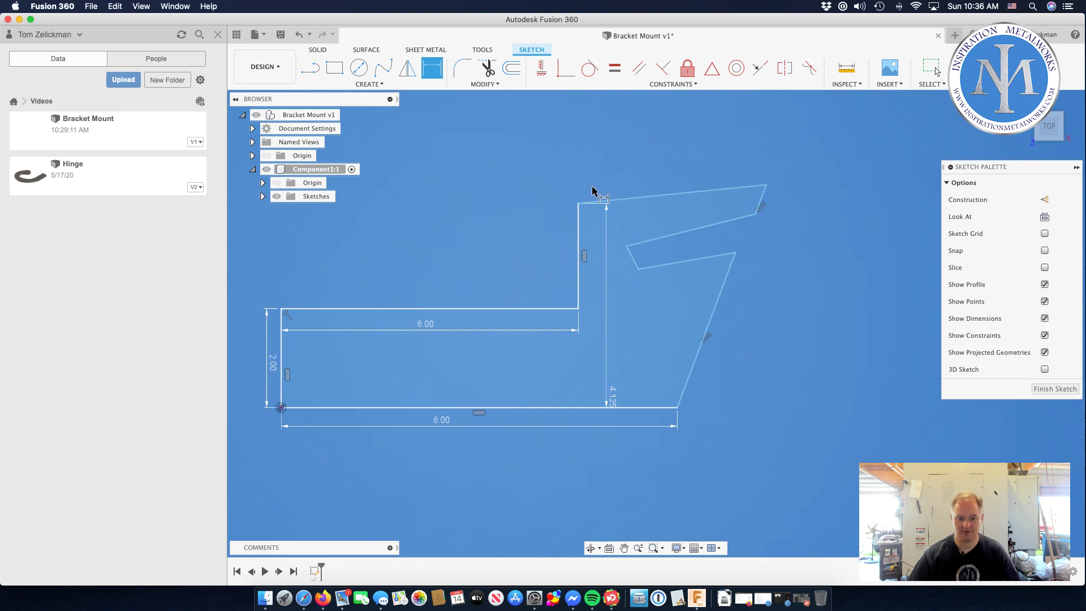
{"action": "key", "text": "Escape"}
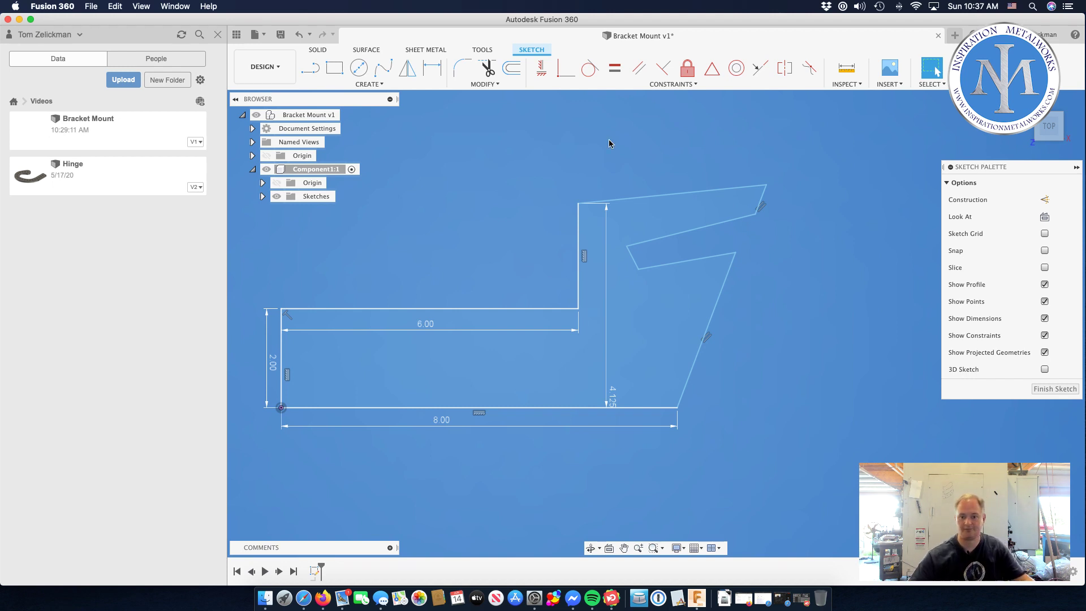
Step: Dimension the height of the upper arm's outer tip above the 8 in base at 4.75 in
{"action": "left_click", "coordinate": [432, 68]}
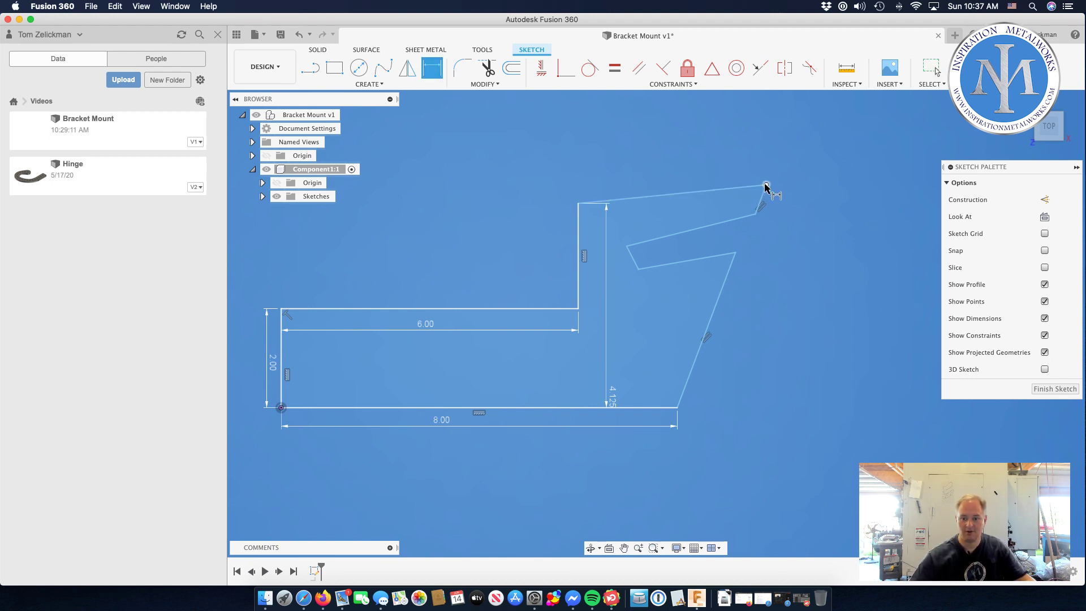
{"action": "left_click", "coordinate": [766, 185]}
{"action": "left_click", "coordinate": [656, 409]}
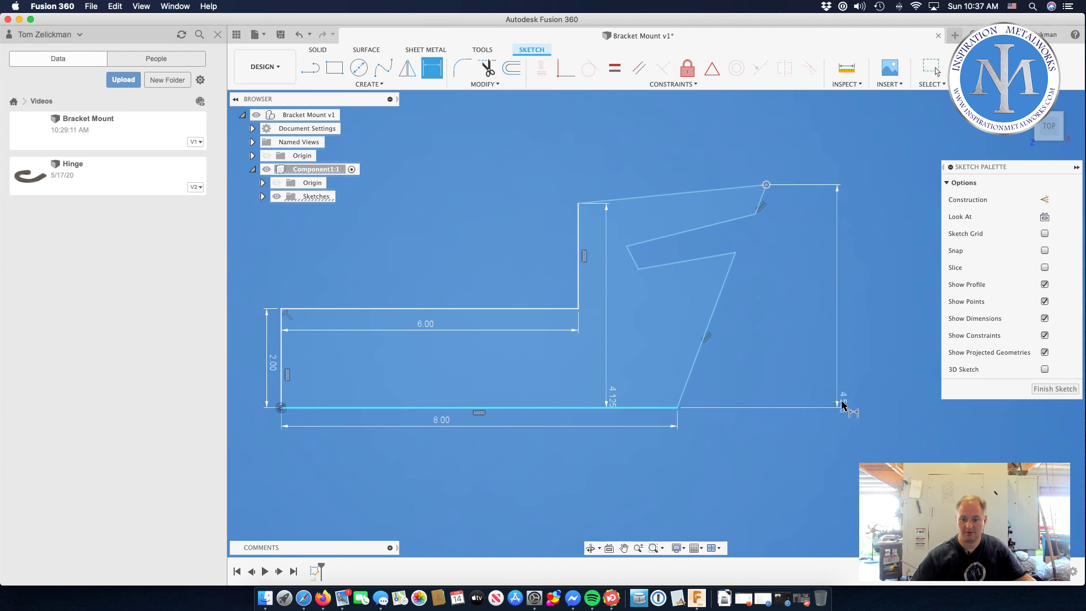
{"action": "left_click", "coordinate": [842, 405]}
{"action": "type", "text": "4.75"}
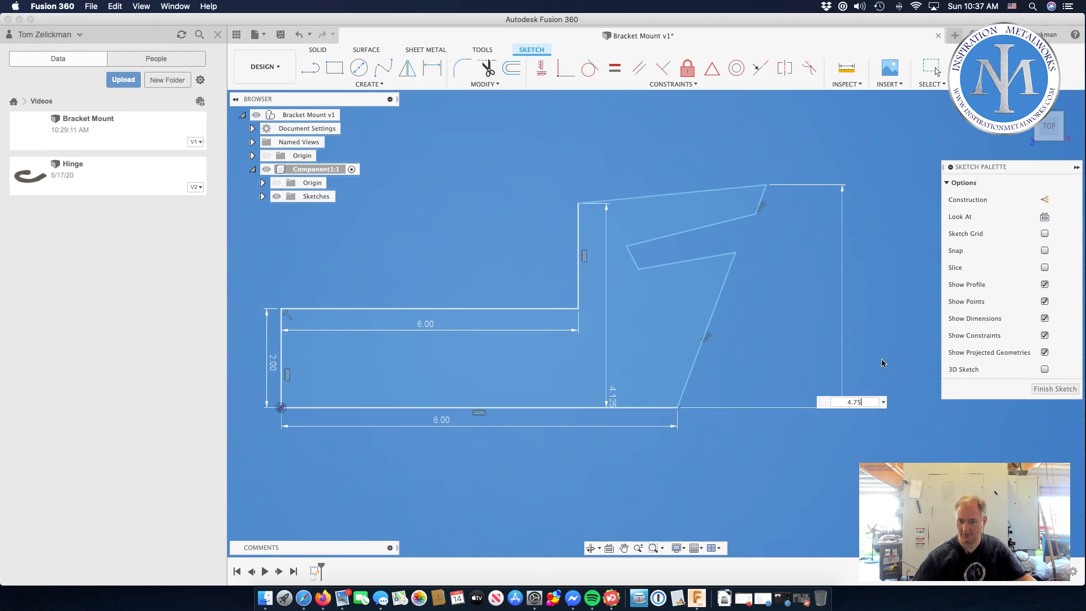
{"action": "key", "text": "Return"}
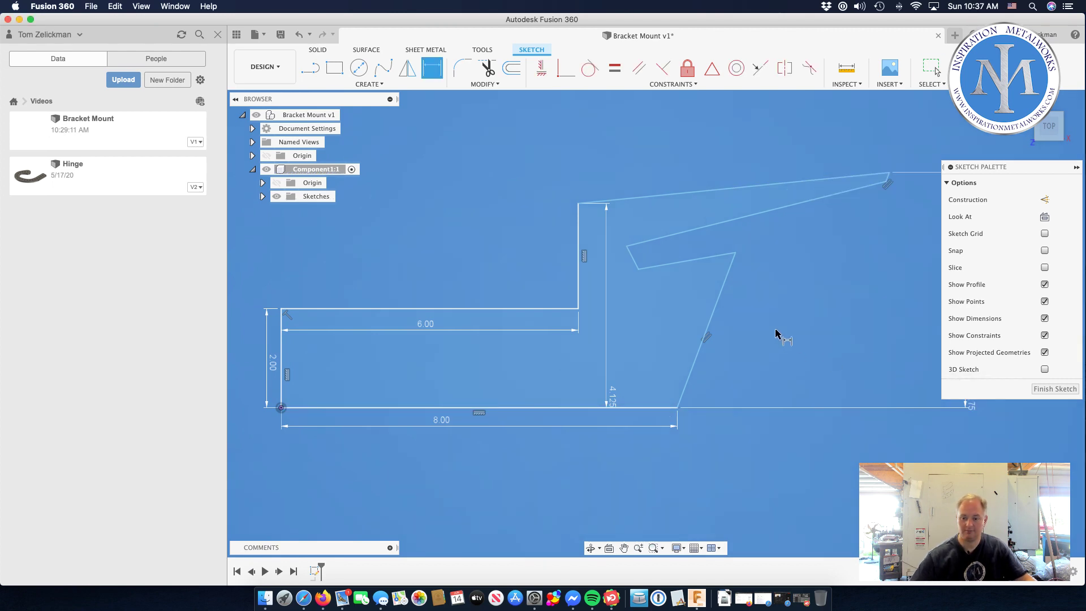
Step: Pull the overextended arm's tip back toward the short vertical edge to shorten the arm
{"action": "scroll", "coordinate": [784, 328], "scroll_direction": "up", "scroll_amount": 2}
{"action": "scroll", "coordinate": [784, 329], "scroll_direction": "down", "scroll_amount": 3}
{"action": "scroll", "coordinate": [789, 328], "scroll_direction": "down", "scroll_amount": 1}
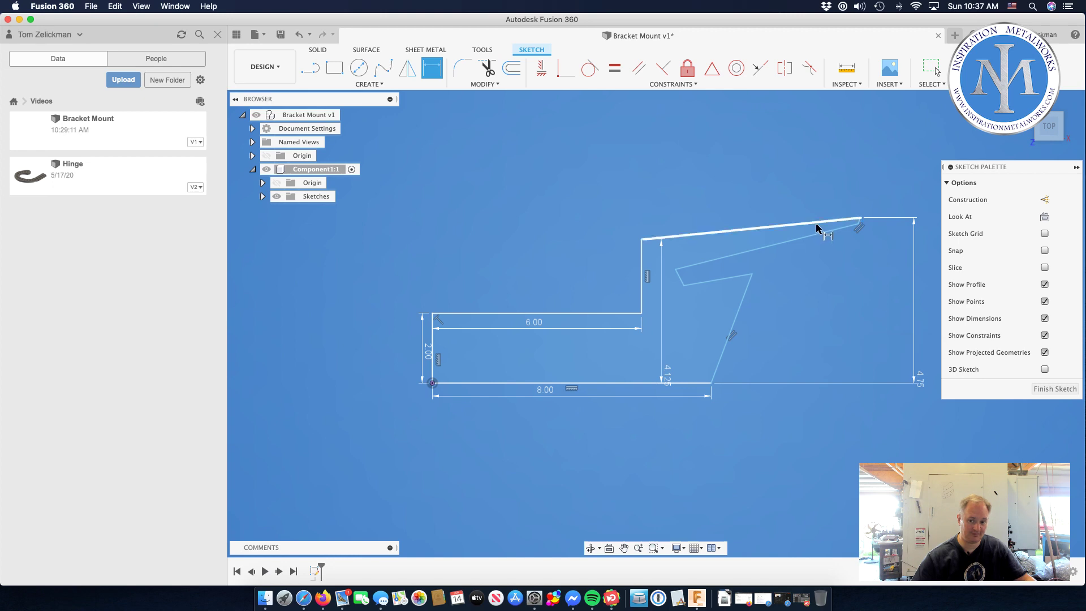
{"action": "key", "text": "Escape"}
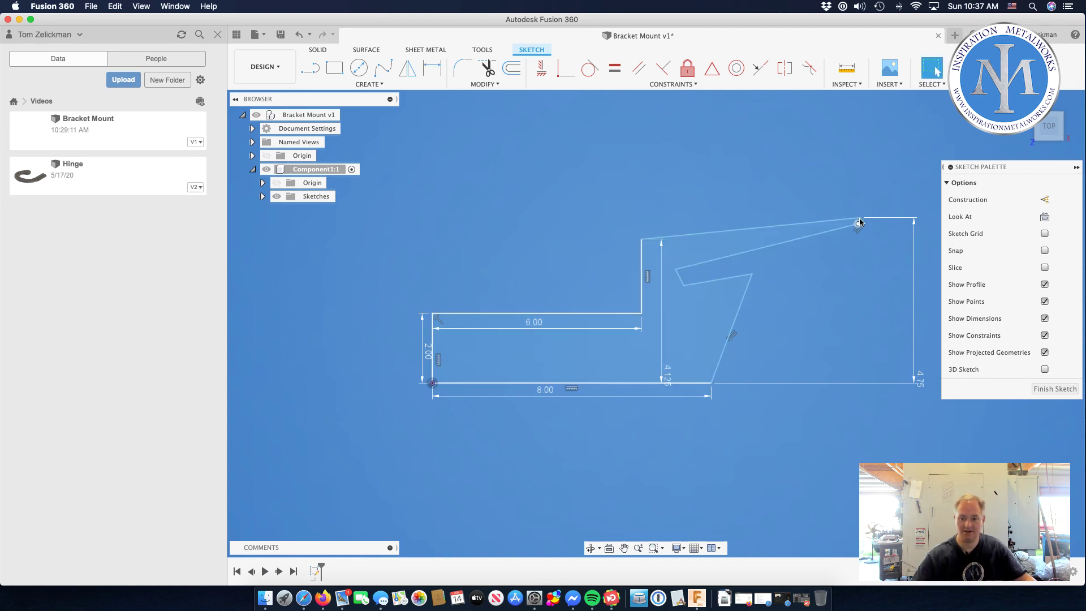
{"action": "left_click_drag", "start_coordinate": [859, 219], "coordinate": [749, 230]}
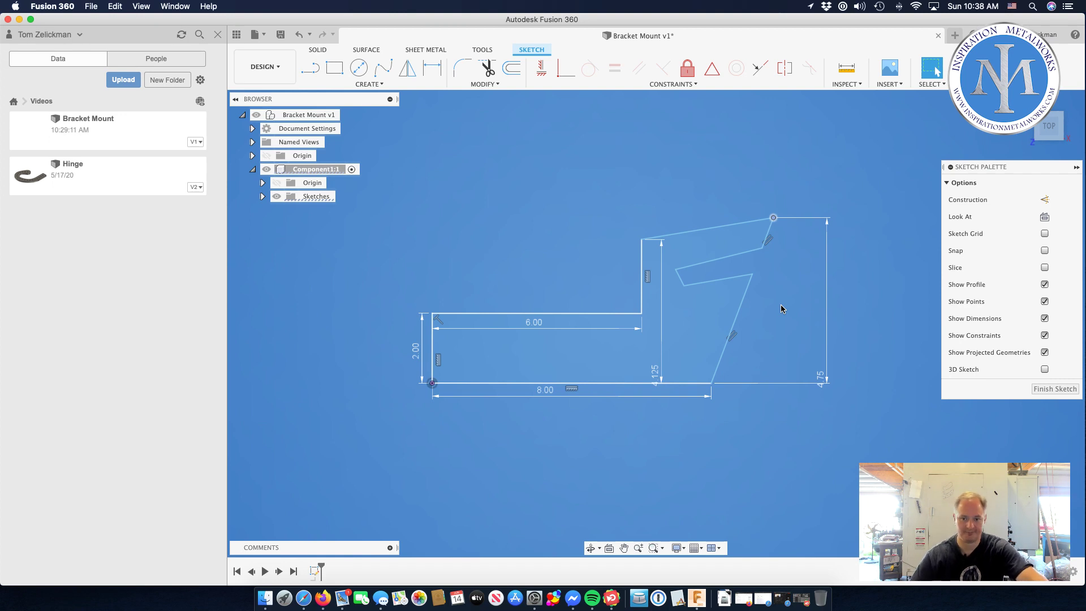
Step: Dimension the angle between the 8 in base and the slanted side at 97°
{"action": "left_click", "coordinate": [433, 68]}
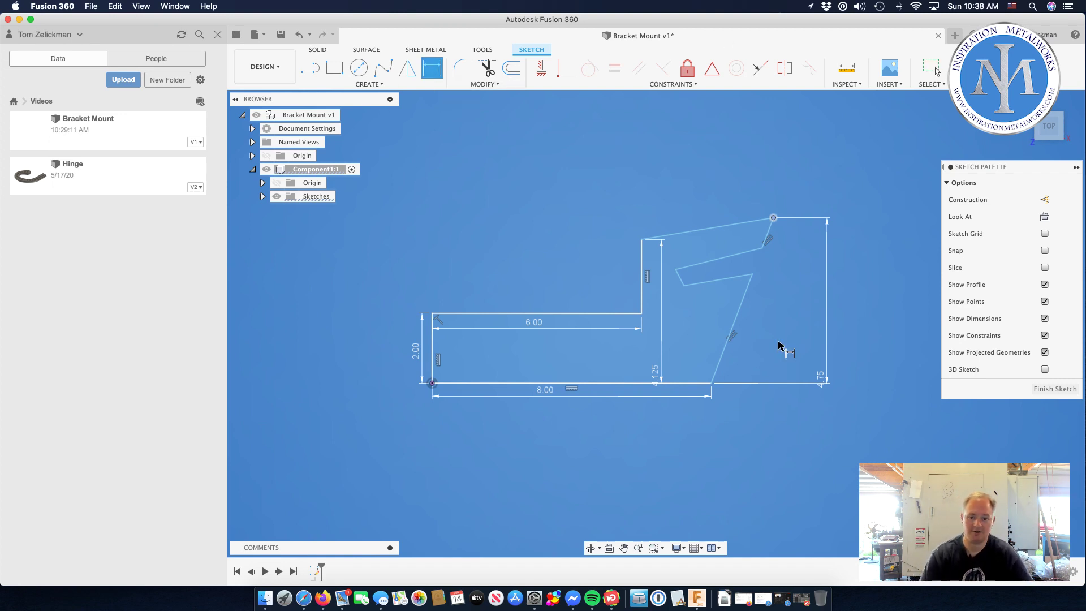
{"action": "left_click", "coordinate": [693, 383]}
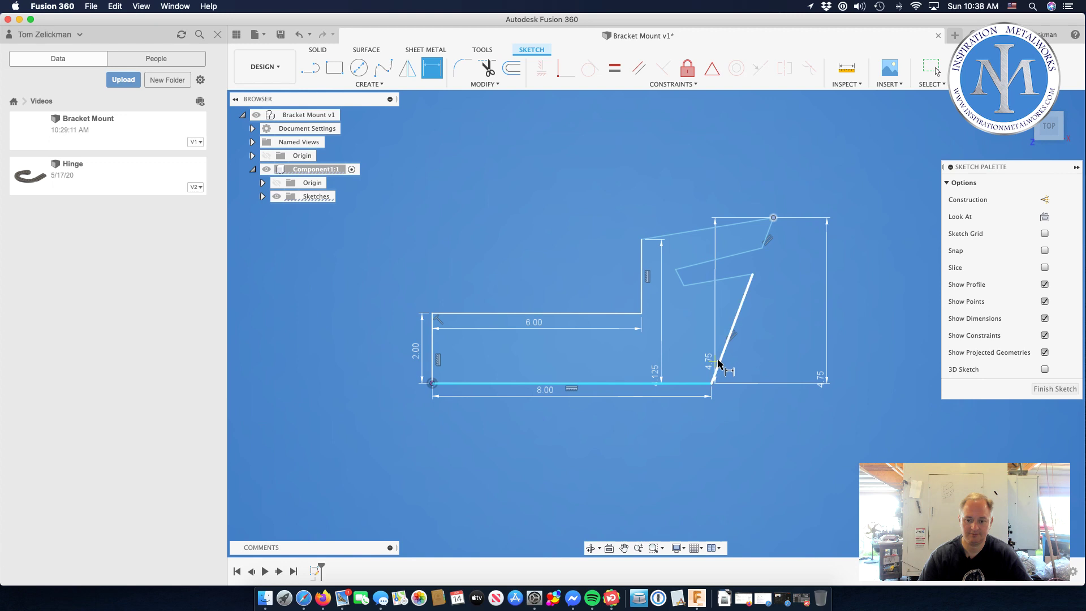
{"action": "left_click", "coordinate": [719, 363]}
{"action": "left_click", "coordinate": [690, 356]}
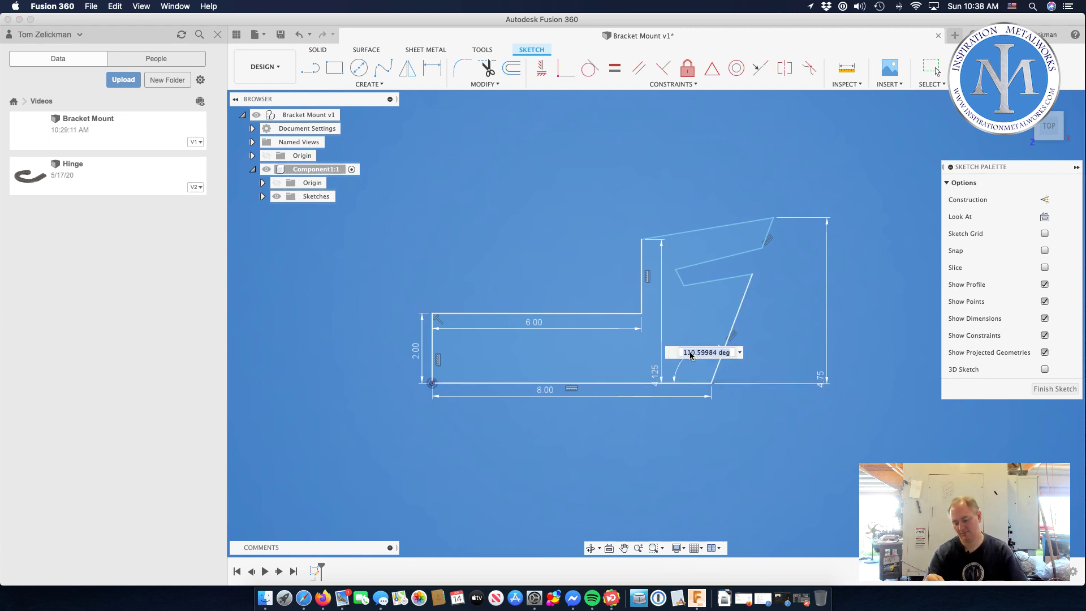
{"action": "type", "text": "97"}
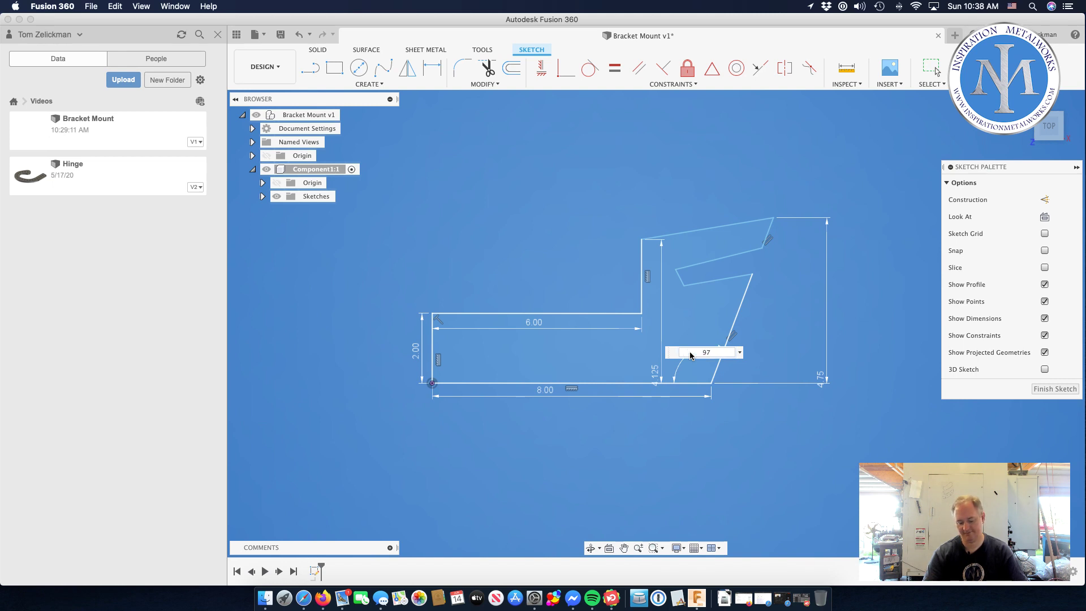
{"action": "key", "text": "Return"}
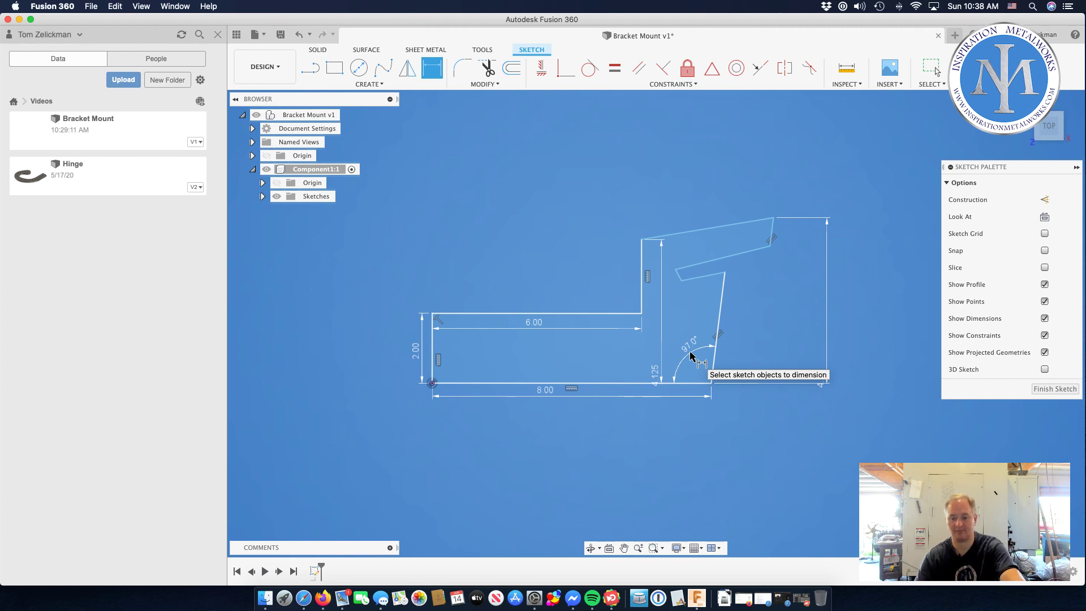
Step: Add an angle dimension between the arm's upper edge and its short end edge, placed outside the tip
{"action": "left_click", "coordinate": [754, 226]}
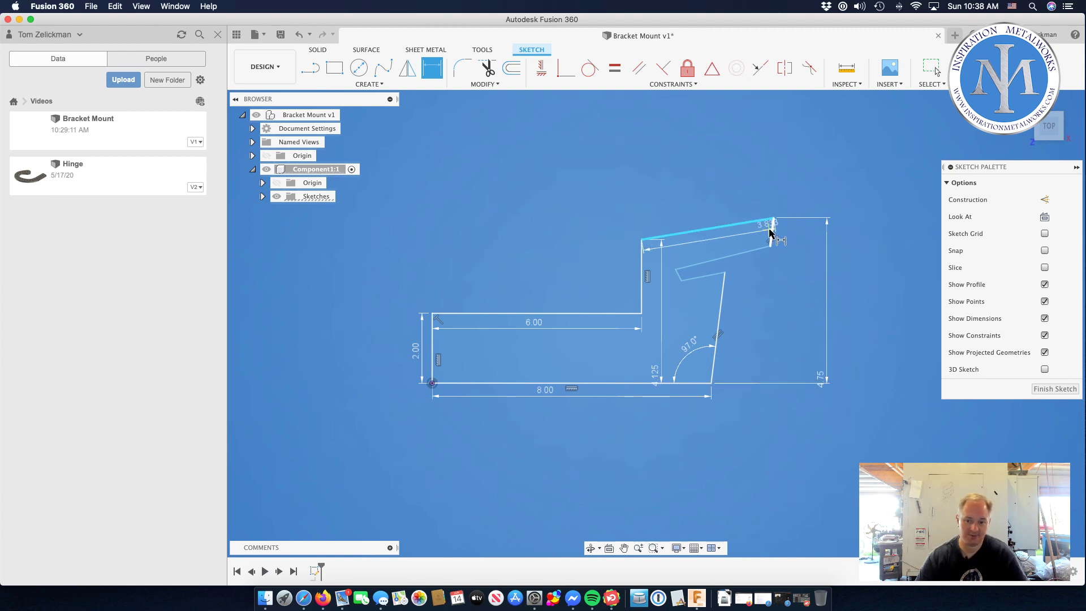
{"action": "left_click", "coordinate": [771, 233]}
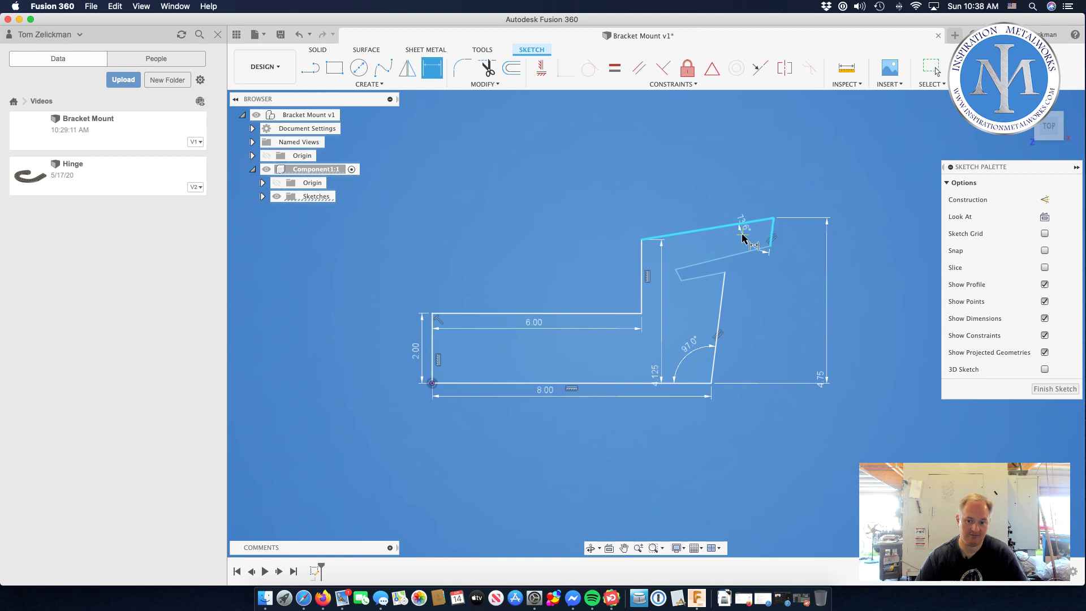
{"action": "left_click", "coordinate": [809, 182]}
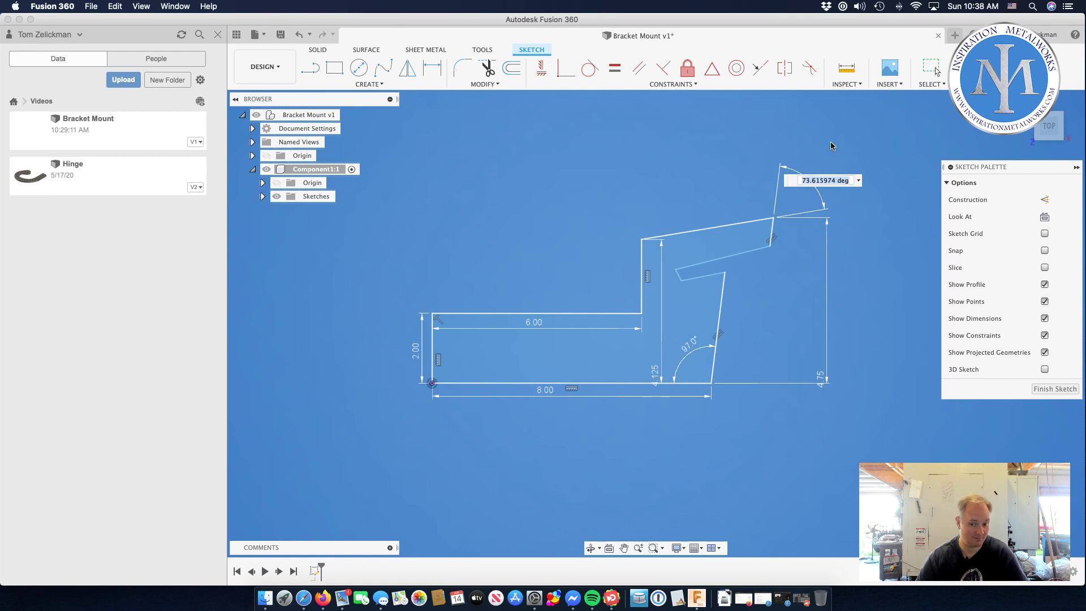
{"action": "type", "text": "8"}
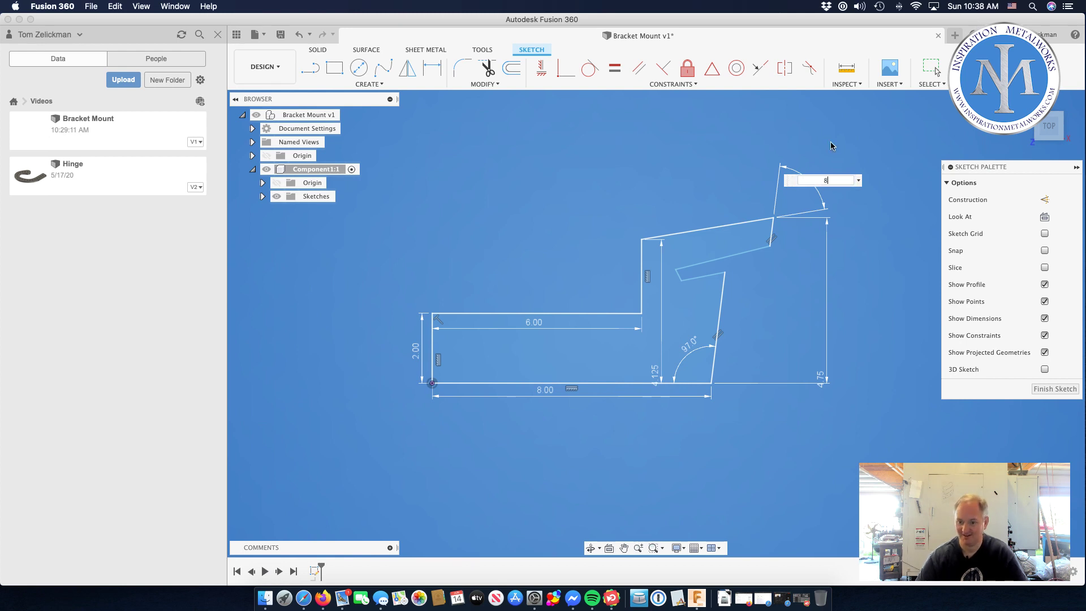
{"action": "key", "text": "Escape"}
{"action": "key", "text": "Escape"}
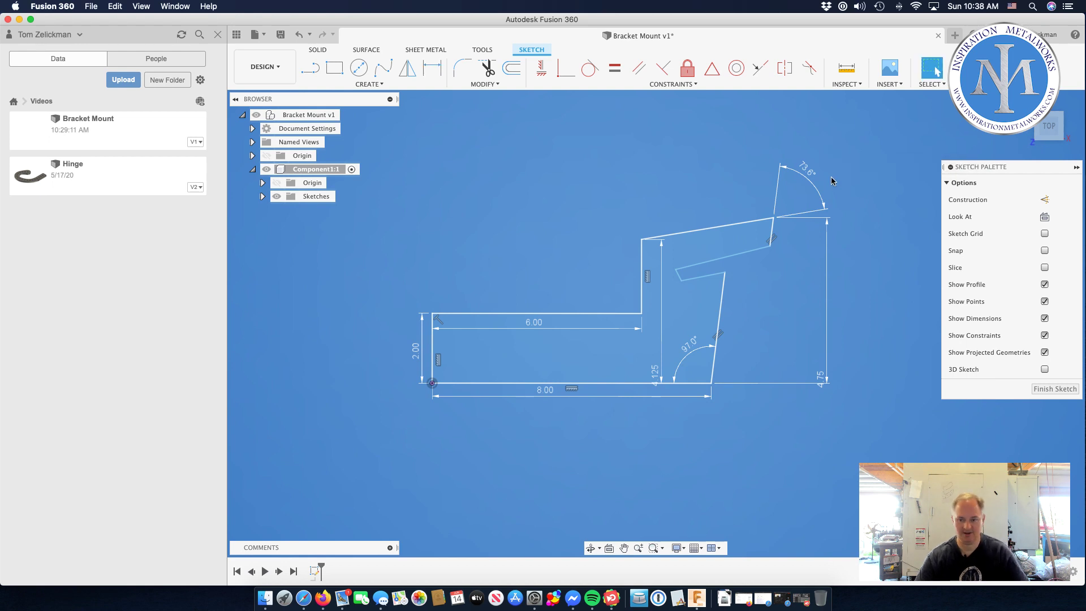
Step: Try to set the angle at the arm's tip to 81°
{"action": "double_click", "coordinate": [806, 170]}
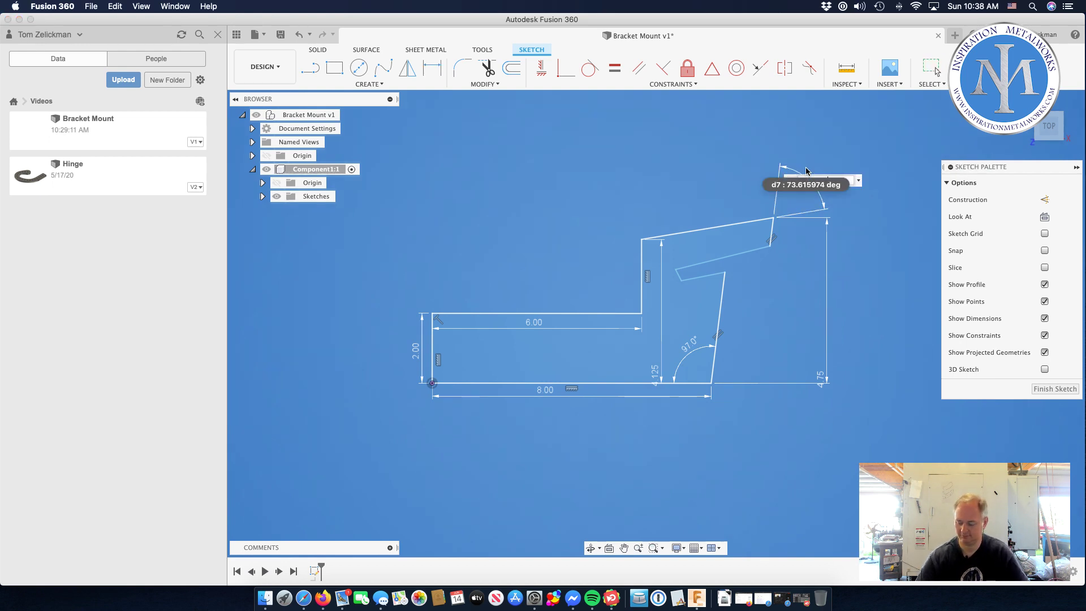
{"action": "type", "text": "81"}
{"action": "key", "text": "Return"}
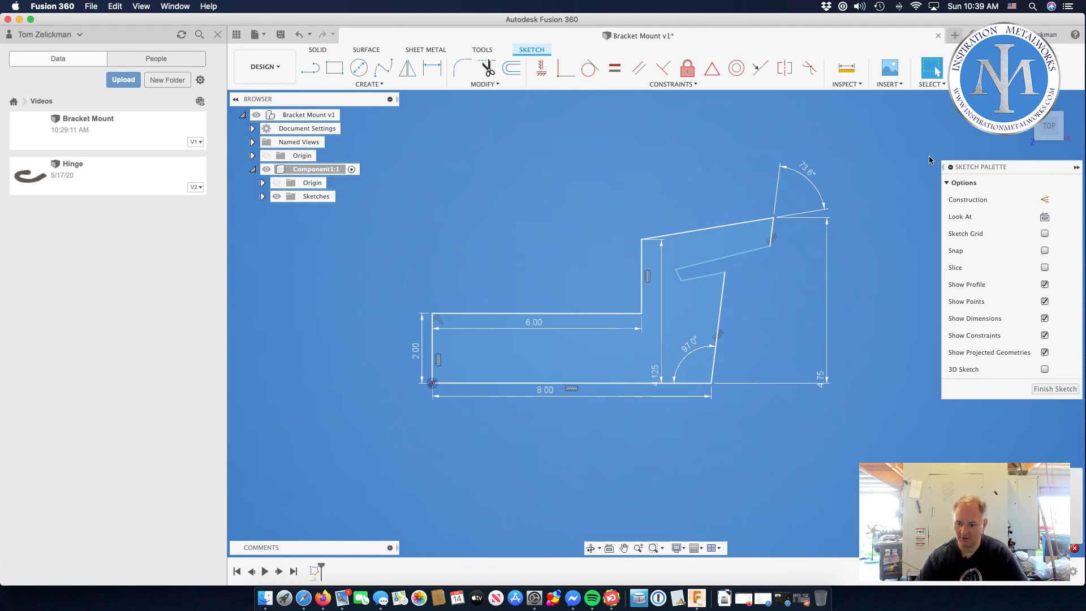
{"action": "double_click", "coordinate": [804, 172]}
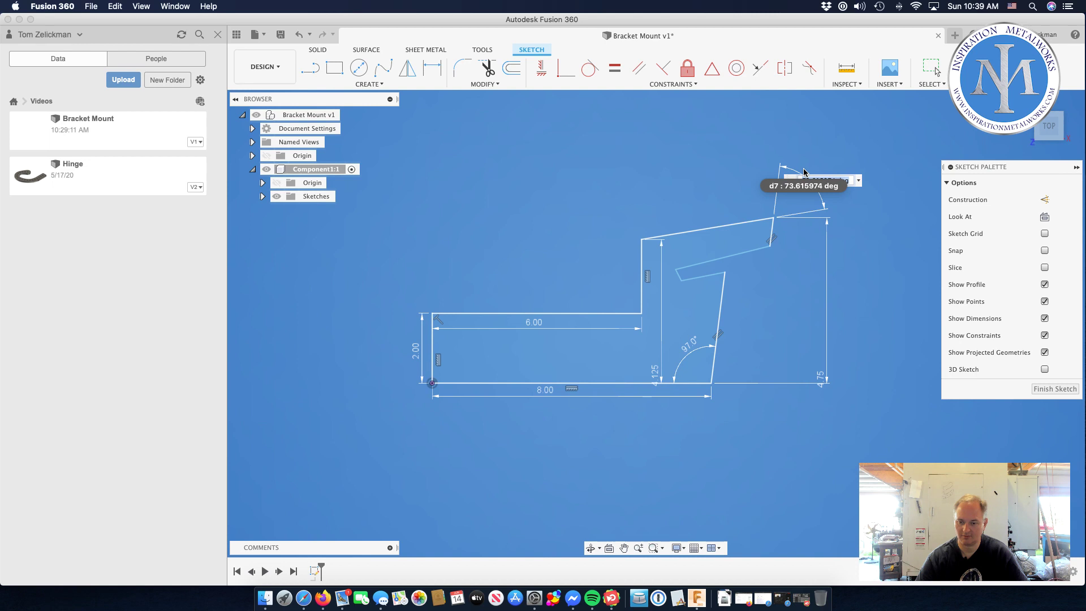
{"action": "key", "text": "Escape"}
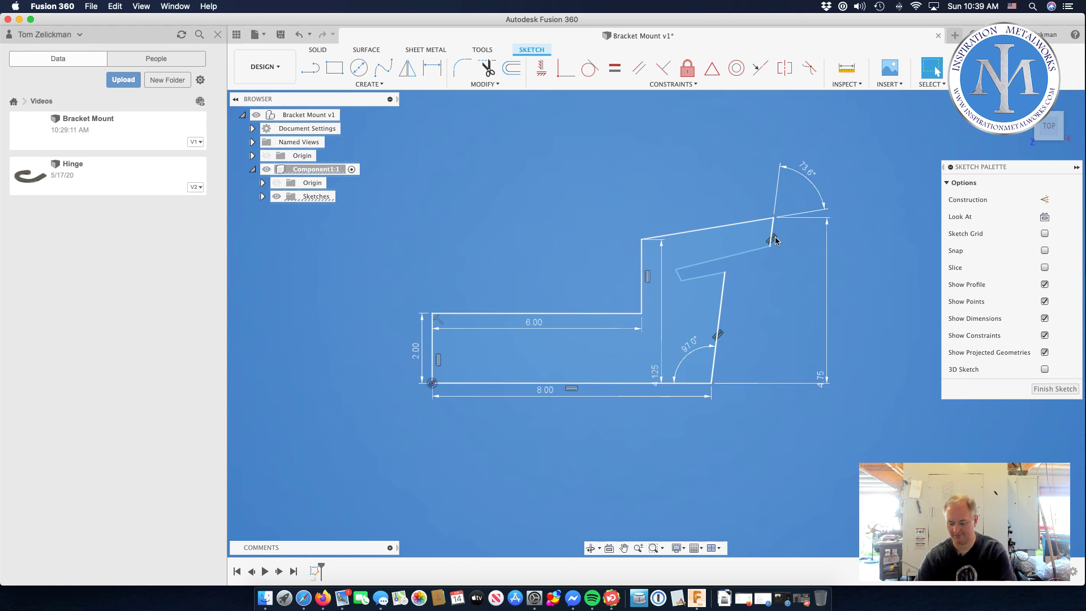
Step: Delete the parallel constraint between the arm's end edge and the slanted side, and set the tip angle to 83°
{"action": "left_click", "coordinate": [773, 240]}
{"action": "key", "text": "Delete"}
{"action": "double_click", "coordinate": [809, 169]}
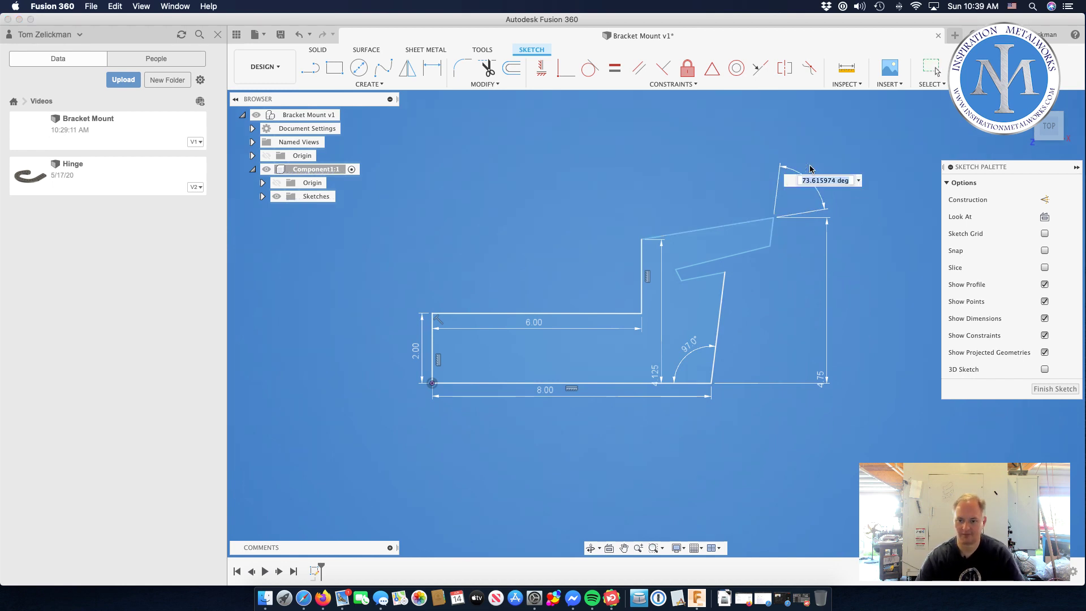
{"action": "type", "text": "83"}
{"action": "key", "text": "Return"}
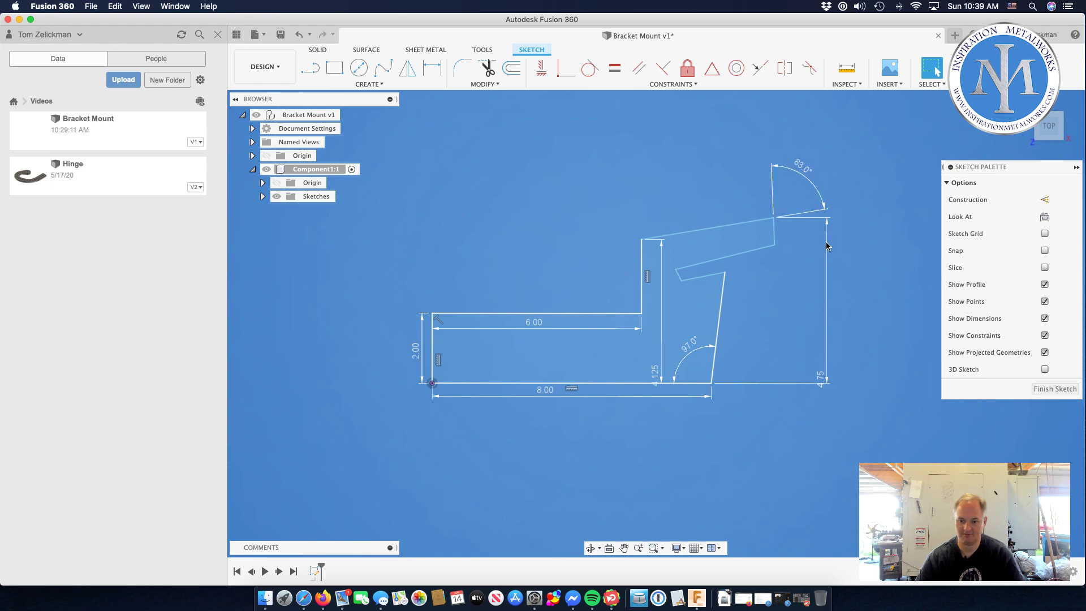
Step: Try a 97° angle at the arm's tip and set it back to 83°
{"action": "double_click", "coordinate": [805, 168]}
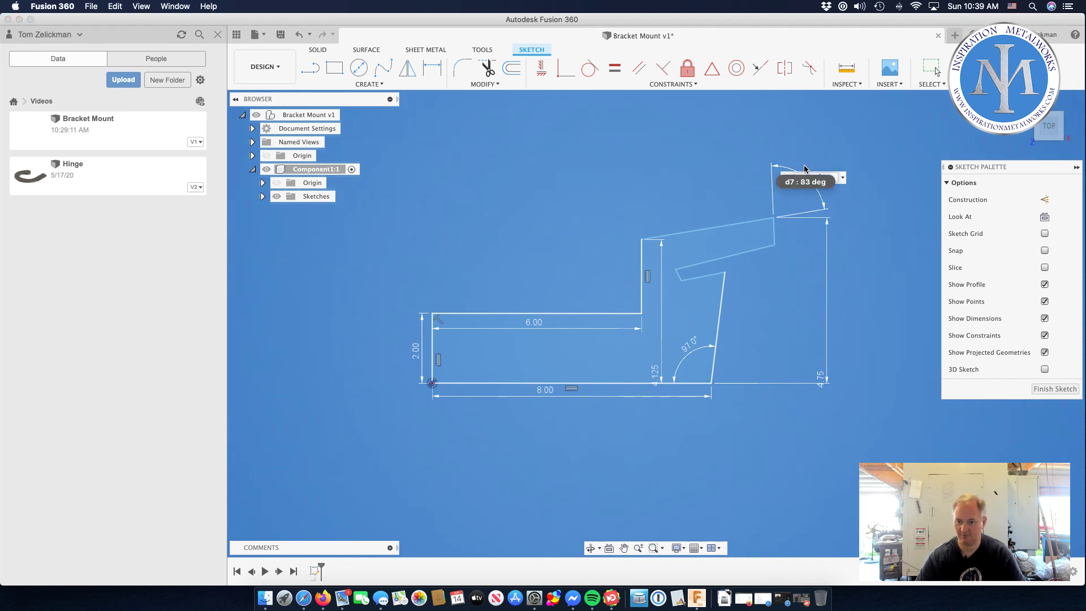
{"action": "type", "text": "97"}
{"action": "key", "text": "Return"}
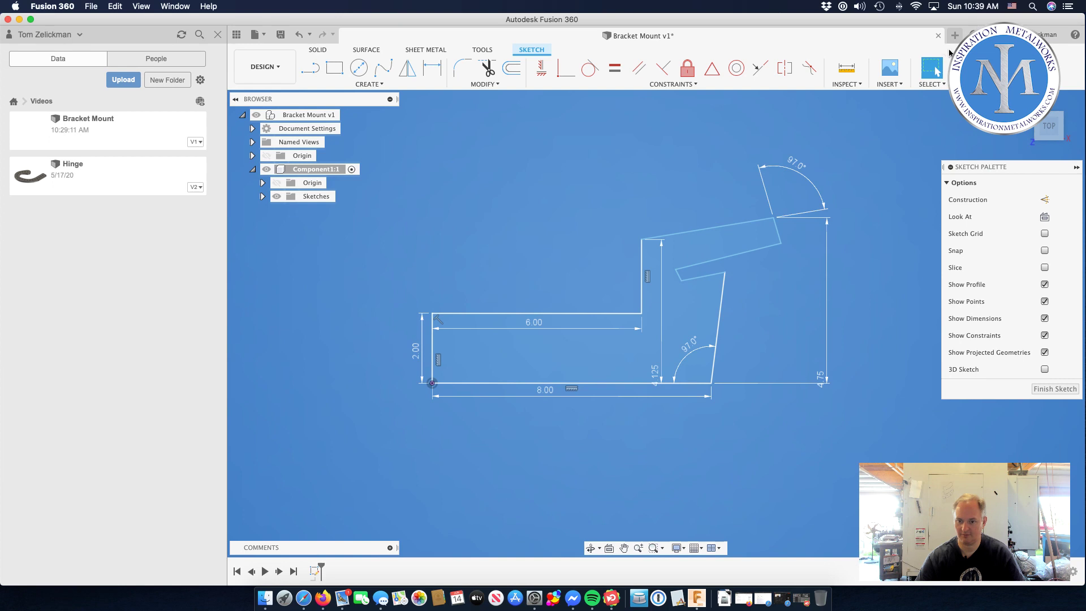
{"action": "double_click", "coordinate": [798, 165]}
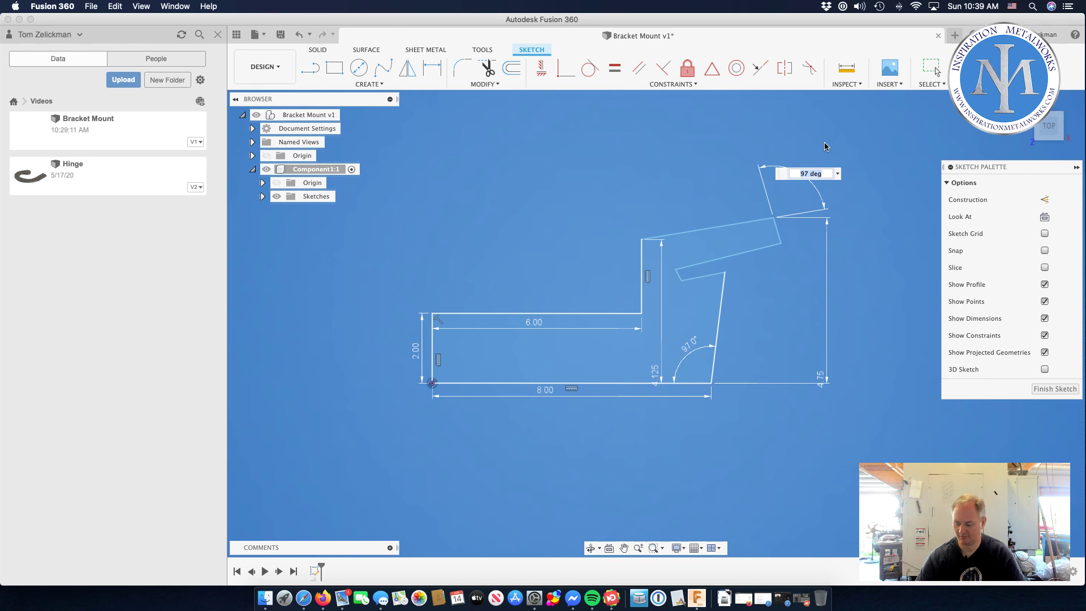
{"action": "type", "text": "83"}
{"action": "key", "text": "Return"}
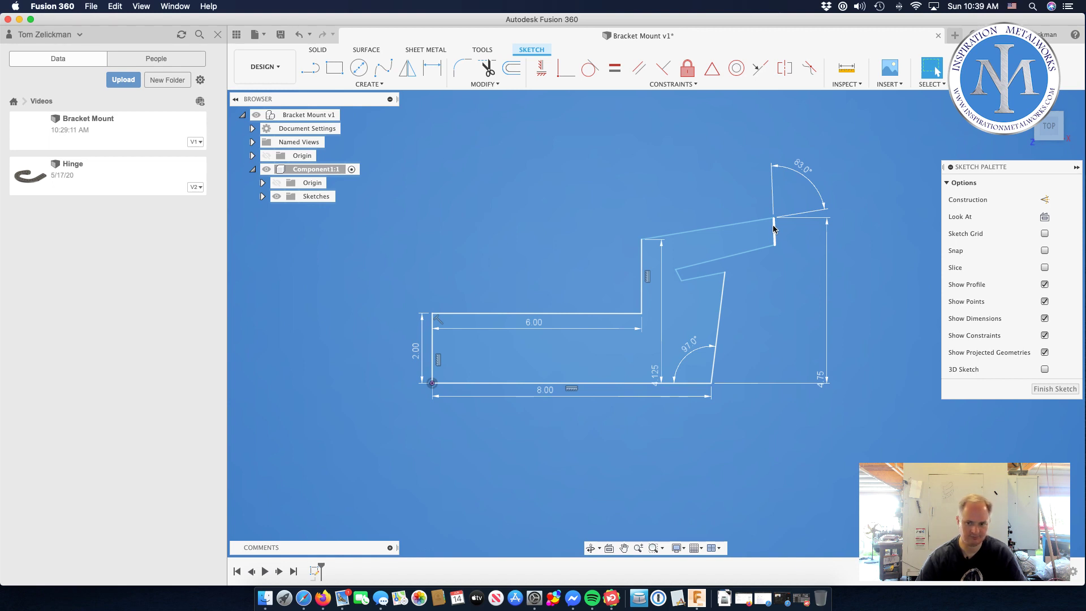
Step: Shift the arm's tip toward the short vertical edge and undo the last move, leaving nothing selected
{"action": "left_click_drag", "start_coordinate": [775, 219], "coordinate": [714, 220]}
{"action": "key", "text": "super+z"}
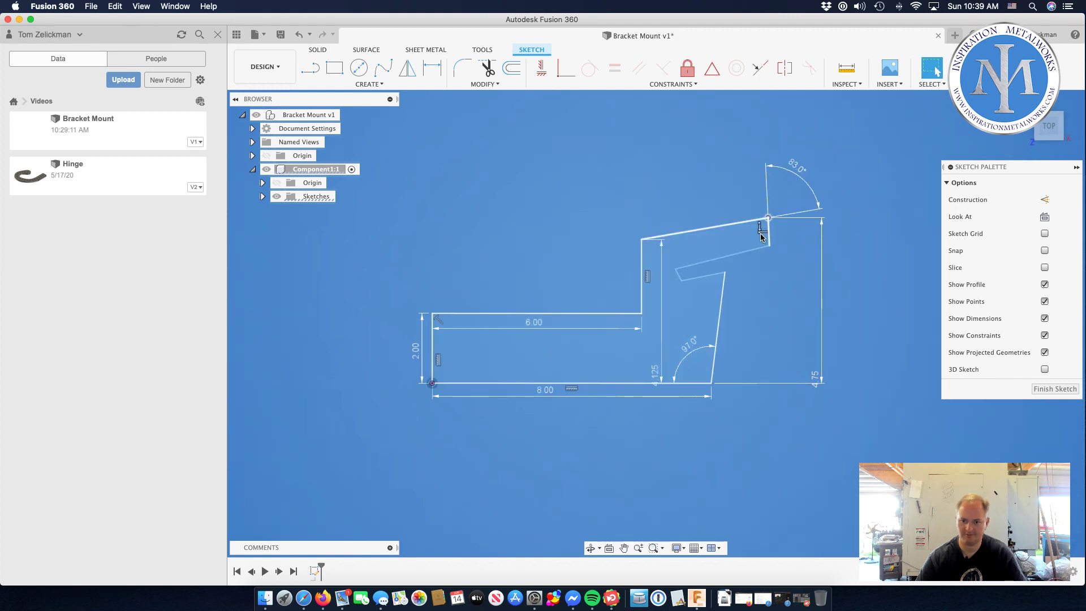
{"action": "key", "text": "Escape"}
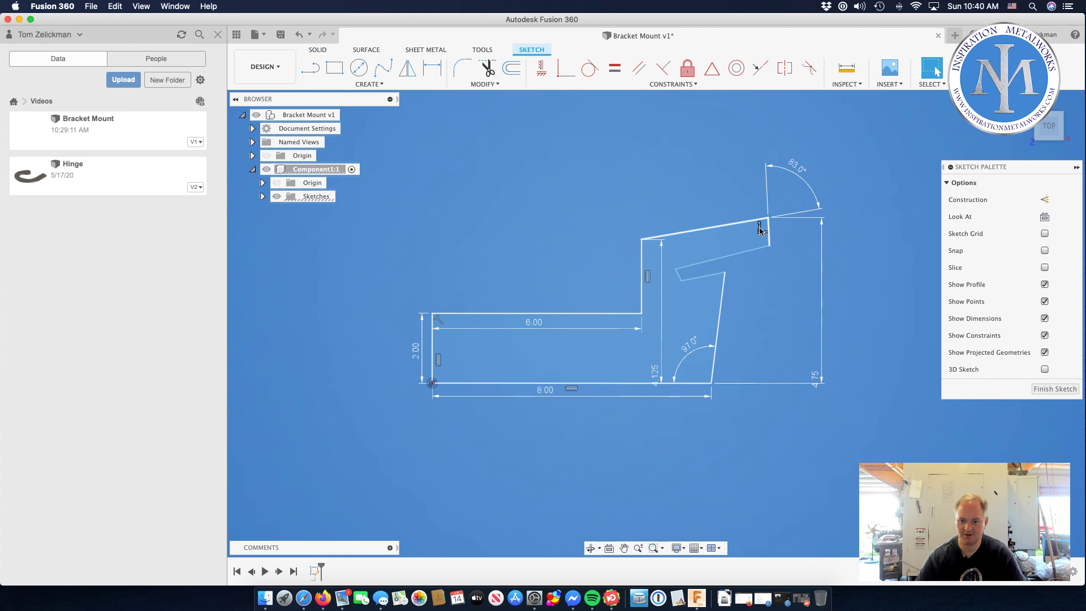
{"action": "left_click", "coordinate": [665, 86]}
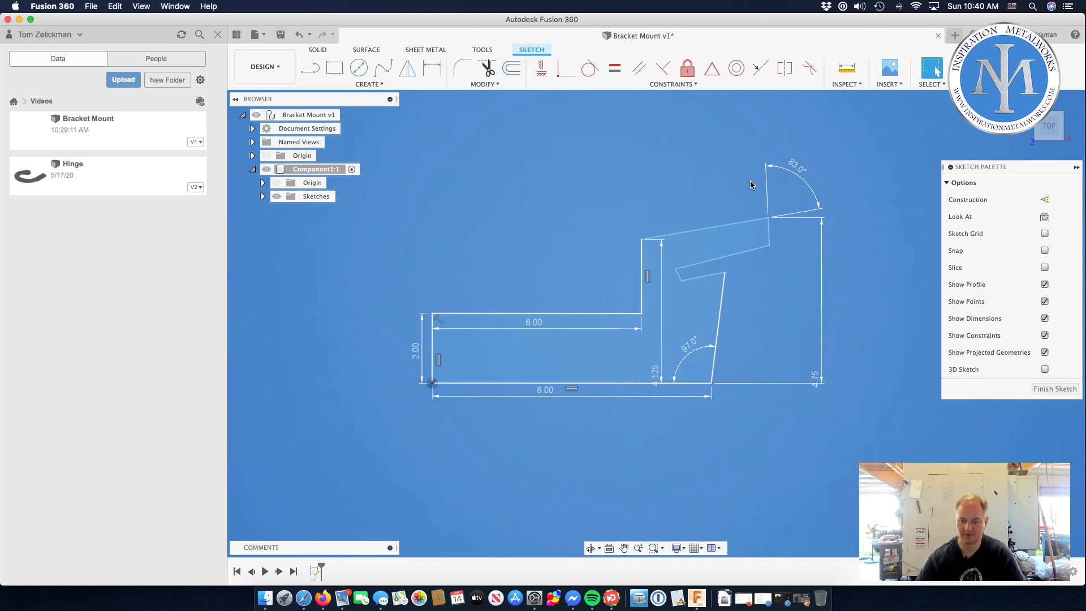
Step: Delete the 83° angle at the arm's tip and set a 97° angle between the arm's end edge and its underside
{"action": "left_click", "coordinate": [804, 167]}
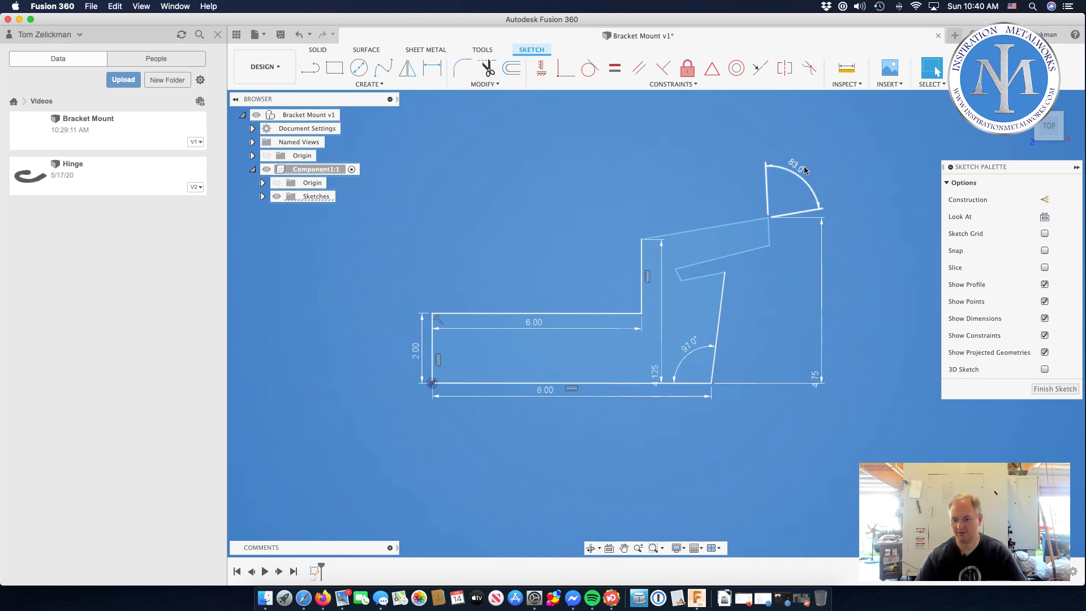
{"action": "key", "text": "Delete"}
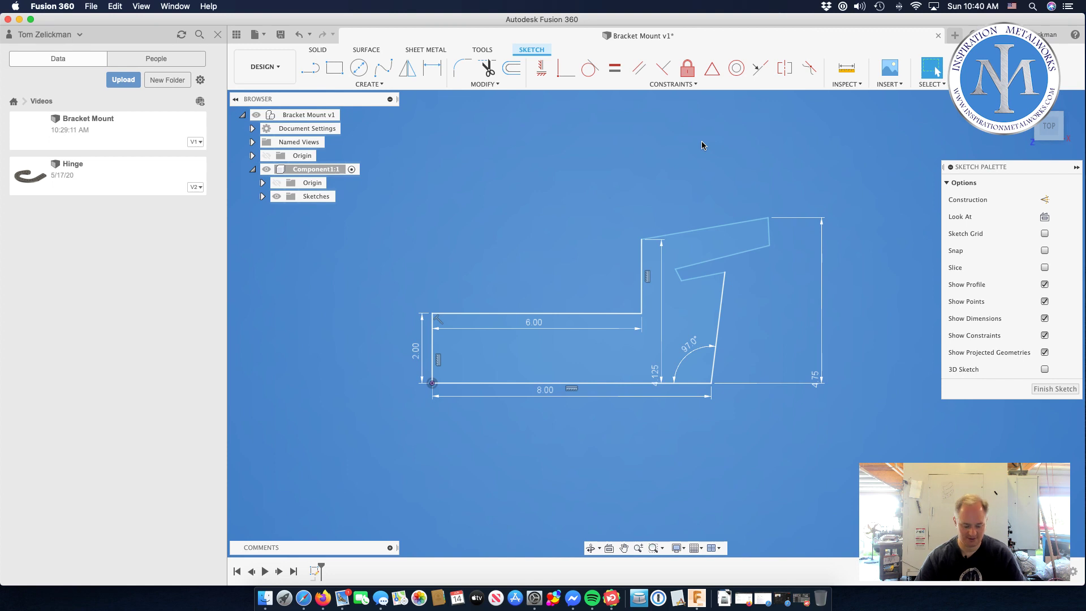
{"action": "key", "text": "d"}
{"action": "left_click", "coordinate": [748, 249]}
{"action": "left_click", "coordinate": [768, 236]}
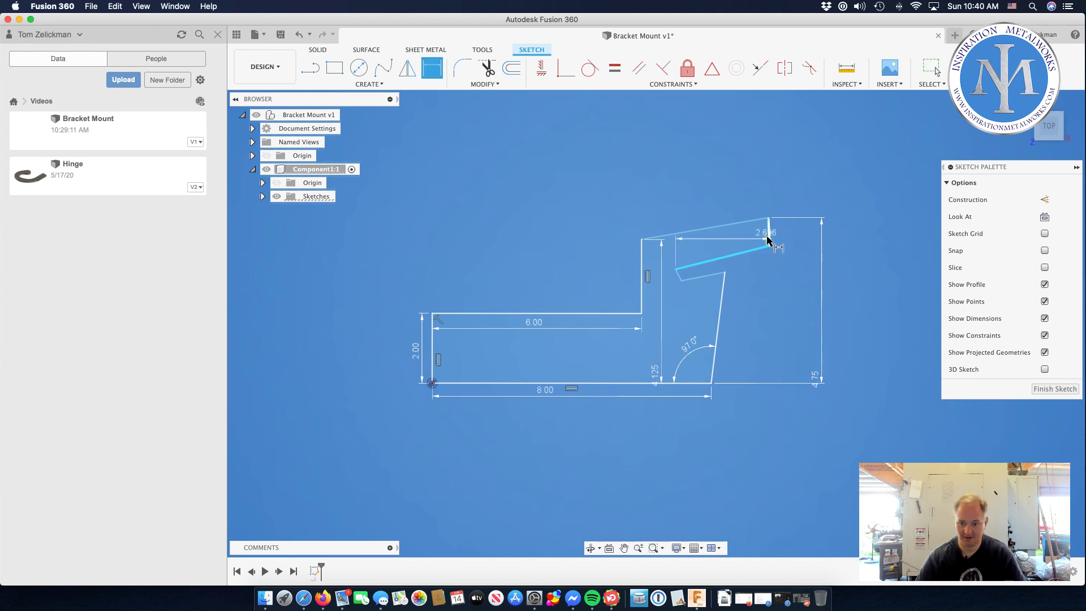
{"action": "left_click", "coordinate": [752, 234]}
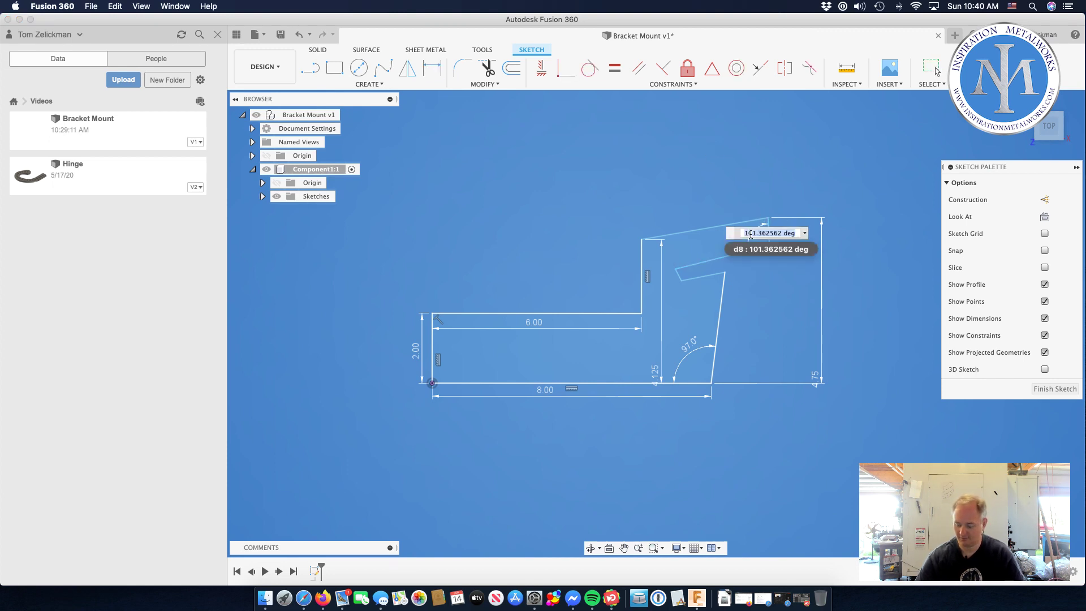
{"action": "type", "text": "97"}
{"action": "key", "text": "Return"}
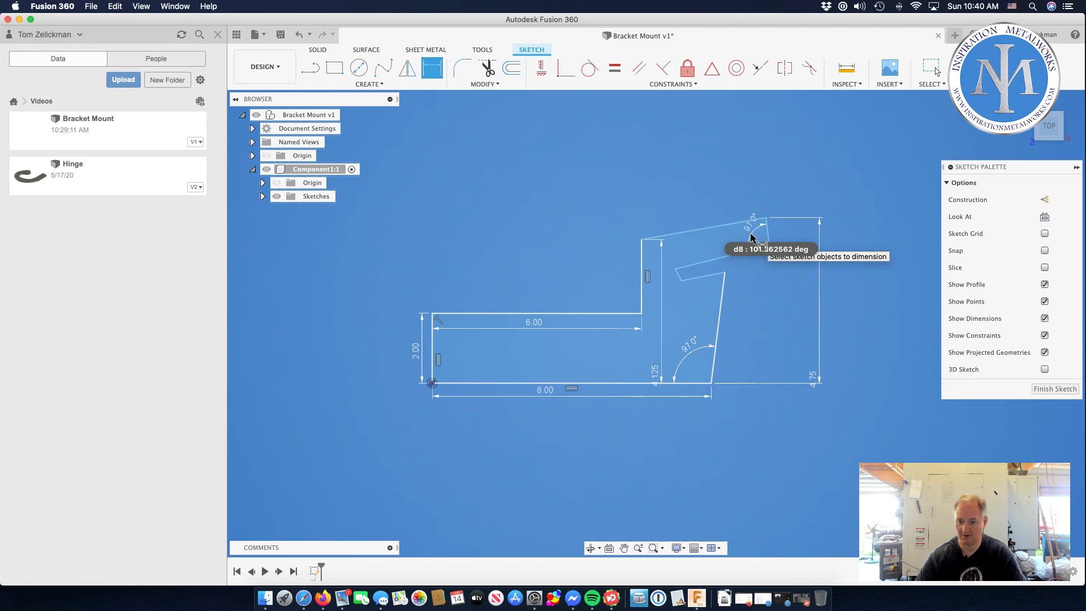
{"action": "key", "text": "Escape"}
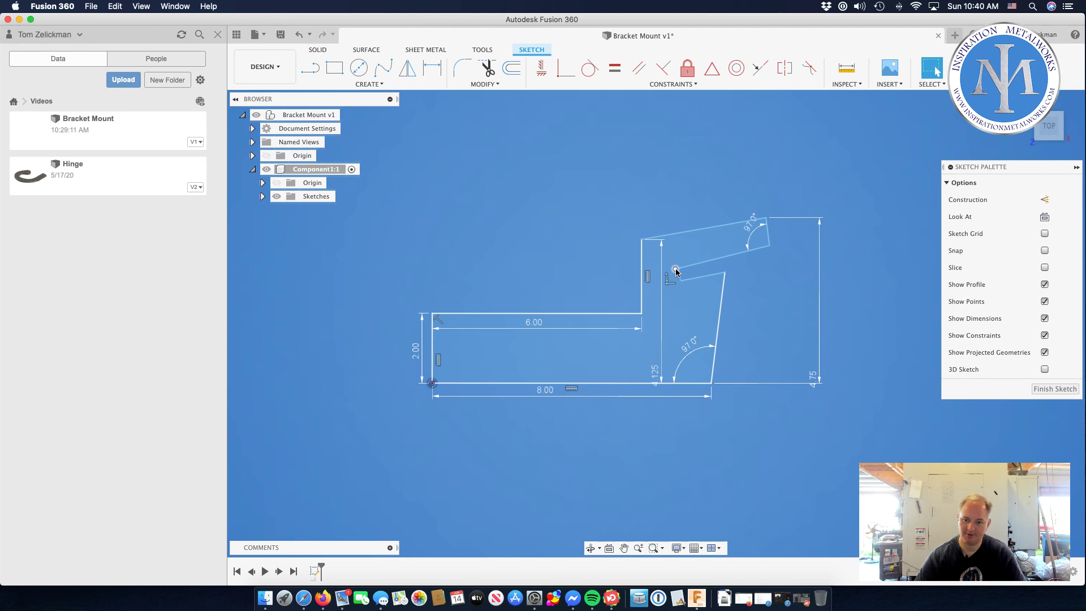
Step: Move the notch's inner corner slightly upward and shorten the arm by moving its tip slightly inward
{"action": "mouse_move", "coordinate": [676, 272]}
{"action": "left_mouse_down"}
{"action": "mouse_move", "coordinate": [677, 260]}
{"action": "mouse_move", "coordinate": [696, 261]}
{"action": "mouse_move", "coordinate": [678, 261]}
{"action": "left_mouse_up"}
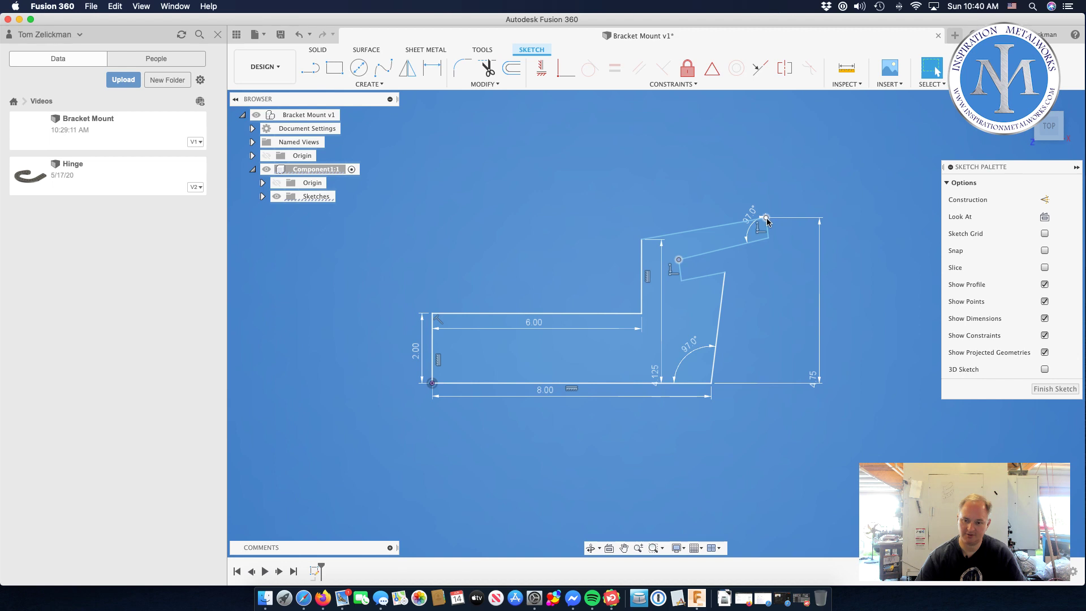
{"action": "mouse_move", "coordinate": [768, 236]}
{"action": "left_mouse_down"}
{"action": "mouse_move", "coordinate": [793, 236]}
{"action": "mouse_move", "coordinate": [720, 237]}
{"action": "mouse_move", "coordinate": [761, 235]}
{"action": "left_mouse_up"}
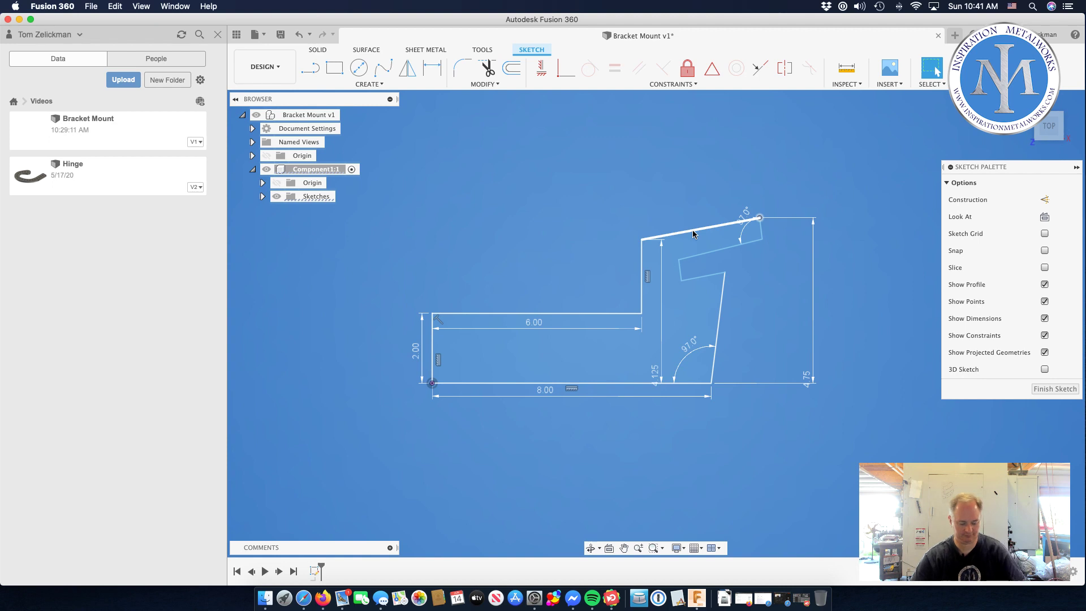
Step: Set a 109° angle between the short vertical edge and the arm's sloped top edge
{"action": "key", "text": "d"}
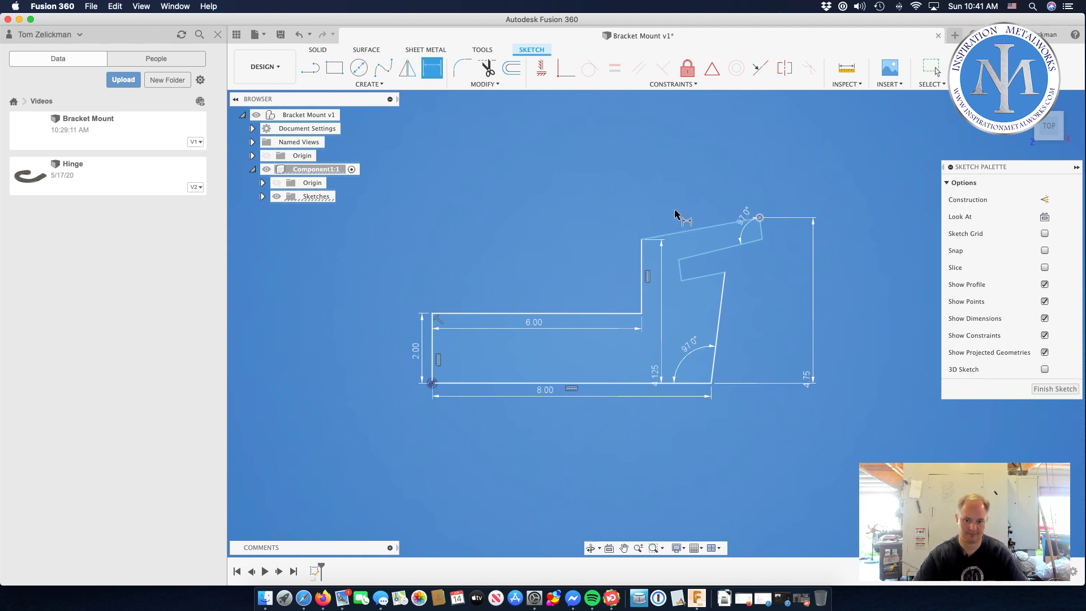
{"action": "left_click", "coordinate": [643, 260]}
{"action": "left_click", "coordinate": [654, 237]}
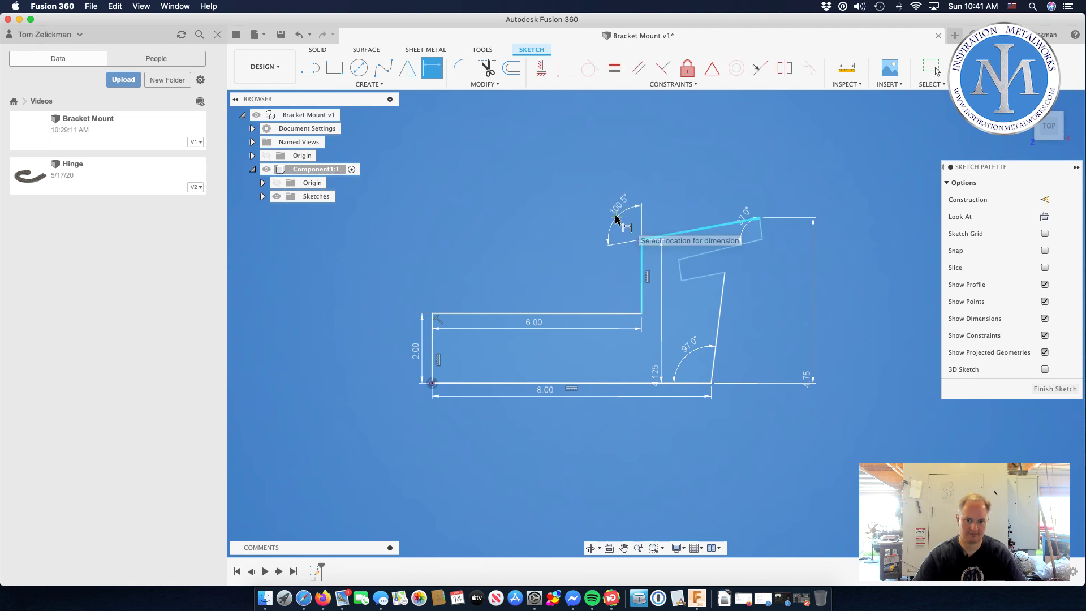
{"action": "left_click", "coordinate": [617, 220]}
{"action": "type", "text": "109"}
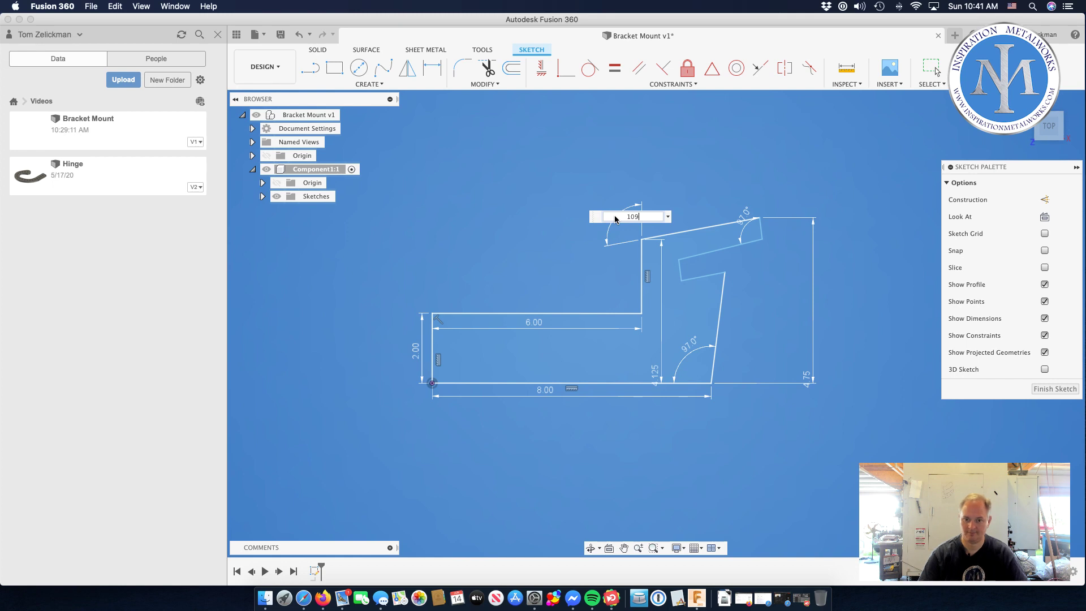
{"action": "key", "text": "Return"}
{"action": "key", "text": "Escape"}
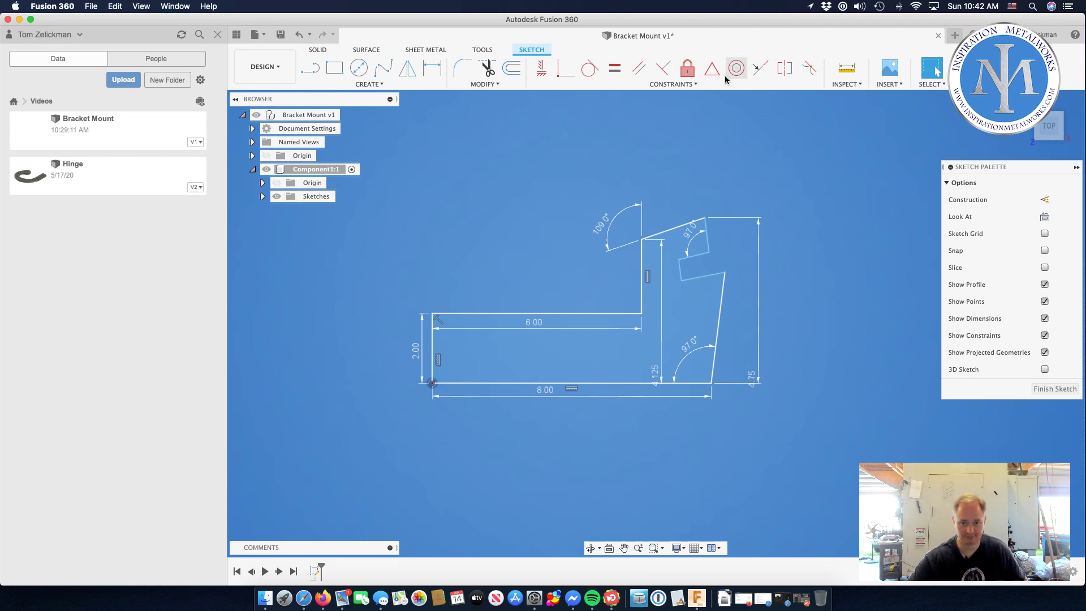
{"action": "key", "text": "d"}
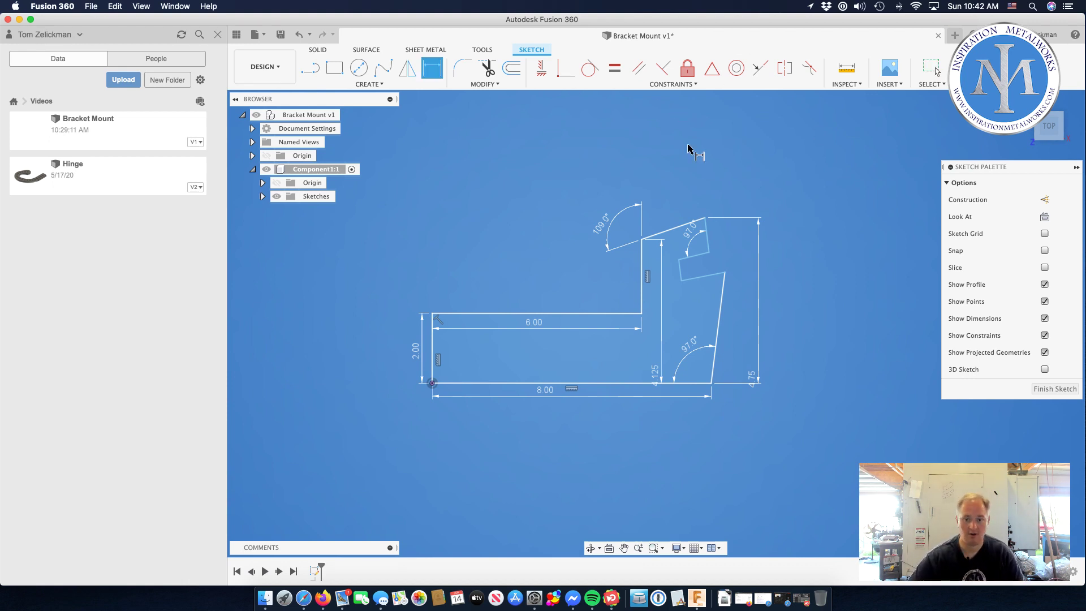
{"action": "left_click", "coordinate": [702, 229]}
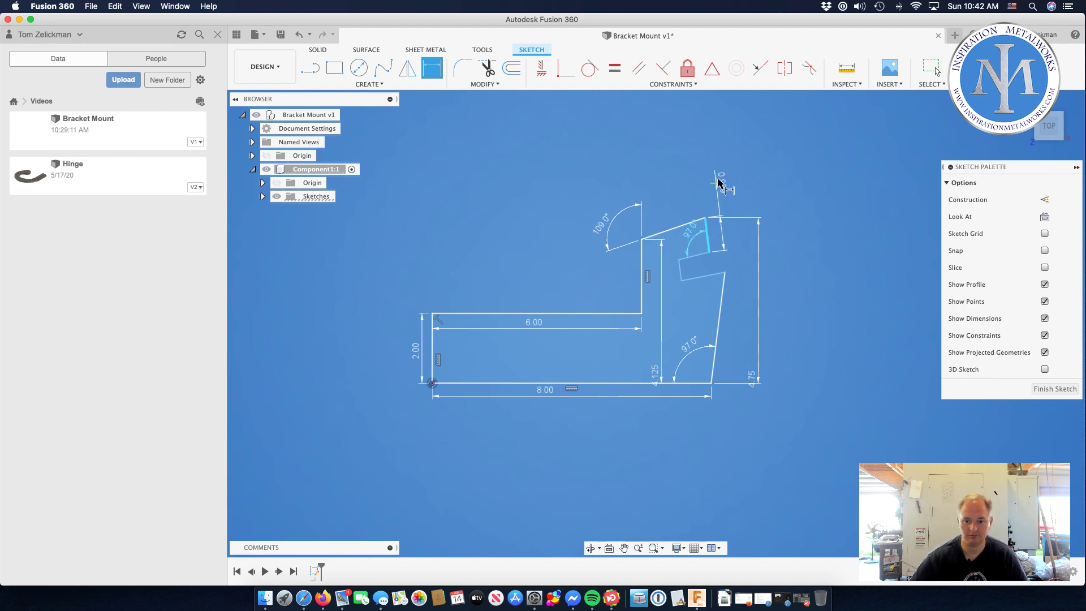
{"action": "key", "text": "Escape"}
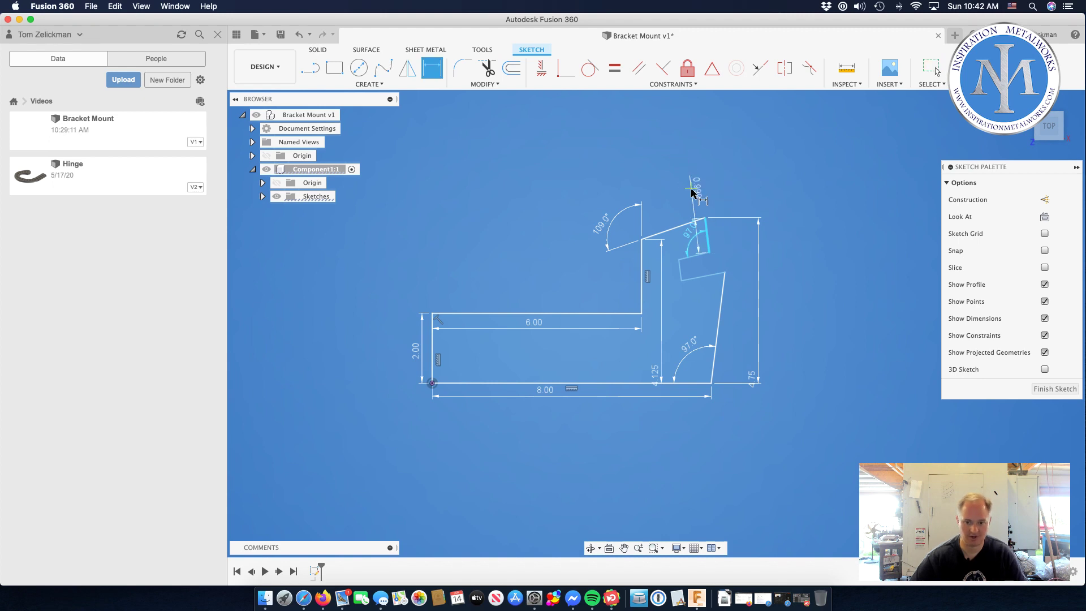
{"action": "left_click", "coordinate": [697, 194]}
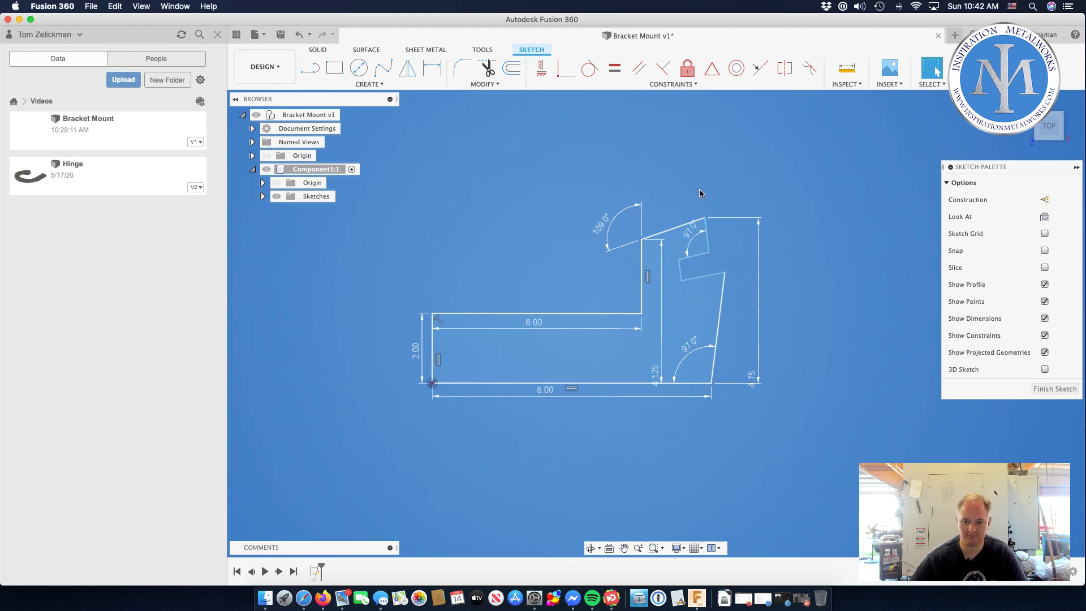
Step: Set a 69° angle between the arm's end edge and sloped top edge, and pull the notch's inner corner back below the tip
{"action": "key", "text": "d"}
{"action": "left_click", "coordinate": [707, 232]}
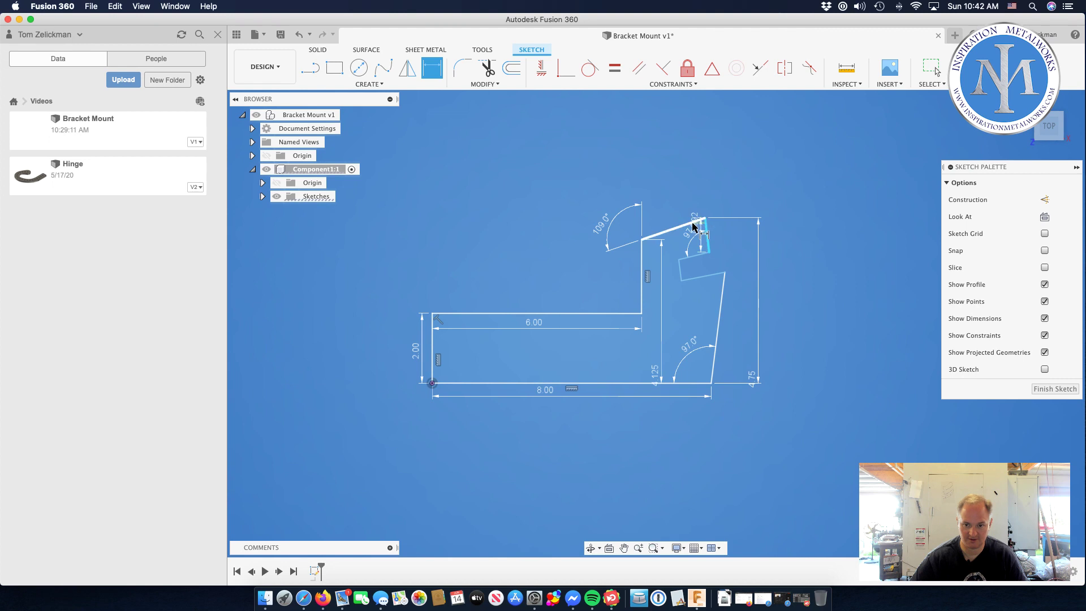
{"action": "left_click", "coordinate": [693, 227]}
{"action": "left_click", "coordinate": [723, 189]}
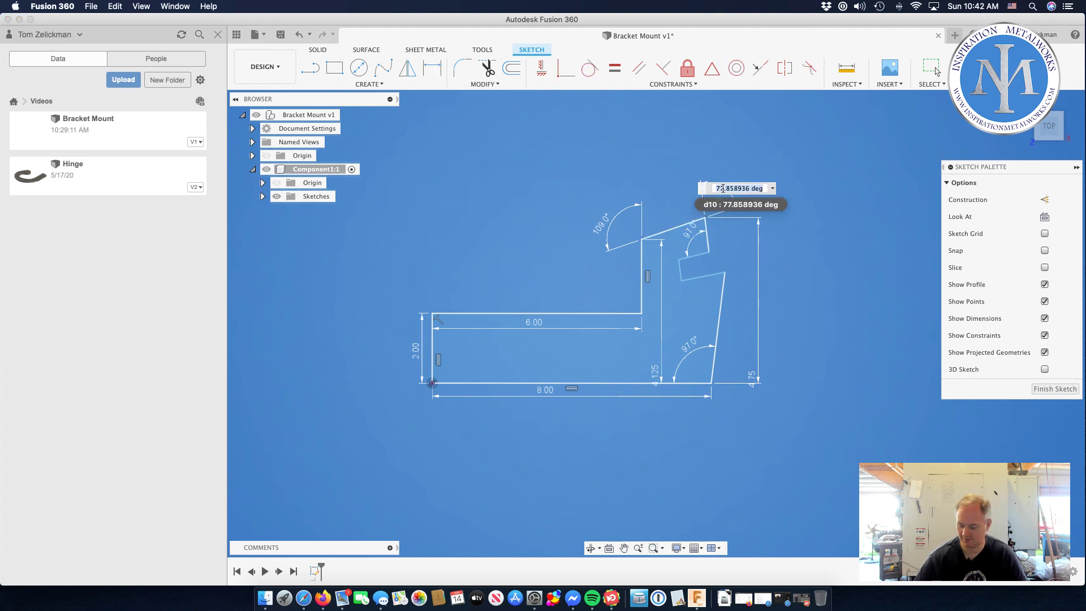
{"action": "type", "text": "69"}
{"action": "key", "text": "Return"}
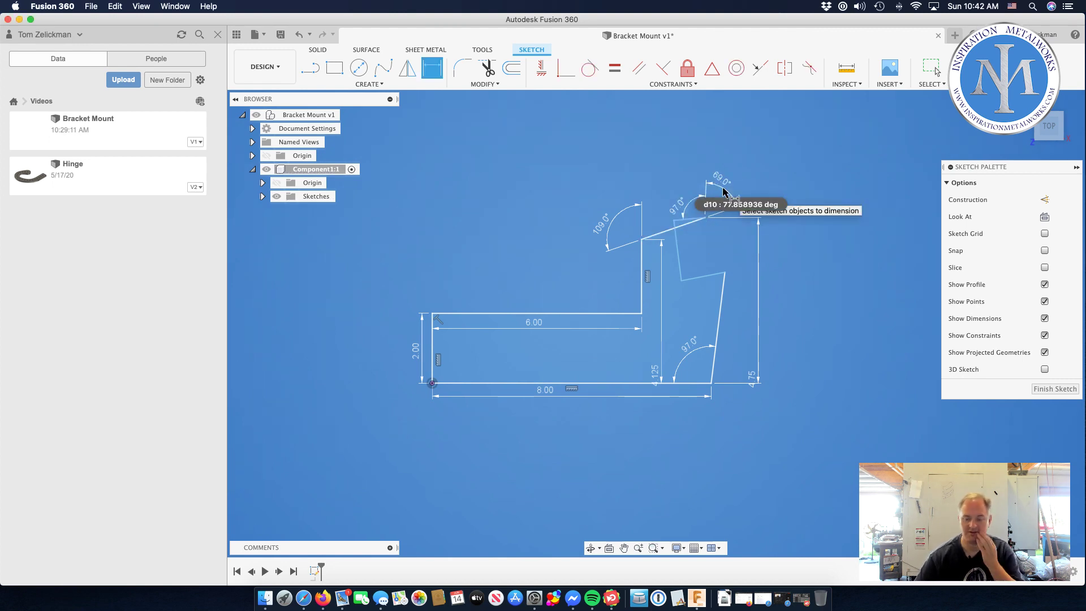
{"action": "left_click", "coordinate": [931, 67]}
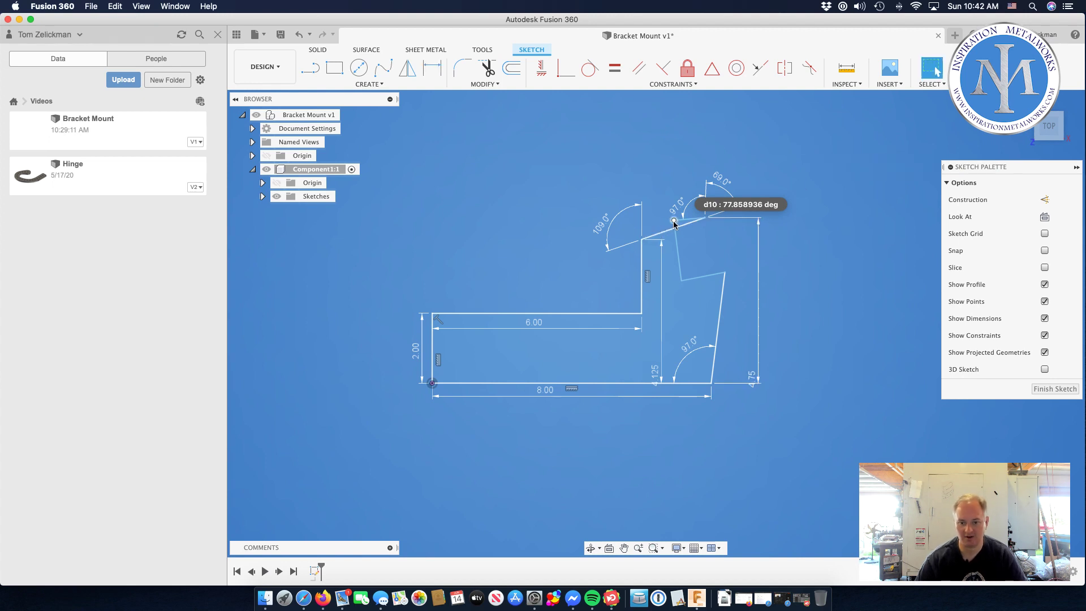
{"action": "left_click_drag", "start_coordinate": [674, 223], "coordinate": [690, 252]}
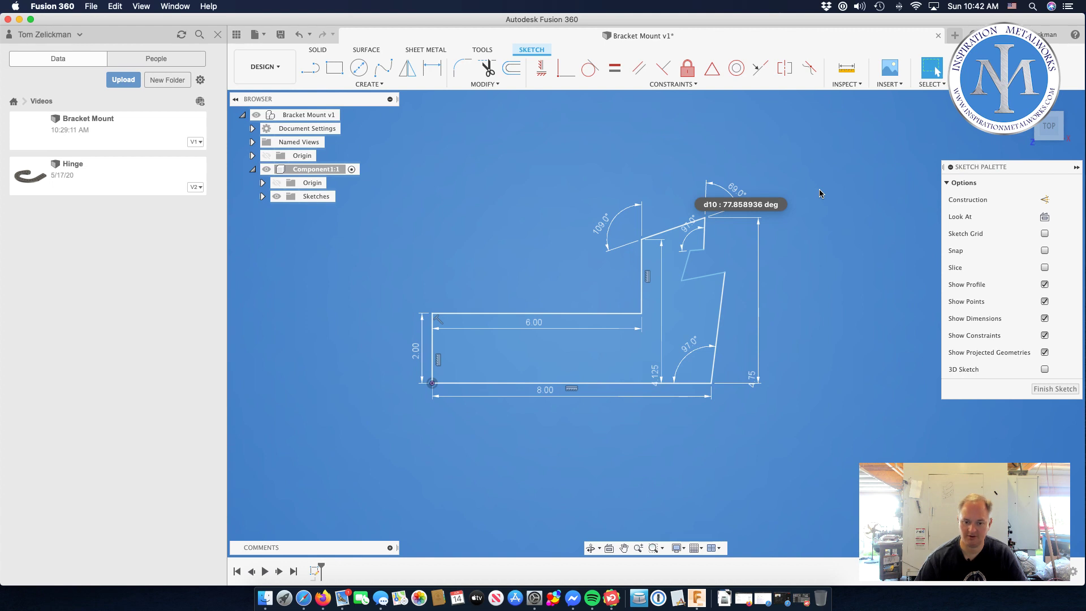
Step: Set the length of the bracket's bottom edge to 7.875 in
{"action": "double_click", "coordinate": [539, 395]}
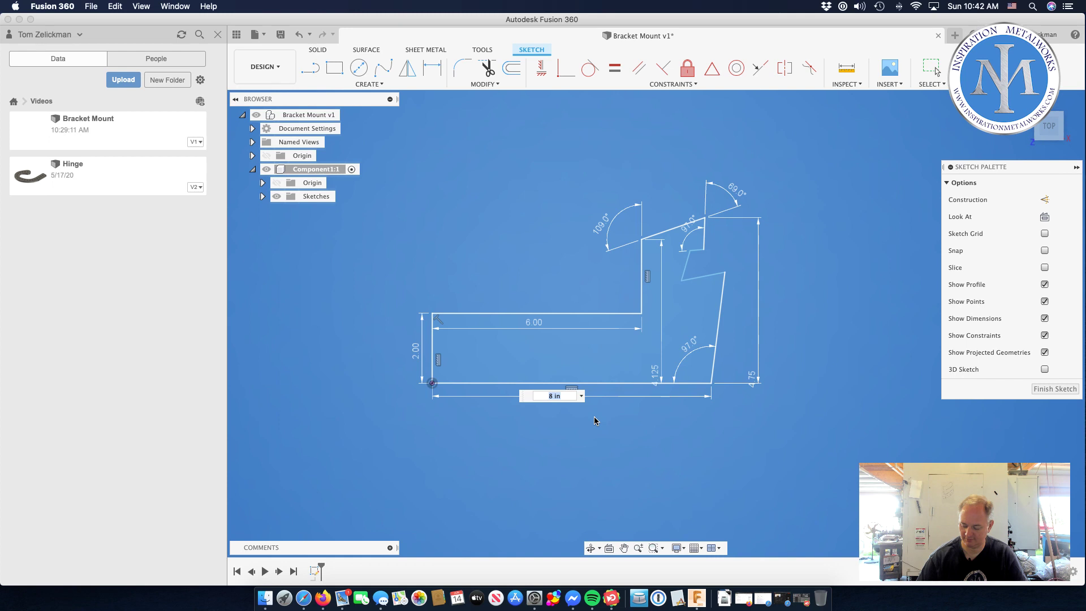
{"action": "type", "text": "7.875"}
{"action": "key", "text": "Return"}
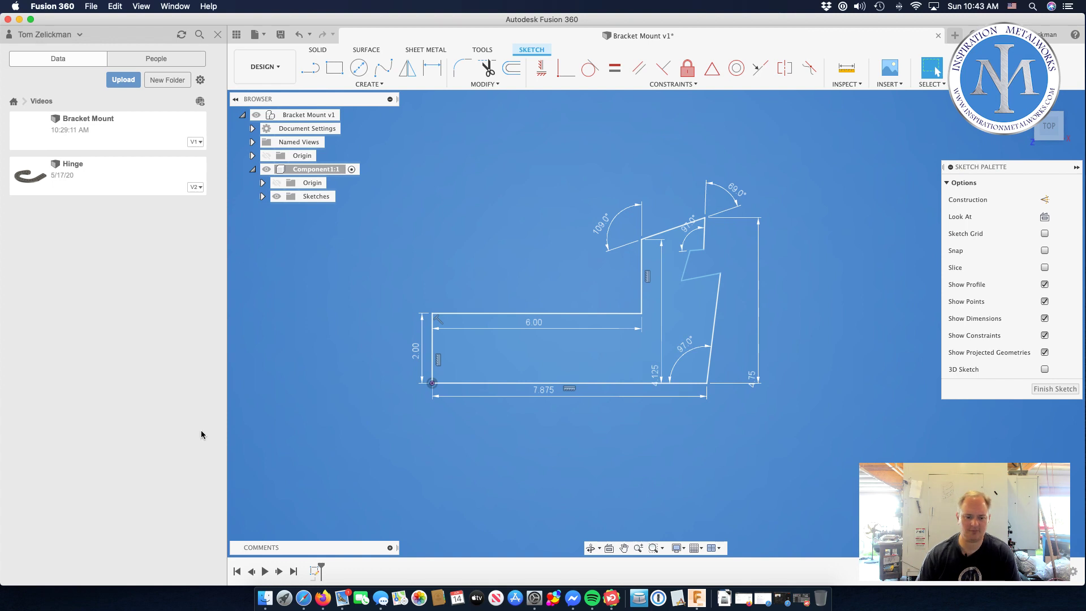
Step: Check the live chat in Safari for messages and return to the bracket sketch in Fusion 360
{"action": "left_click", "coordinate": [304, 598]}
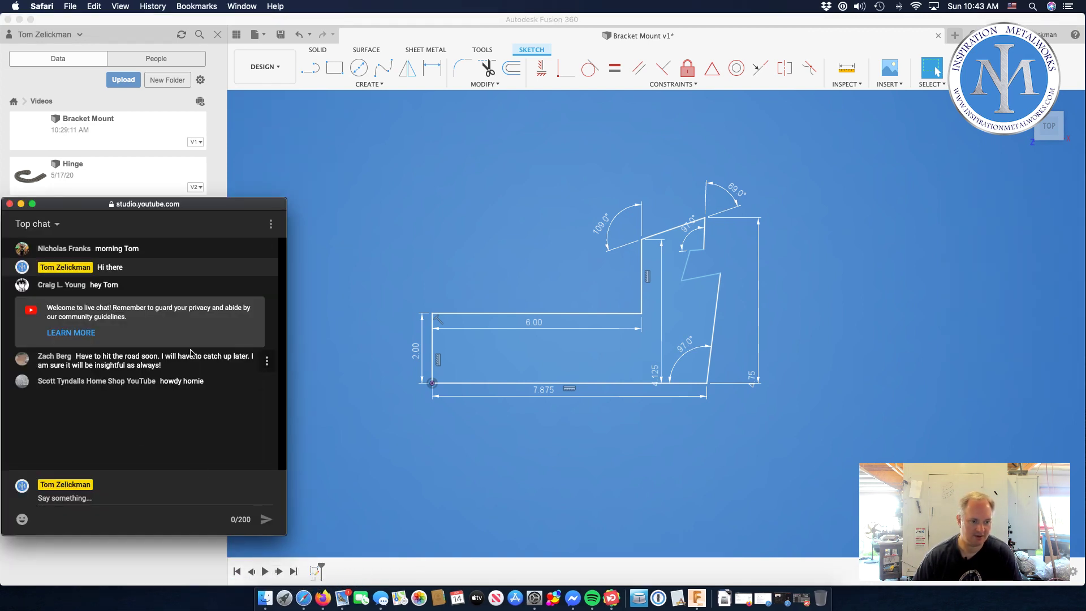
{"action": "left_click", "coordinate": [443, 190]}
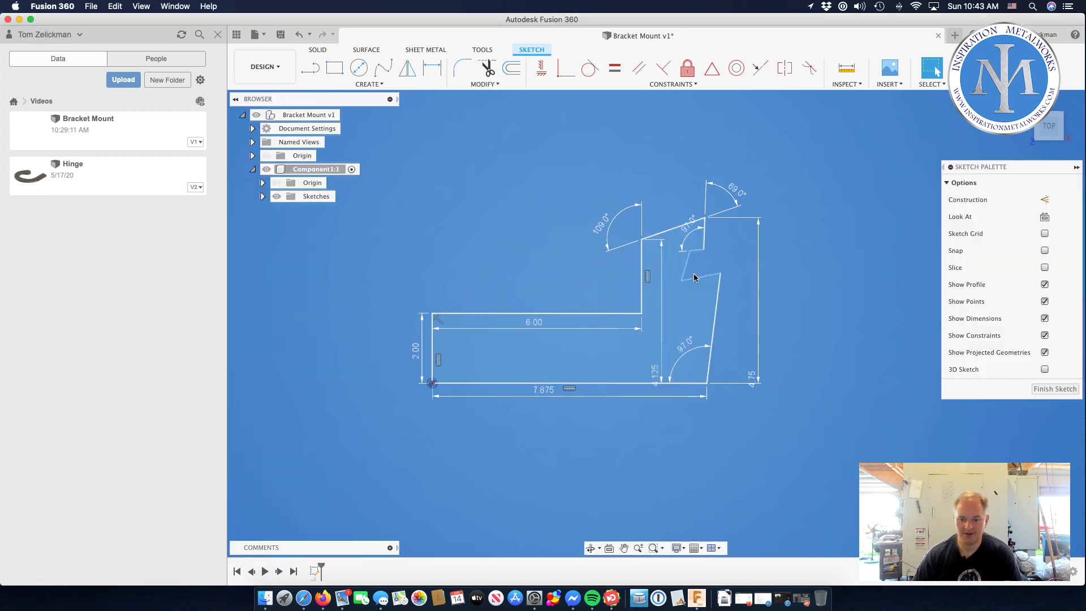
{"action": "left_click", "coordinate": [707, 384]}
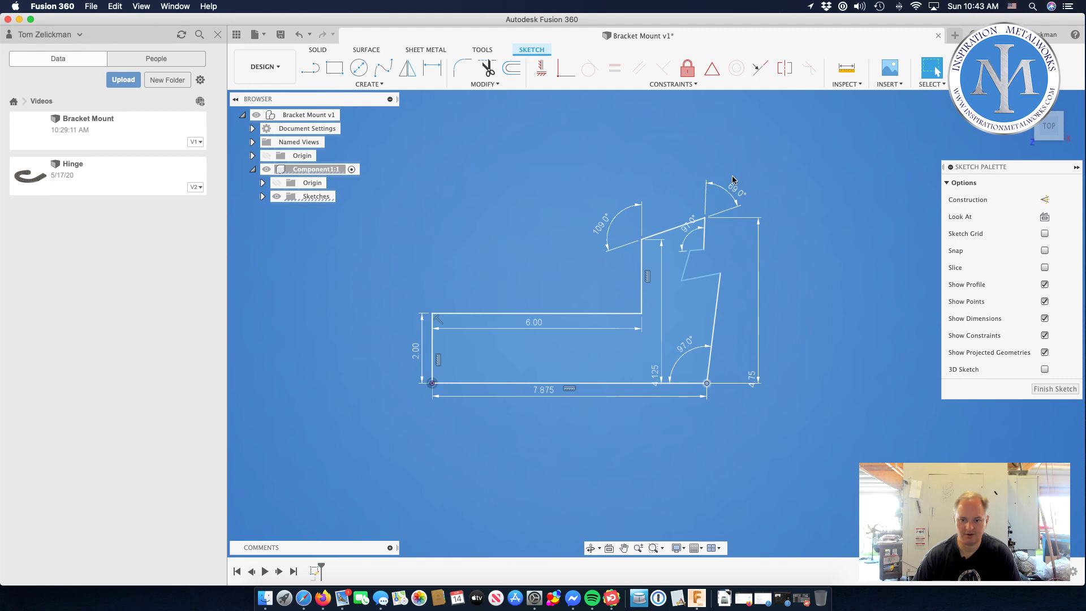
Step: Delete the 109°, 69° and both 97° angle dimensions, and move the arm's tip outward beyond the slanted side
{"action": "left_click", "coordinate": [607, 228]}
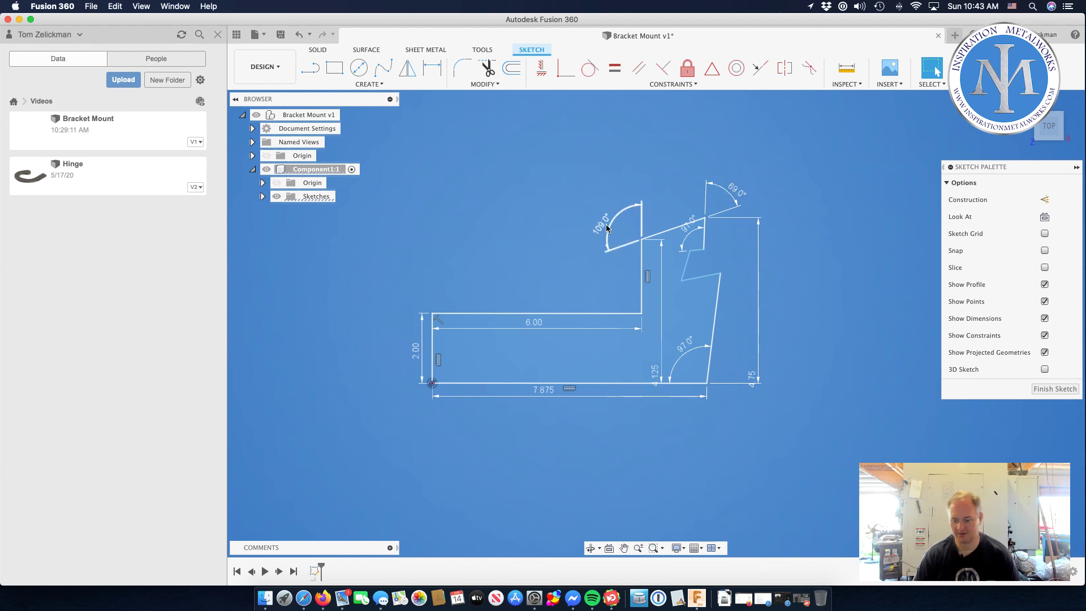
{"action": "key", "text": "Delete"}
{"action": "left_click", "coordinate": [731, 195]}
{"action": "key", "text": "Delete"}
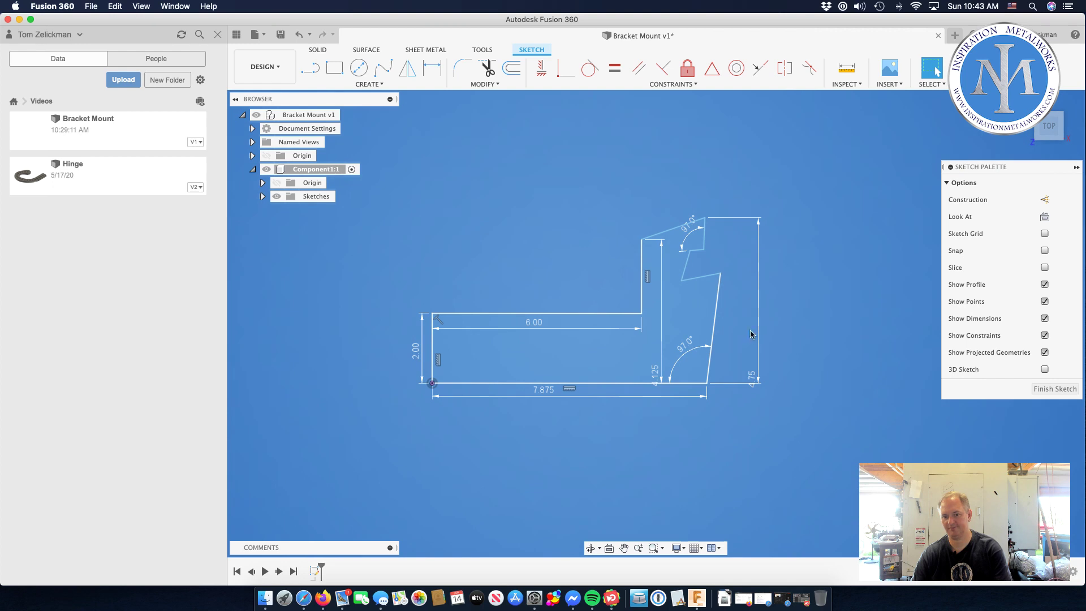
{"action": "left_click", "coordinate": [687, 238]}
{"action": "key", "text": "Delete"}
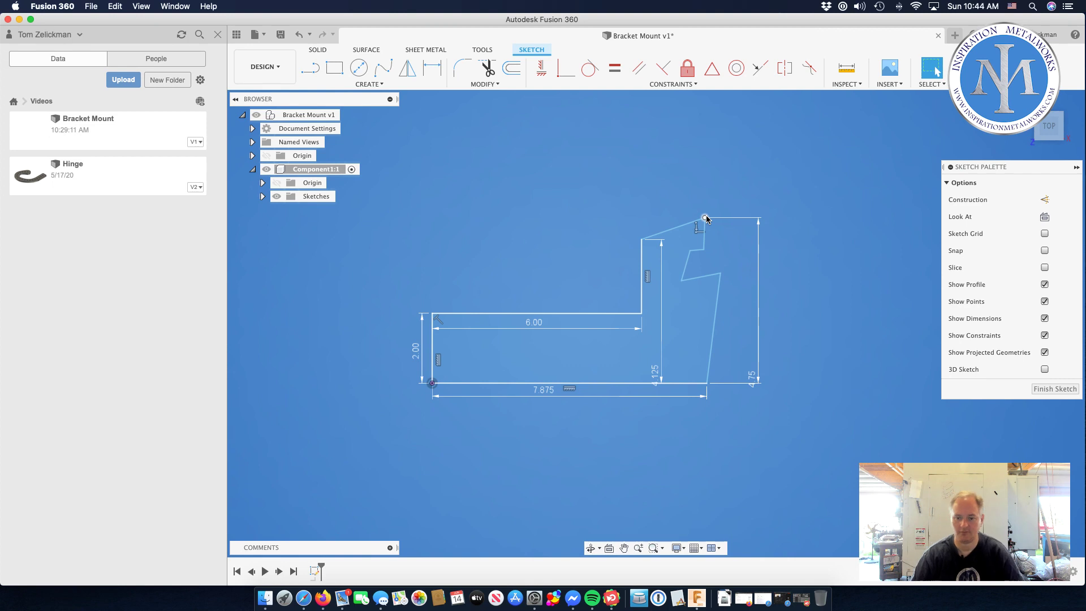
{"action": "mouse_move", "coordinate": [706, 218]}
{"action": "left_mouse_down"}
{"action": "mouse_move", "coordinate": [728, 219]}
{"action": "mouse_move", "coordinate": [721, 248]}
{"action": "mouse_move", "coordinate": [732, 219]}
{"action": "mouse_move", "coordinate": [725, 244]}
{"action": "left_mouse_up"}
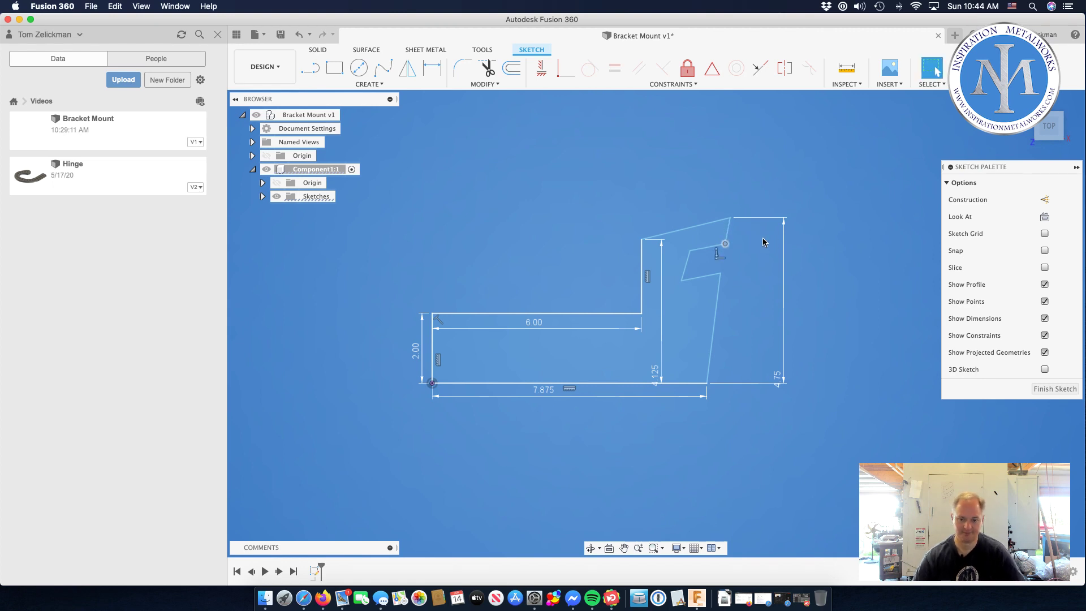
Step: Set a 97° angle between the bottom edge and the slanted side
{"action": "key", "text": "d"}
{"action": "left_click", "coordinate": [687, 383]}
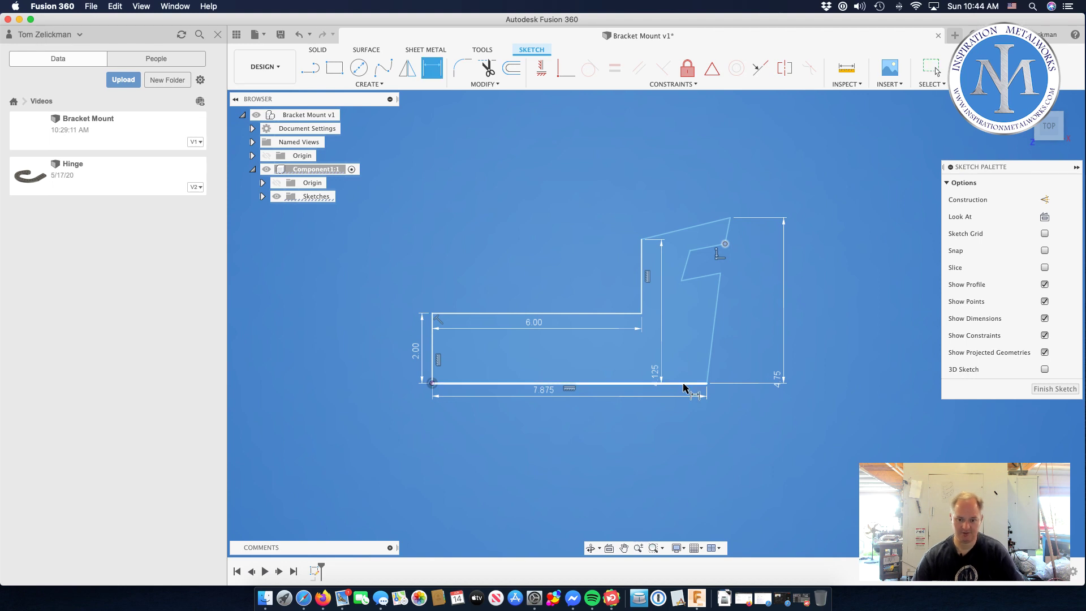
{"action": "left_click", "coordinate": [707, 368]}
{"action": "left_click", "coordinate": [691, 362]}
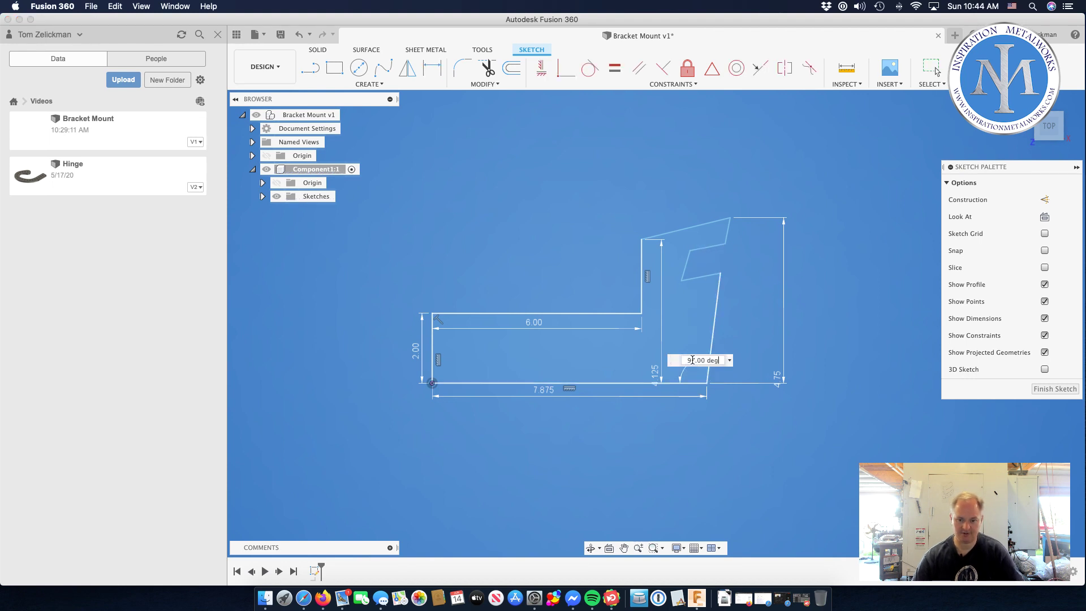
{"action": "key", "text": "Return"}
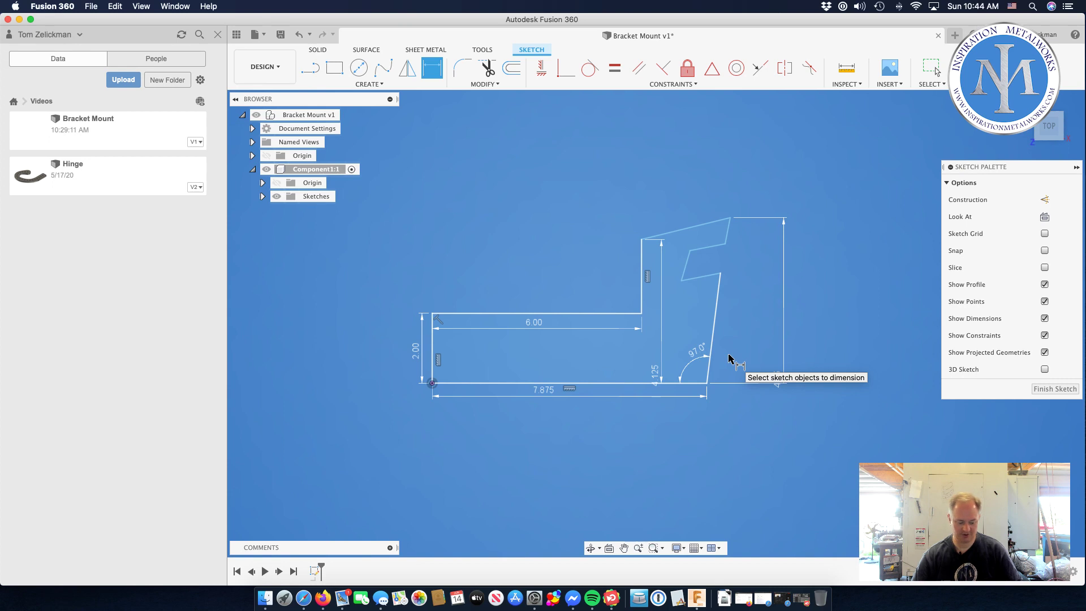
Step: Set a 97° angle between the bottom edge and the arm's short end edge, and move the 97° and 4.125 dimensions clear of the profile
{"action": "left_click", "coordinate": [668, 383]}
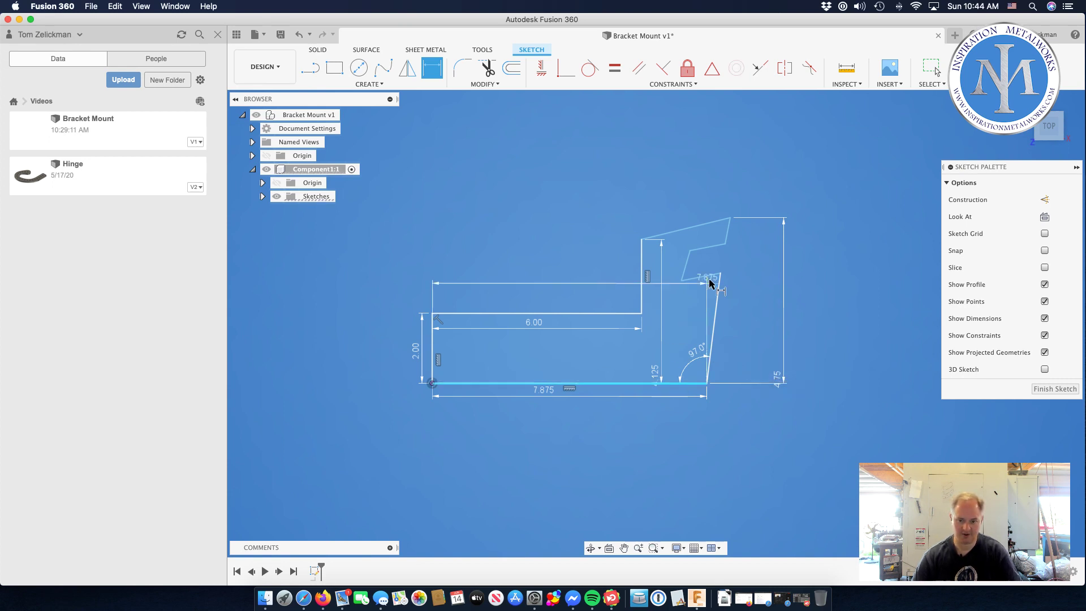
{"action": "left_click", "coordinate": [729, 234]}
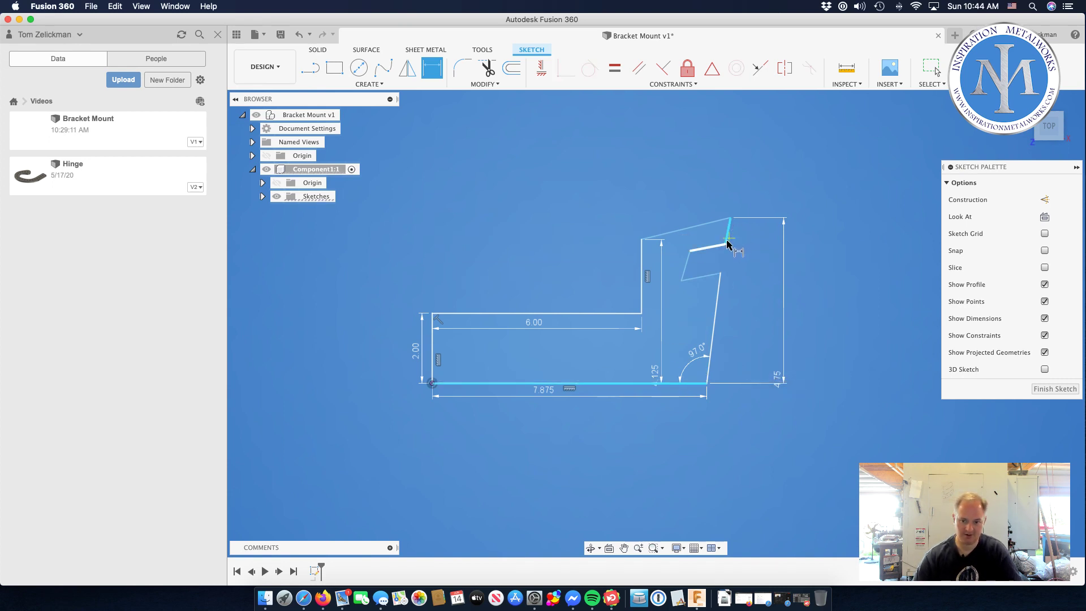
{"action": "left_click", "coordinate": [643, 193]}
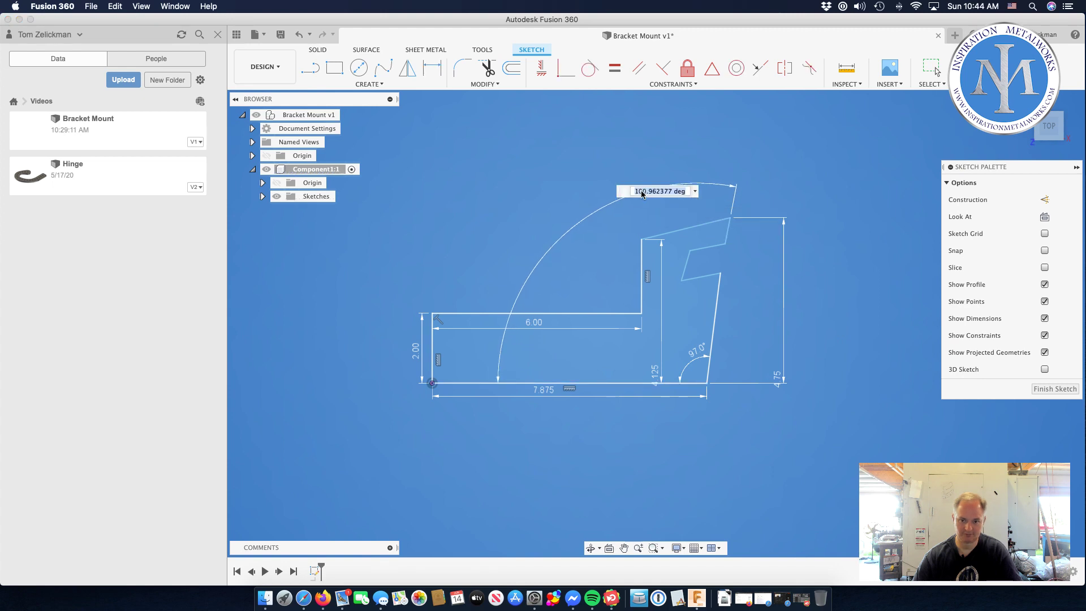
{"action": "type", "text": "97"}
{"action": "key", "text": "Return"}
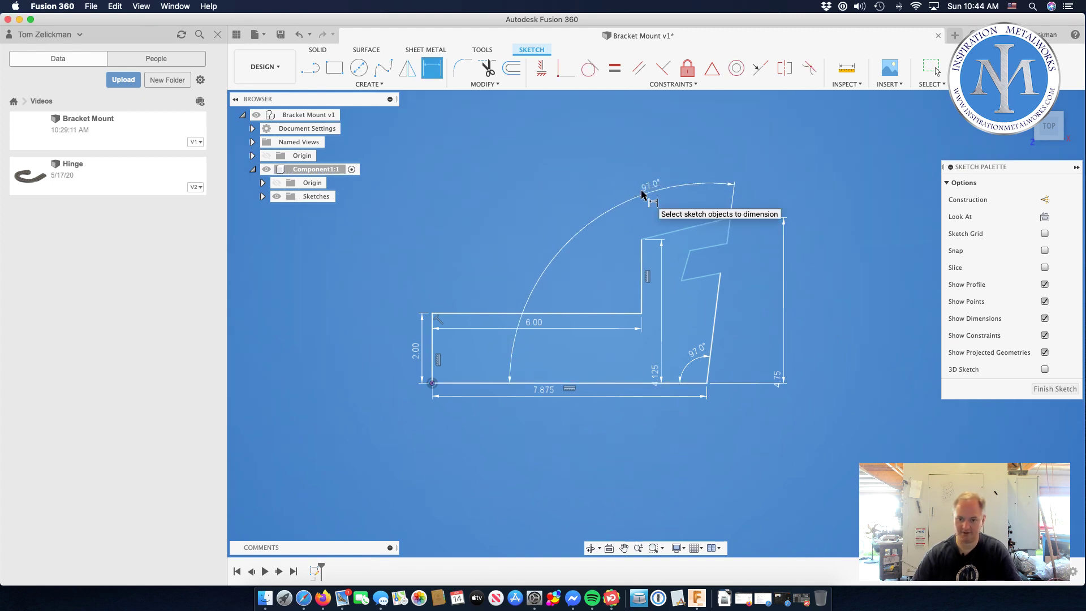
{"action": "key", "text": "Escape"}
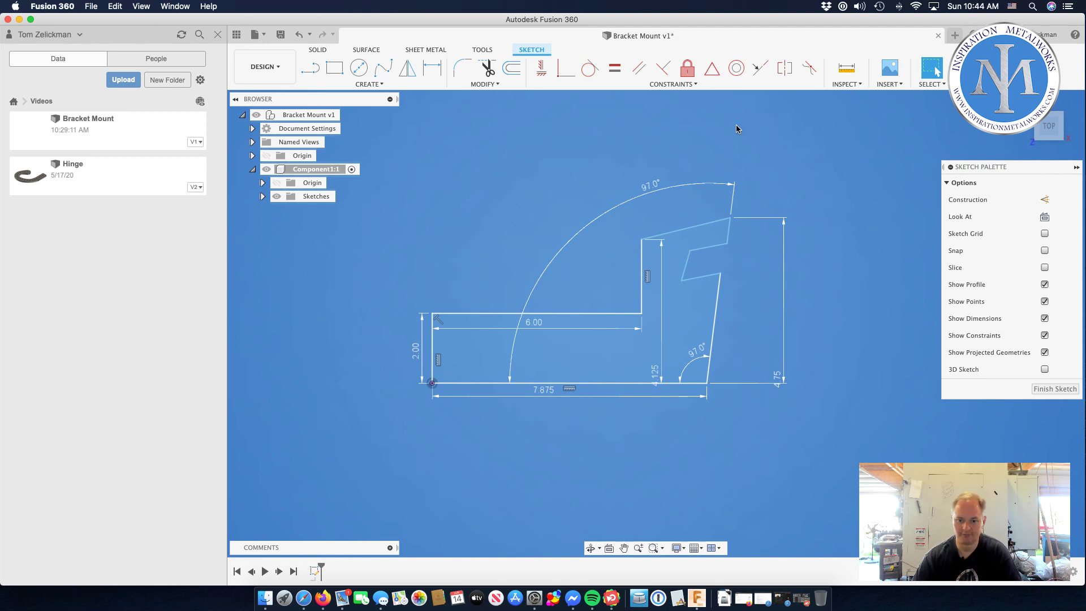
{"action": "mouse_move", "coordinate": [650, 182]}
{"action": "left_mouse_down"}
{"action": "mouse_move", "coordinate": [502, 151]}
{"action": "mouse_move", "coordinate": [704, 212]}
{"action": "mouse_move", "coordinate": [794, 340]}
{"action": "mouse_move", "coordinate": [795, 399]}
{"action": "mouse_move", "coordinate": [776, 439]}
{"action": "mouse_move", "coordinate": [637, 180]}
{"action": "left_mouse_up"}
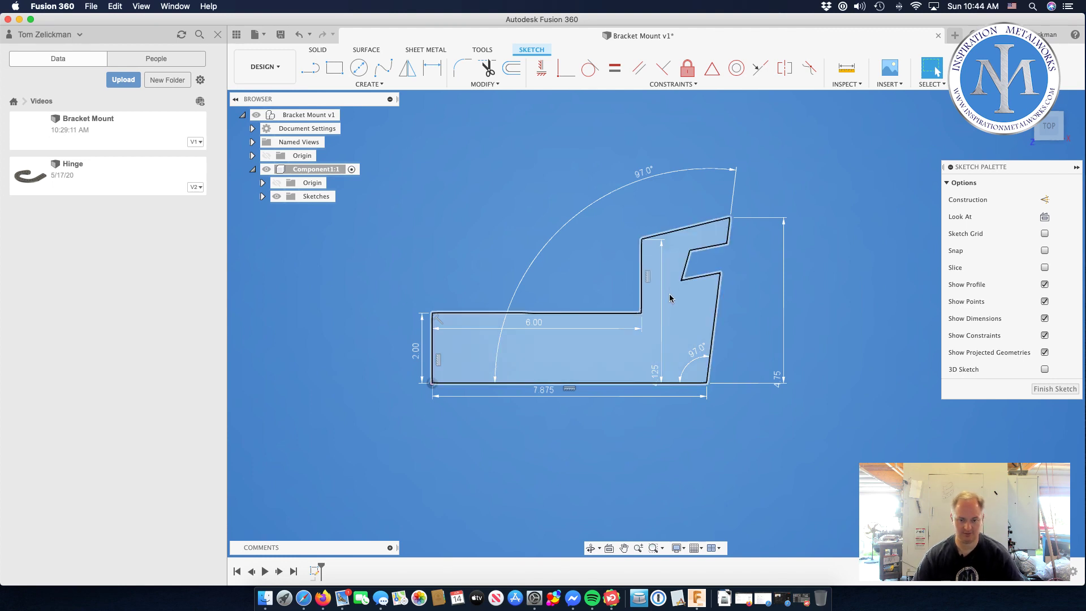
{"action": "left_click_drag", "start_coordinate": [660, 338], "coordinate": [622, 272]}
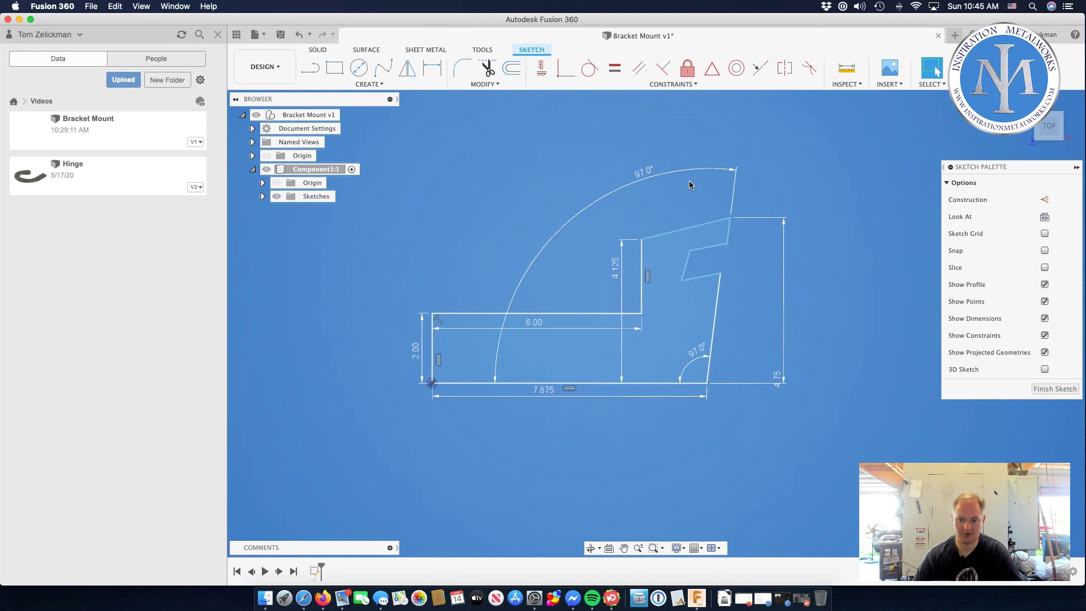
Step: Try a 98° angle between the upright edge and the arm's sloped top edge, placing the dimension inside the corner
{"action": "key", "text": "d"}
{"action": "left_click", "coordinate": [709, 227]}
{"action": "left_click", "coordinate": [642, 253]}
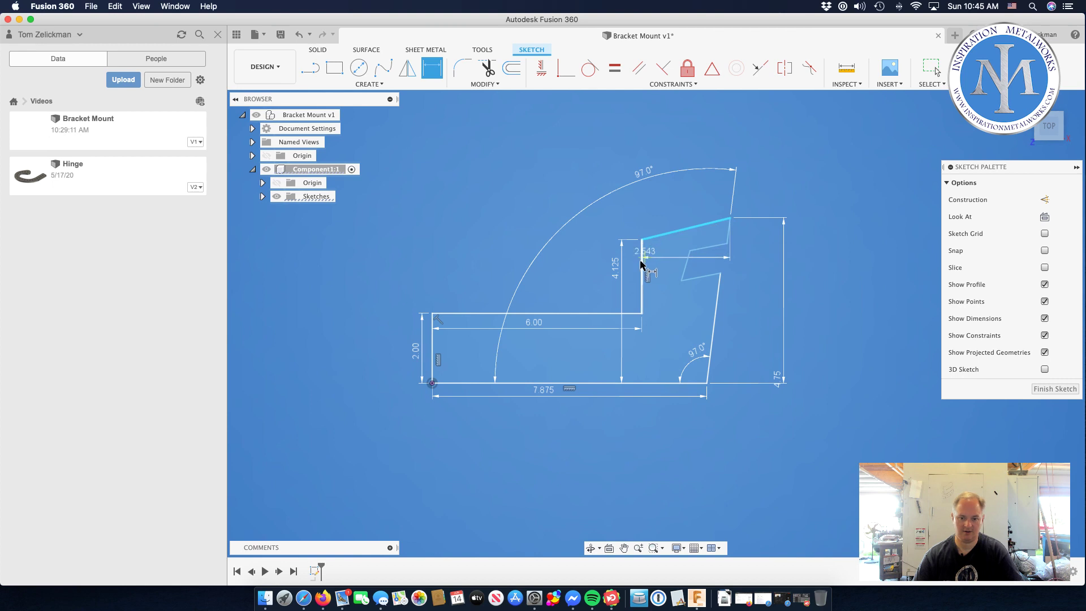
{"action": "left_click", "coordinate": [614, 219]}
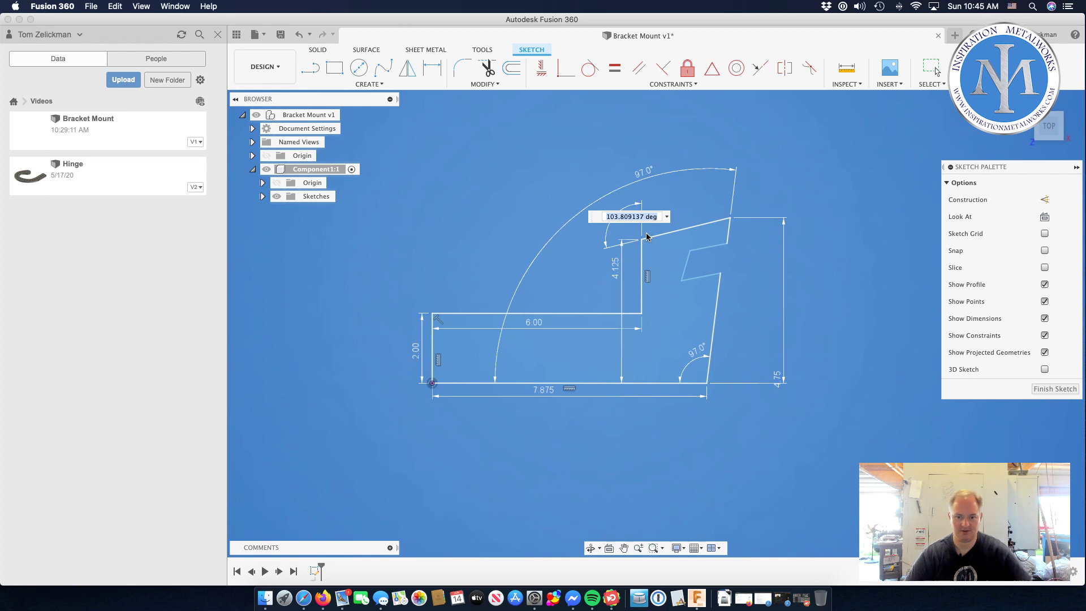
{"action": "type", "text": "98"}
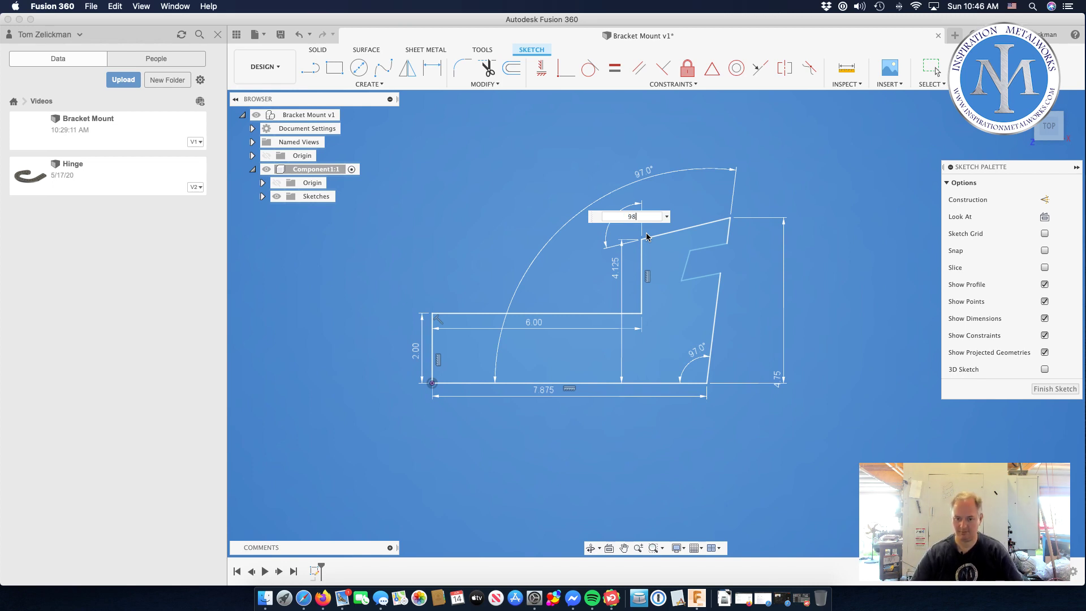
{"action": "key", "text": "Return"}
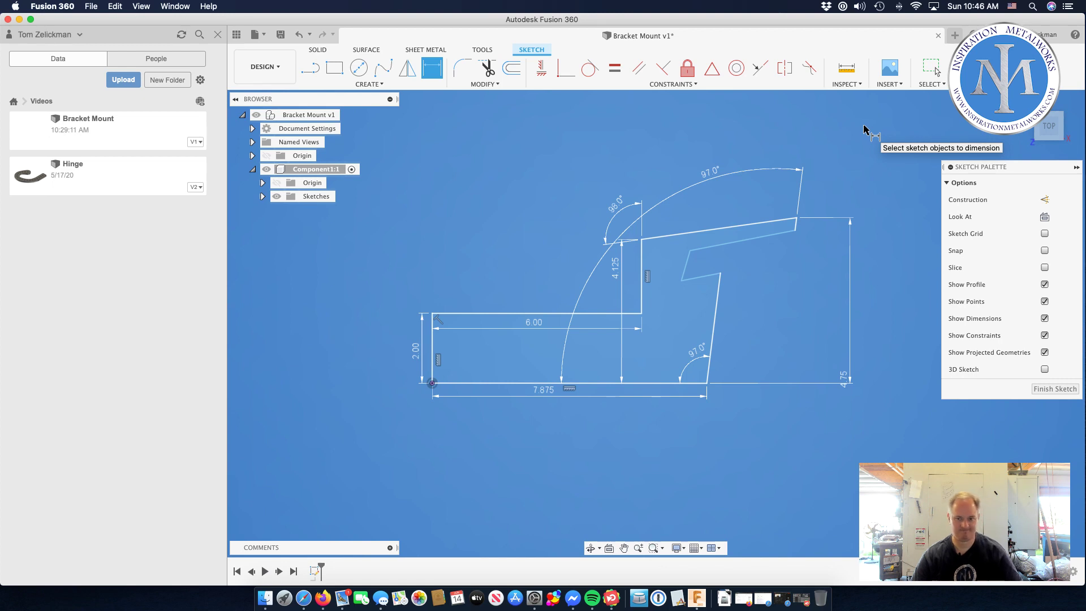
{"action": "key", "text": "Escape"}
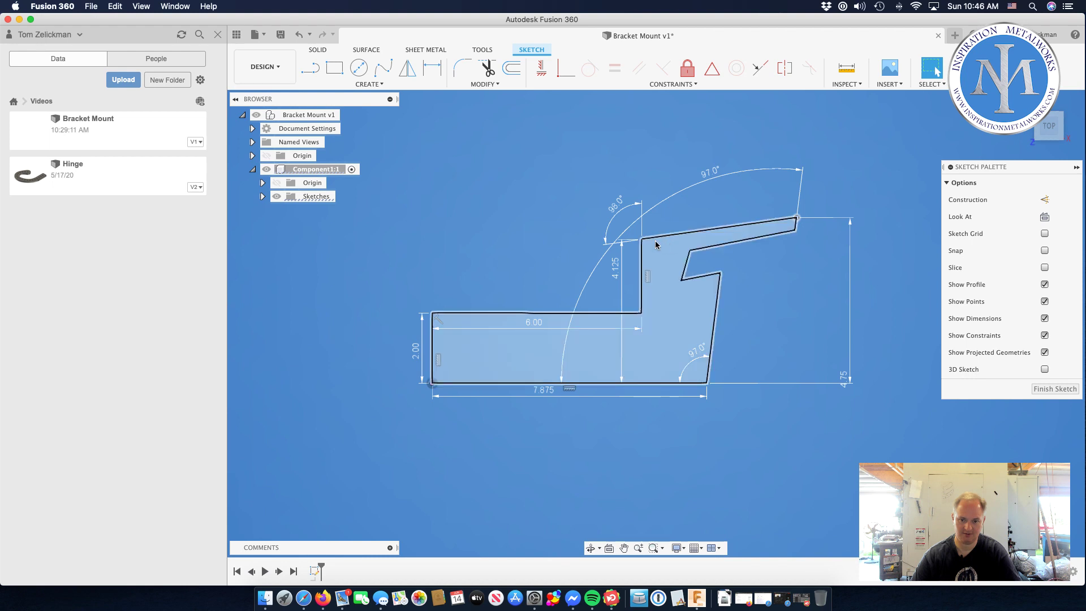
{"action": "left_click_drag", "start_coordinate": [617, 209], "coordinate": [668, 256]}
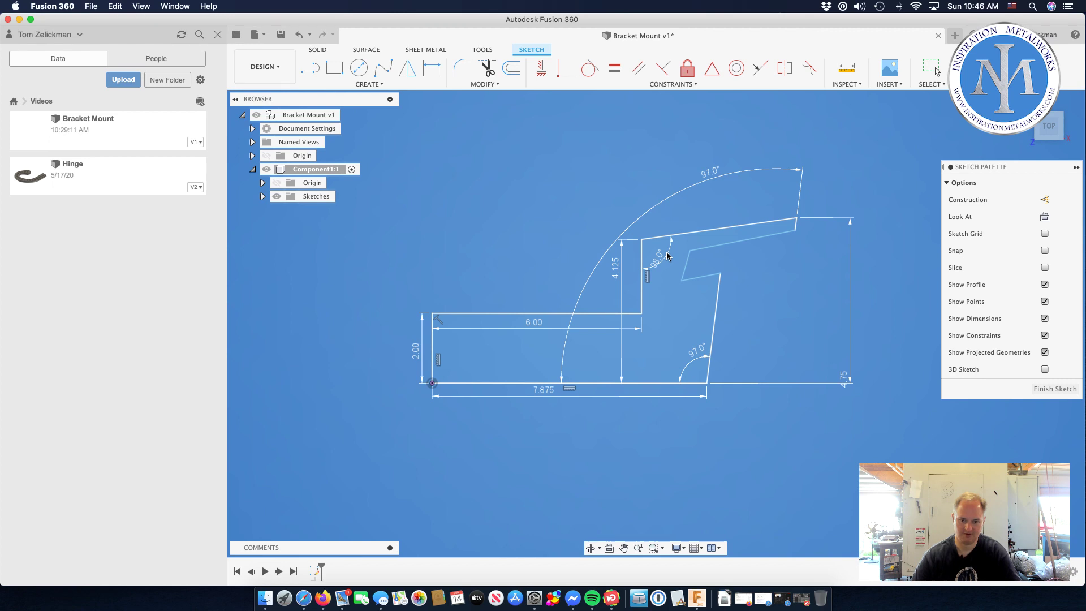
{"action": "key", "text": "Escape"}
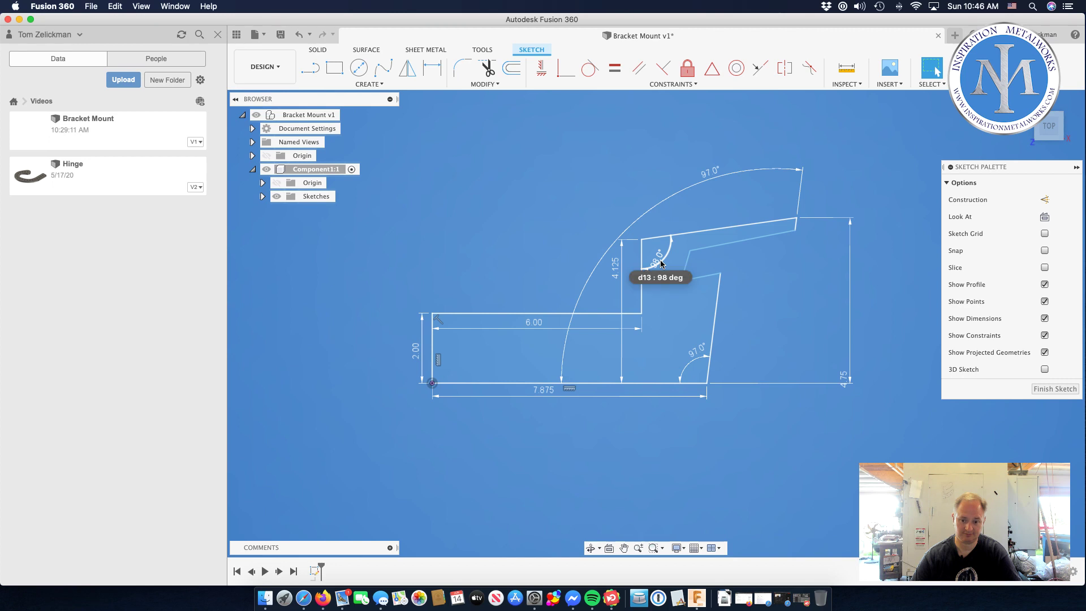
{"action": "left_click", "coordinate": [792, 224]}
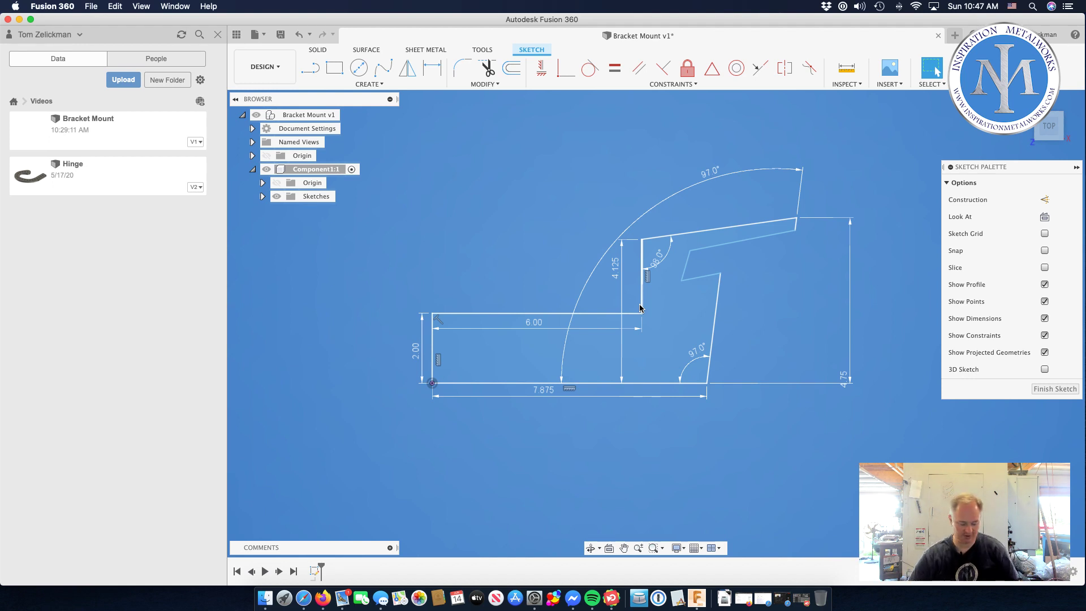
Step: Try to add an angle dimension between the 6.00 in ledge and the upright edge
{"action": "key", "text": "d"}
{"action": "left_click", "coordinate": [627, 313]}
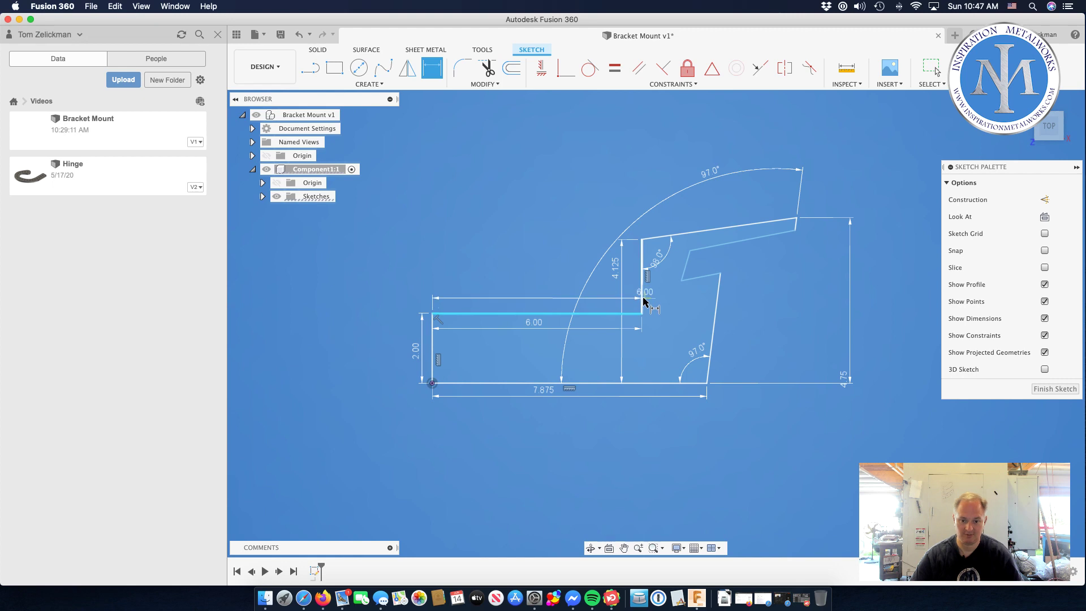
{"action": "left_click", "coordinate": [644, 301]}
{"action": "left_click", "coordinate": [667, 321]}
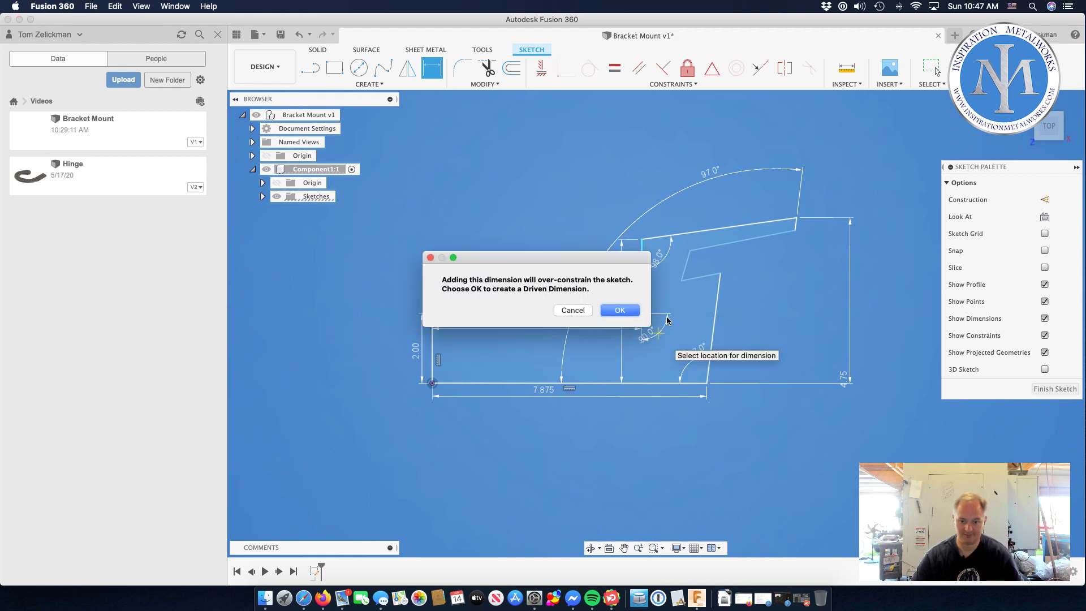
{"action": "left_click", "coordinate": [576, 311]}
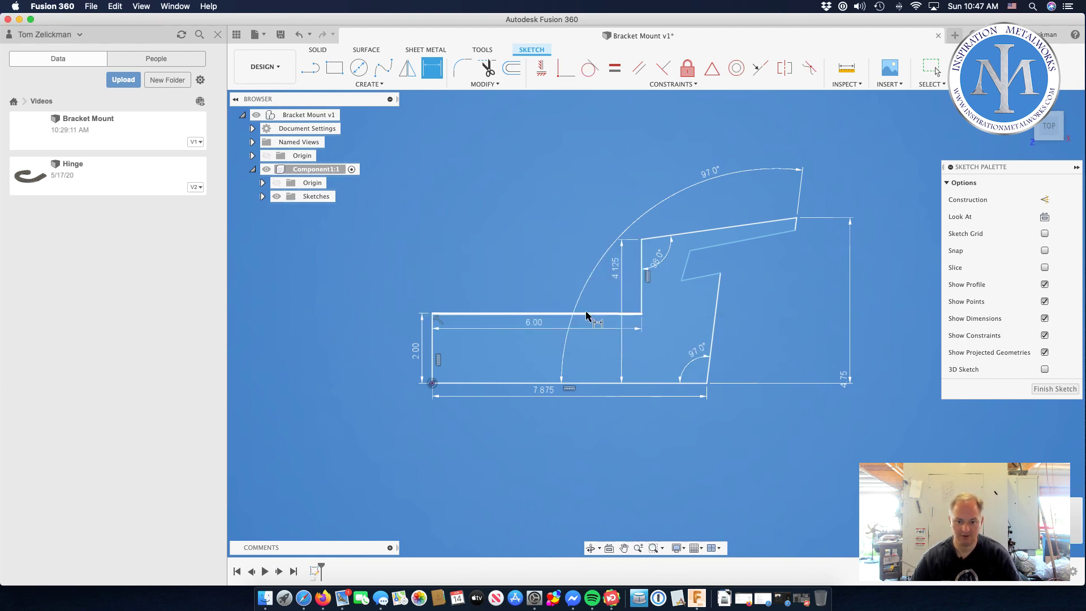
{"action": "key", "text": "Escape"}
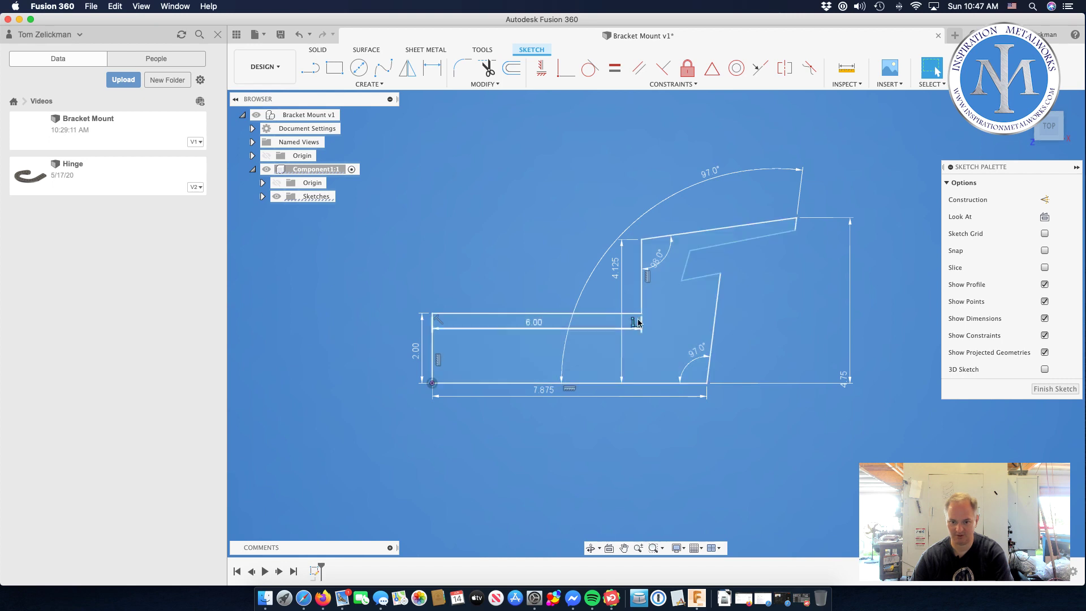
Step: Delete the vertical constraint from the upright edge
{"action": "left_click", "coordinate": [641, 308]}
{"action": "key", "text": "Escape"}
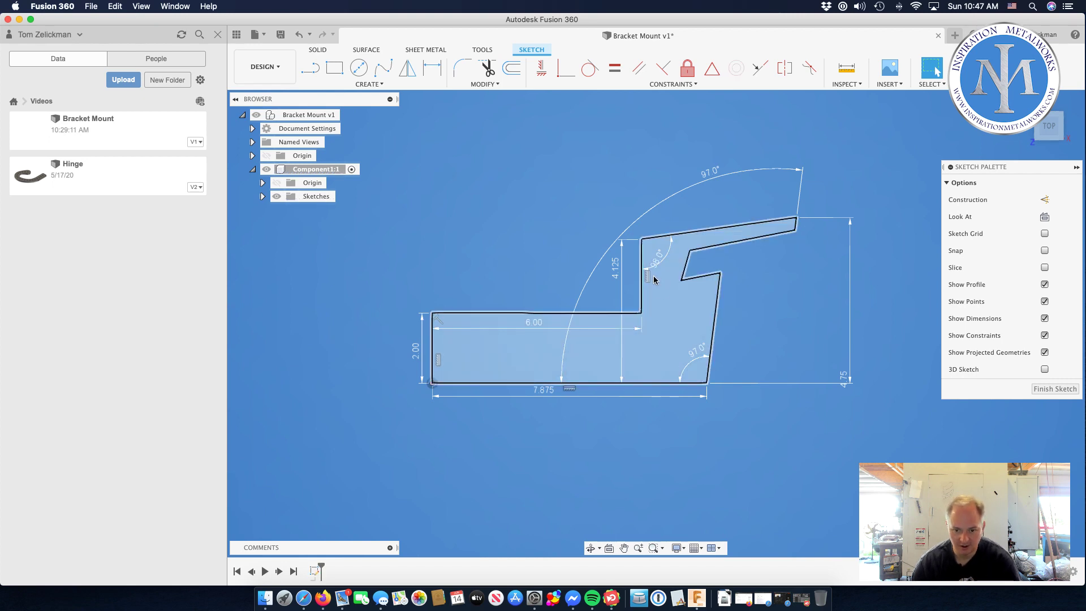
{"action": "left_click", "coordinate": [649, 277]}
{"action": "key", "text": "Delete"}
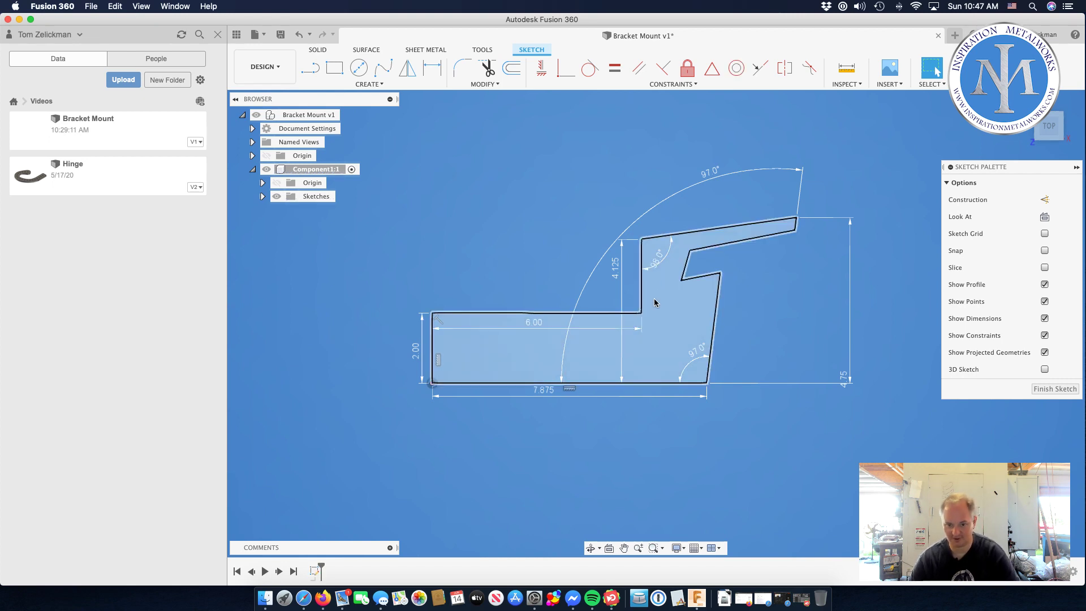
Step: Set a 93° angle between the 6.00 in ledge and the upright edge
{"action": "key", "text": "d"}
{"action": "left_click", "coordinate": [629, 314]}
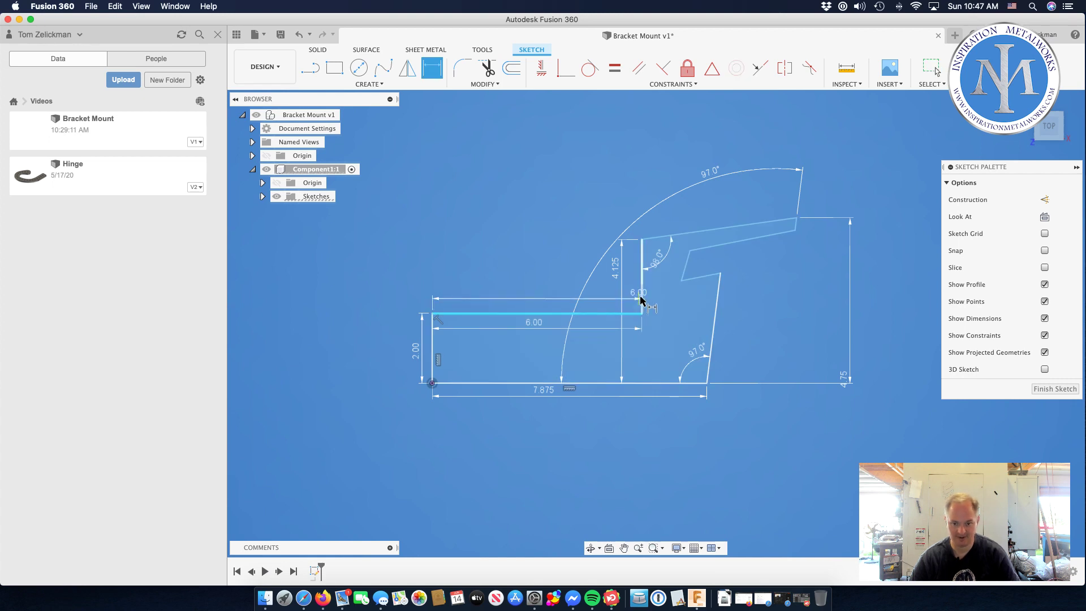
{"action": "left_click", "coordinate": [642, 298]}
{"action": "left_click", "coordinate": [648, 336]}
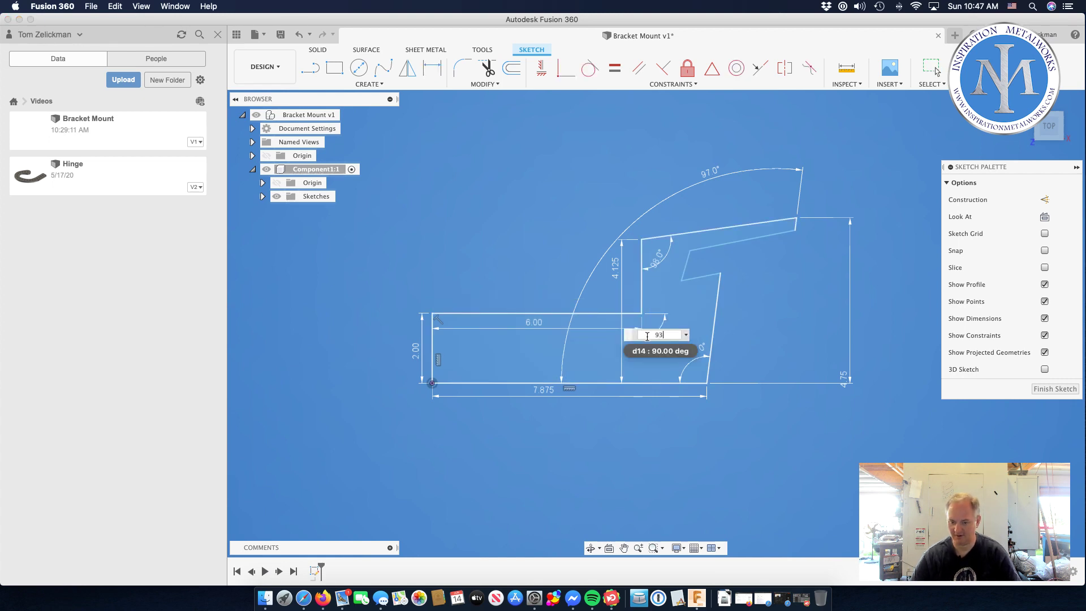
{"action": "key", "text": "Return"}
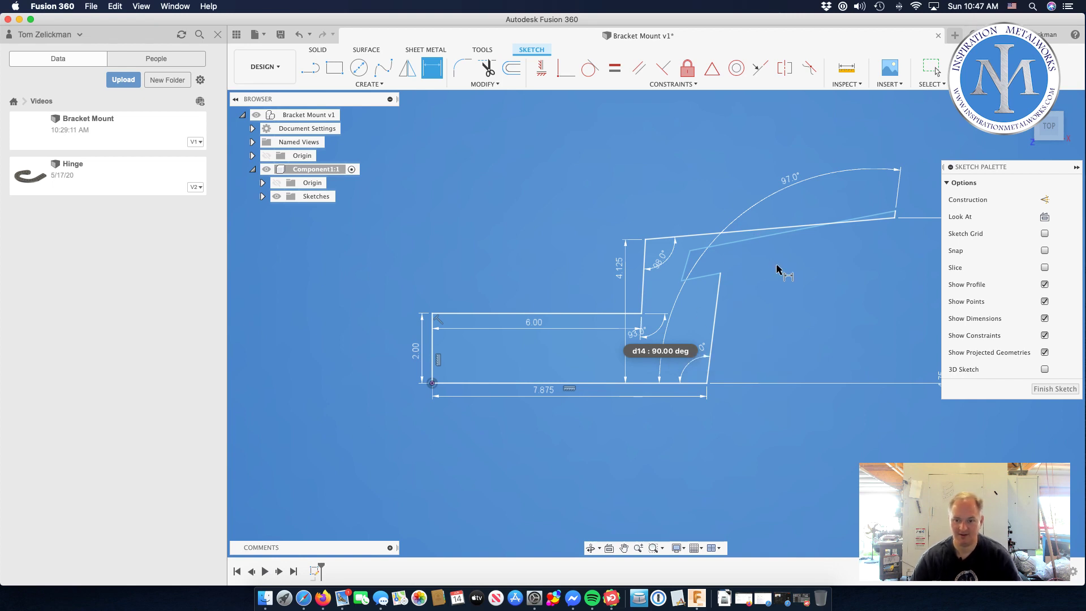
{"action": "key", "text": "Escape"}
Step: Delete the 98° angle dimension between the upright and the arm's sloped top edge
{"action": "scroll", "coordinate": [807, 276], "scroll_direction": "up", "scroll_amount": 1}
{"action": "scroll", "coordinate": [807, 271], "scroll_direction": "down", "scroll_amount": 2}
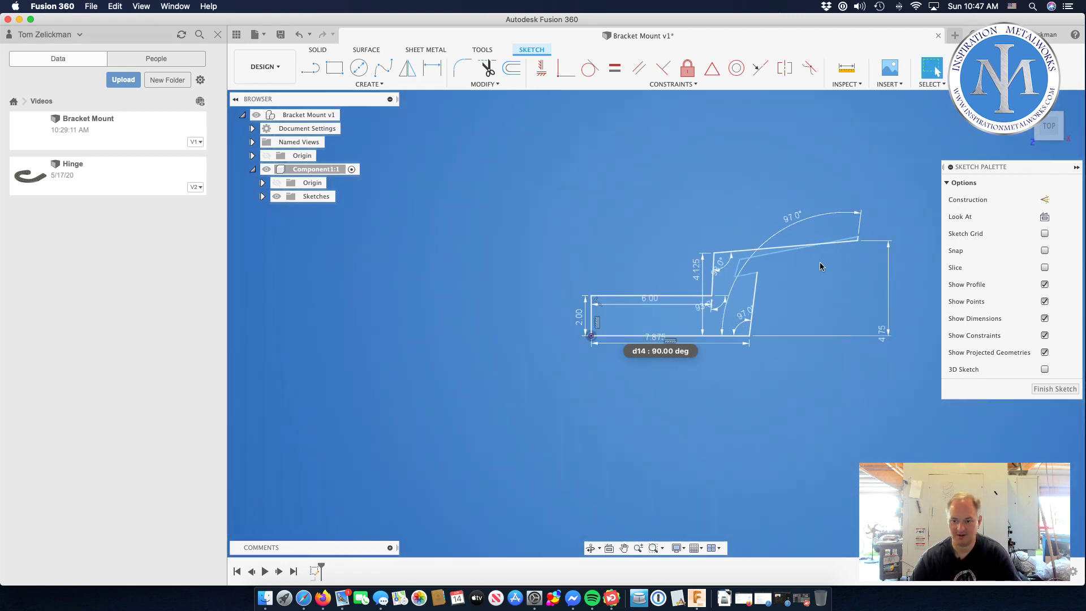
{"action": "double_click", "coordinate": [721, 265]}
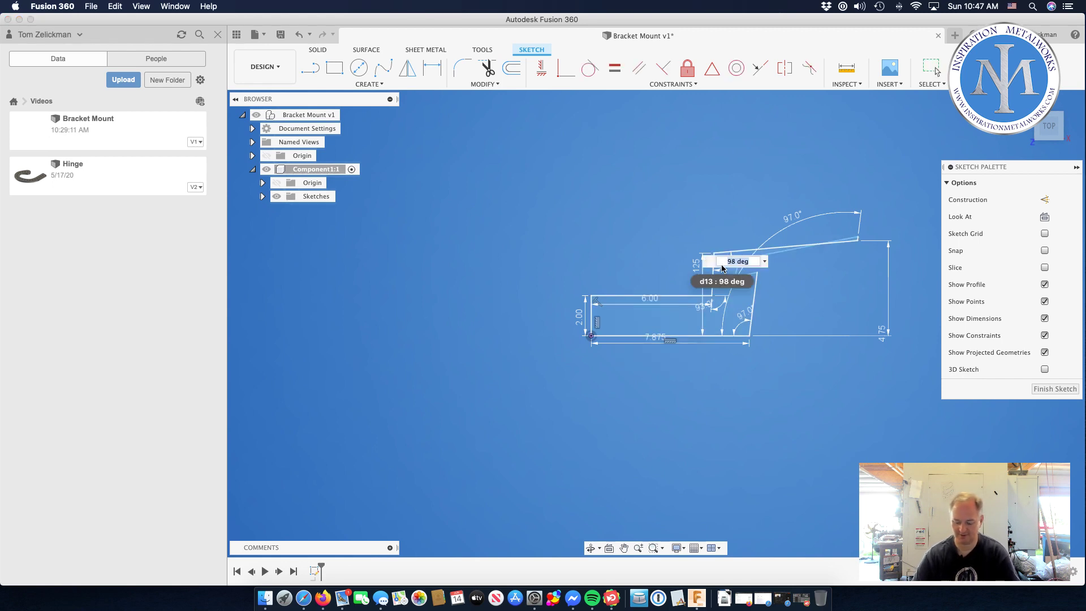
{"action": "key", "text": "BackSpace"}
{"action": "key", "text": "Escape"}
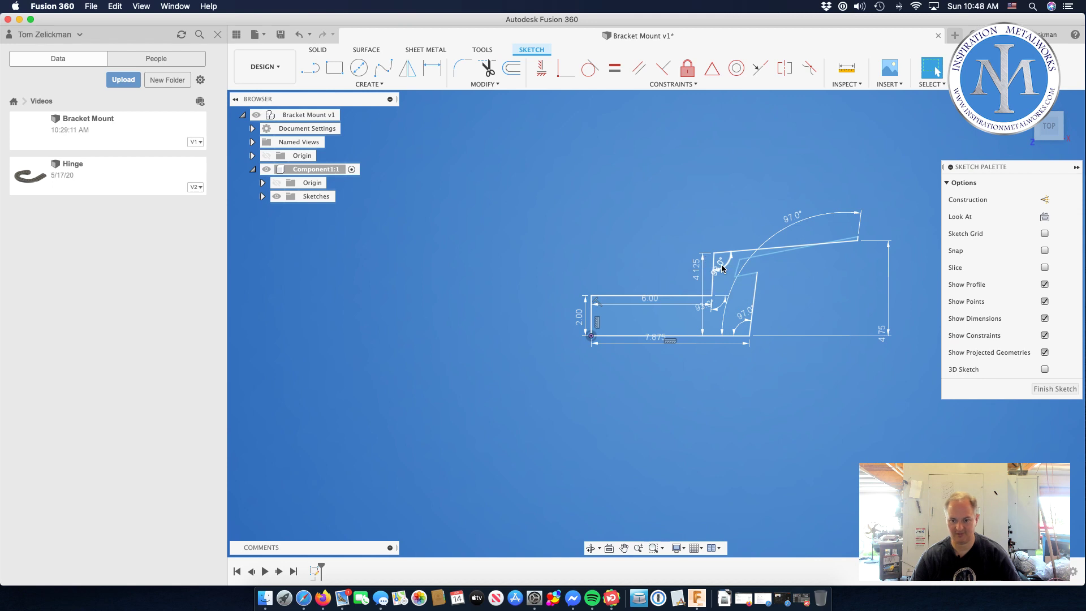
{"action": "key", "text": "Delete"}
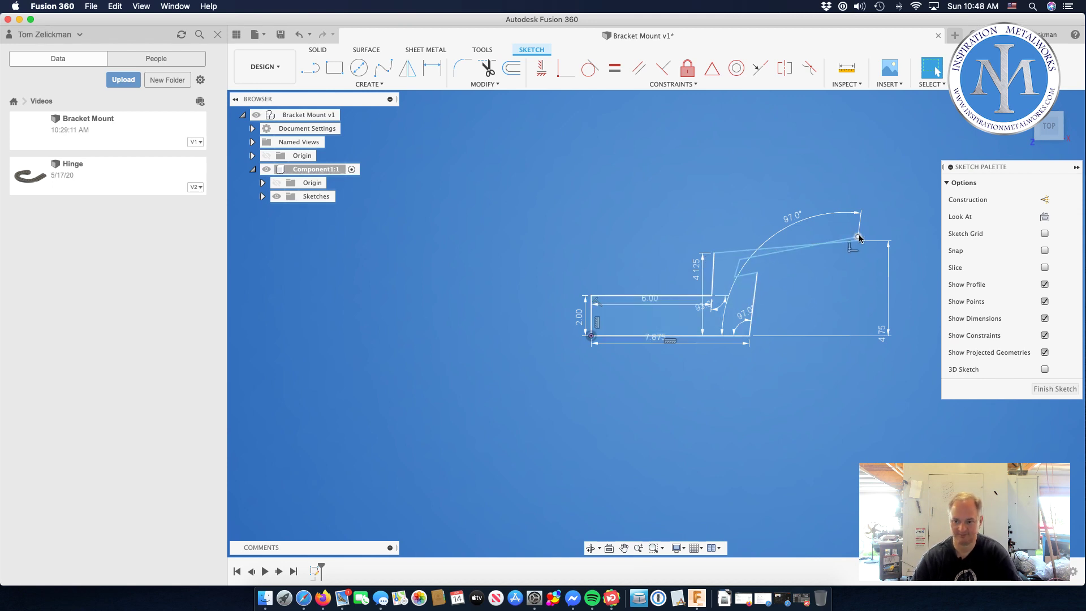
Step: Move the arm's tip back in line with the slanted side below the notch
{"action": "mouse_move", "coordinate": [859, 238]}
{"action": "left_mouse_down"}
{"action": "mouse_move", "coordinate": [779, 237]}
{"action": "mouse_move", "coordinate": [789, 245]}
{"action": "mouse_move", "coordinate": [778, 236]}
{"action": "mouse_move", "coordinate": [776, 254]}
{"action": "mouse_move", "coordinate": [761, 255]}
{"action": "left_mouse_up"}
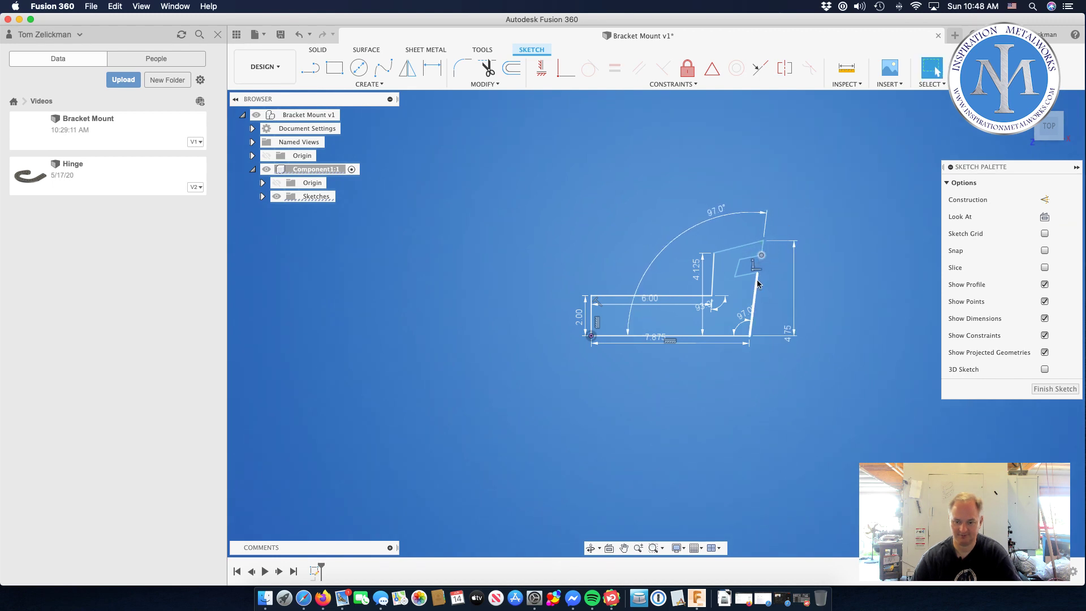
{"action": "scroll", "coordinate": [758, 281], "scroll_direction": "up", "scroll_amount": 5}
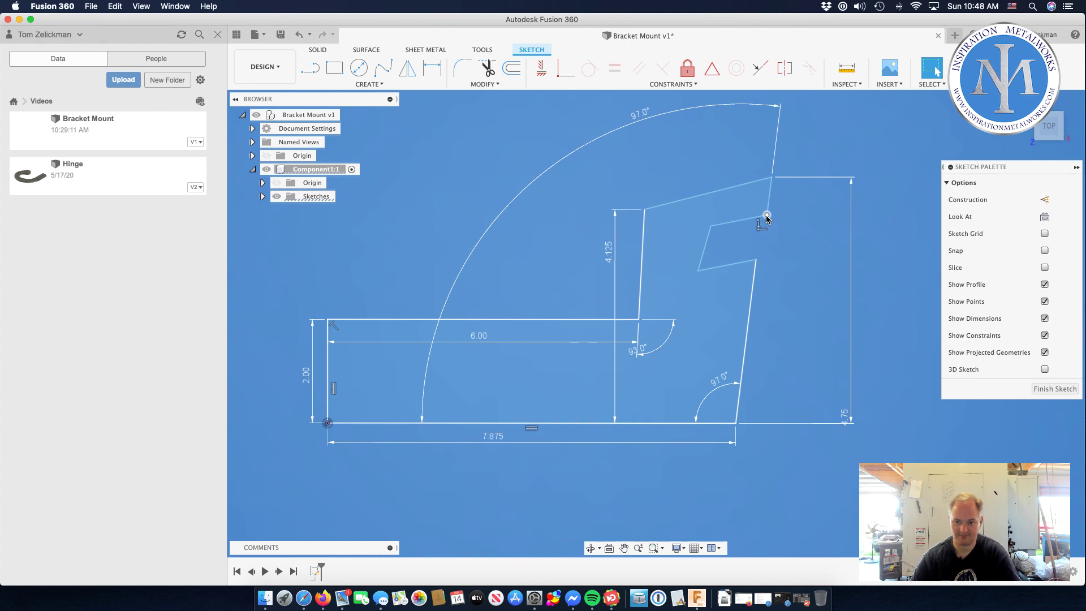
{"action": "left_click_drag", "start_coordinate": [766, 217], "coordinate": [762, 218]}
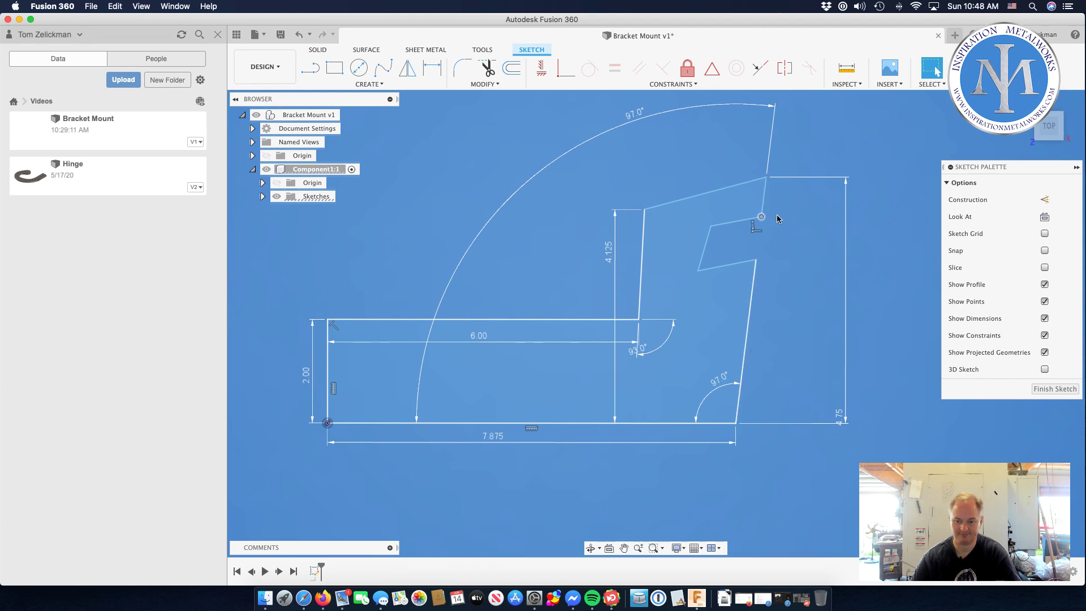
Step: Draw a line from the base's corner at the slanted side up to the arm's tip corner and convert it to construction
{"action": "key", "text": "l"}
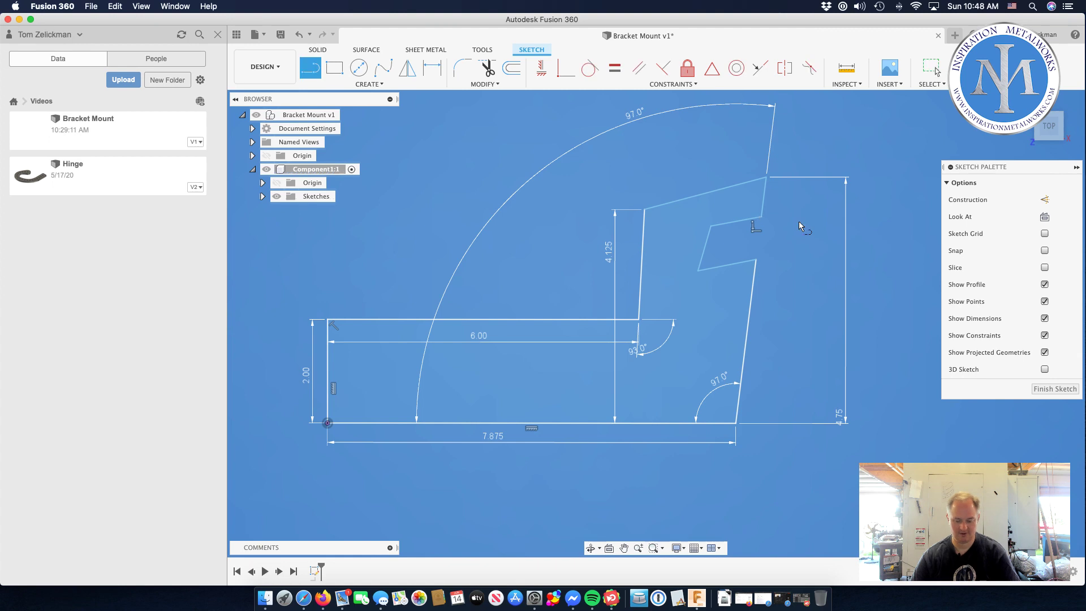
{"action": "left_click", "coordinate": [736, 423]}
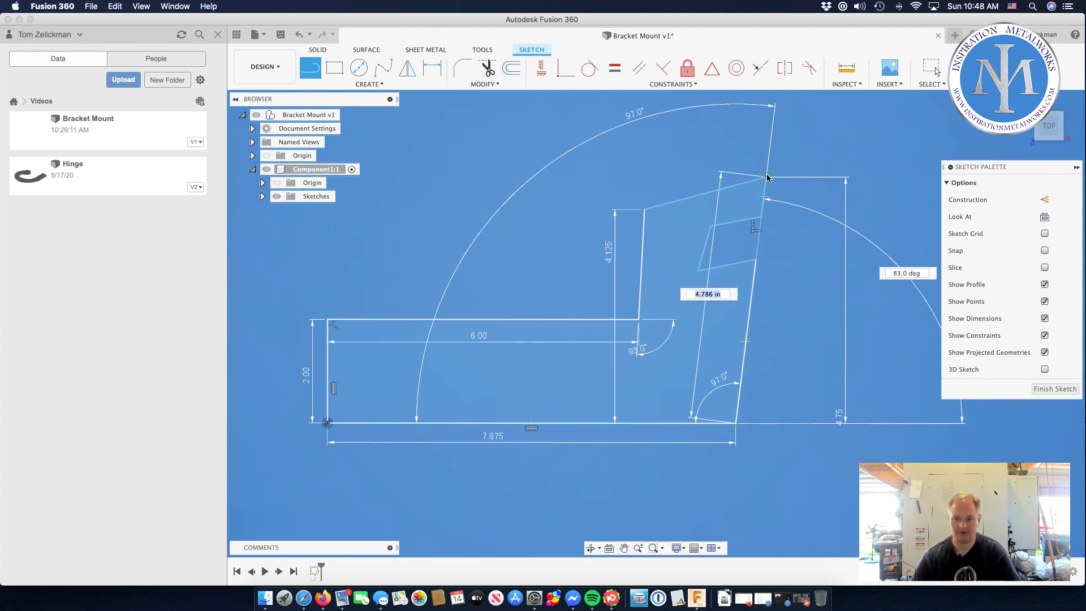
{"action": "left_click", "coordinate": [767, 178]}
{"action": "key", "text": "Escape"}
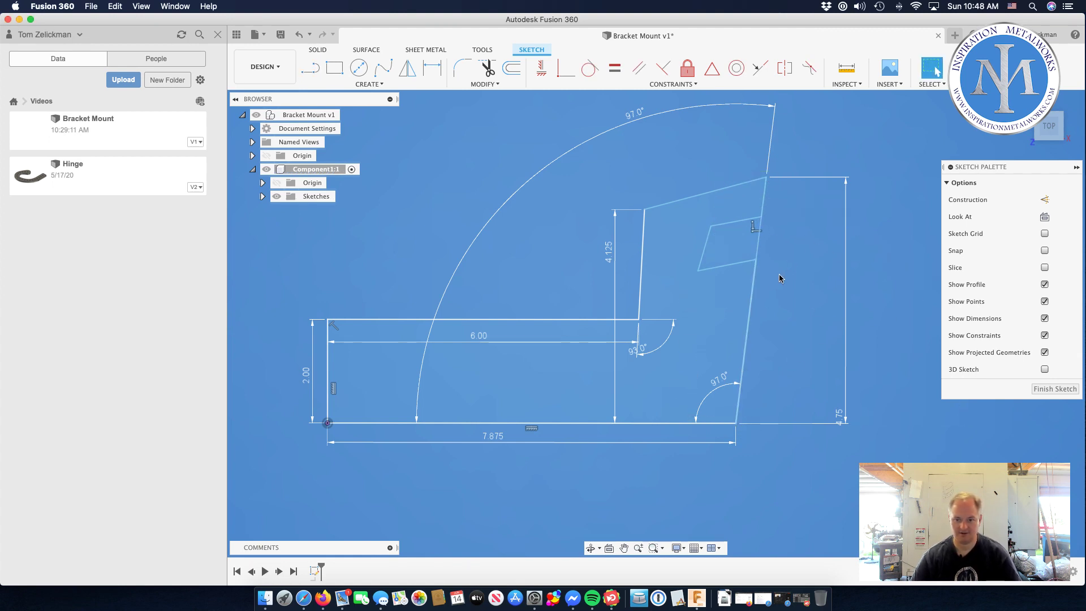
{"action": "left_click", "coordinate": [758, 249]}
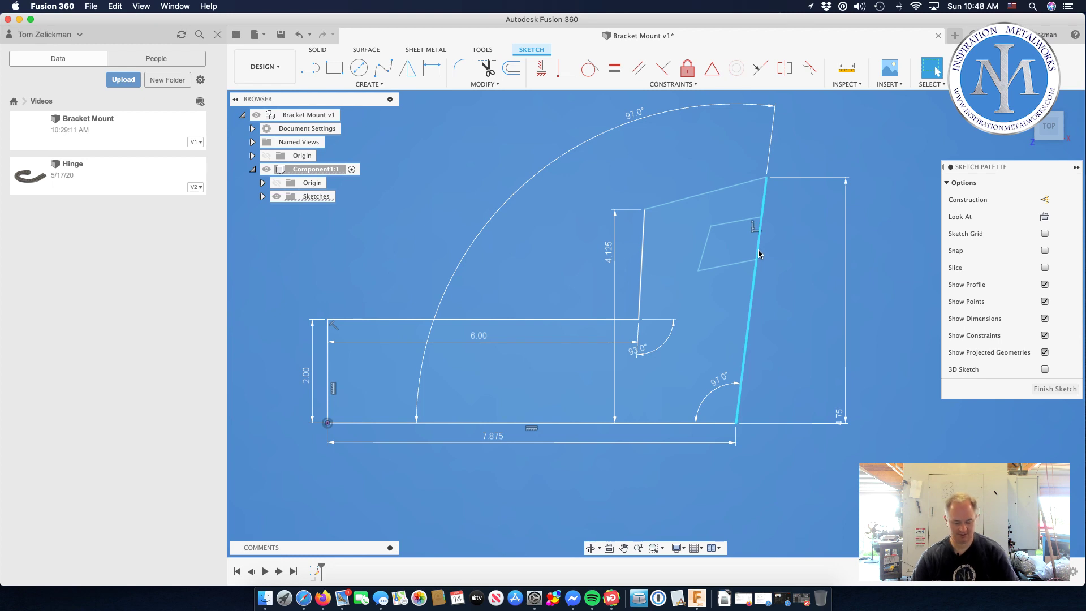
{"action": "left_click", "coordinate": [1045, 200]}
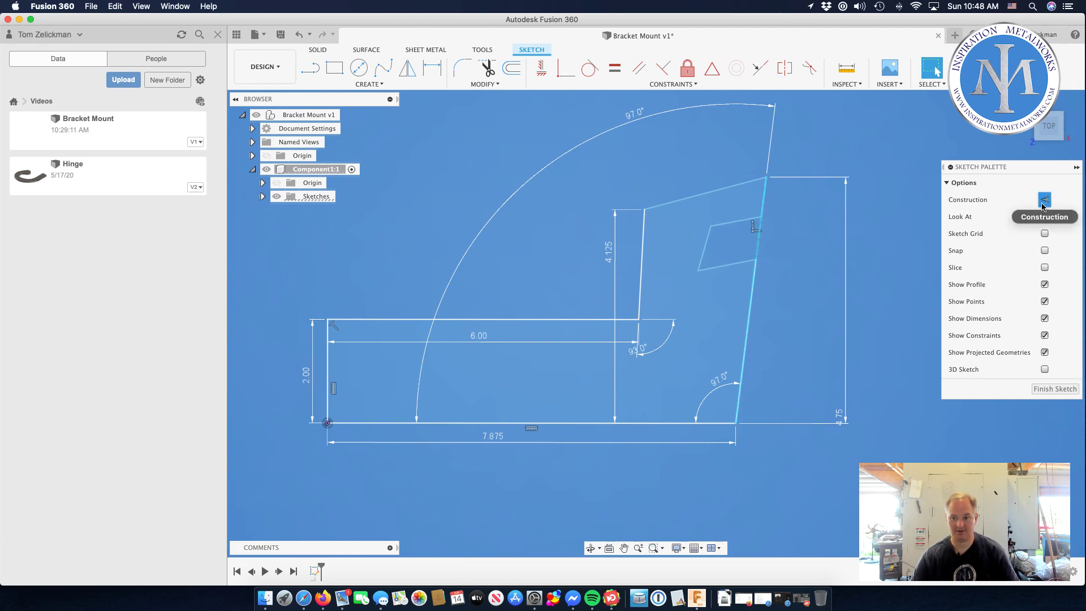
{"action": "left_click", "coordinate": [781, 223]}
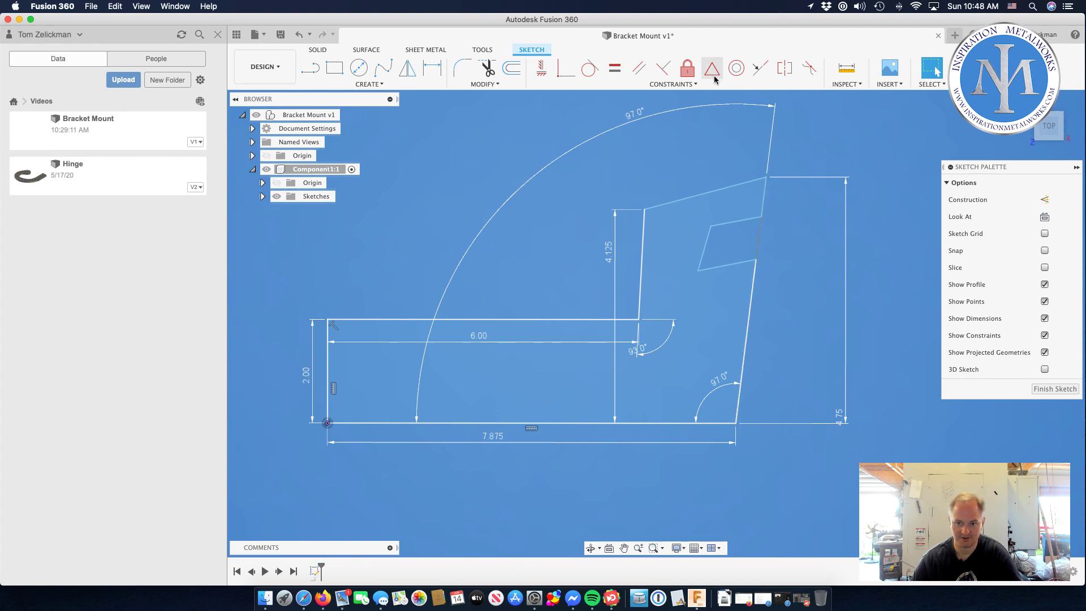
Step: Try a Coincident constraint between the two outer endpoints of the notch on the slanted side, and undo it
{"action": "left_click", "coordinate": [559, 74]}
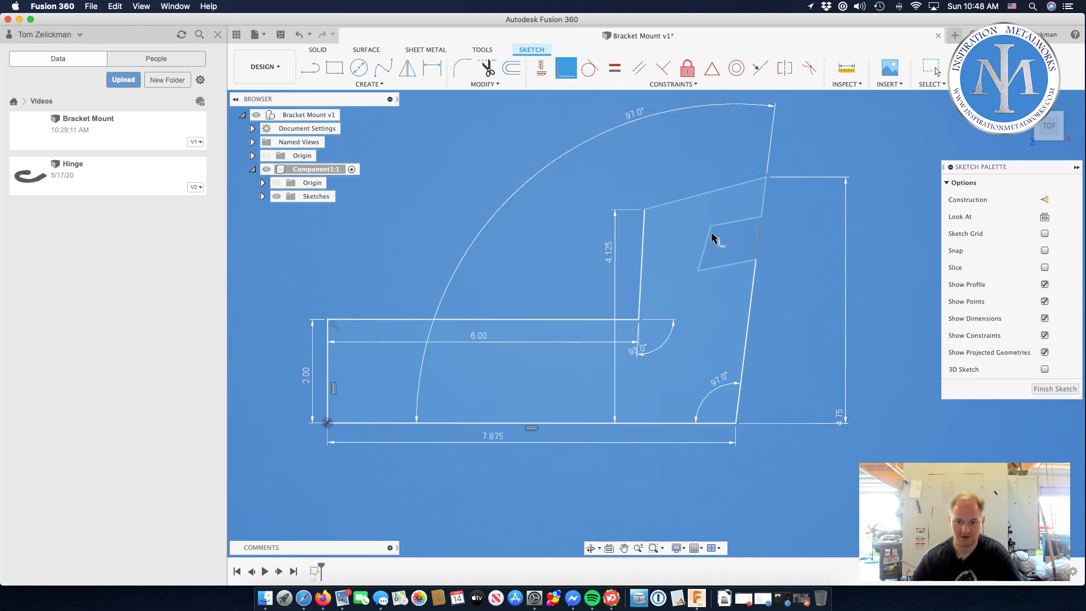
{"action": "left_click", "coordinate": [761, 216]}
{"action": "left_click", "coordinate": [757, 261]}
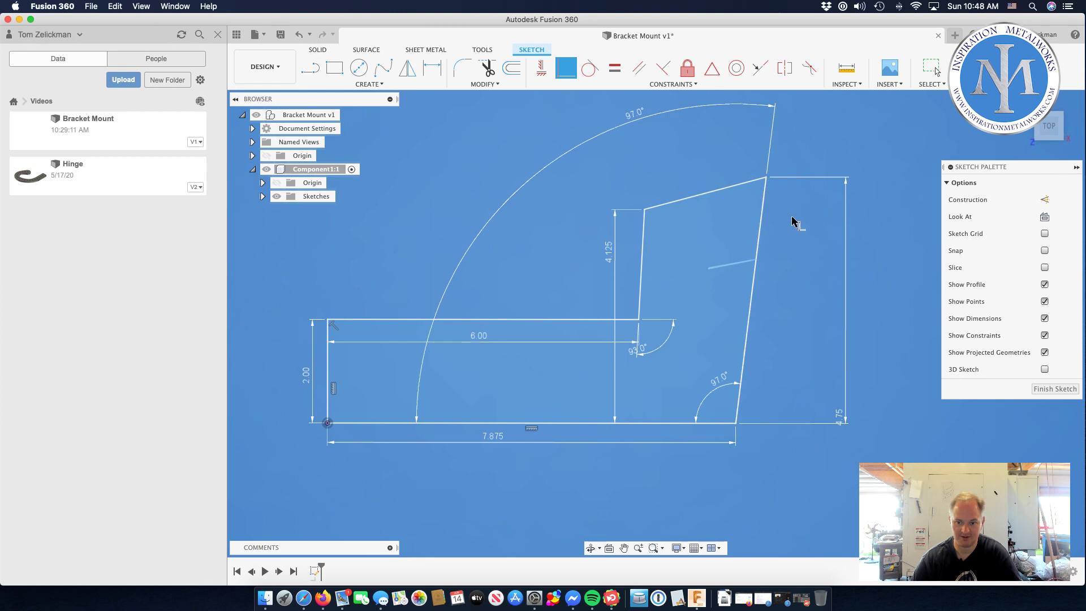
{"action": "key", "text": "Escape"}
{"action": "scroll", "coordinate": [729, 269], "scroll_direction": "up", "scroll_amount": 6}
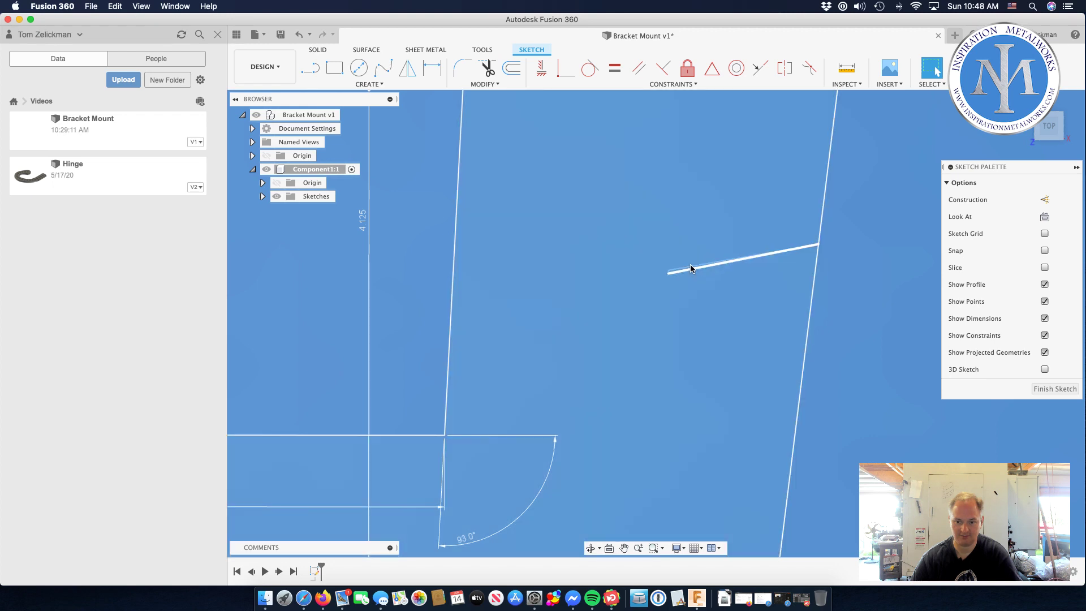
{"action": "left_click", "coordinate": [819, 244]}
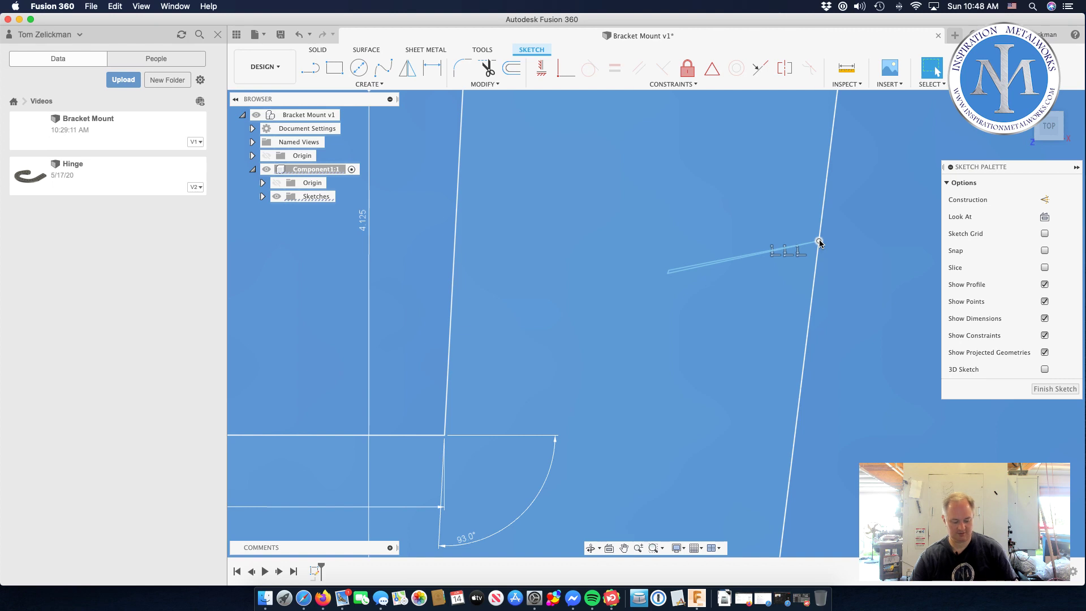
{"action": "left_click", "coordinate": [820, 243]}
{"action": "key", "text": "super+z"}
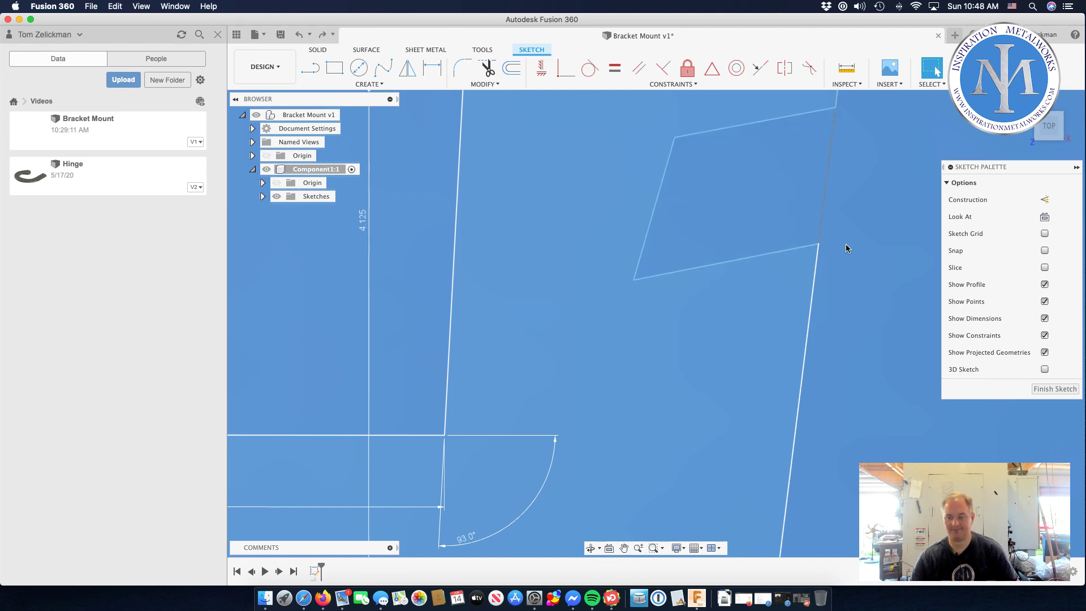
{"action": "scroll", "coordinate": [851, 193], "scroll_direction": "down", "scroll_amount": 5}
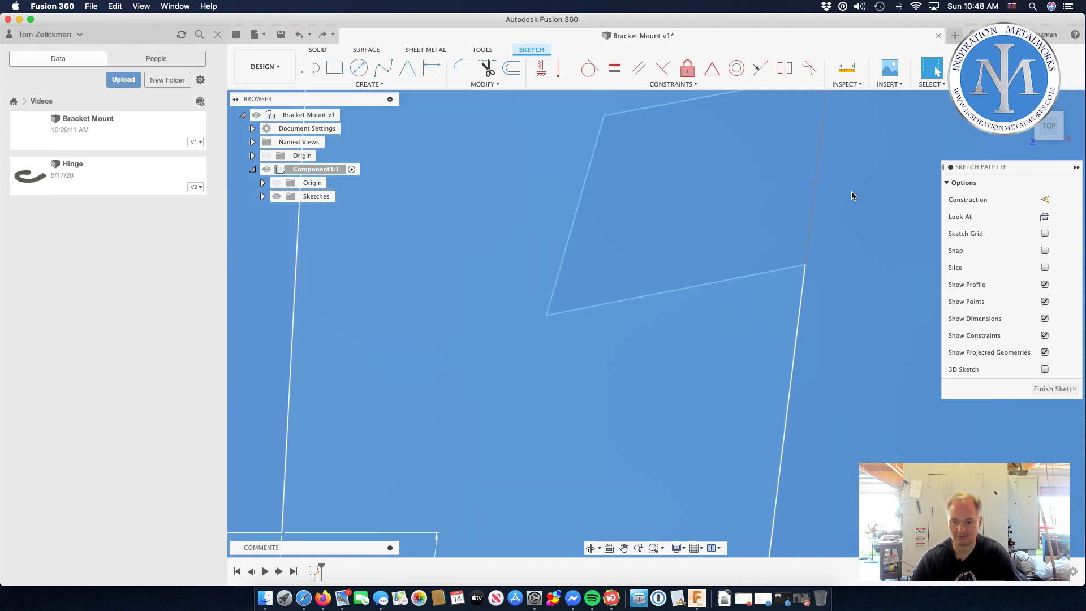
{"action": "scroll", "coordinate": [870, 201], "scroll_direction": "down", "scroll_amount": 5}
{"action": "middle_click_drag", "start_coordinate": [875, 202], "coordinate": [805, 227]}
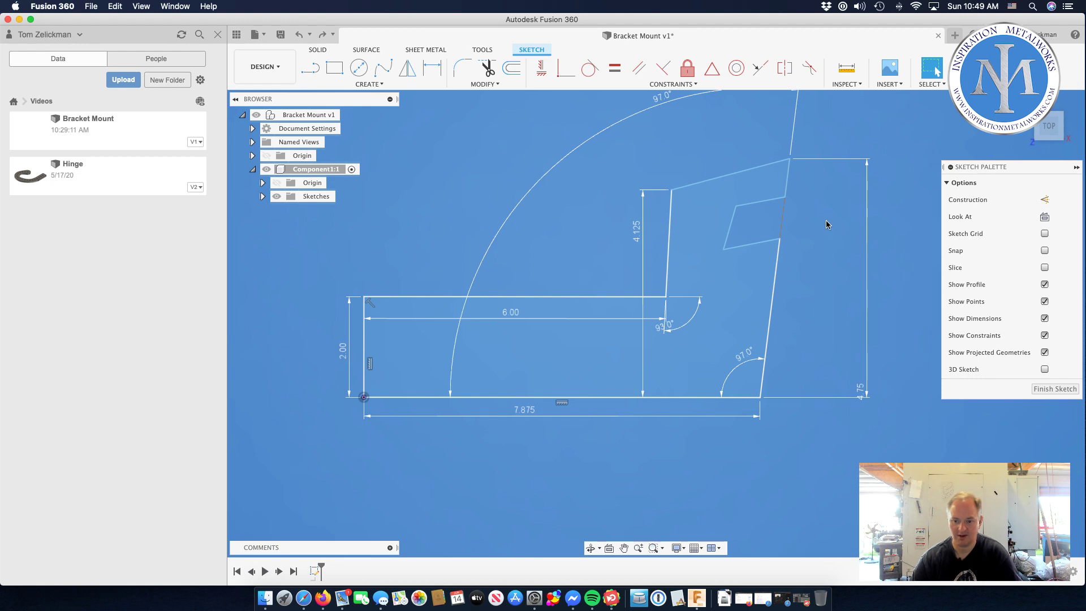
Step: Switch to Safari to check the YouTube live chat, and return to the sketch in Fusion 360
{"action": "left_click", "coordinate": [304, 590]}
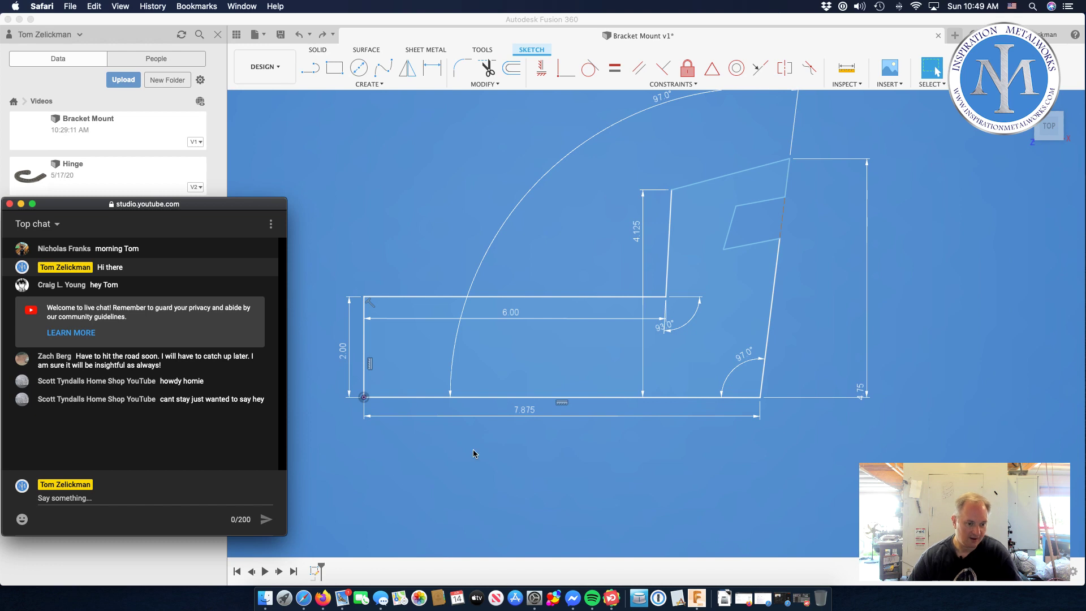
{"action": "left_click", "coordinate": [474, 470]}
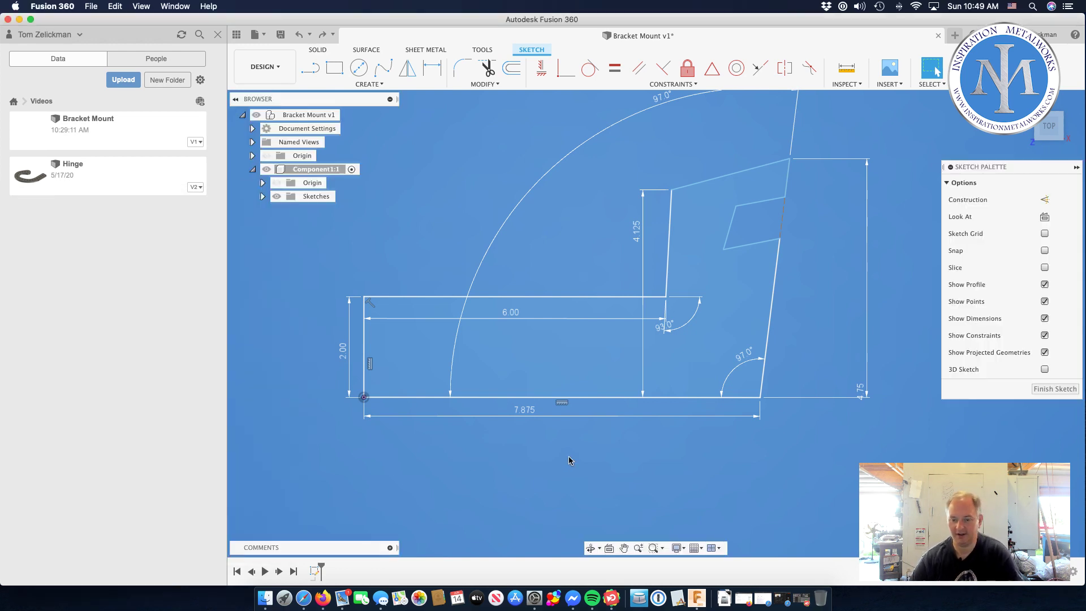
Step: Deepen the notch by moving both of its inner corners close to the upright edge
{"action": "mouse_move", "coordinate": [693, 459]}
{"action": "middle_mouse_down"}
{"action": "mouse_move", "coordinate": [653, 495]}
{"action": "mouse_move", "coordinate": [664, 488]}
{"action": "middle_mouse_up"}
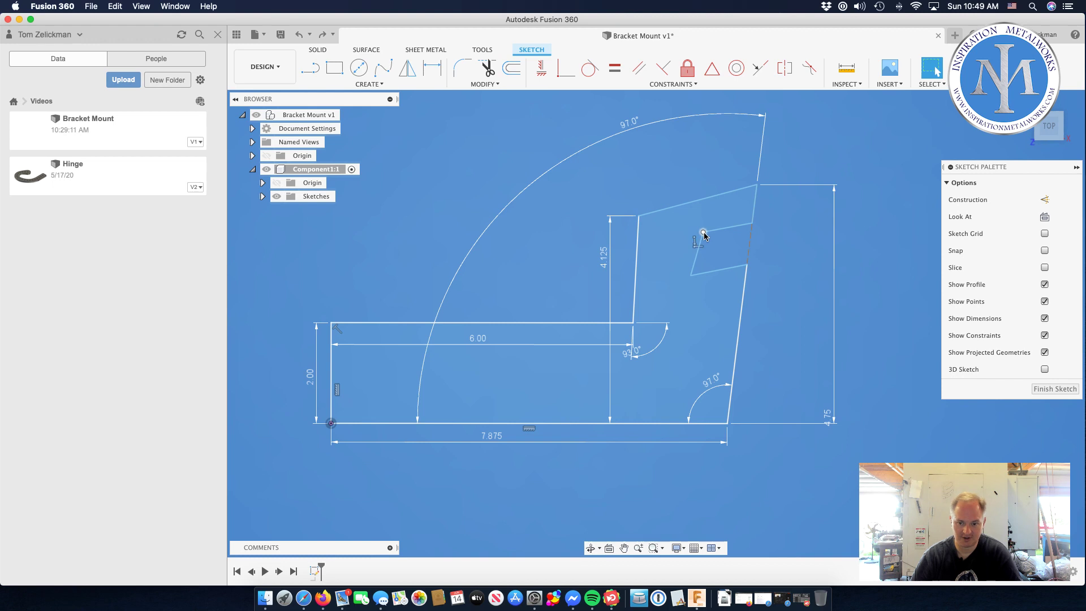
{"action": "left_click_drag", "start_coordinate": [703, 234], "coordinate": [703, 249]}
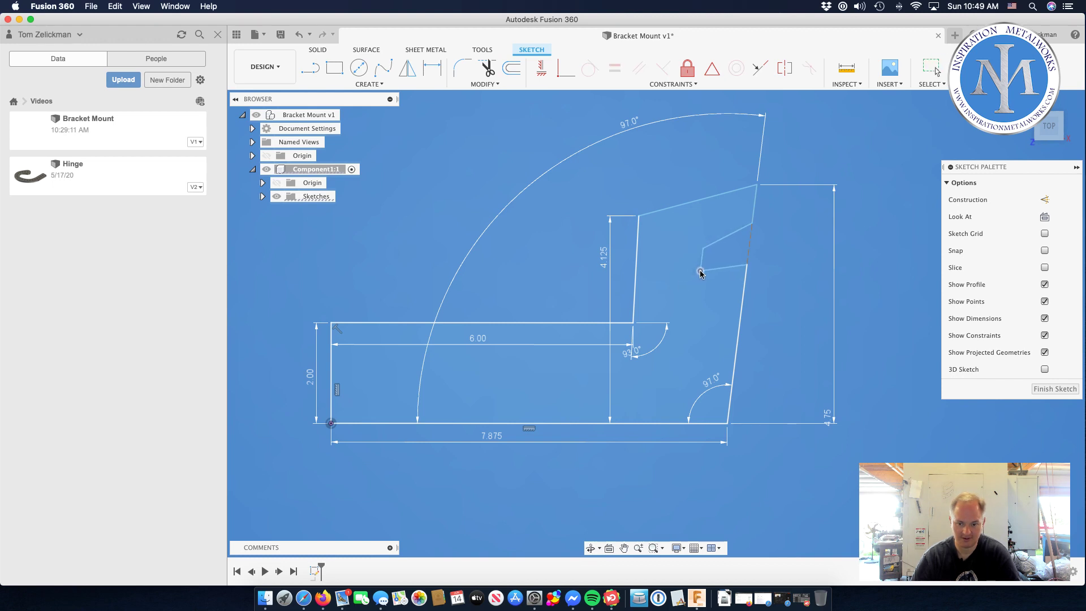
{"action": "left_click_drag", "start_coordinate": [692, 276], "coordinate": [652, 285]}
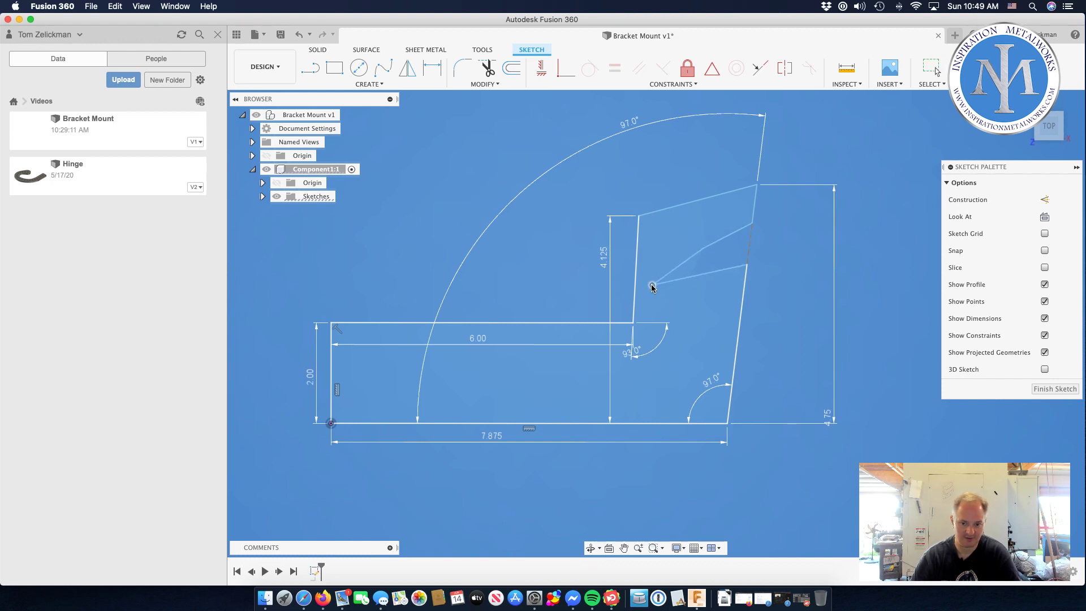
{"action": "left_click_drag", "start_coordinate": [704, 251], "coordinate": [656, 259]}
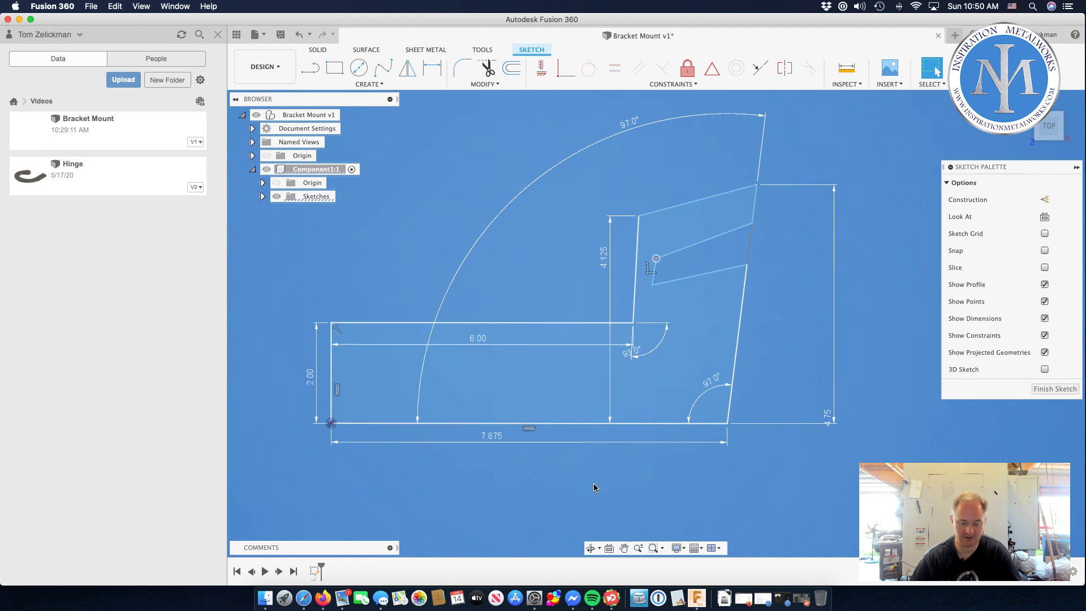
Step: Check the YouTube live chat in Safari for new messages and go back to the Fusion 360 sketch
{"action": "left_click", "coordinate": [303, 597]}
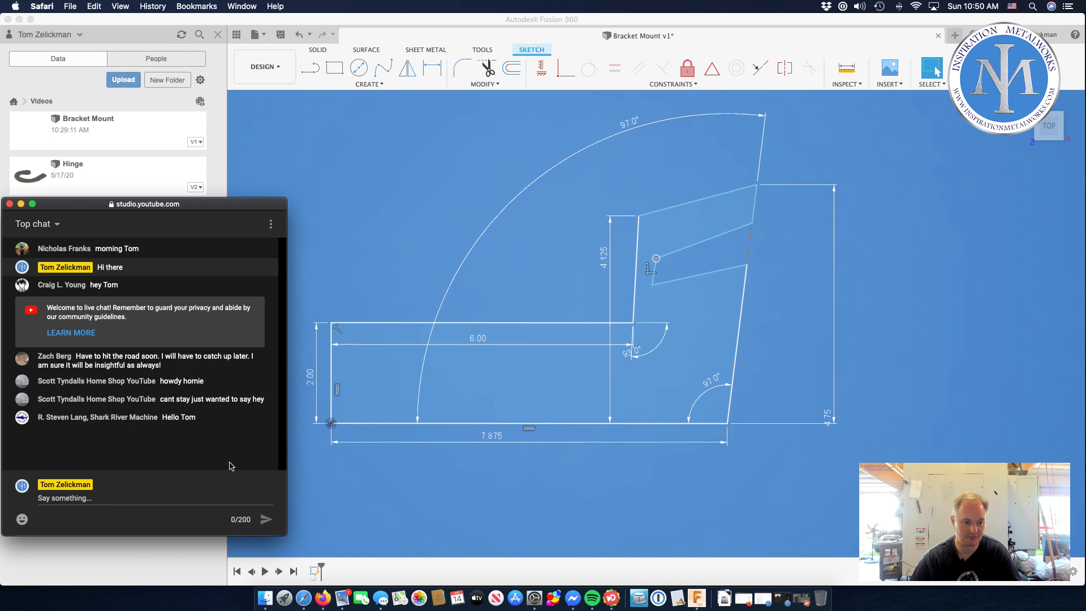
{"action": "left_click", "coordinate": [535, 478]}
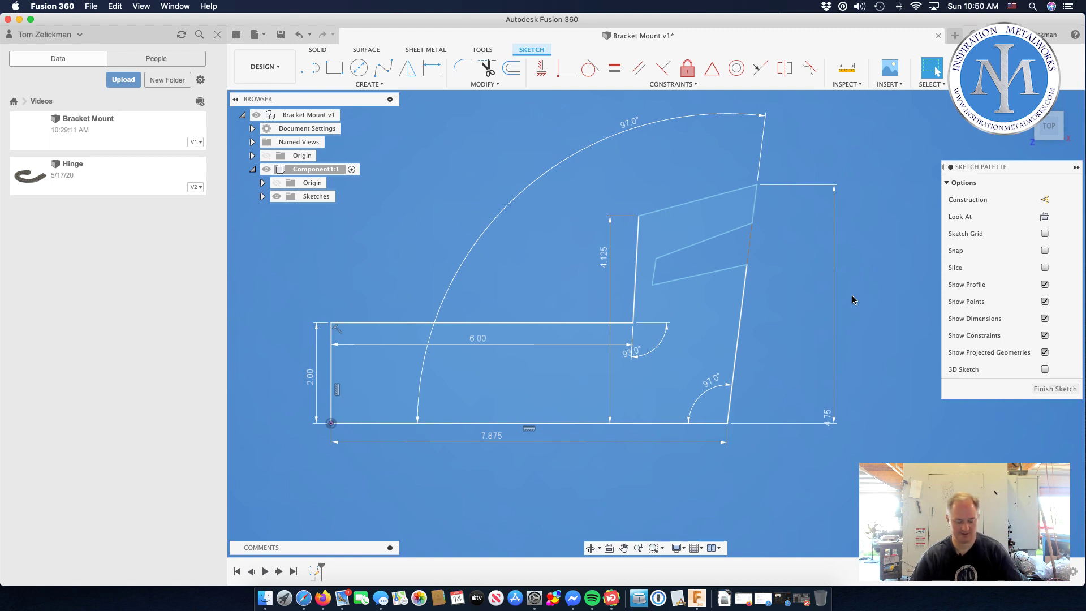
Step: Dimension the notch's upper inner corner 0.55 in from the upright edge
{"action": "key", "text": "d"}
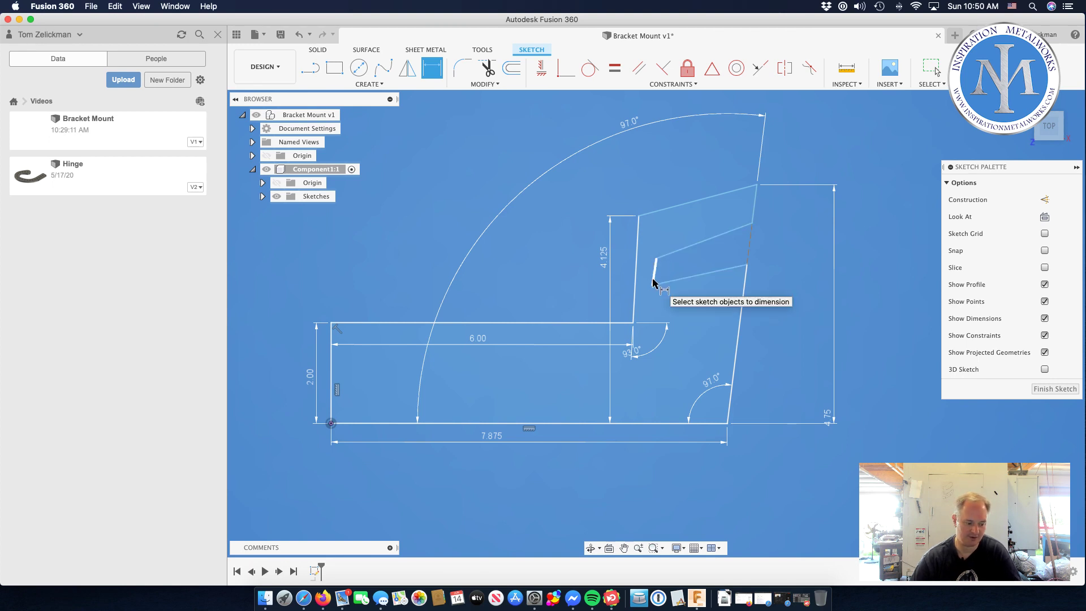
{"action": "left_click", "coordinate": [656, 259]}
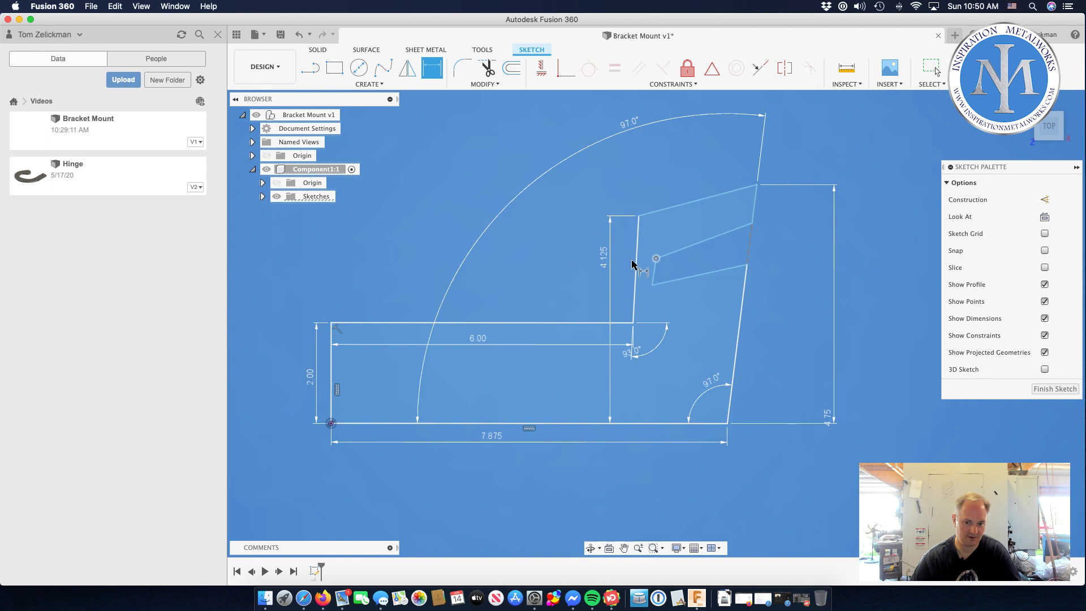
{"action": "left_click", "coordinate": [638, 265]}
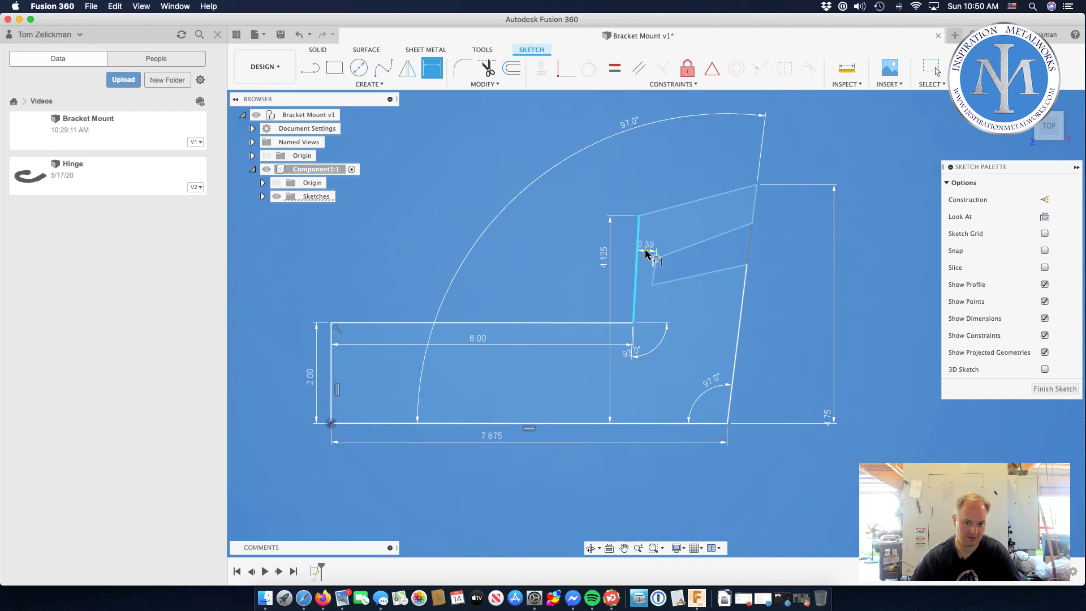
{"action": "left_click", "coordinate": [645, 251]}
{"action": "type", "text": "."}
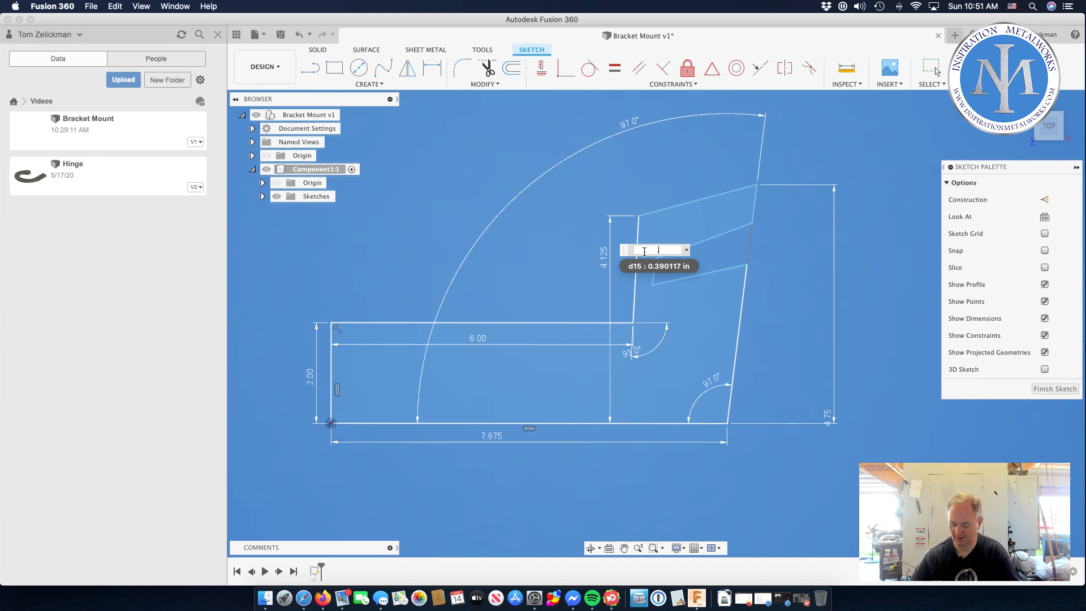
{"action": "type", "text": "550"}
{"action": "key", "text": "Return"}
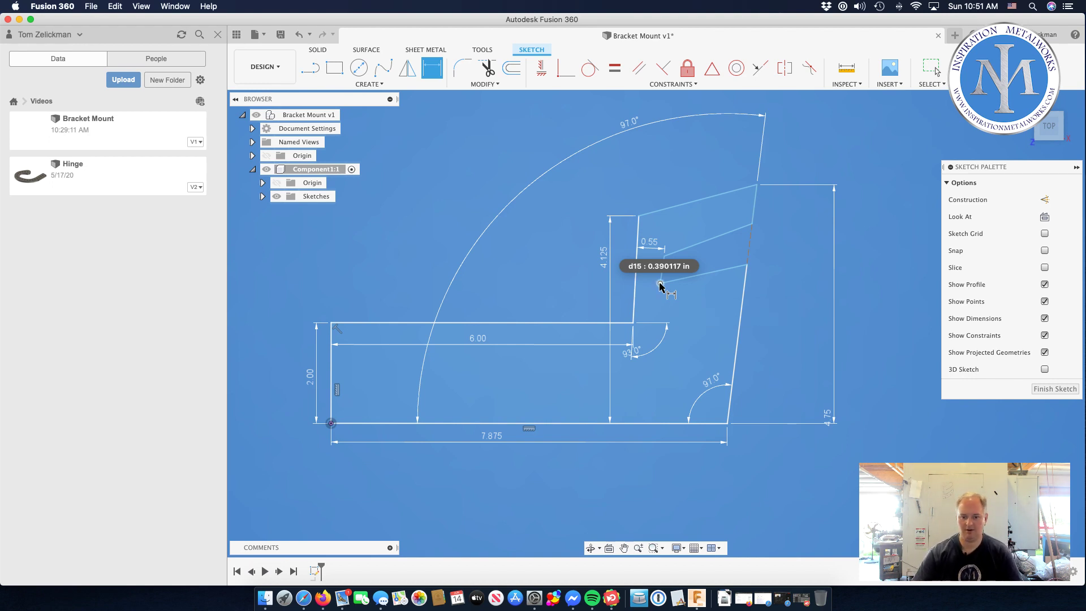
Step: Dimension the notch's lower inner corner 0.725 in from the upright edge
{"action": "left_click", "coordinate": [660, 285]}
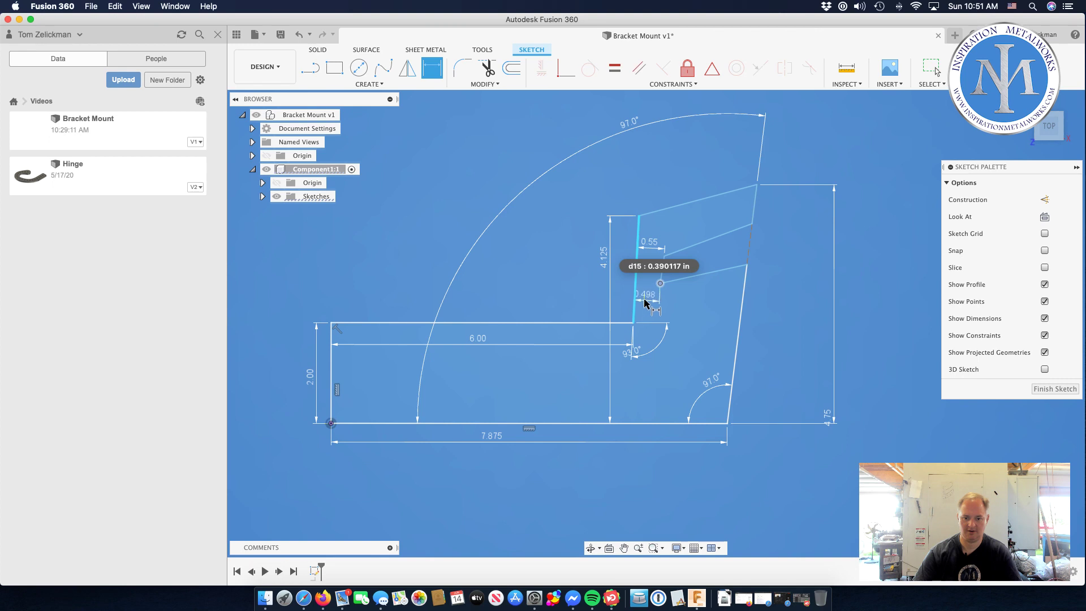
{"action": "left_click", "coordinate": [645, 303]}
{"action": "type", "text": ".725"}
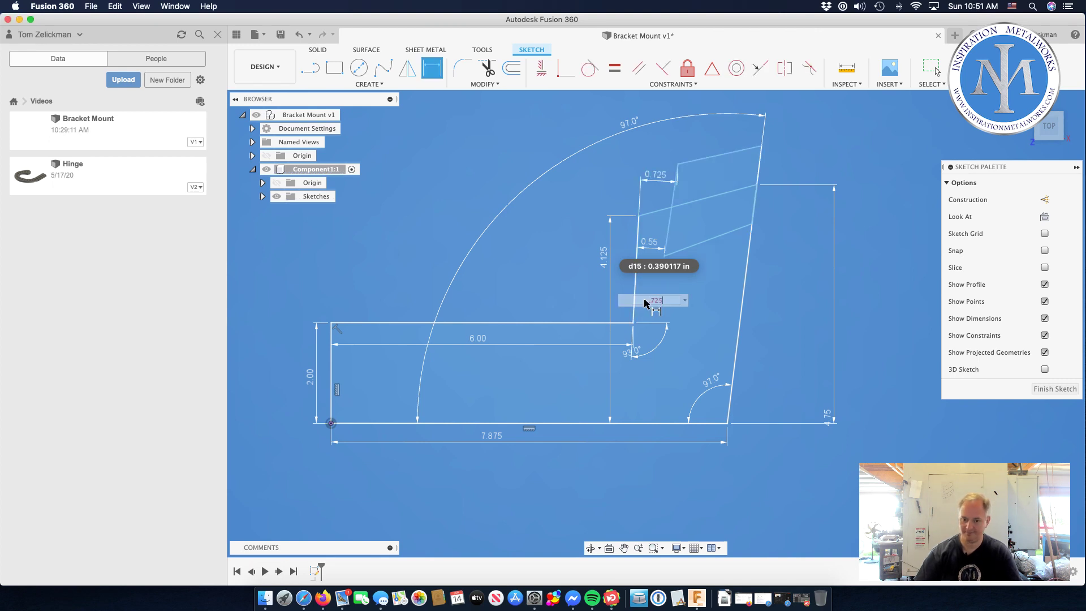
{"action": "key", "text": "Return"}
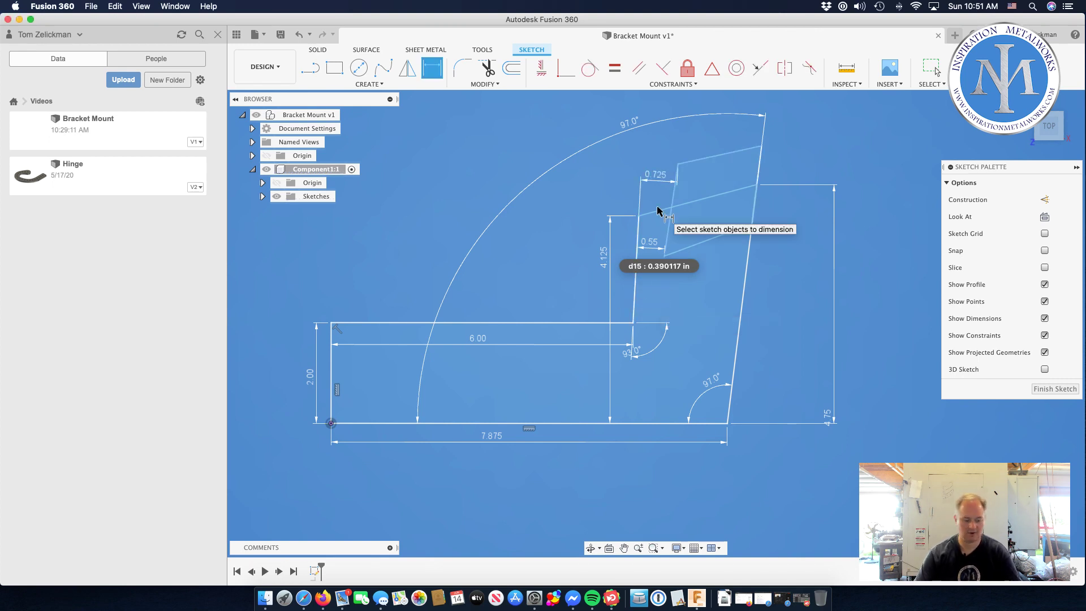
{"action": "key", "text": "Escape"}
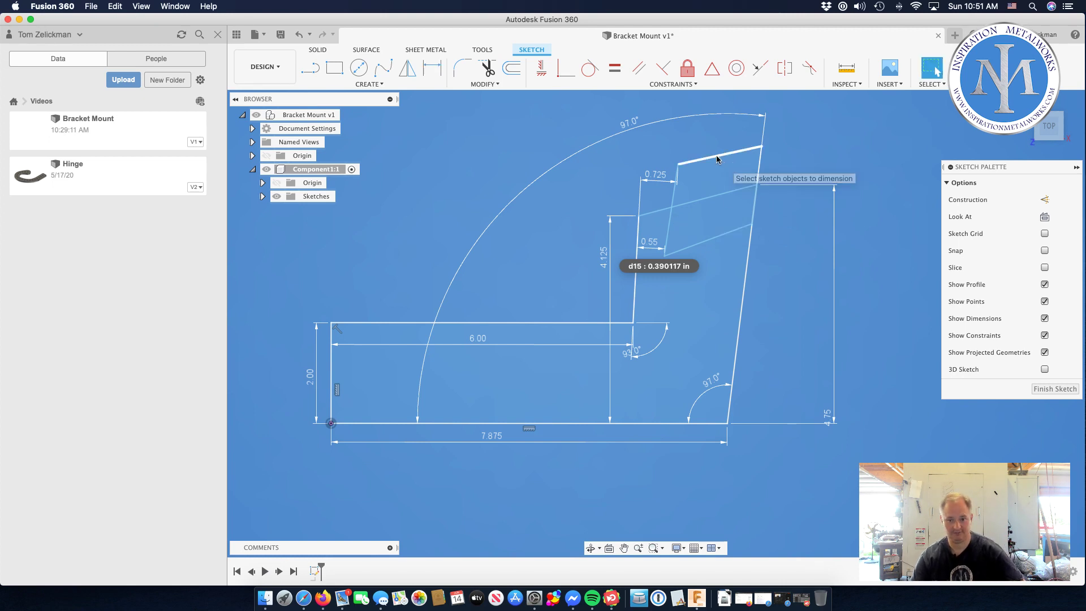
Step: Move the notch's flipped edge and its outer endpoint back down below the notch's other edge, restoring the opening on the slanted side
{"action": "mouse_move", "coordinate": [717, 160]}
{"action": "left_mouse_down"}
{"action": "mouse_move", "coordinate": [682, 170]}
{"action": "mouse_move", "coordinate": [673, 275]}
{"action": "left_mouse_up"}
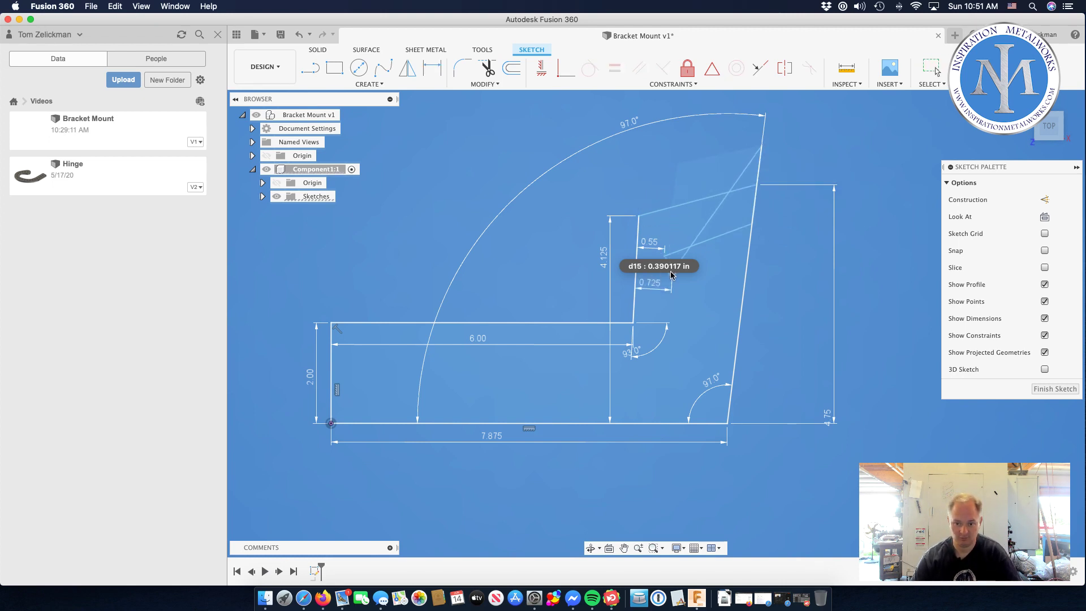
{"action": "left_click_drag", "start_coordinate": [762, 146], "coordinate": [732, 270]}
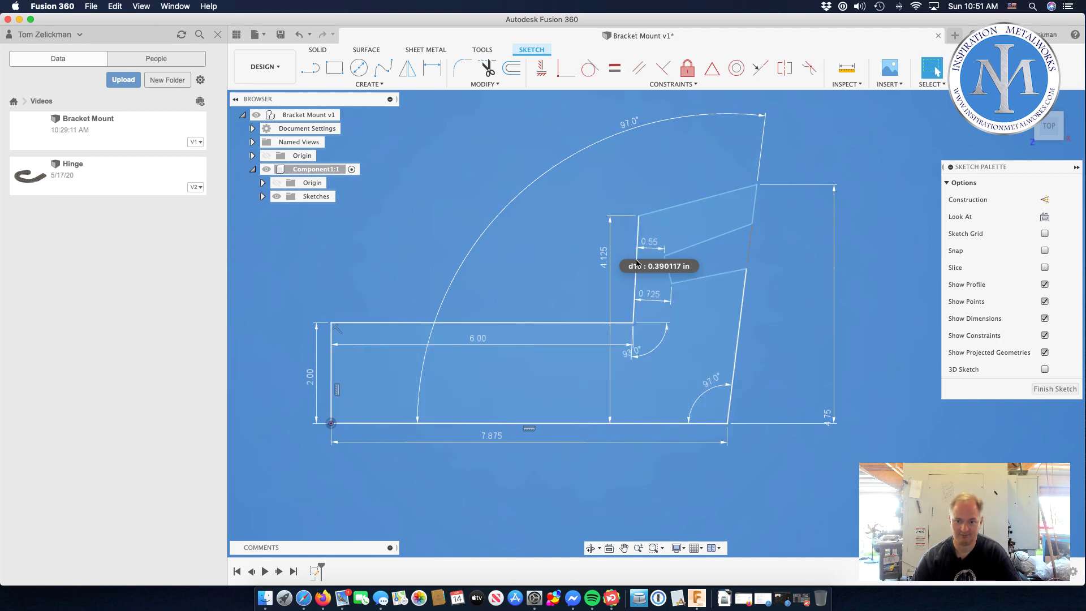
{"action": "scroll", "coordinate": [628, 258], "scroll_direction": "up", "scroll_amount": 3}
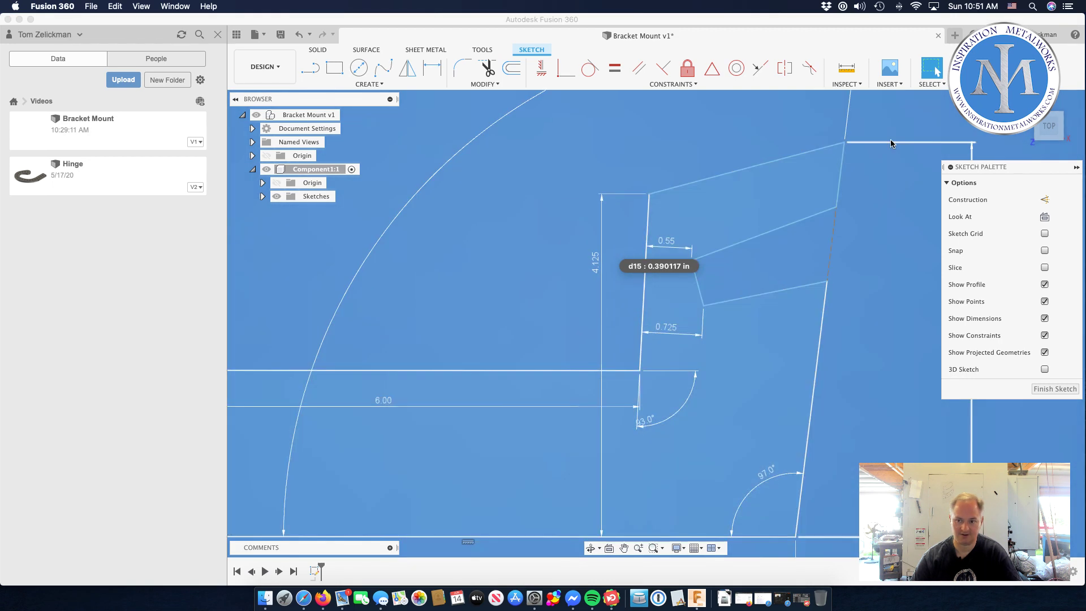
{"action": "scroll", "coordinate": [589, 314], "scroll_direction": "down", "scroll_amount": 3}
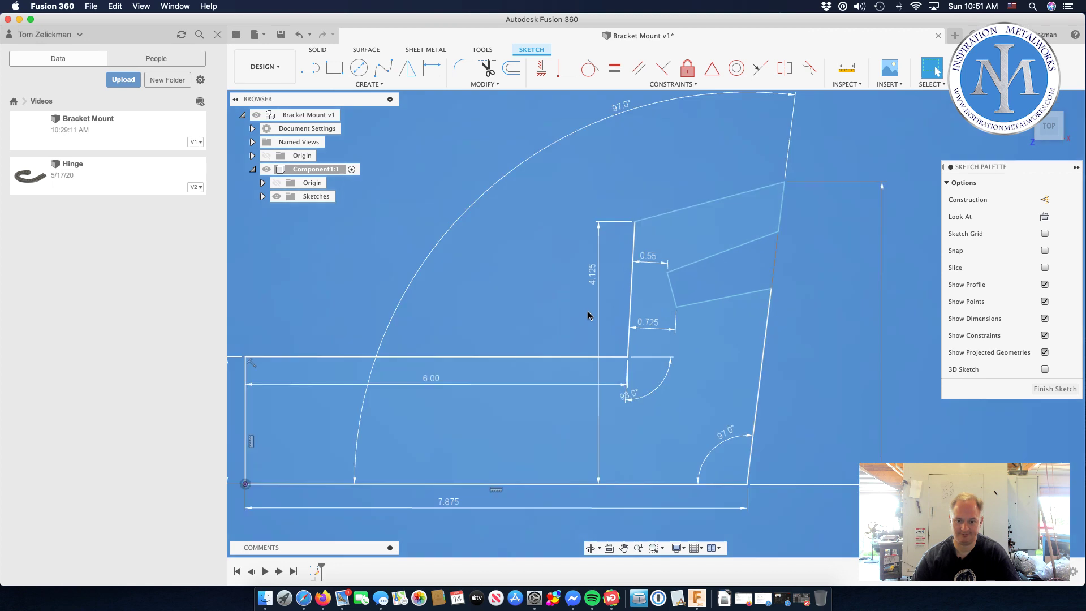
{"action": "scroll", "coordinate": [588, 315], "scroll_direction": "down", "scroll_amount": 3}
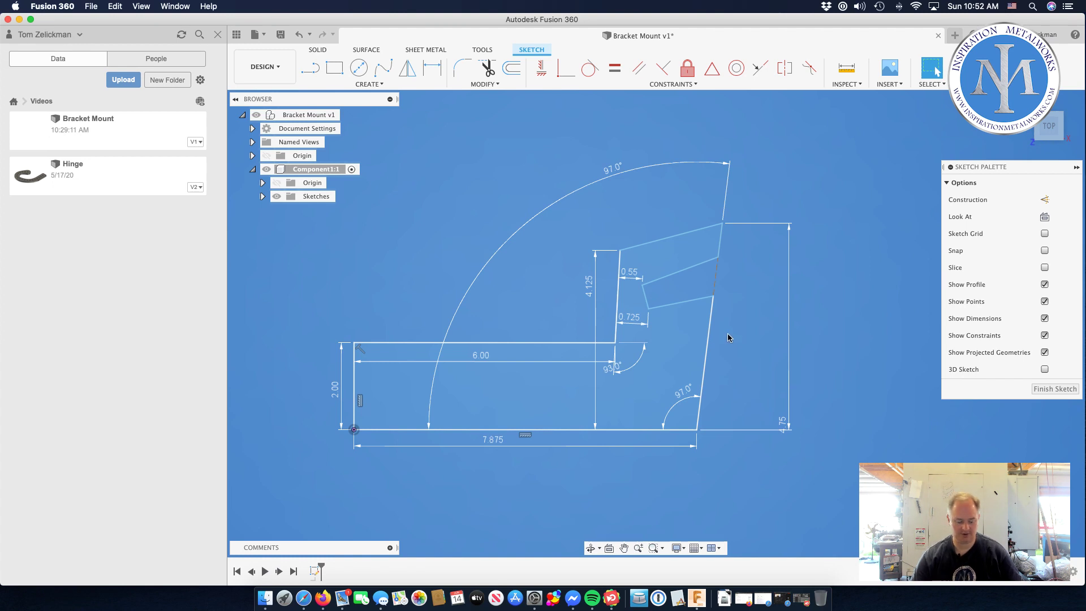
Step: Dimension the angle between the notch's lower edge and the bracket's slanted side at 69°
{"action": "key", "text": "d"}
{"action": "left_click", "coordinate": [710, 338]}
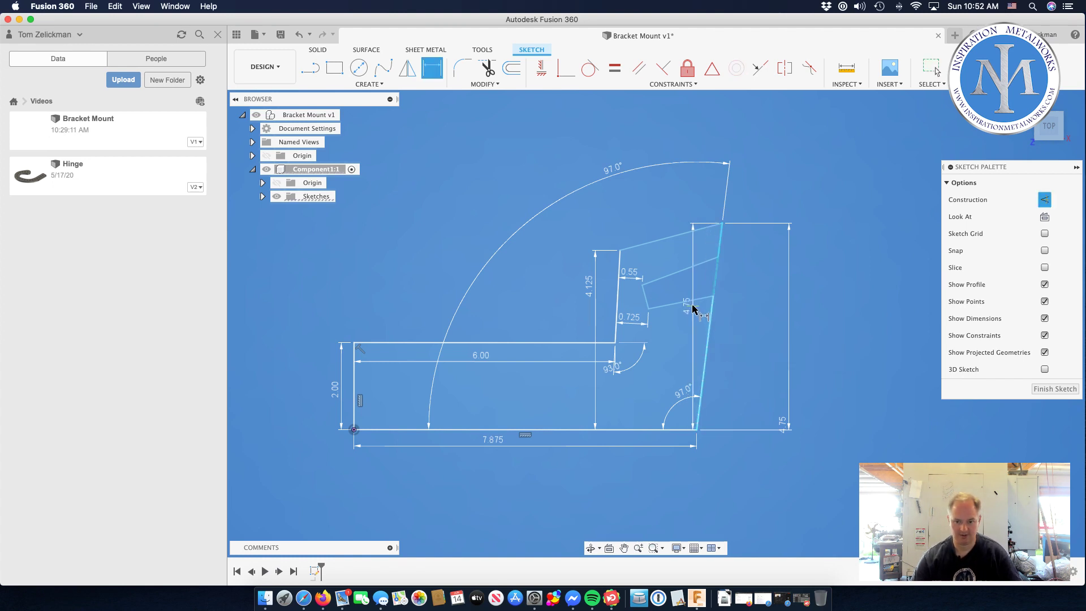
{"action": "left_click", "coordinate": [692, 301]}
{"action": "left_click", "coordinate": [690, 327]}
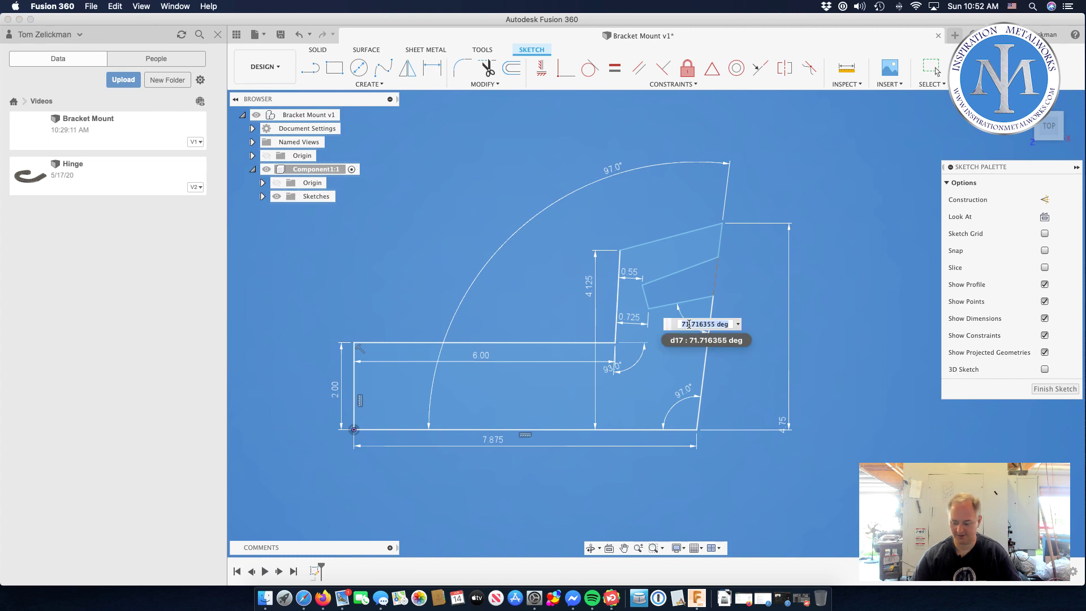
{"action": "type", "text": "69"}
{"action": "key", "text": "Return"}
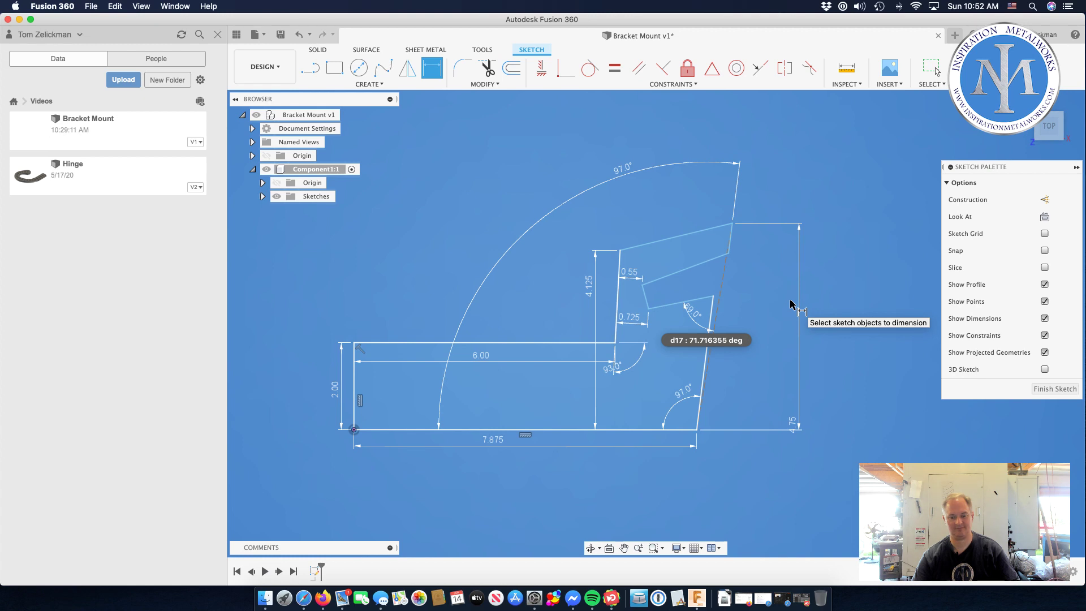
Step: Dimension the angle between the slanted construction line across the notch opening and the bracket's base edge at 97°
{"action": "left_click", "coordinate": [722, 287]}
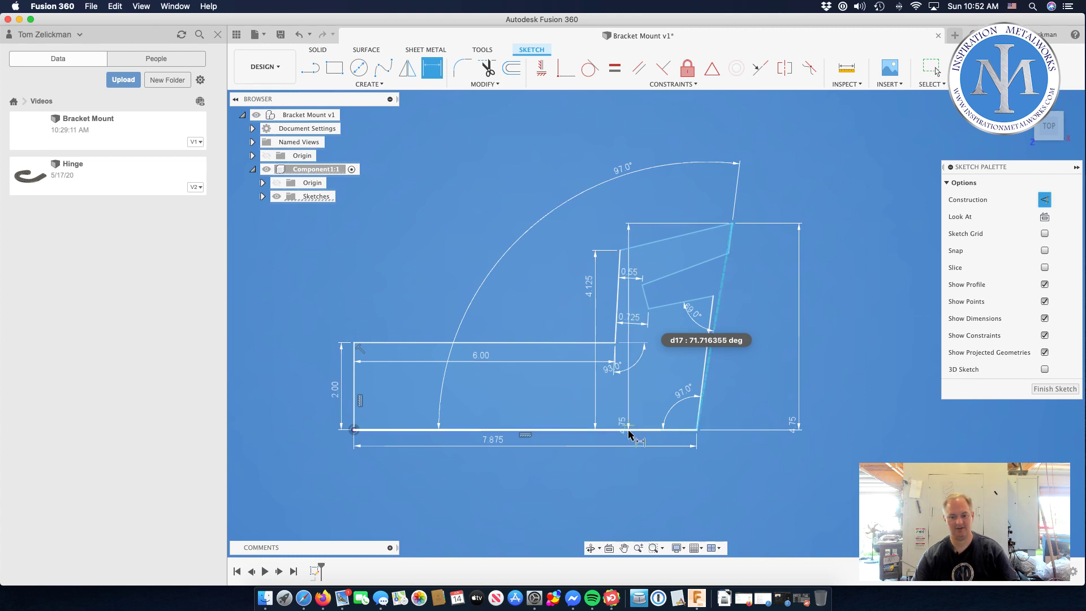
{"action": "left_click", "coordinate": [629, 431]}
{"action": "left_click", "coordinate": [746, 495]}
{"action": "type", "text": "97"}
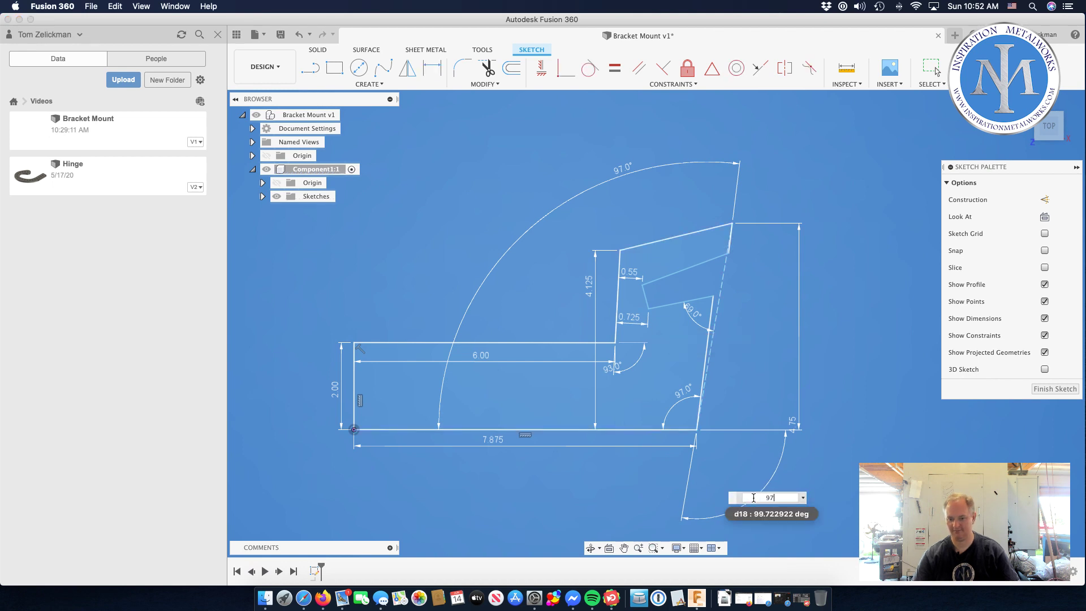
{"action": "key", "text": "Return"}
{"action": "key", "text": "Escape"}
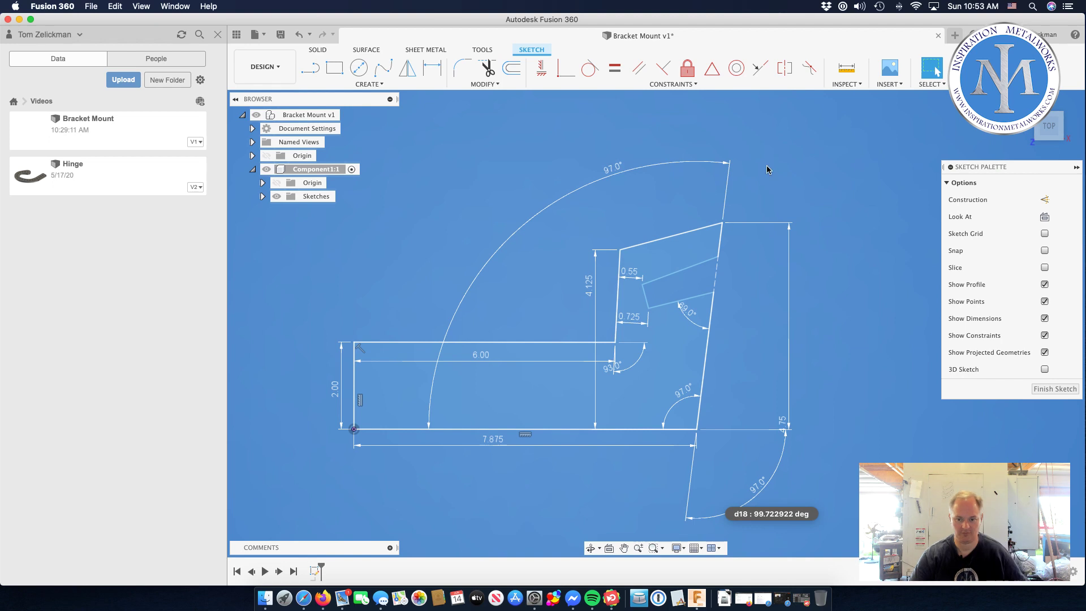
Step: Dimension the angle between the notch's upper edge and the slanted construction line at 59°
{"action": "key", "text": "d"}
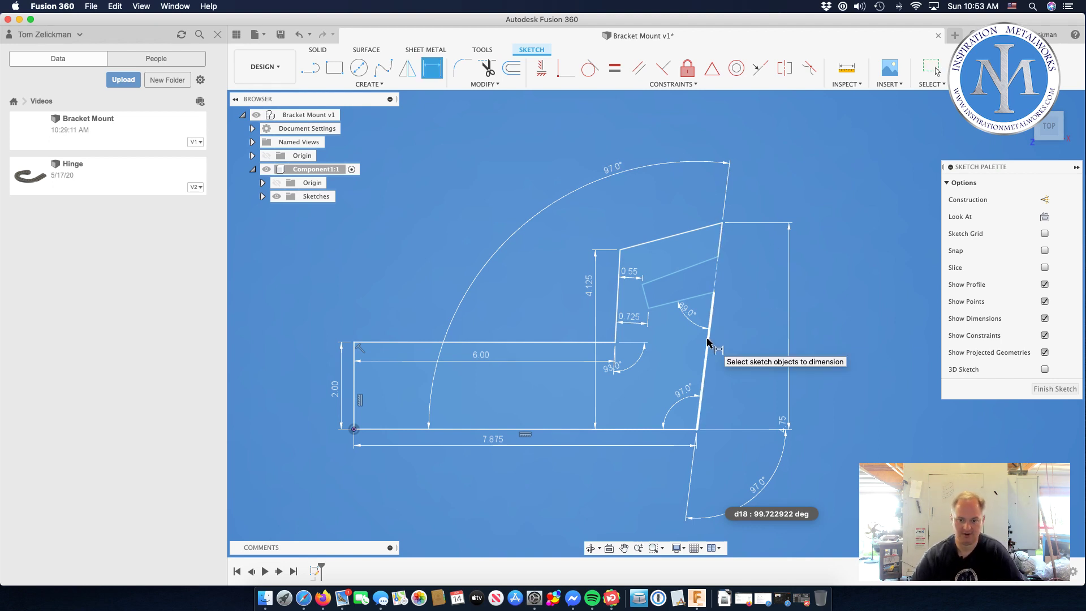
{"action": "left_click", "coordinate": [714, 291]}
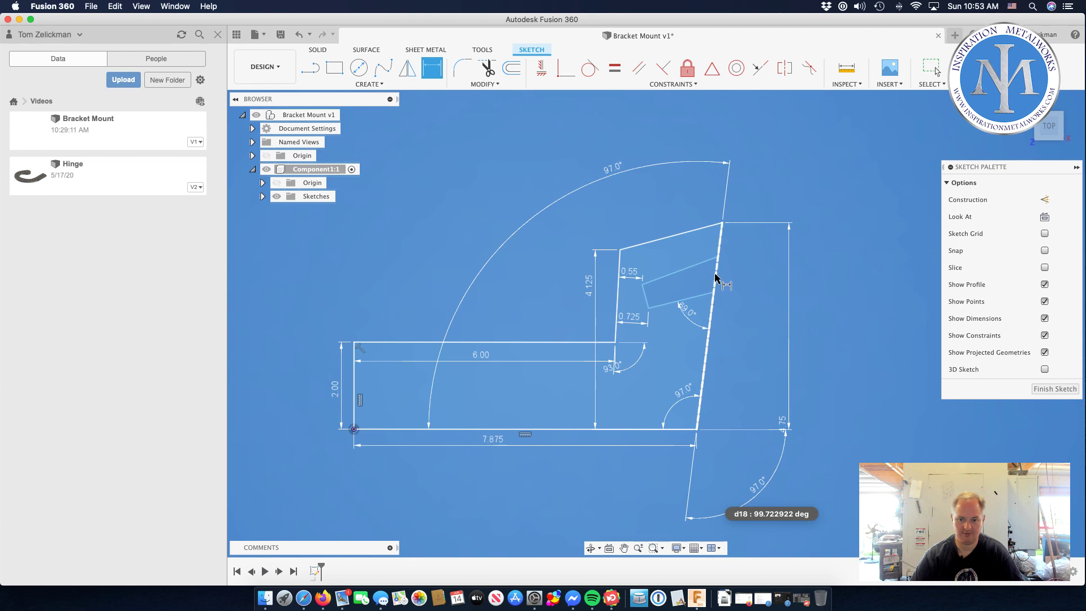
{"action": "left_click", "coordinate": [698, 262]}
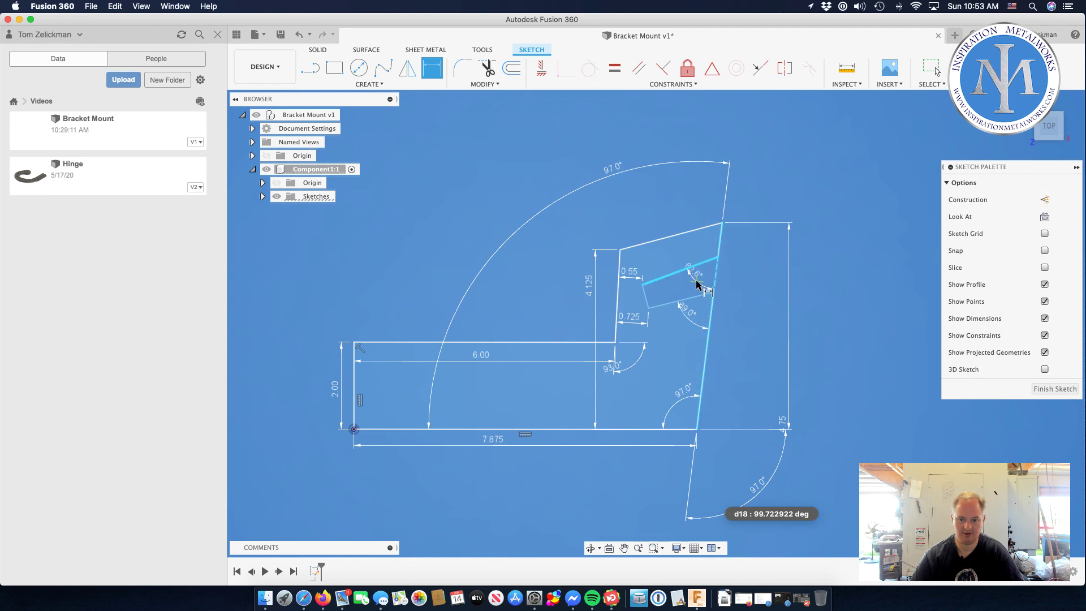
{"action": "left_click", "coordinate": [746, 241]}
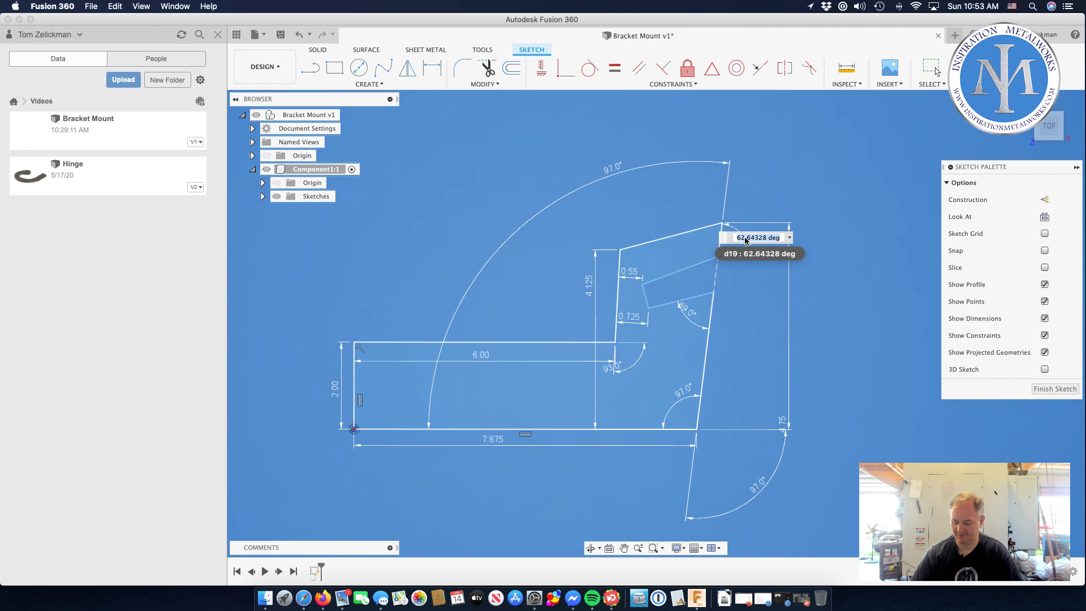
{"action": "type", "text": "59"}
{"action": "key", "text": "Return"}
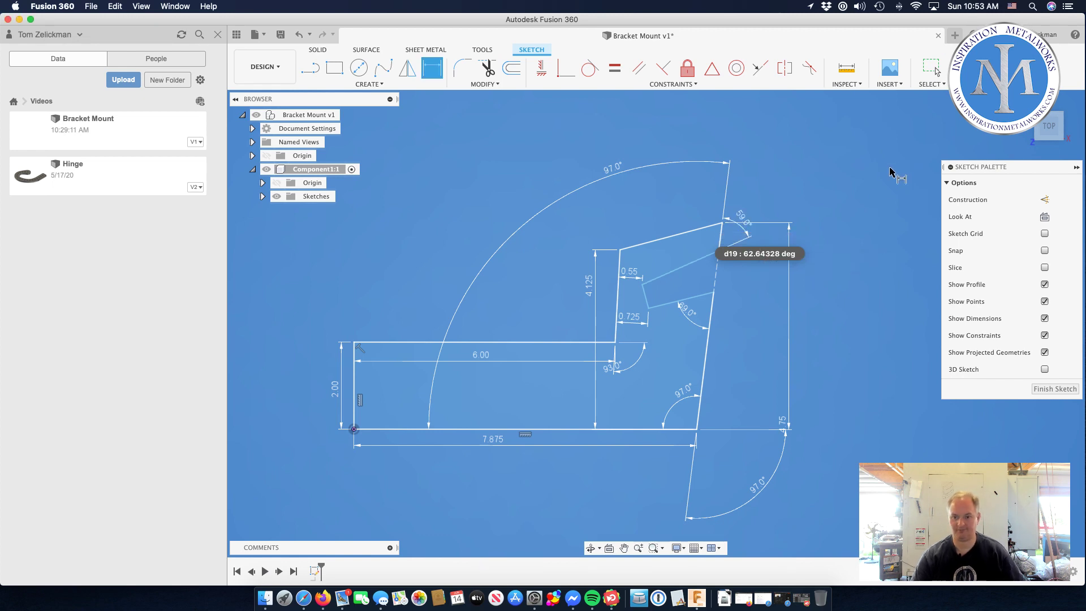
{"action": "key", "text": "Escape"}
Step: Place two sketch points level with each other just above the bracket's base edge, one below the upright arm and one nearer mid-base
{"action": "scroll", "coordinate": [831, 232], "scroll_direction": "up", "scroll_amount": 3}
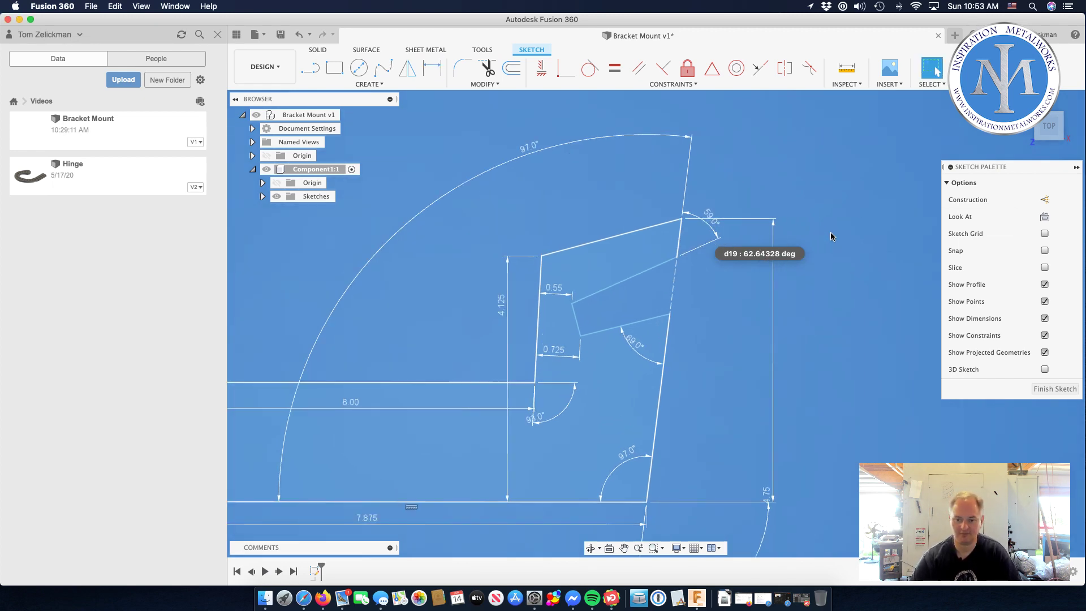
{"action": "scroll", "coordinate": [830, 233], "scroll_direction": "down", "scroll_amount": 1}
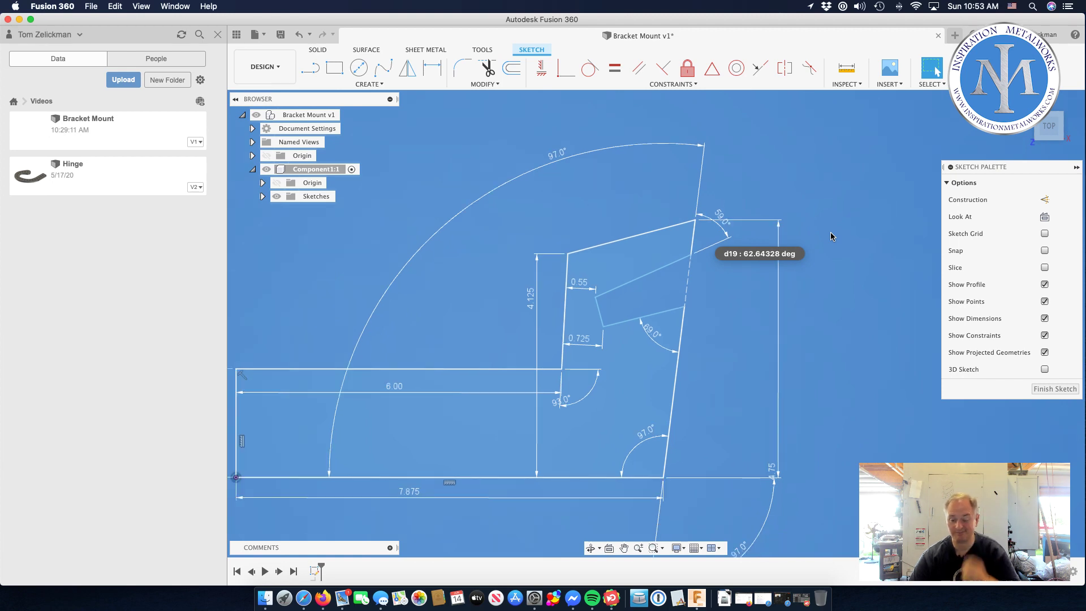
{"action": "scroll", "coordinate": [830, 232], "scroll_direction": "down", "scroll_amount": 1}
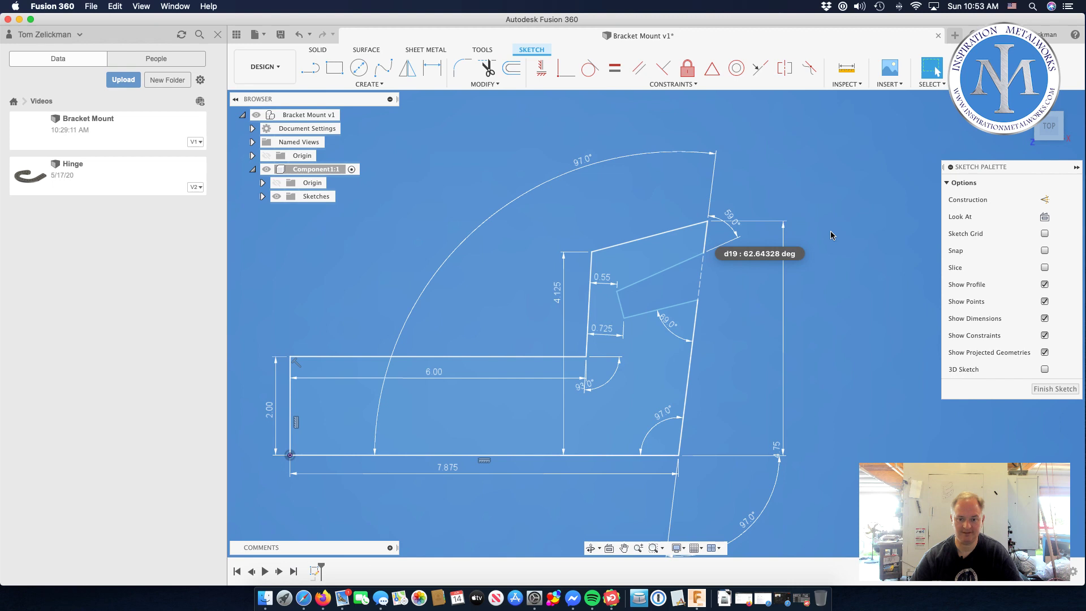
{"action": "scroll", "coordinate": [830, 231], "scroll_direction": "down", "scroll_amount": 1}
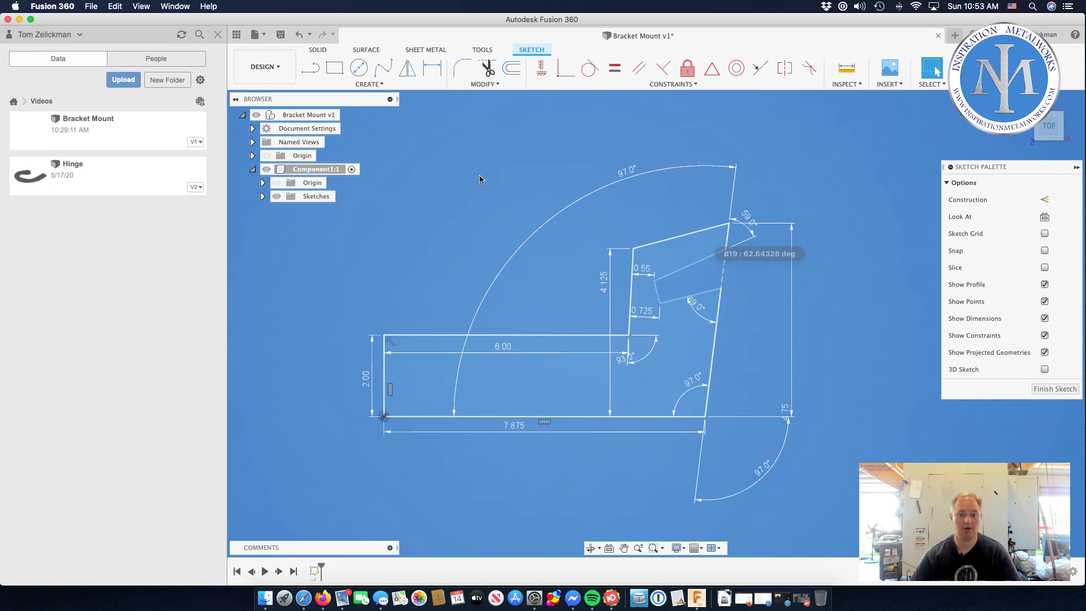
{"action": "left_click", "coordinate": [369, 84]}
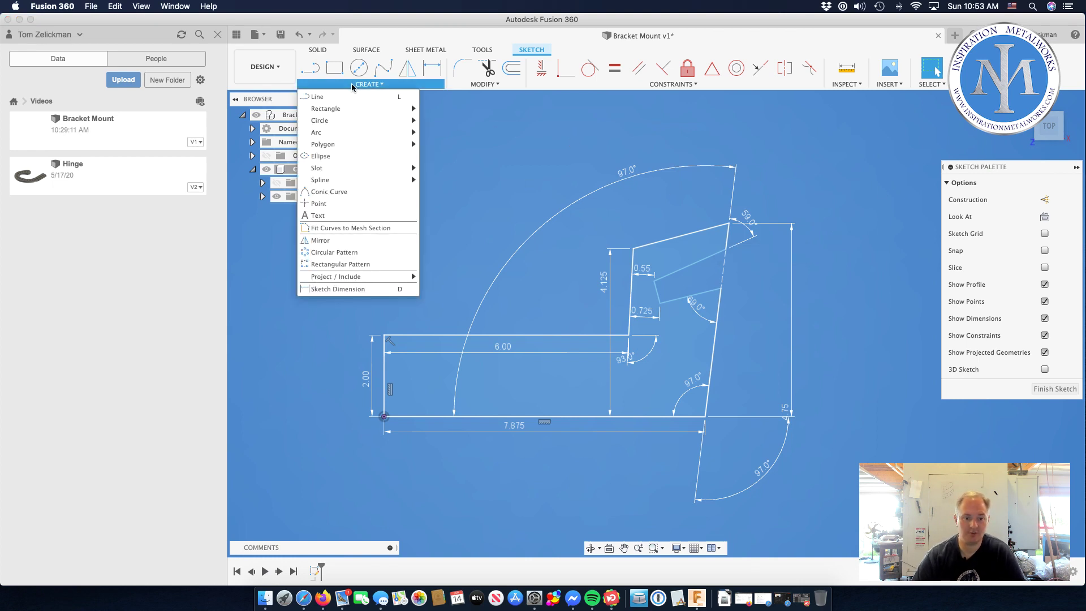
{"action": "left_click", "coordinate": [320, 213]}
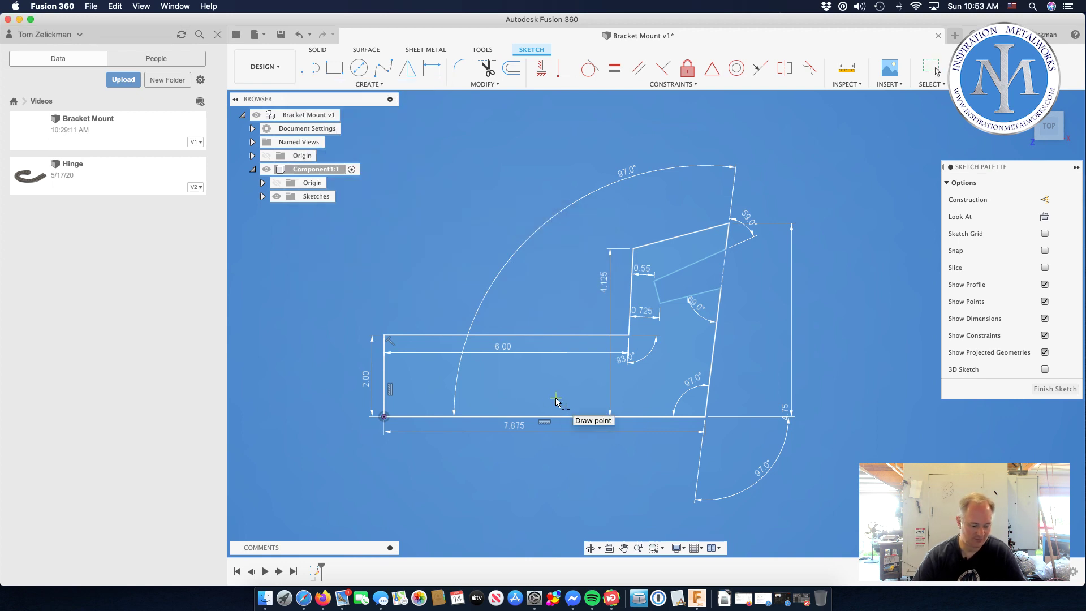
{"action": "left_click", "coordinate": [655, 400]}
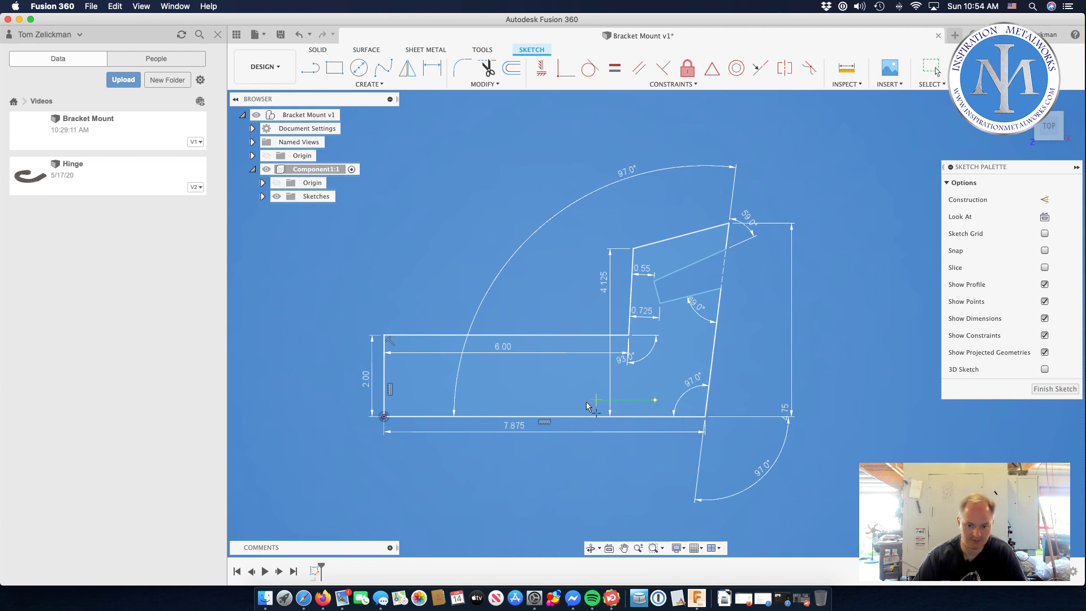
{"action": "left_click", "coordinate": [533, 401]}
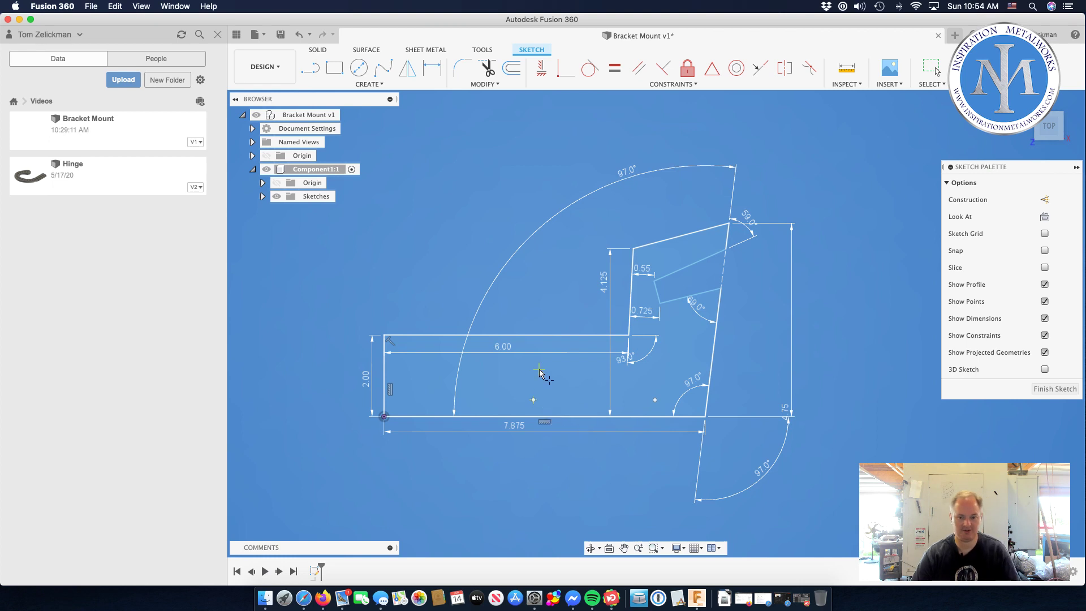
Step: Place three sketch points around the notch: between its inner end and the upright edge, above its upper edge, and below its lower edge
{"action": "left_click", "coordinate": [645, 298]}
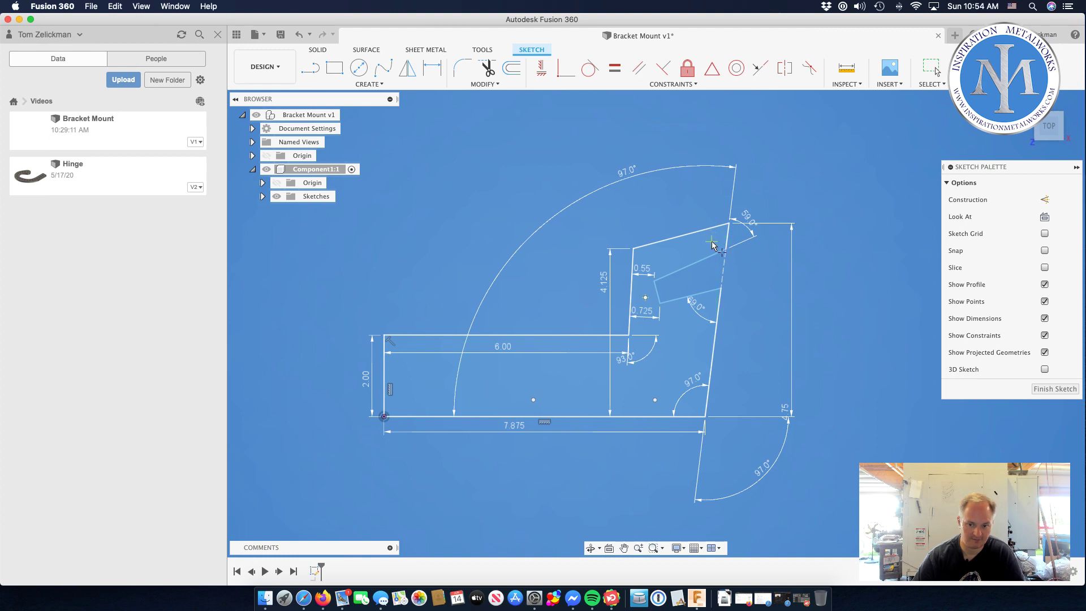
{"action": "scroll", "coordinate": [712, 245], "scroll_direction": "up", "scroll_amount": 5}
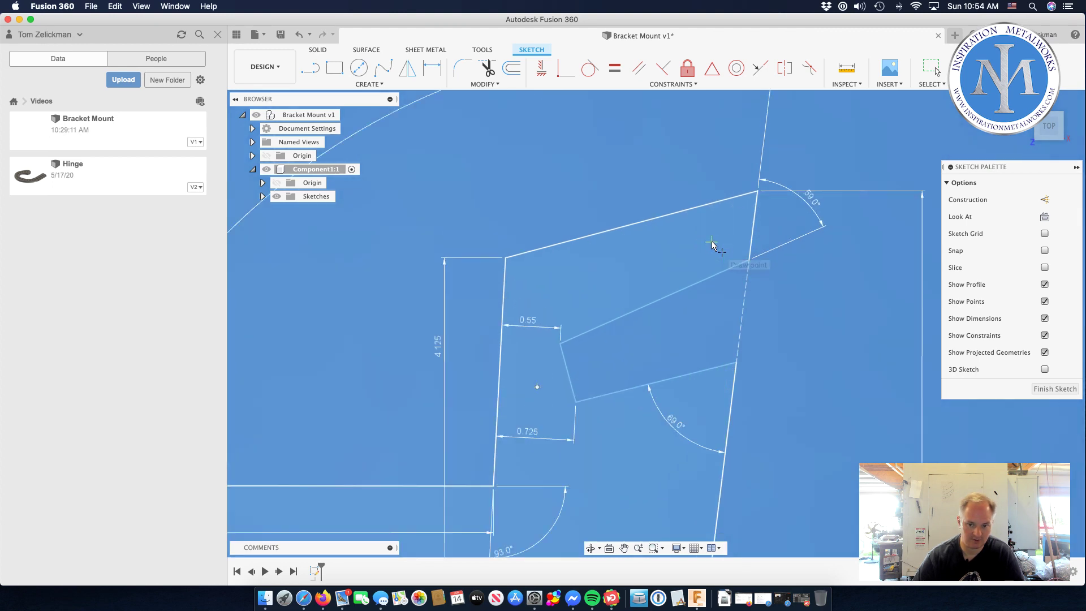
{"action": "left_click", "coordinate": [713, 241]}
{"action": "left_click", "coordinate": [707, 395]}
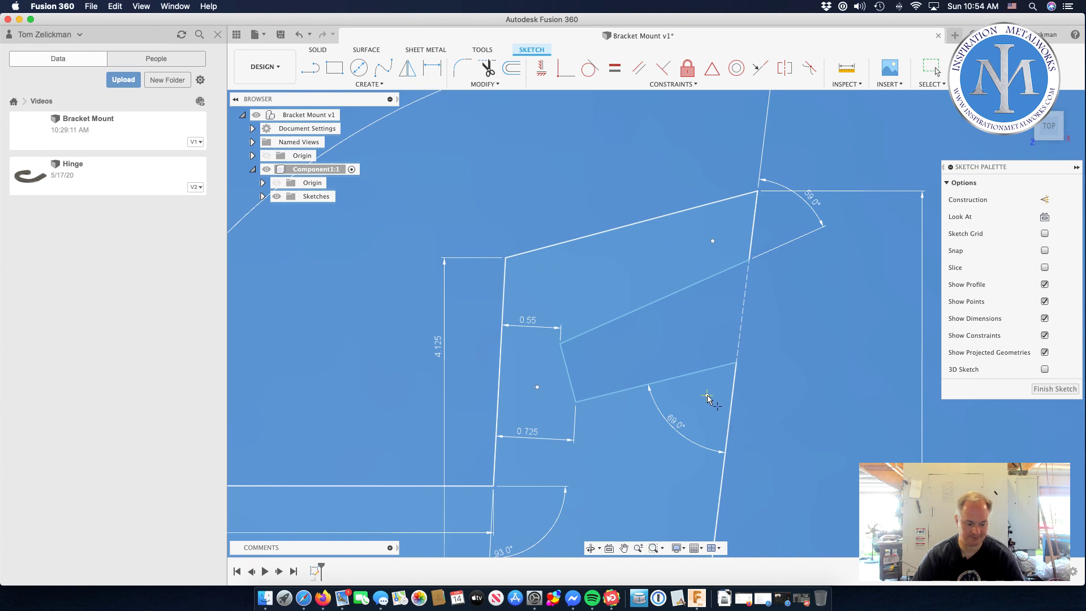
{"action": "key", "text": "Escape"}
{"action": "scroll", "coordinate": [822, 316], "scroll_direction": "down", "scroll_amount": 5}
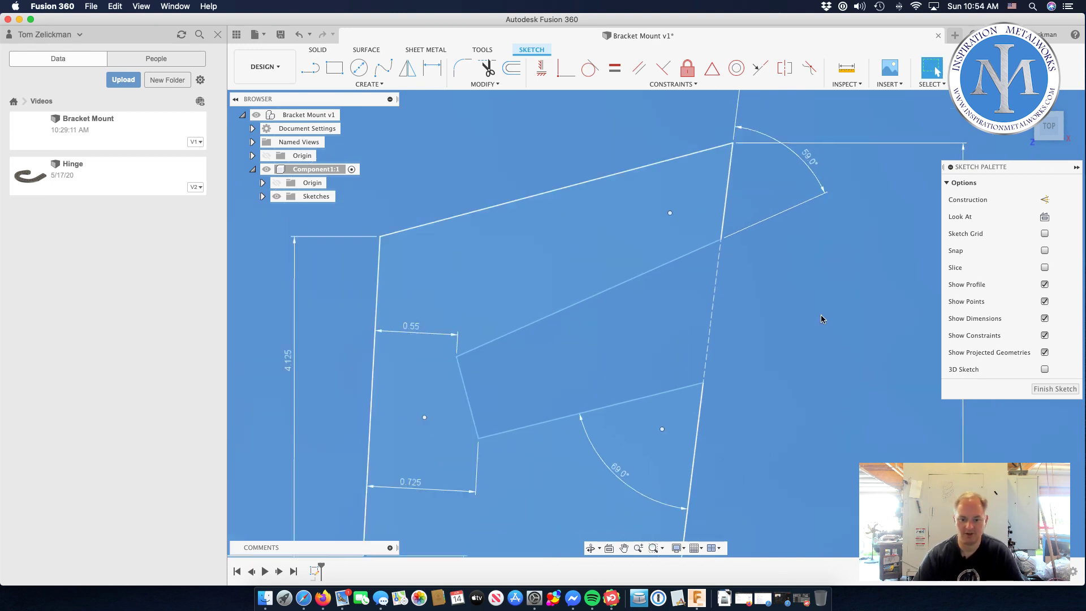
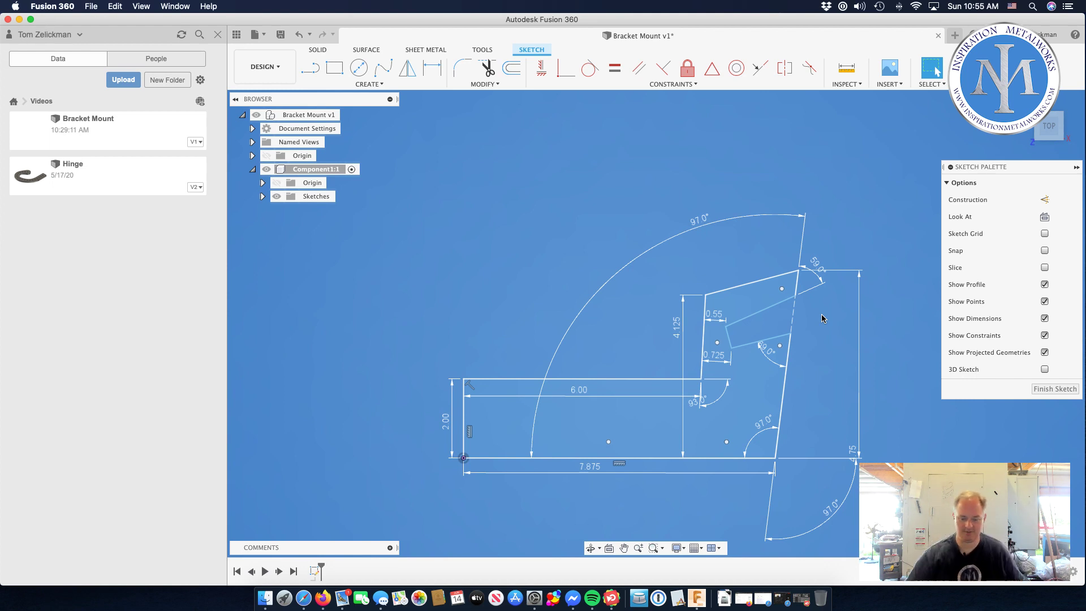
Step: Dimension the horizontal distance between the two points above the base edge at 94.5 mm
{"action": "key", "text": "d"}
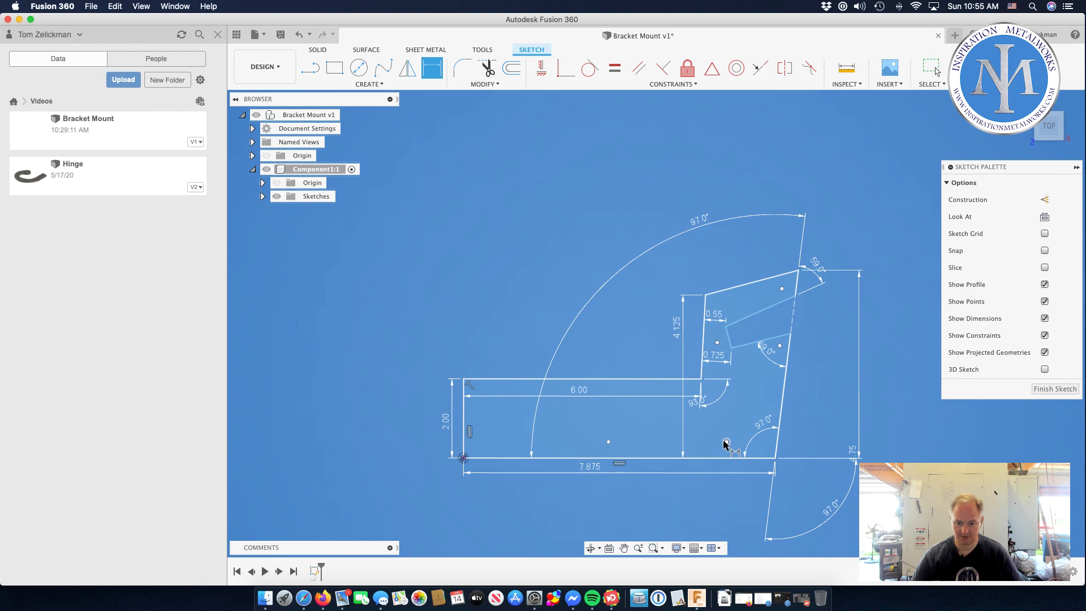
{"action": "left_click", "coordinate": [726, 442]}
{"action": "left_click", "coordinate": [609, 442]}
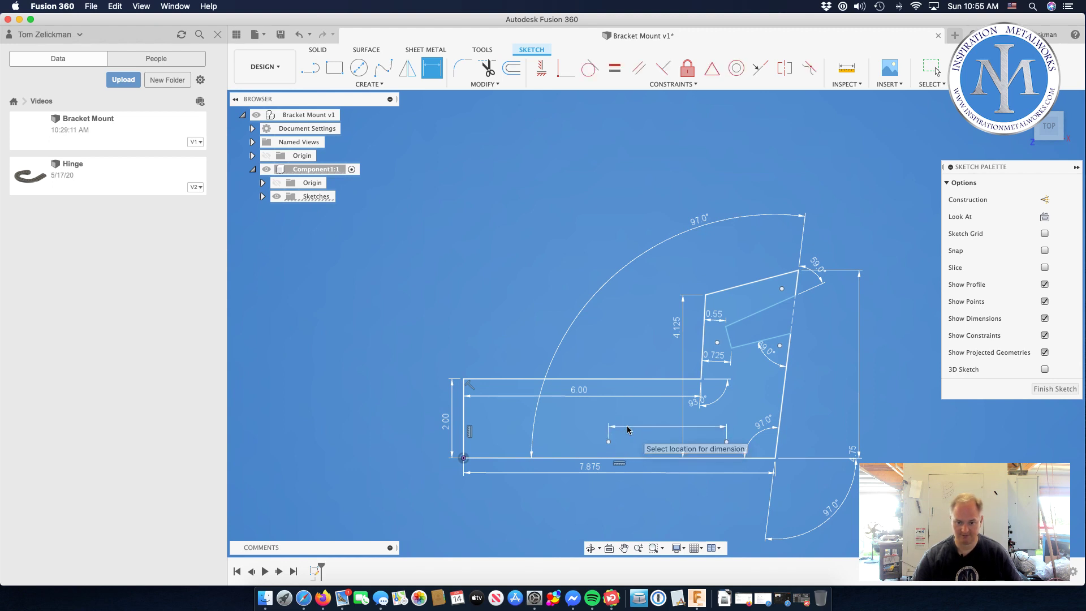
{"action": "left_click", "coordinate": [627, 429]}
{"action": "type", "text": "94.5mm"}
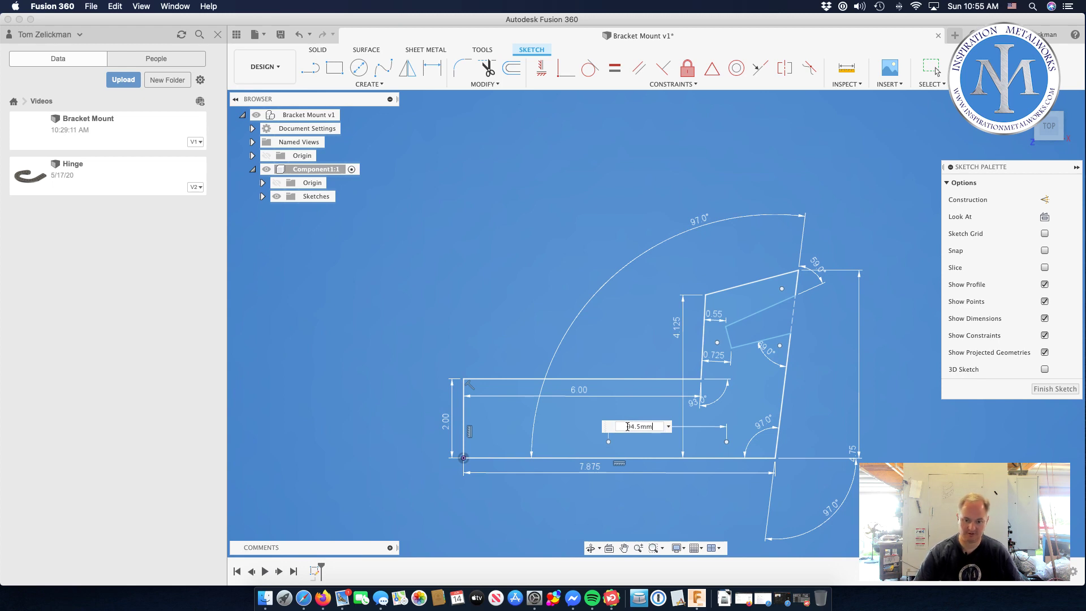
{"action": "key", "text": "Return"}
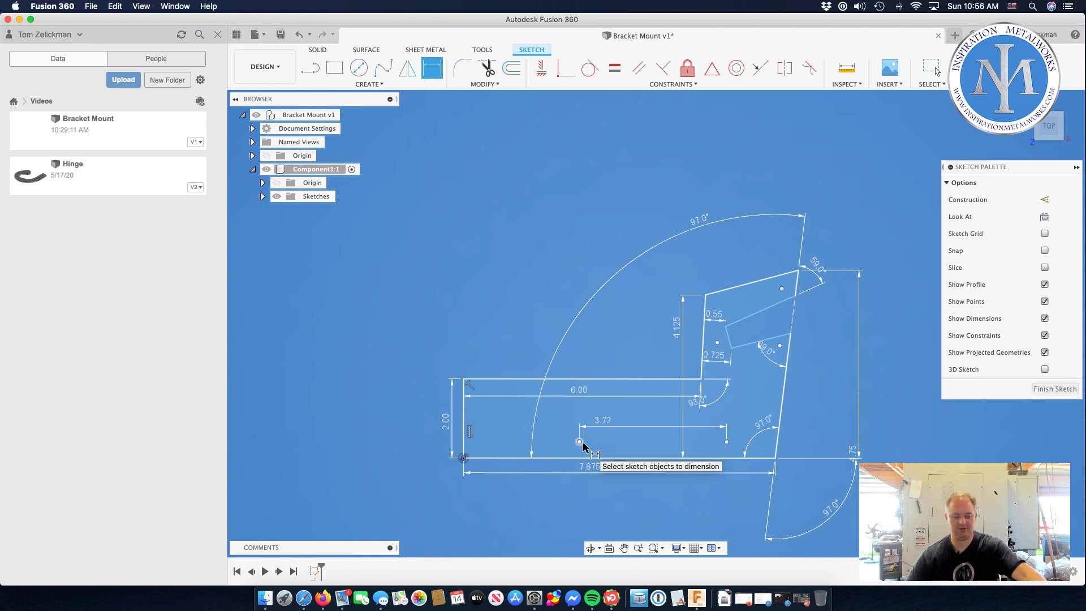
Step: Dimension the mid-base point 10 mm above the bracket's base edge
{"action": "left_click", "coordinate": [580, 441]}
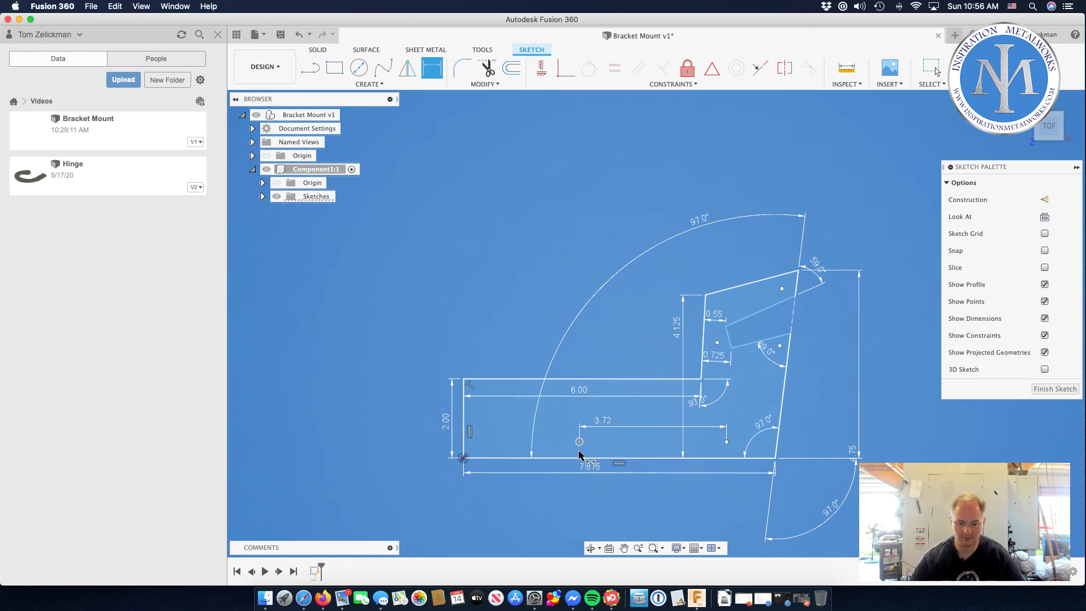
{"action": "left_click", "coordinate": [605, 451]}
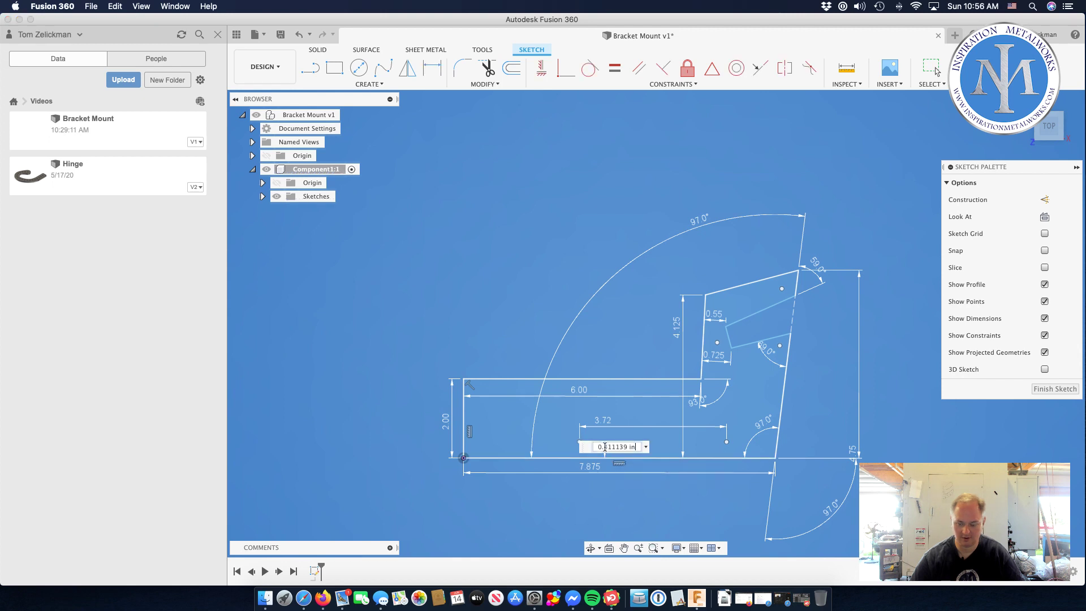
{"action": "type", "text": "10mm"}
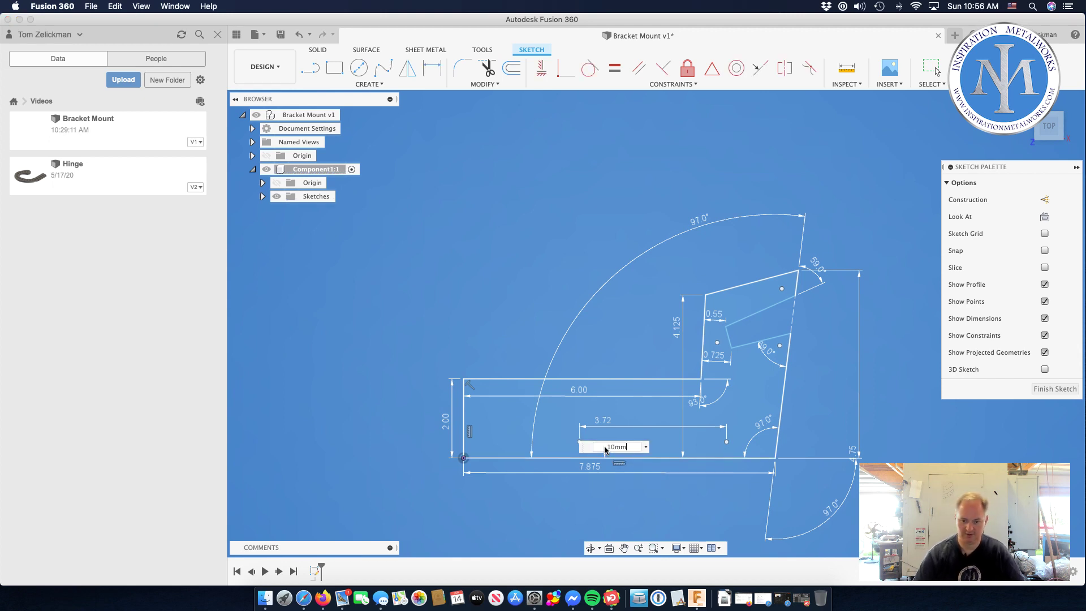
{"action": "key", "text": "Return"}
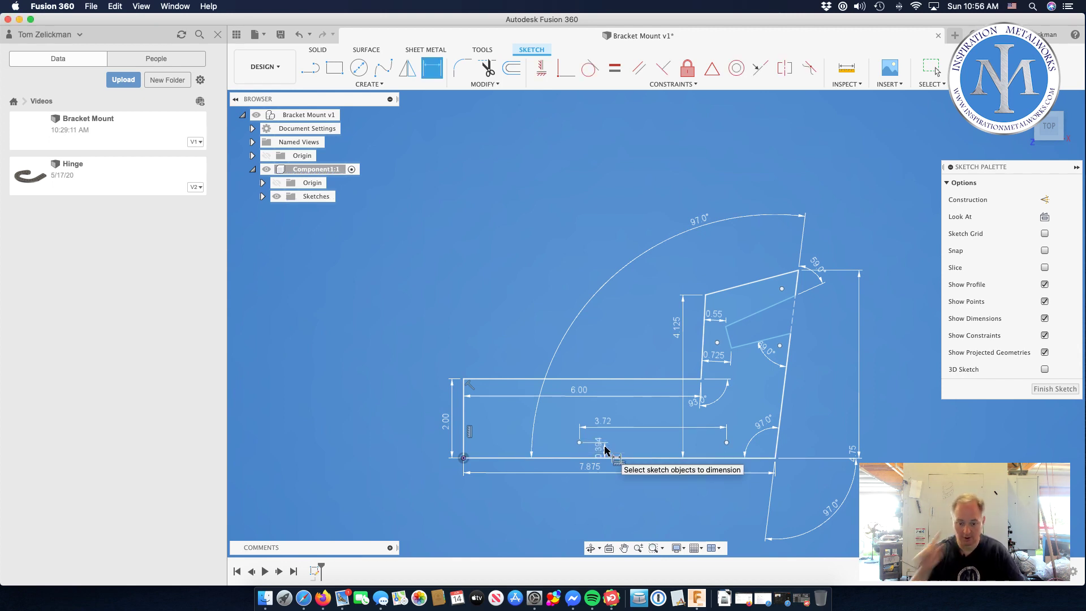
Step: Check the YouTube live chat in Safari for new messages, and open the YouTube Studio stream page to check the broadcast
{"action": "left_click", "coordinate": [305, 597]}
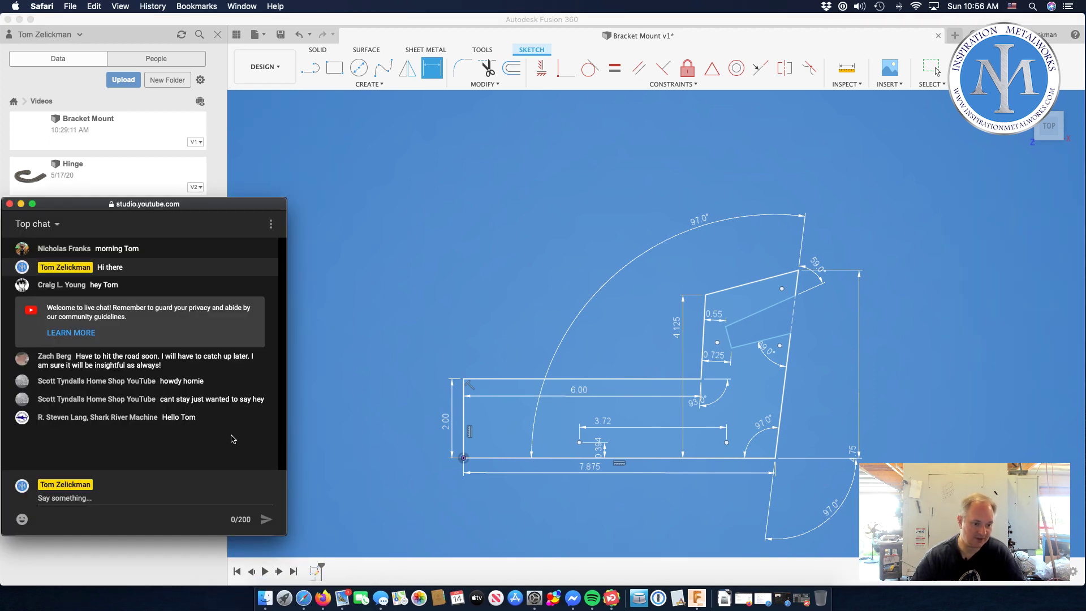
{"action": "left_click", "coordinate": [519, 265]}
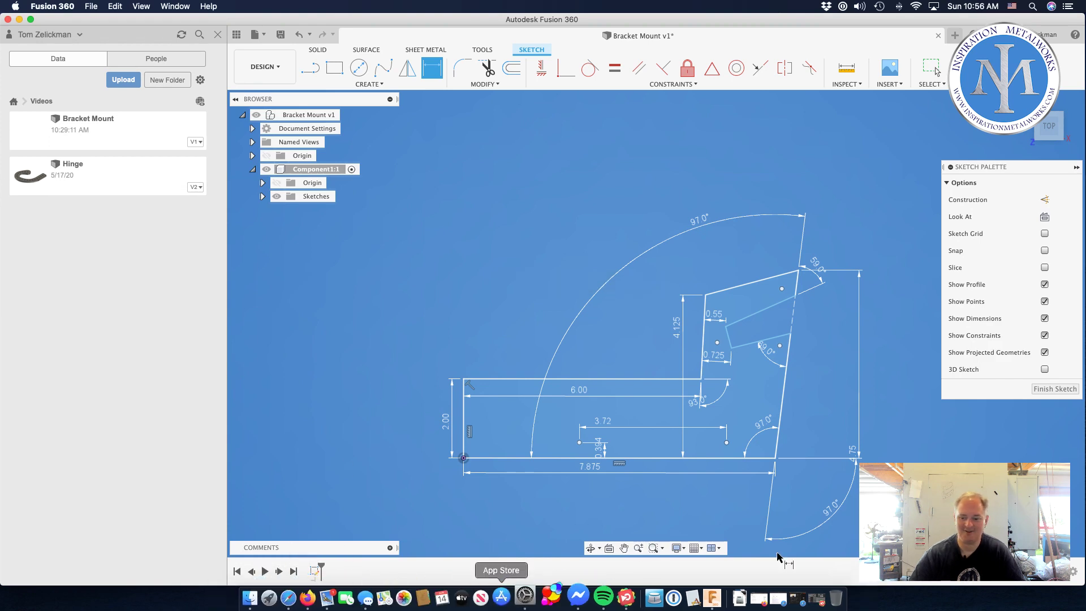
{"action": "left_click", "coordinate": [781, 596]}
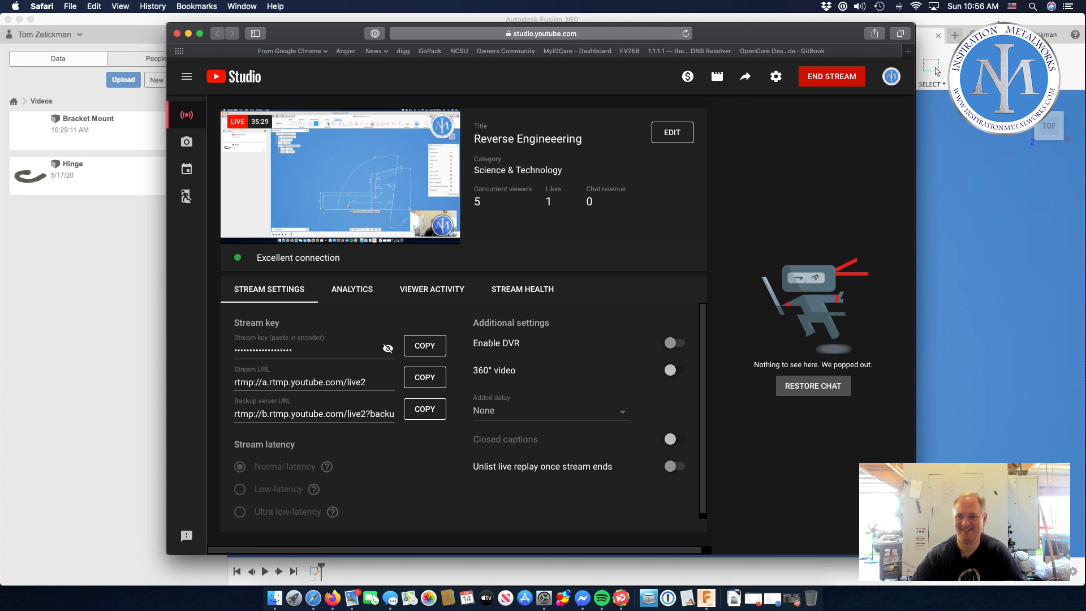
Step: Switch back to Fusion 360 and dimension the left base point 2.875 in from the bracket's left vertical edge
{"action": "left_click", "coordinate": [188, 34]}
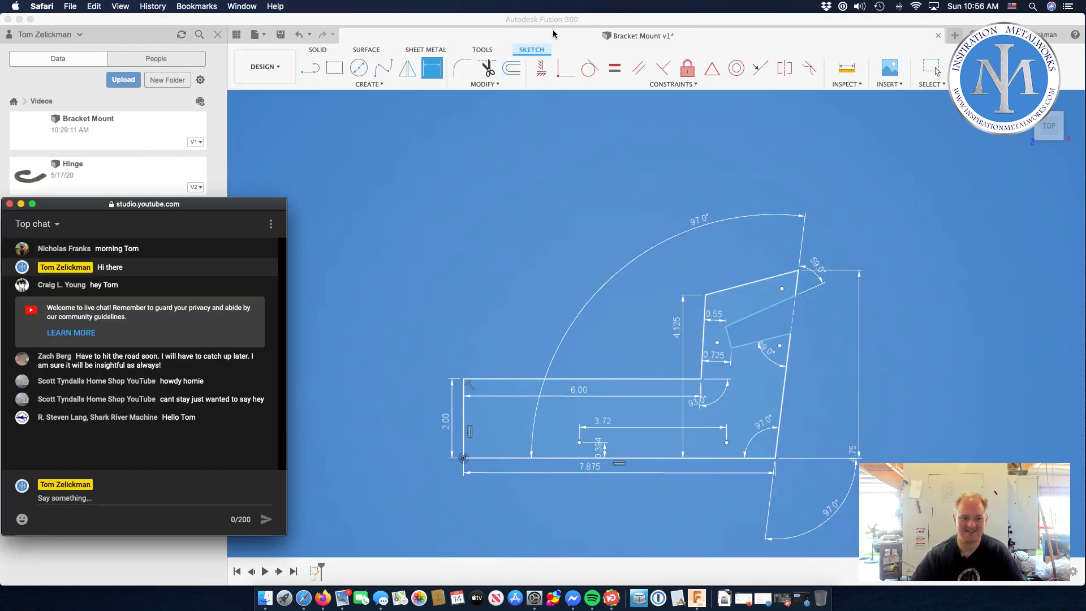
{"action": "left_click", "coordinate": [665, 42]}
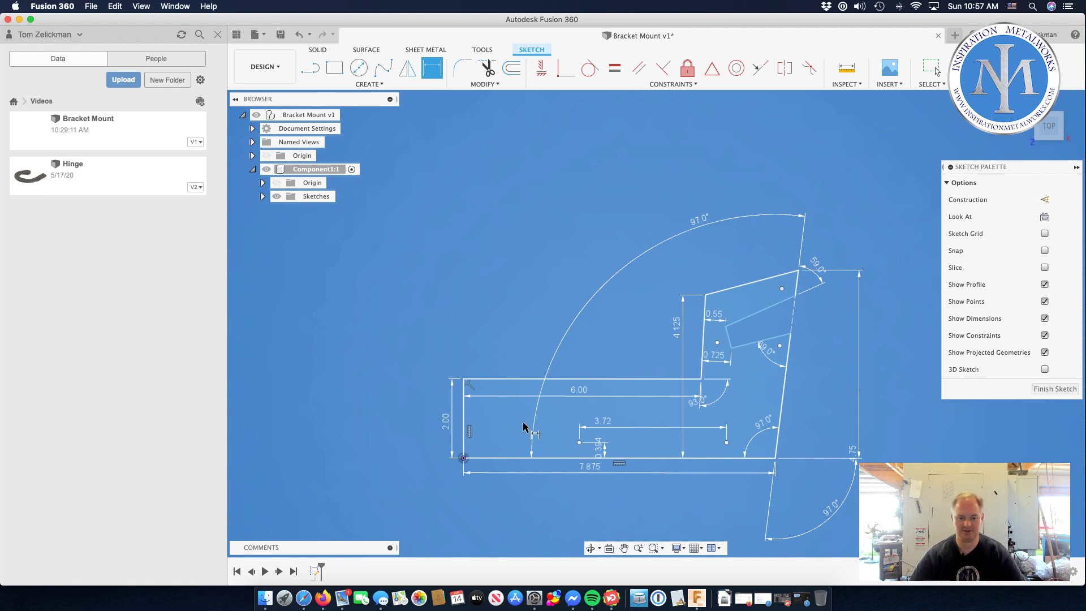
{"action": "left_click", "coordinate": [580, 442]}
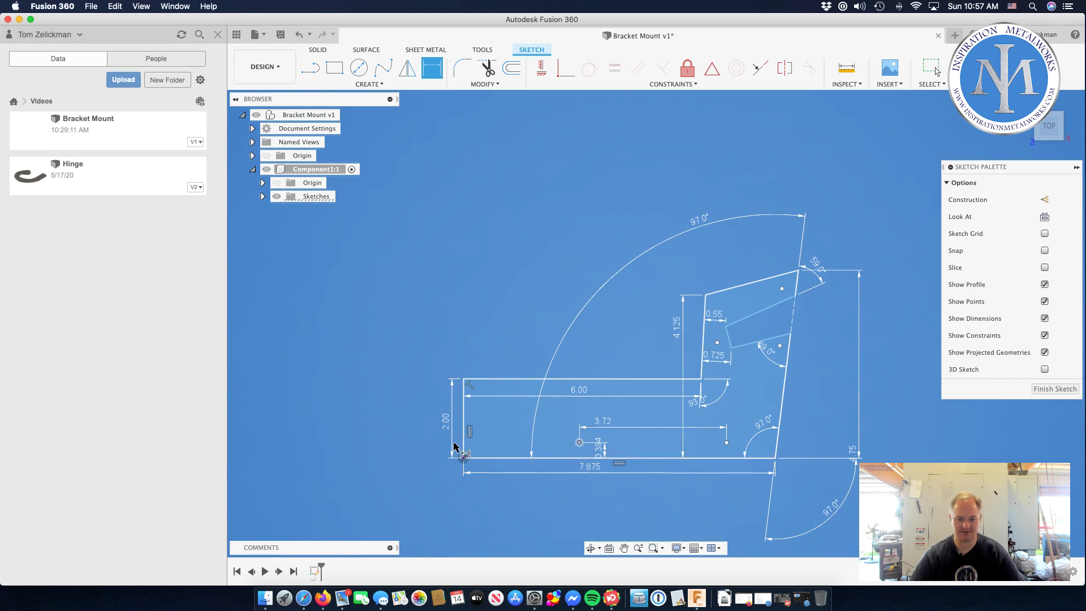
{"action": "left_click", "coordinate": [464, 444]}
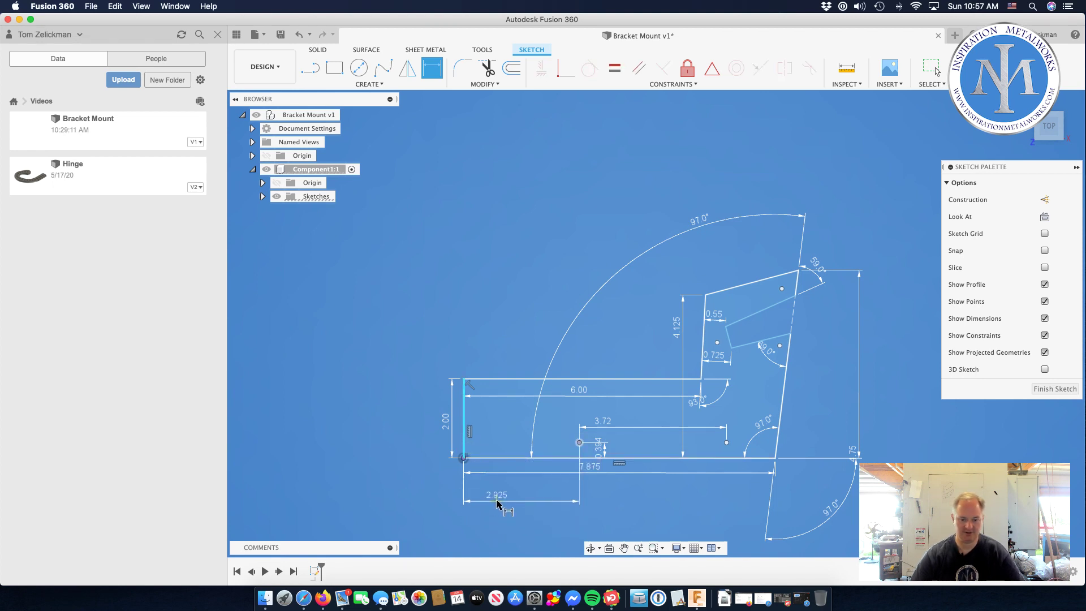
{"action": "left_click", "coordinate": [501, 502]}
{"action": "type", "text": "2"}
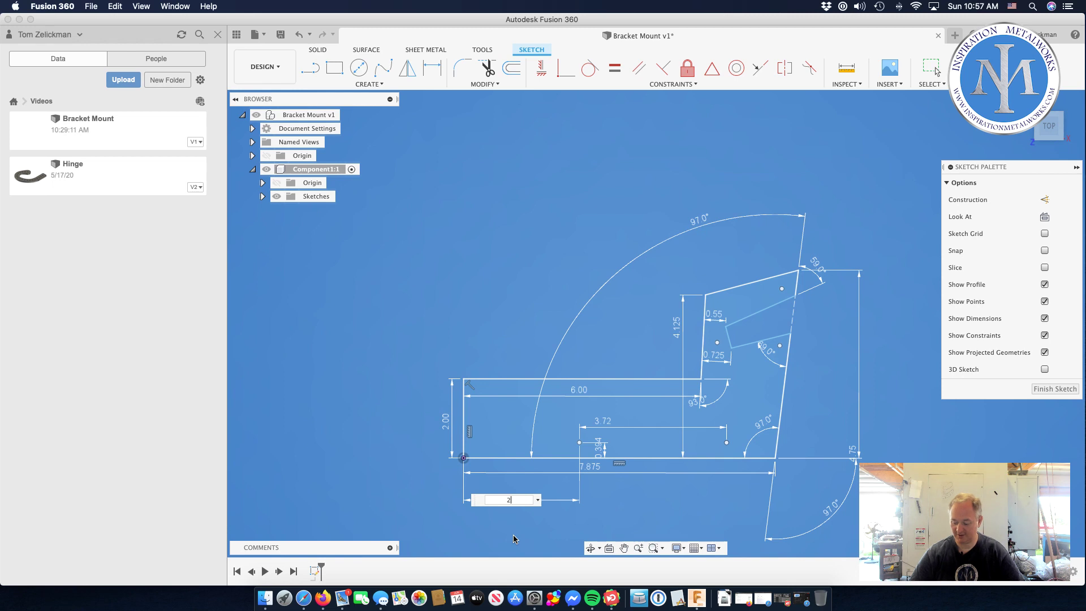
{"action": "type", "text": ".875"}
{"action": "key", "text": "Return"}
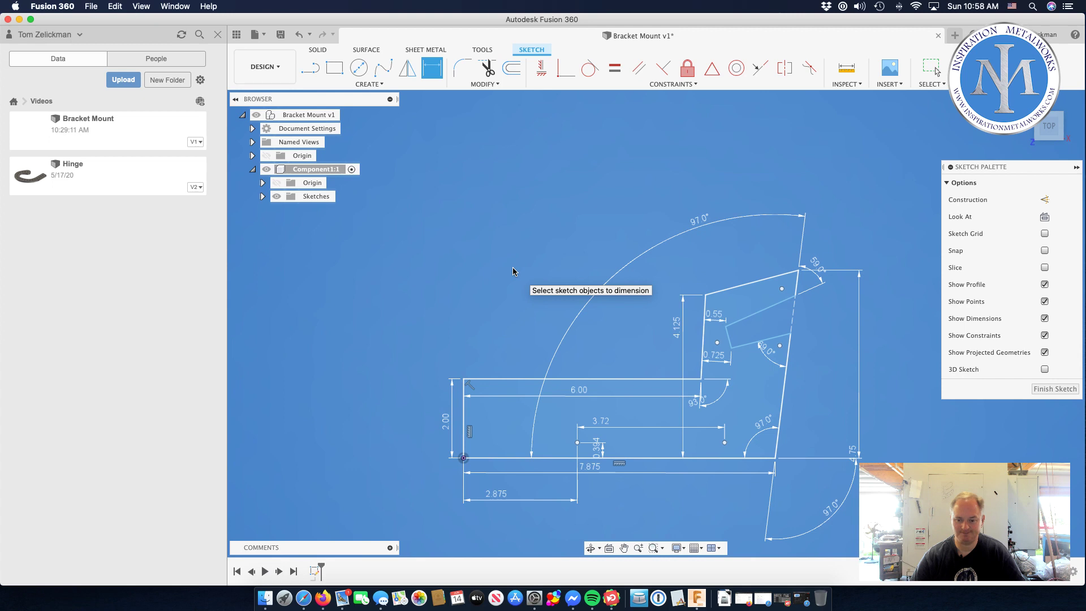
{"action": "key", "text": "Escape"}
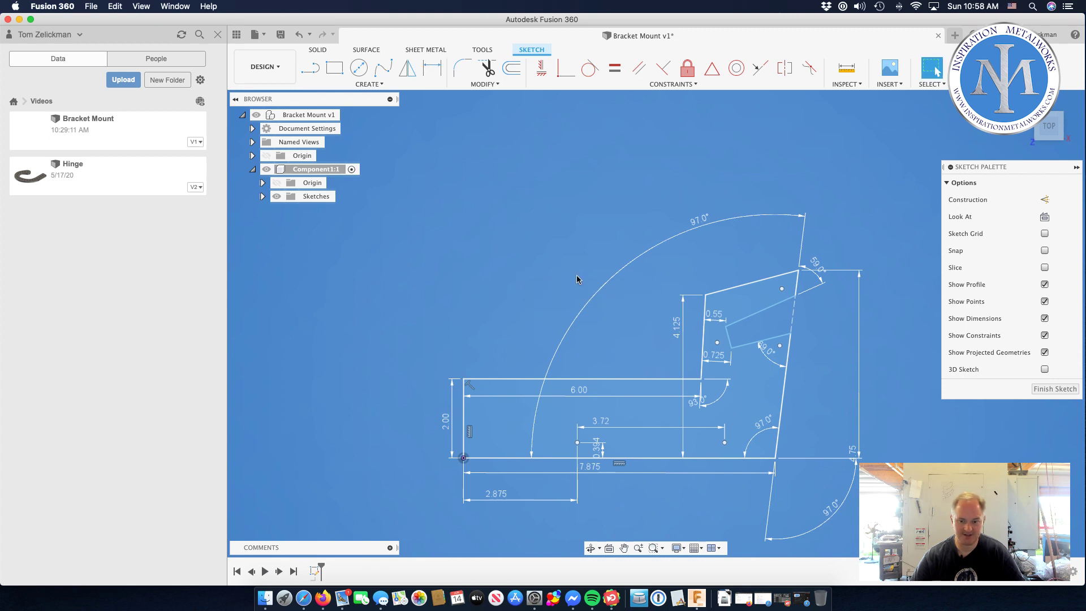
Step: Save the bracket design as a new version with the description "User Saved"
{"action": "left_click", "coordinate": [790, 291]}
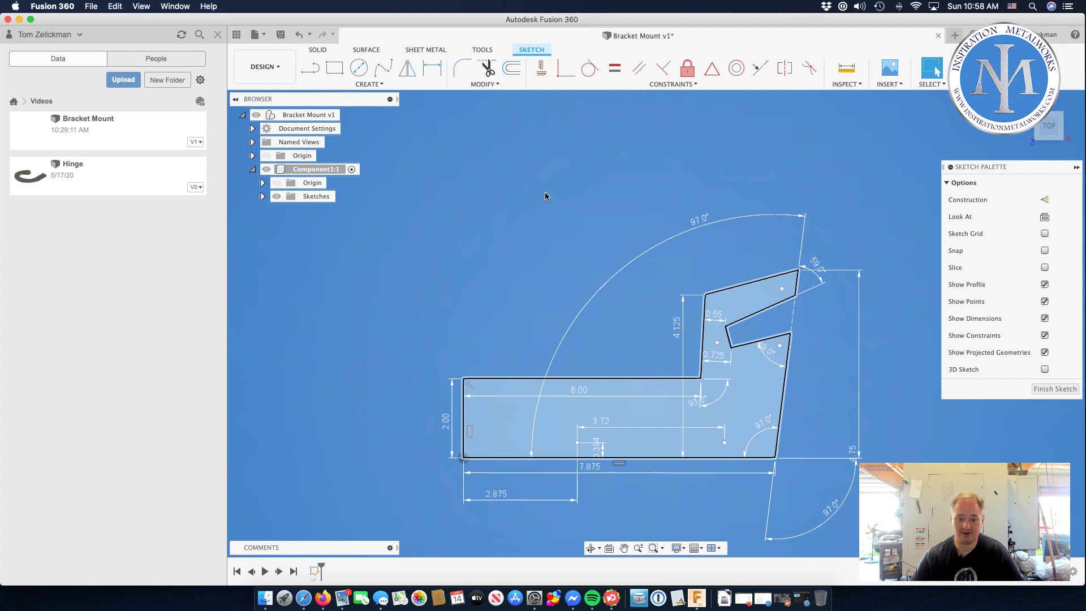
{"action": "left_click", "coordinate": [434, 328]}
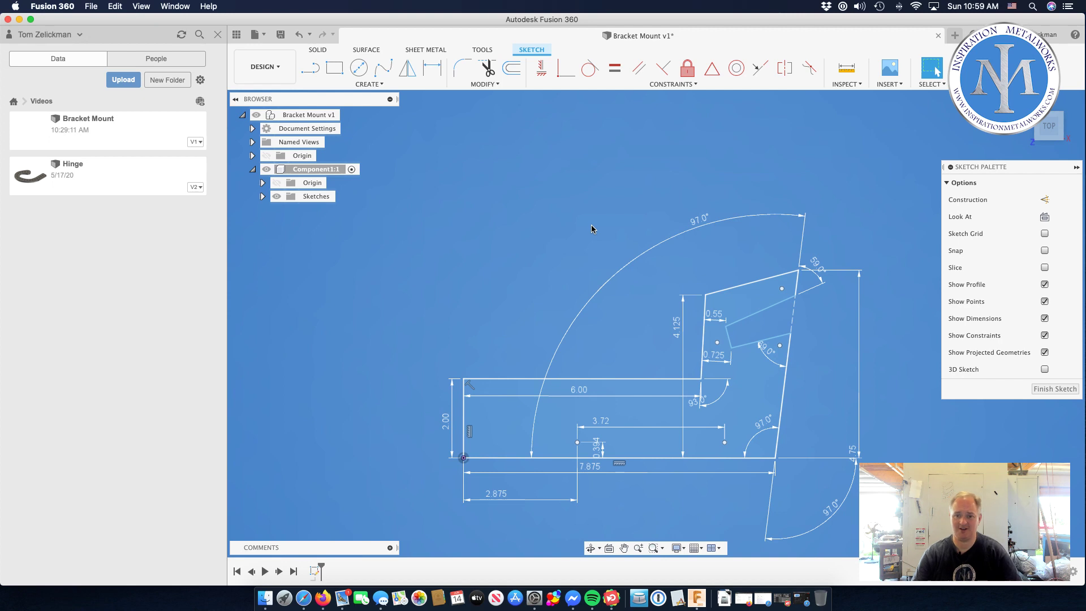
{"action": "left_click", "coordinate": [280, 35]}
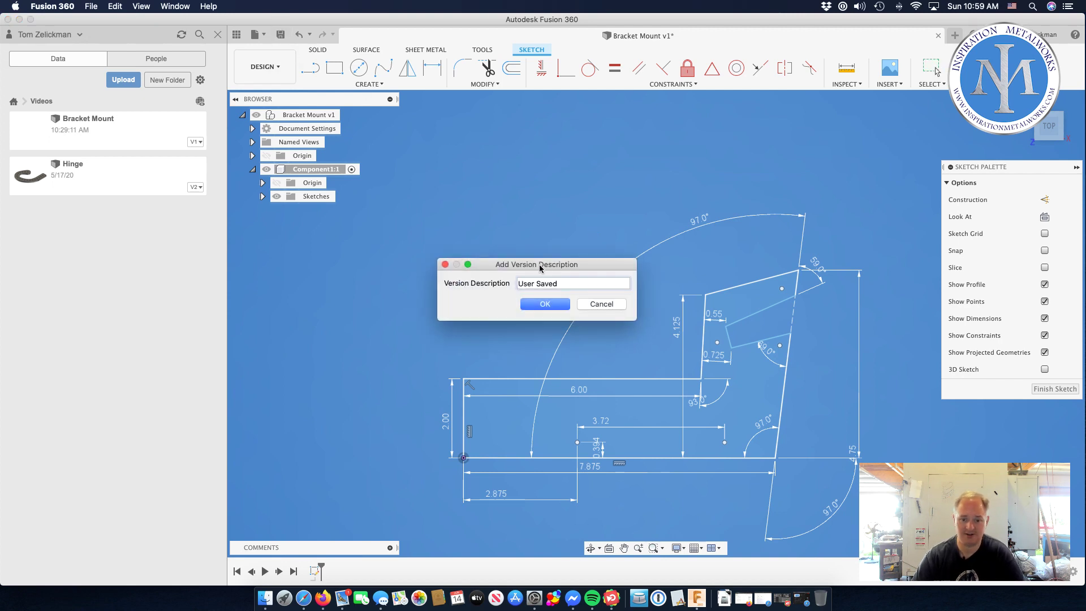
{"action": "left_click", "coordinate": [545, 304]}
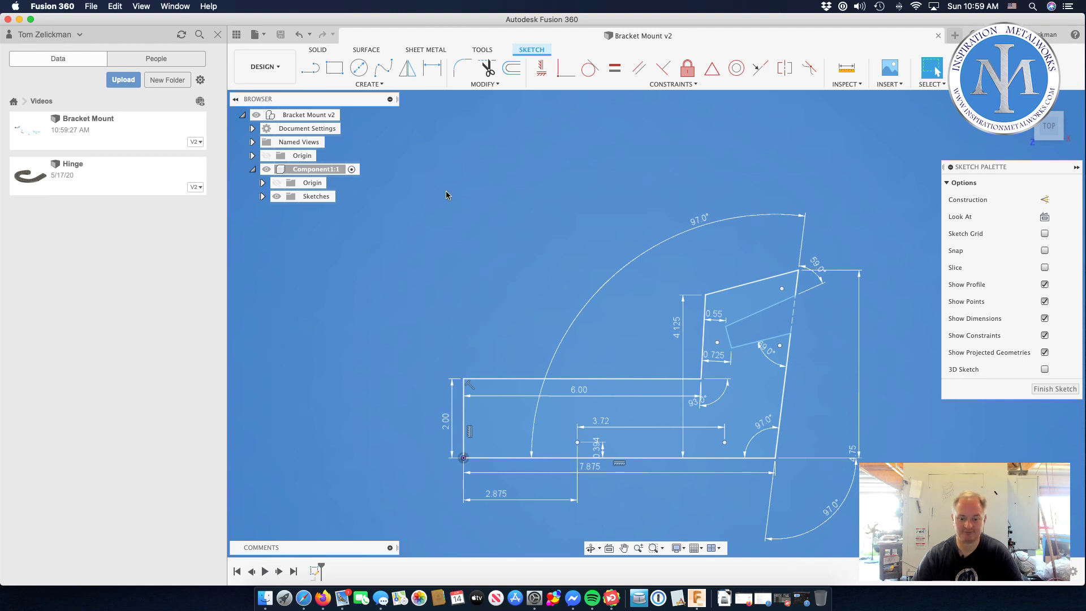
Step: Check the YouTube live chat in Safari for new messages, and return to the bracket sketch in Fusion 360
{"action": "left_click", "coordinate": [304, 598]}
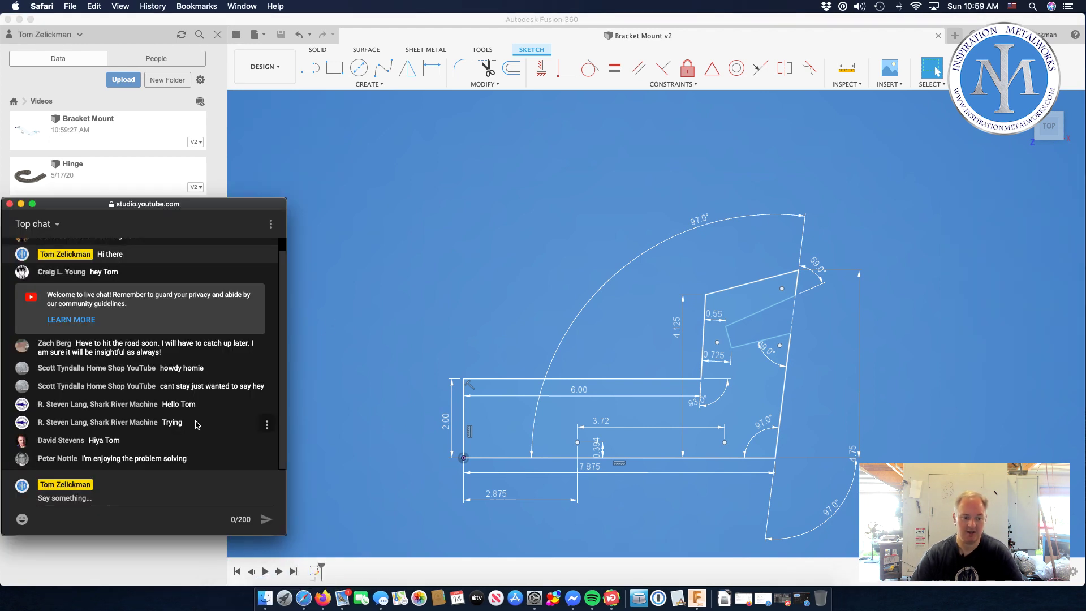
{"action": "left_click", "coordinate": [505, 190]}
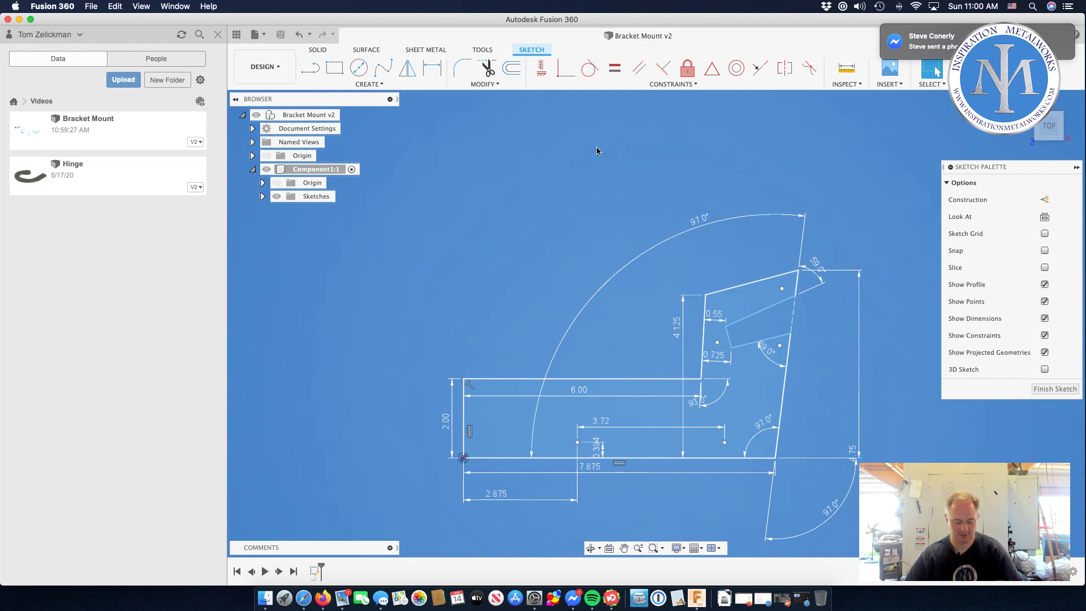
Step: Dimension the point beside the notch's inner end 6.5 mm from the upright's left edge
{"action": "key", "text": "d"}
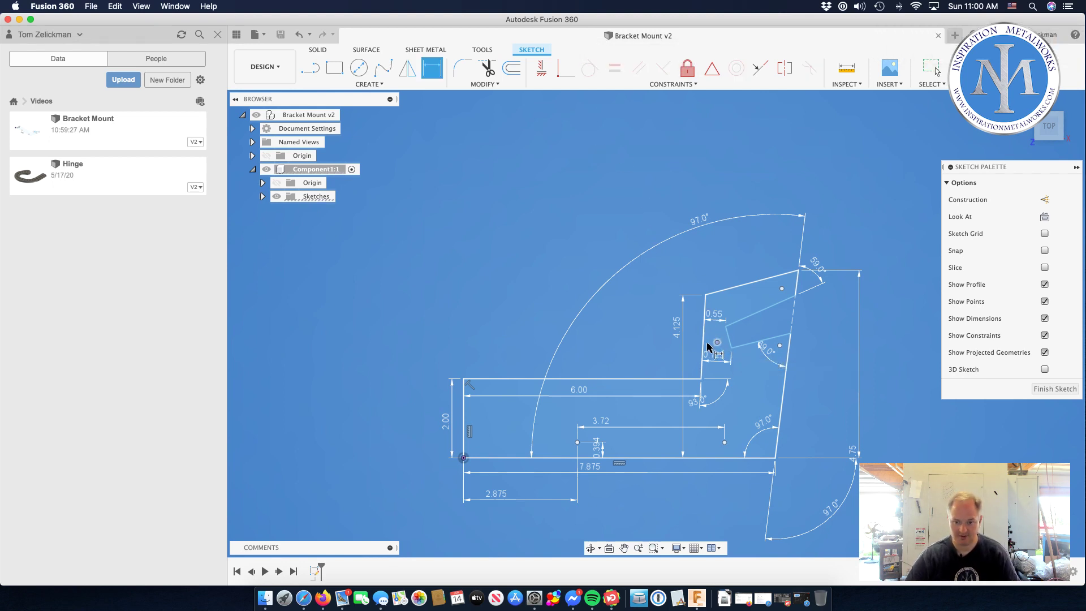
{"action": "left_click", "coordinate": [717, 343]}
{"action": "left_click", "coordinate": [720, 266]}
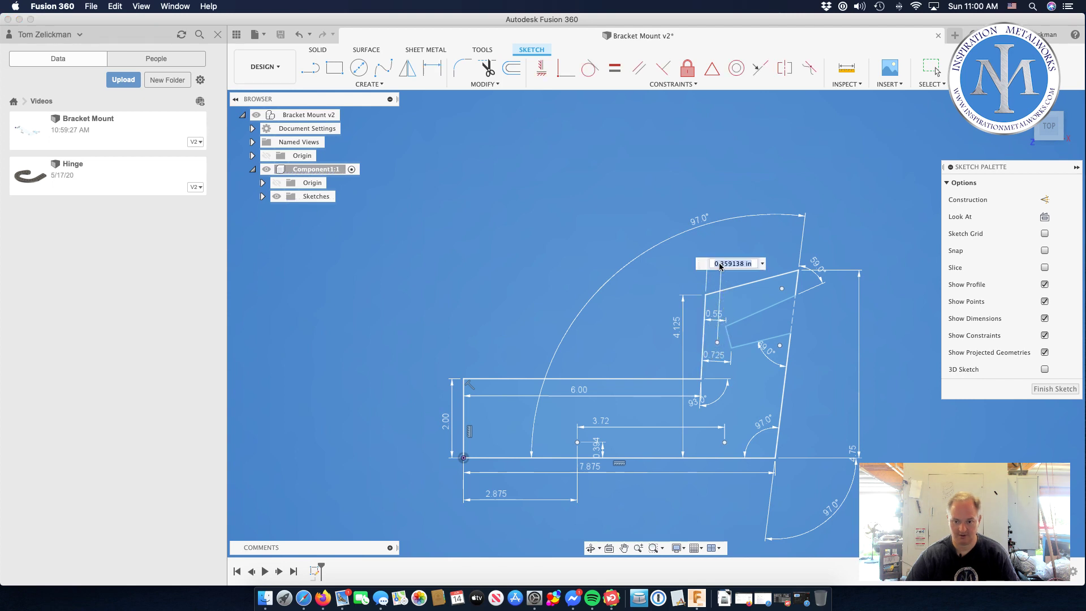
{"action": "type", "text": "6.5mm"}
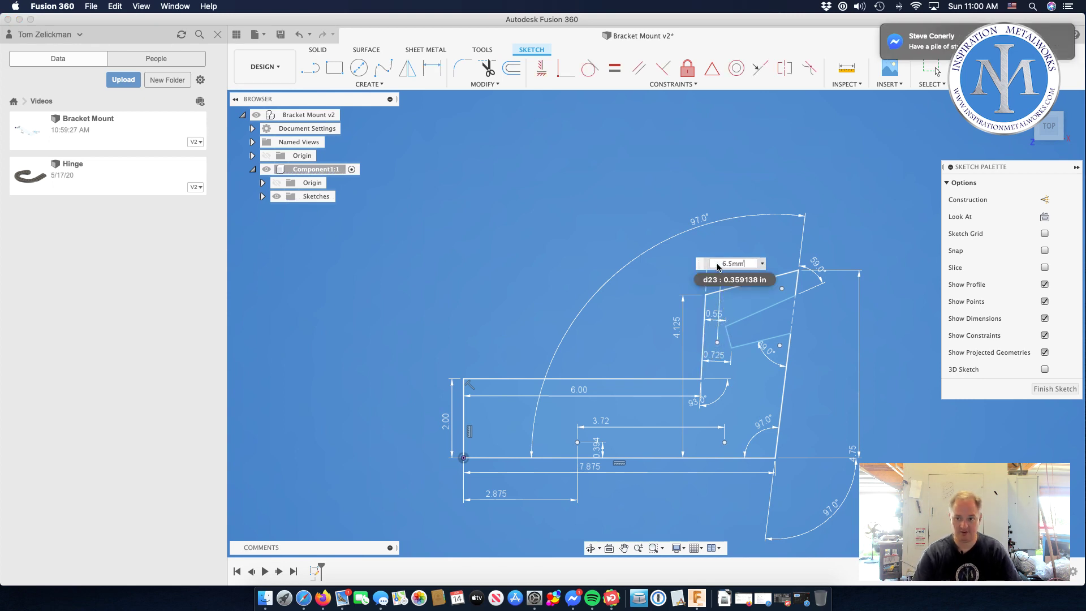
{"action": "key", "text": "Return"}
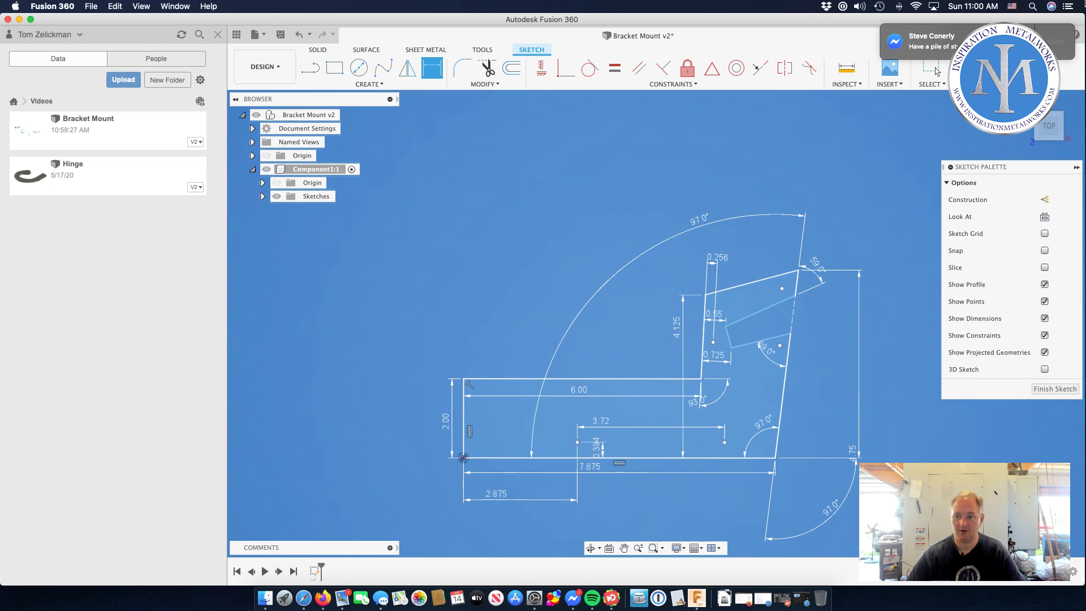
Step: Open the macOS Notification Center to check it, and close it again
{"action": "left_click", "coordinate": [1068, 6]}
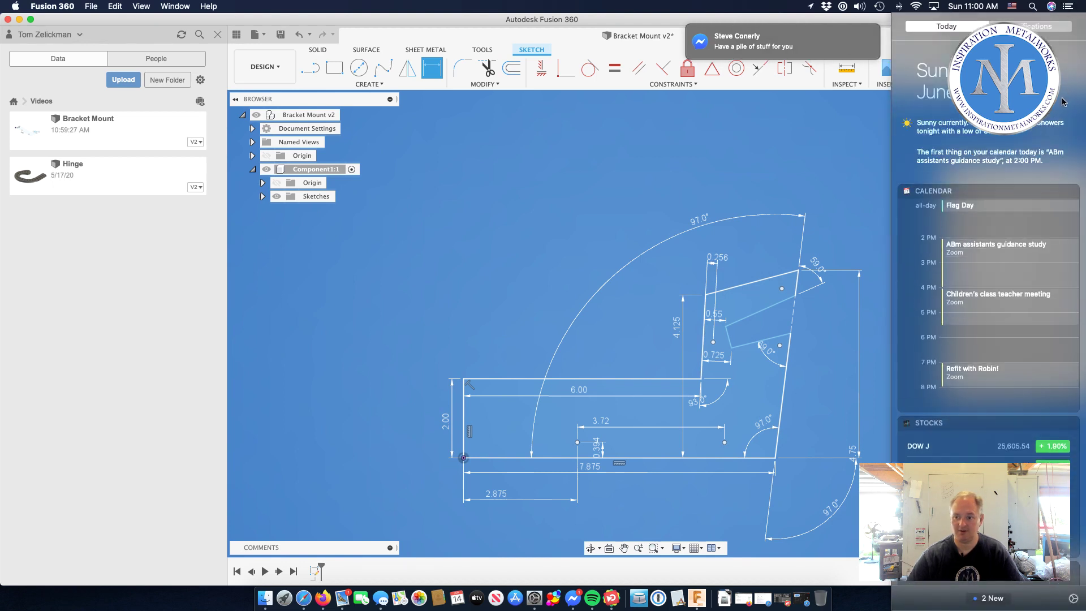
{"action": "left_click", "coordinate": [1073, 4]}
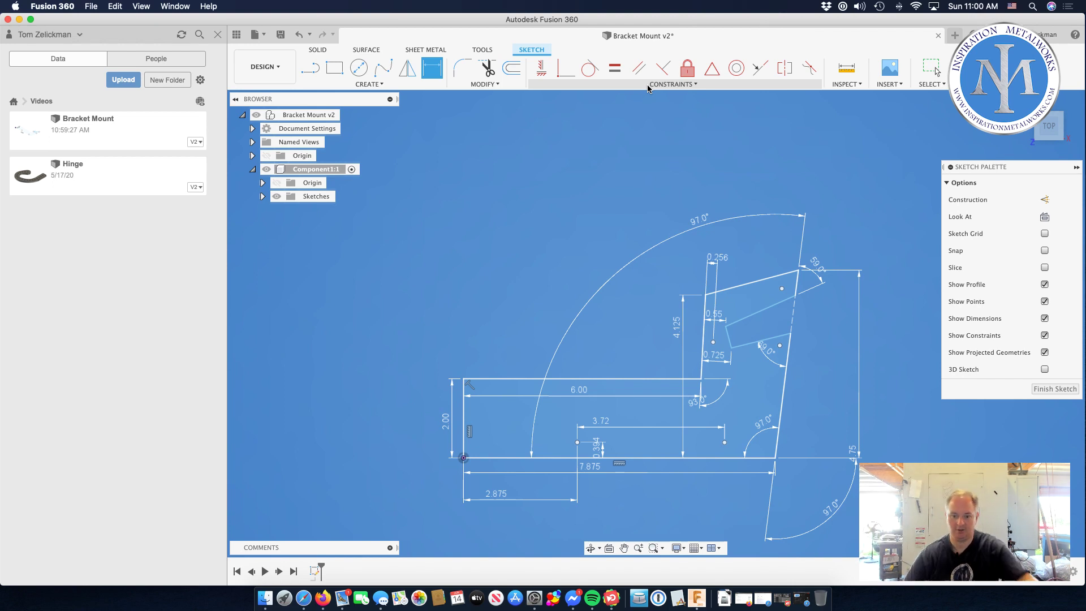
Step: Dimension the point beside the notch's inner end 75 mm above the bracket's base edge
{"action": "left_click", "coordinate": [713, 342]}
{"action": "left_click", "coordinate": [715, 457]}
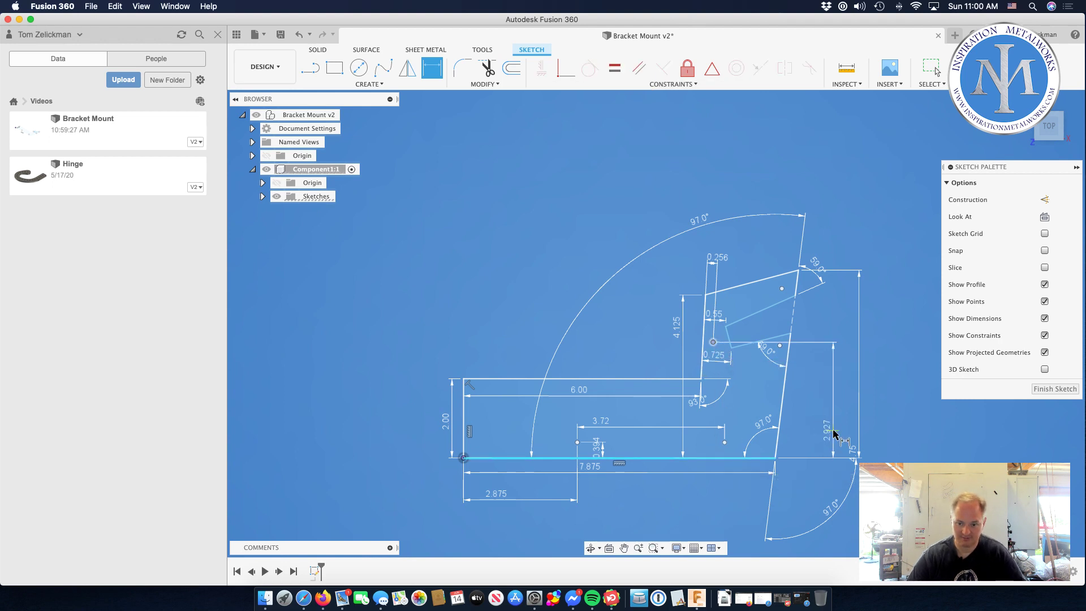
{"action": "left_click", "coordinate": [830, 434]}
{"action": "type", "text": "75mm"}
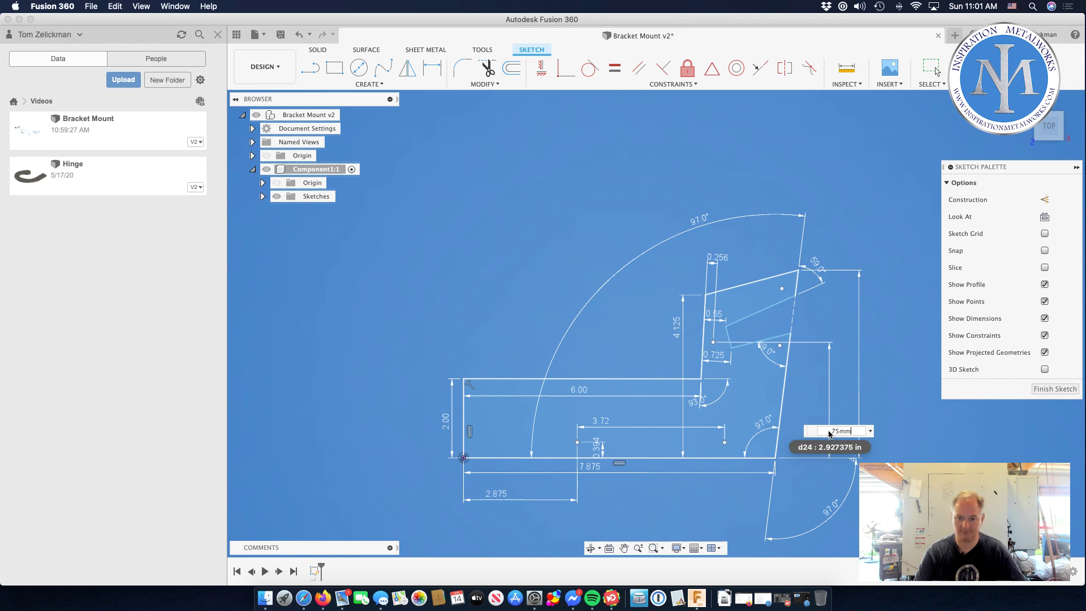
{"action": "key", "text": "Return"}
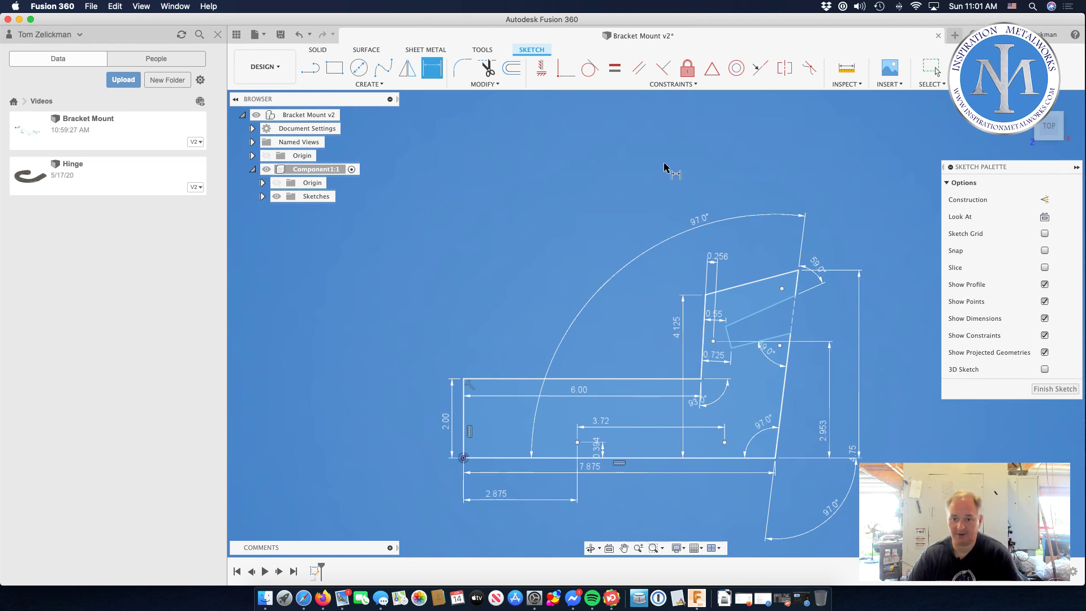
Step: Apply a Horizontal/Vertical constraint between the point below the notch and the point beside its inner end
{"action": "left_click", "coordinate": [541, 68]}
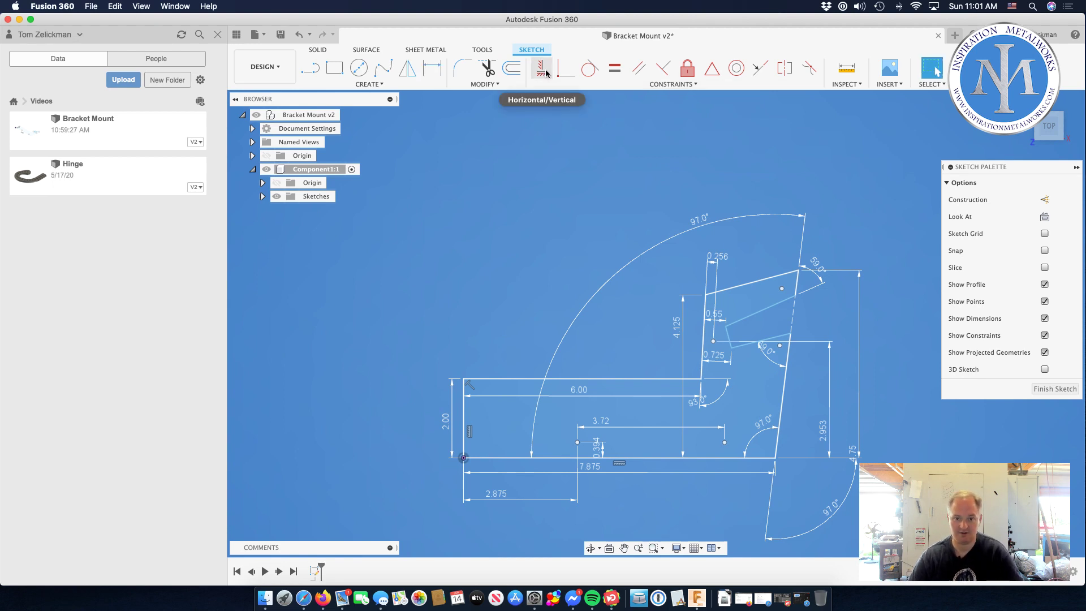
{"action": "left_click", "coordinate": [780, 346]}
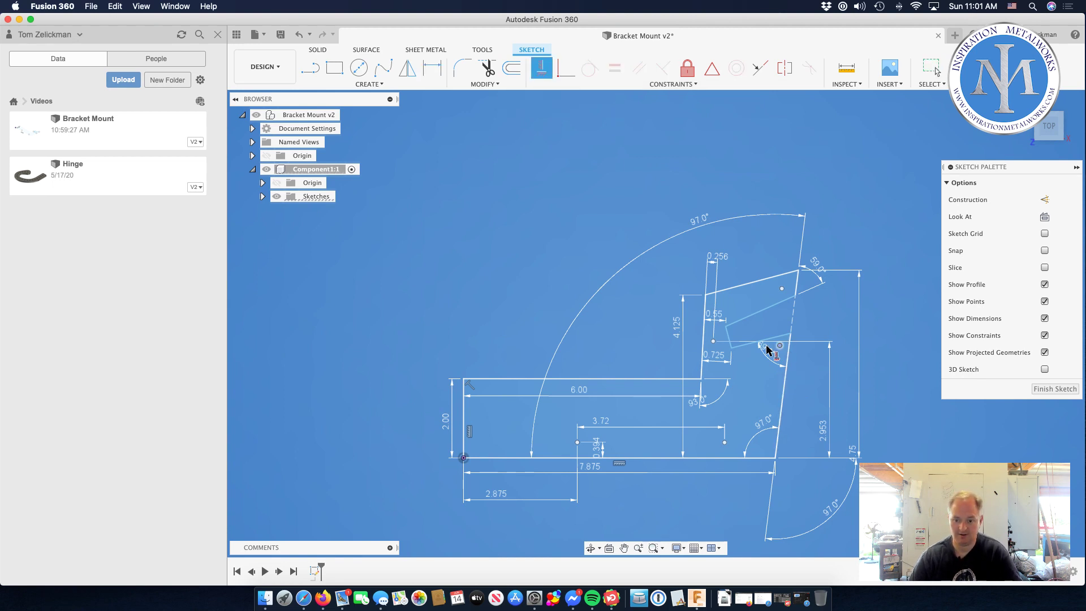
{"action": "left_click", "coordinate": [714, 342]}
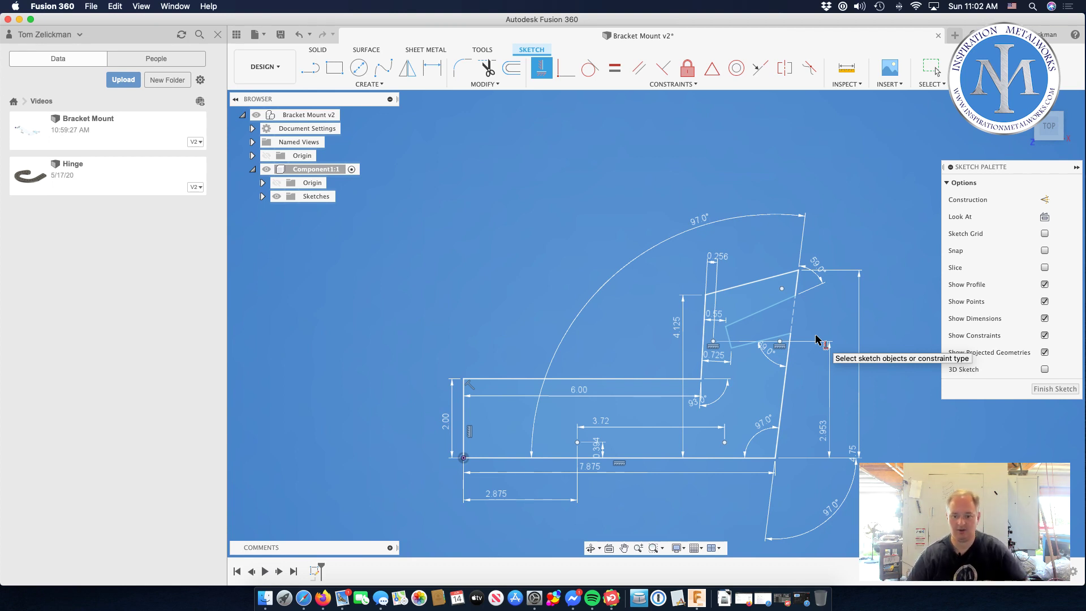
{"action": "key", "text": "Escape"}
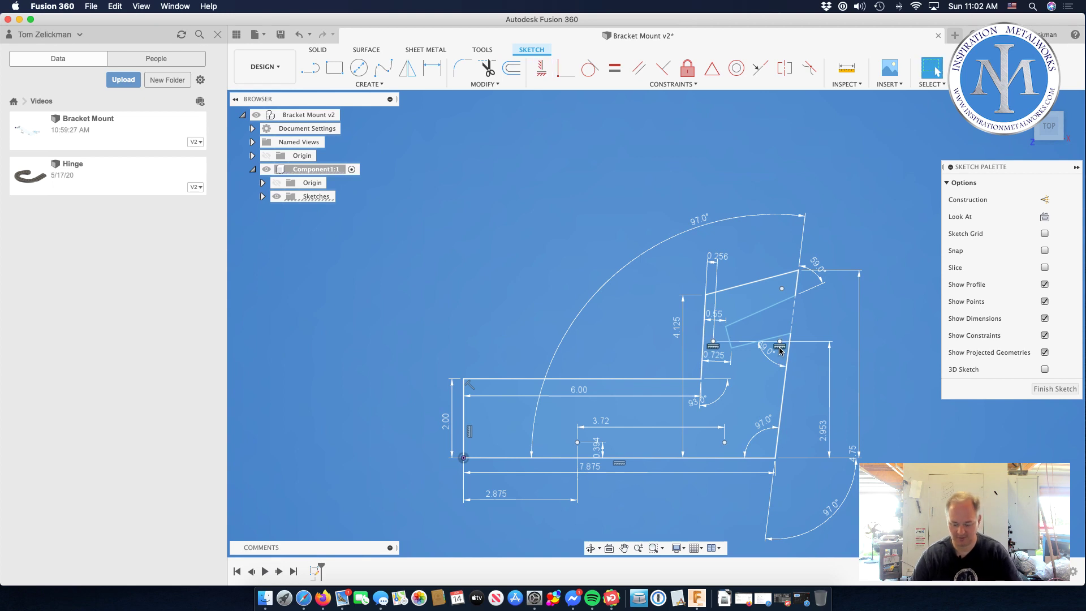
Step: Delete the horizontal constraint linking the two points beside and below the notch
{"action": "key", "text": "d"}
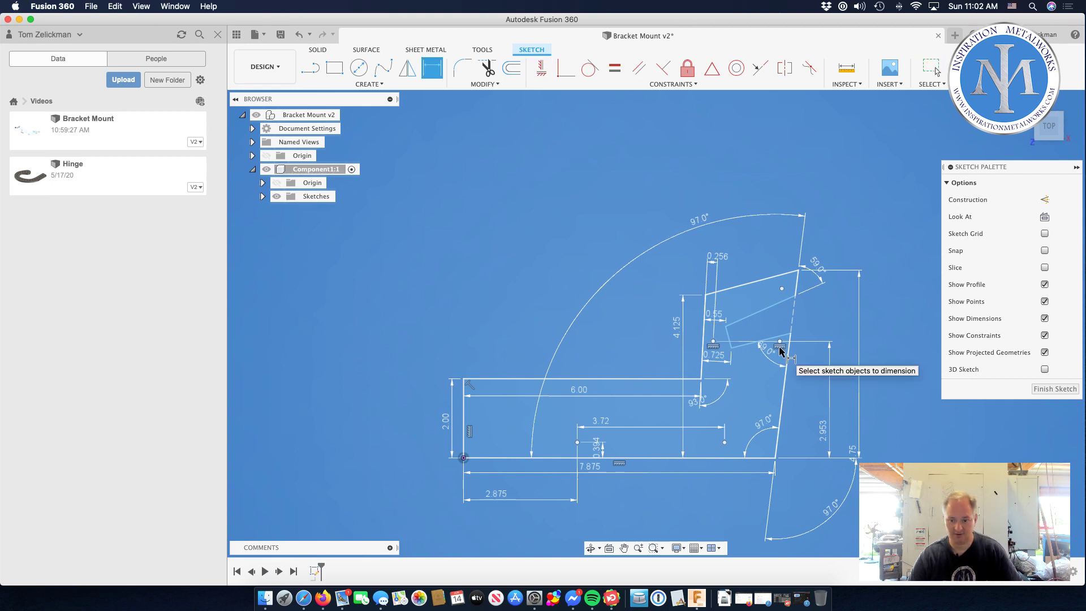
{"action": "key", "text": "Escape"}
{"action": "left_click", "coordinate": [781, 346]}
{"action": "key", "text": "Delete"}
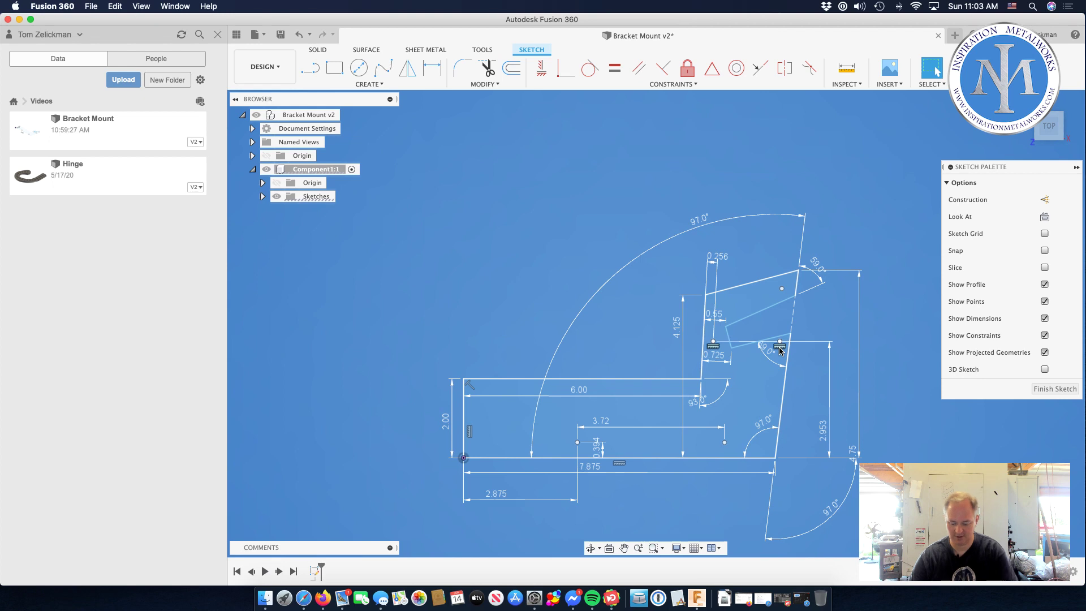
Step: Dimension the point below the notch's lower edge 2.992 in above the bracket's base edge
{"action": "key", "text": "d"}
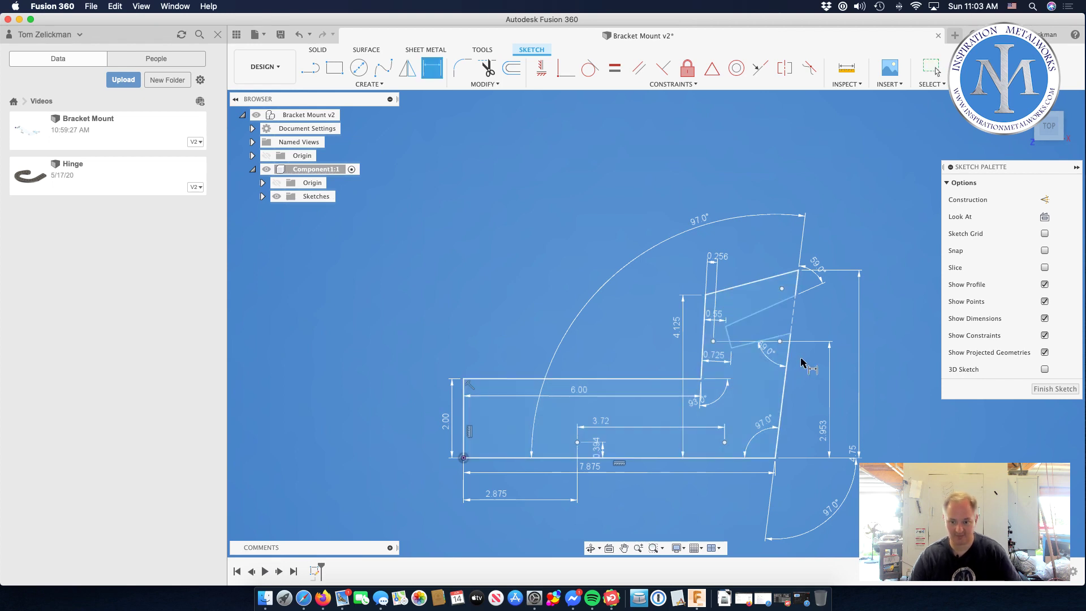
{"action": "left_click", "coordinate": [780, 342]}
{"action": "left_click", "coordinate": [751, 457]}
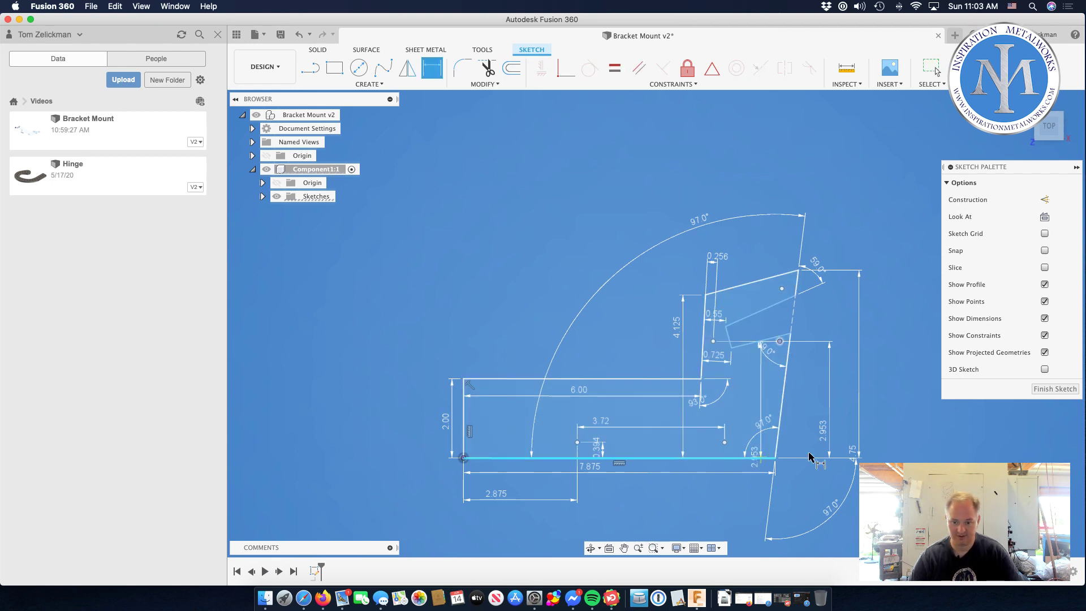
{"action": "left_click", "coordinate": [877, 454]}
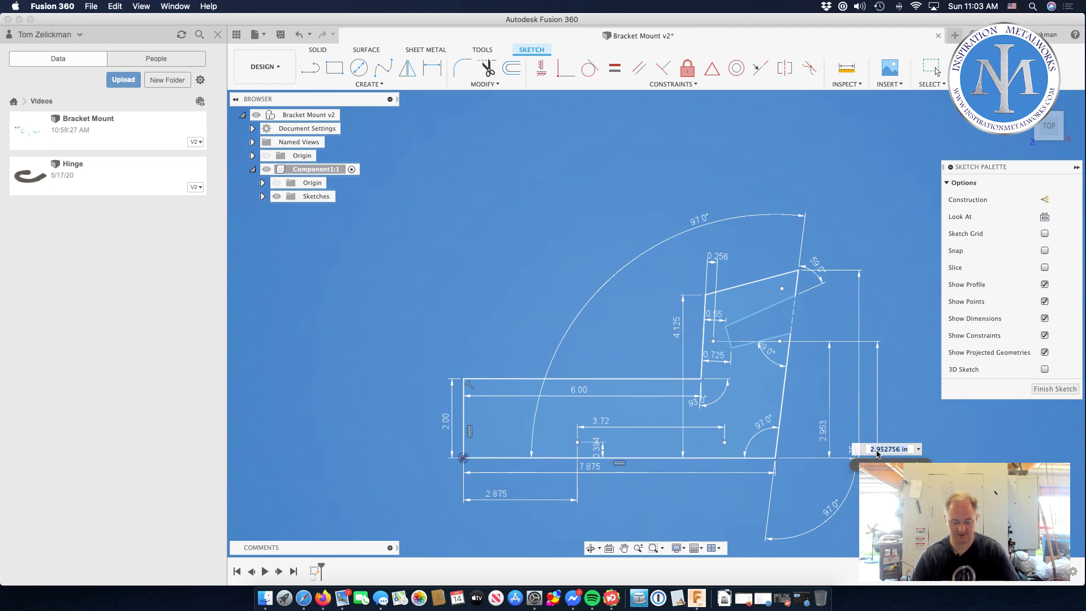
{"action": "type", "text": "2.992"}
{"action": "key", "text": "Return"}
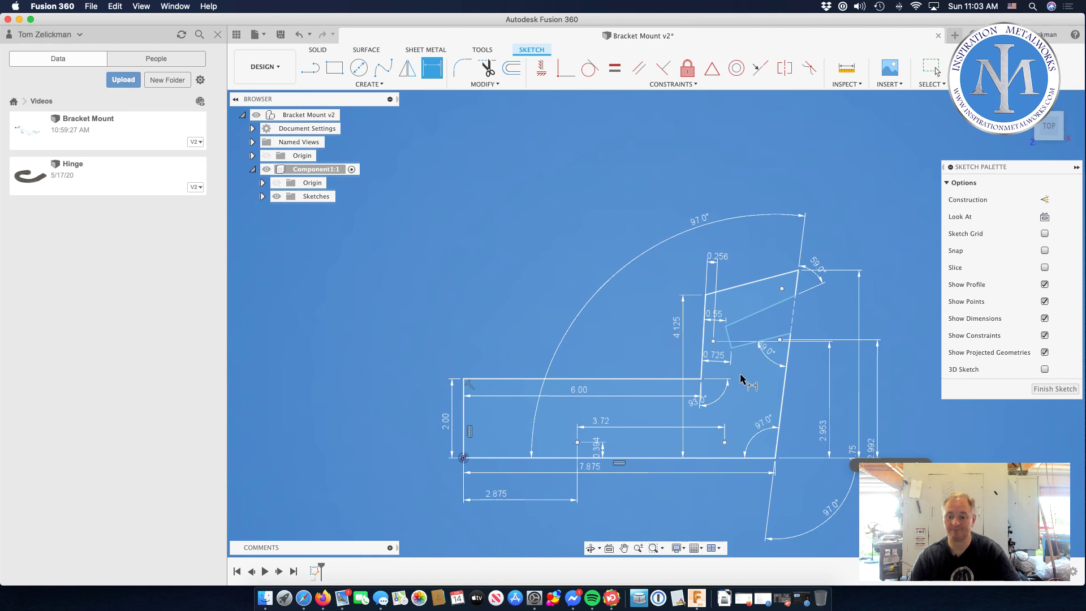
Step: Dimension the horizontal distance between the point beside the notch's inner end and the point below the notch as 35 mm
{"action": "scroll", "coordinate": [799, 343], "scroll_direction": "up", "scroll_amount": 3}
{"action": "scroll", "coordinate": [791, 358], "scroll_direction": "up", "scroll_amount": 4}
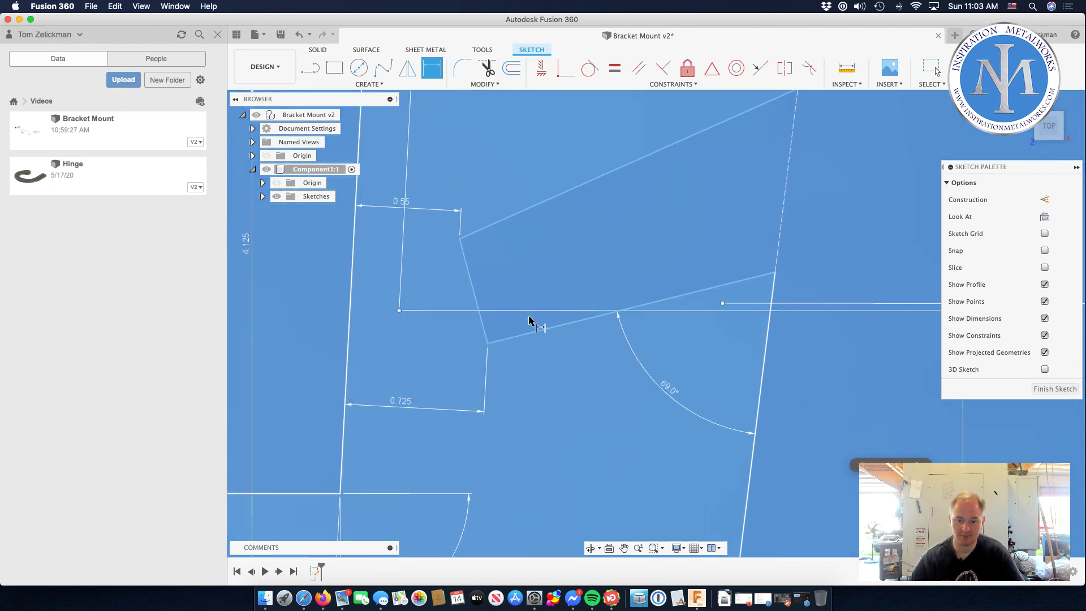
{"action": "left_click", "coordinate": [400, 310]}
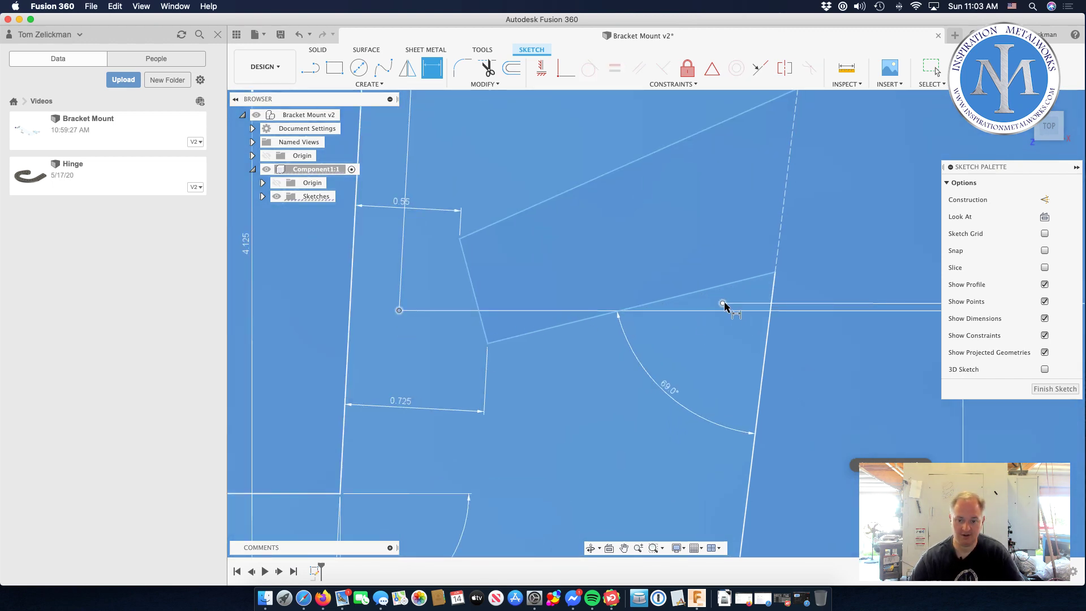
{"action": "left_click", "coordinate": [723, 303]}
{"action": "left_click", "coordinate": [665, 237]}
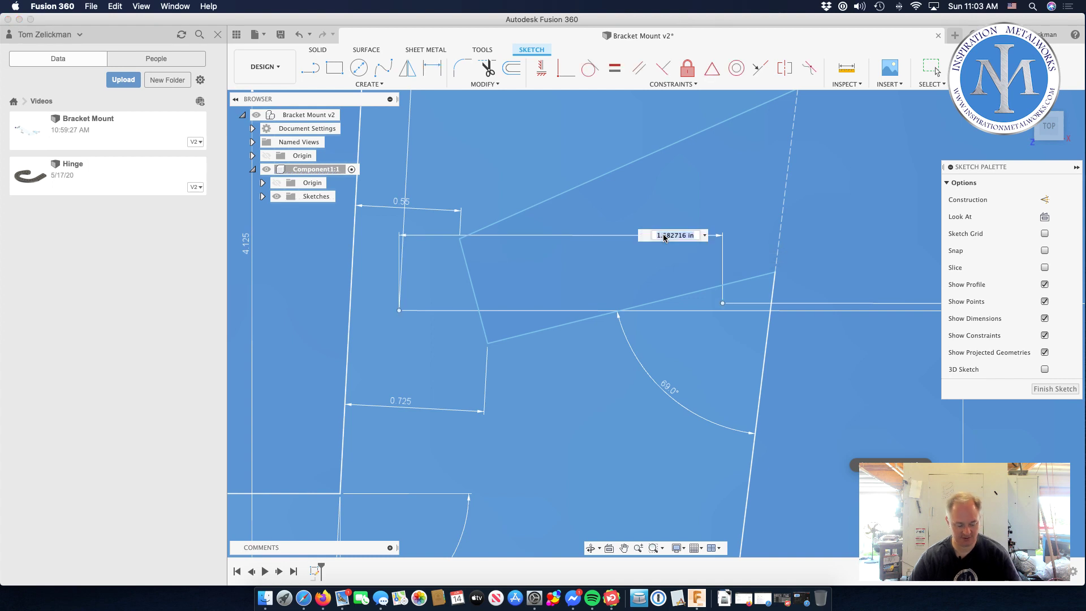
{"action": "type", "text": "3"}
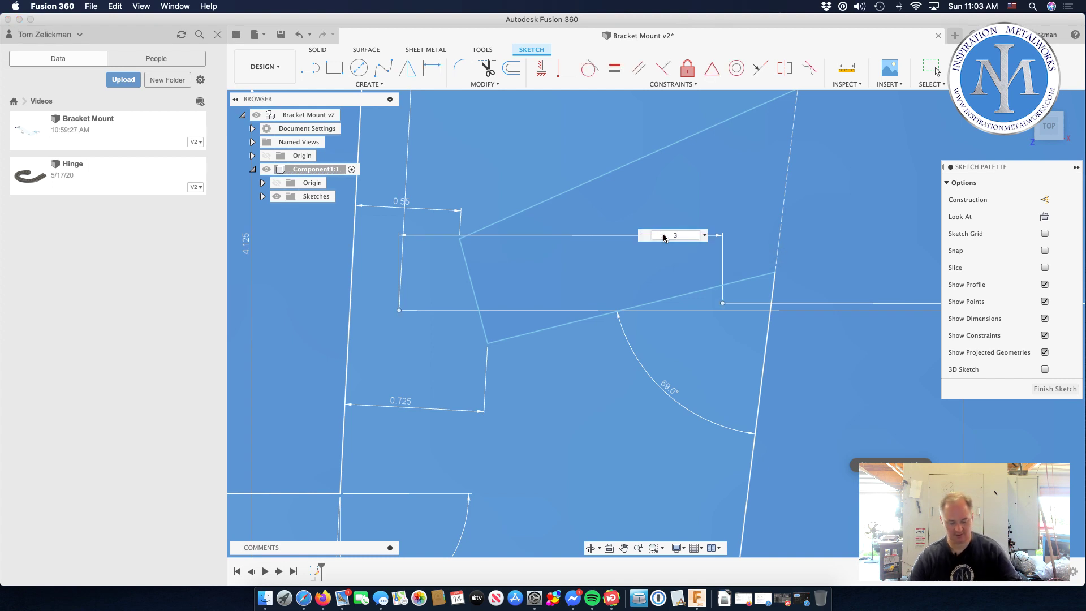
{"action": "type", "text": "5mm"}
{"action": "key", "text": "Return"}
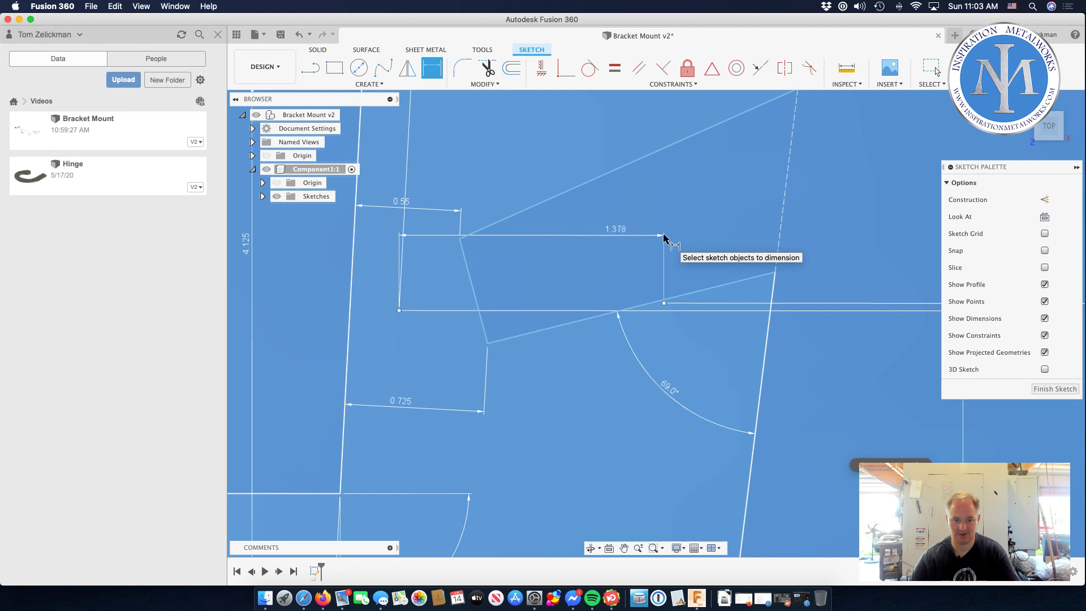
Step: Reposition the 2.953 and 2.992 height dimensions closer to the bracket profile, clear of the 4.75 dimension
{"action": "scroll", "coordinate": [626, 288], "scroll_direction": "down", "scroll_amount": 5}
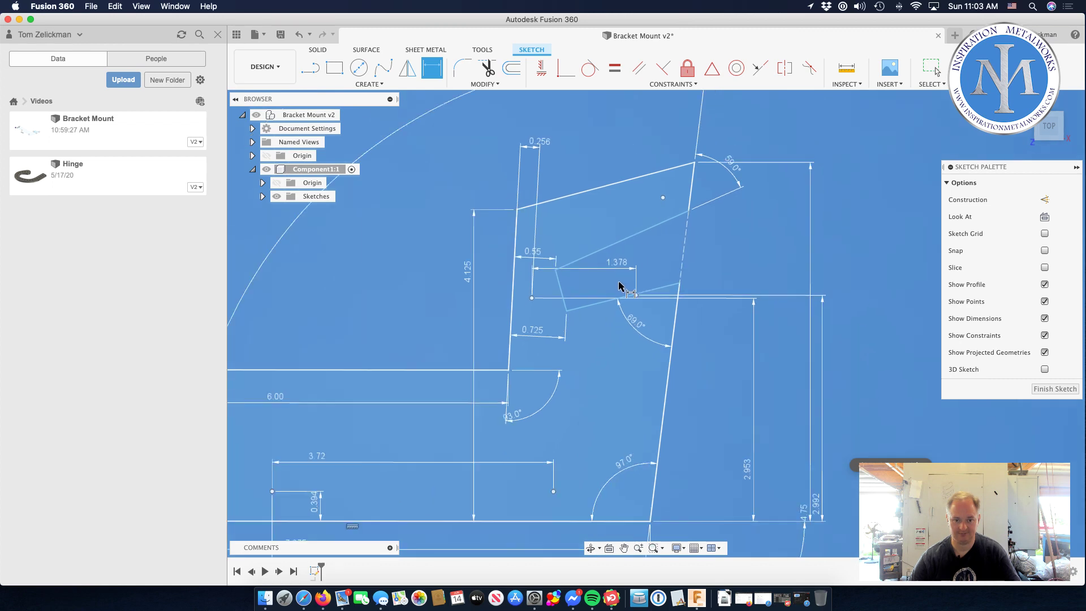
{"action": "scroll", "coordinate": [620, 286], "scroll_direction": "down", "scroll_amount": 2}
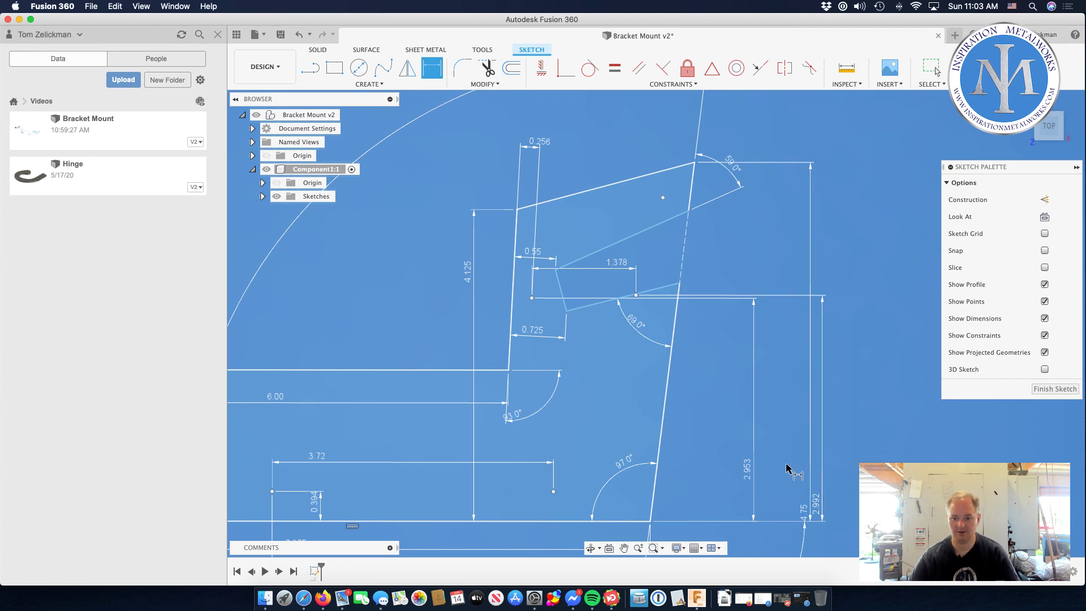
{"action": "key", "text": "Escape"}
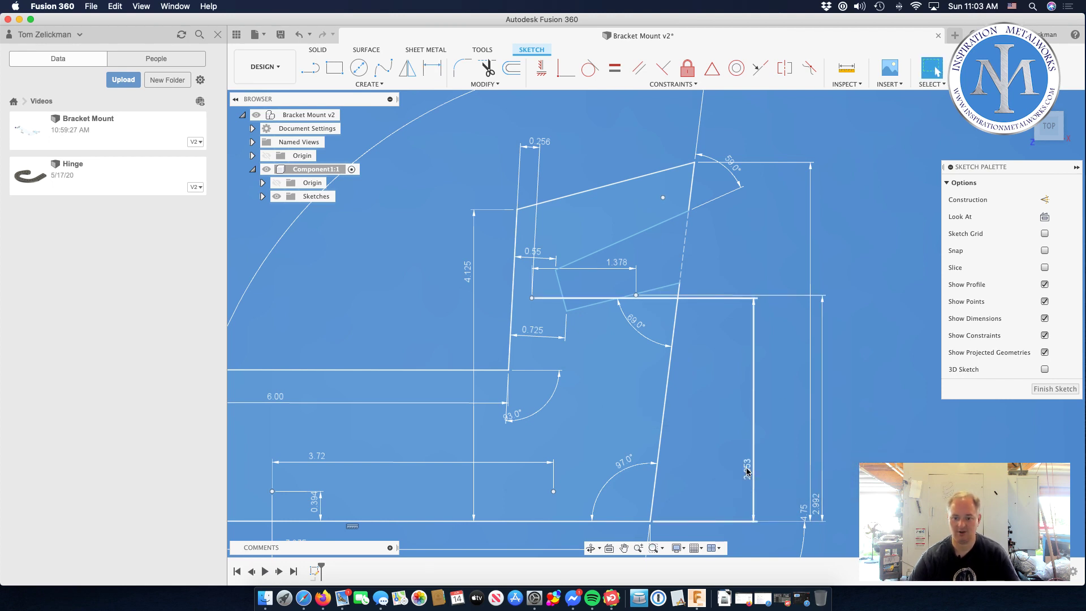
{"action": "mouse_move", "coordinate": [746, 474]}
{"action": "left_mouse_down"}
{"action": "mouse_move", "coordinate": [655, 456]}
{"action": "mouse_move", "coordinate": [521, 456]}
{"action": "left_mouse_up"}
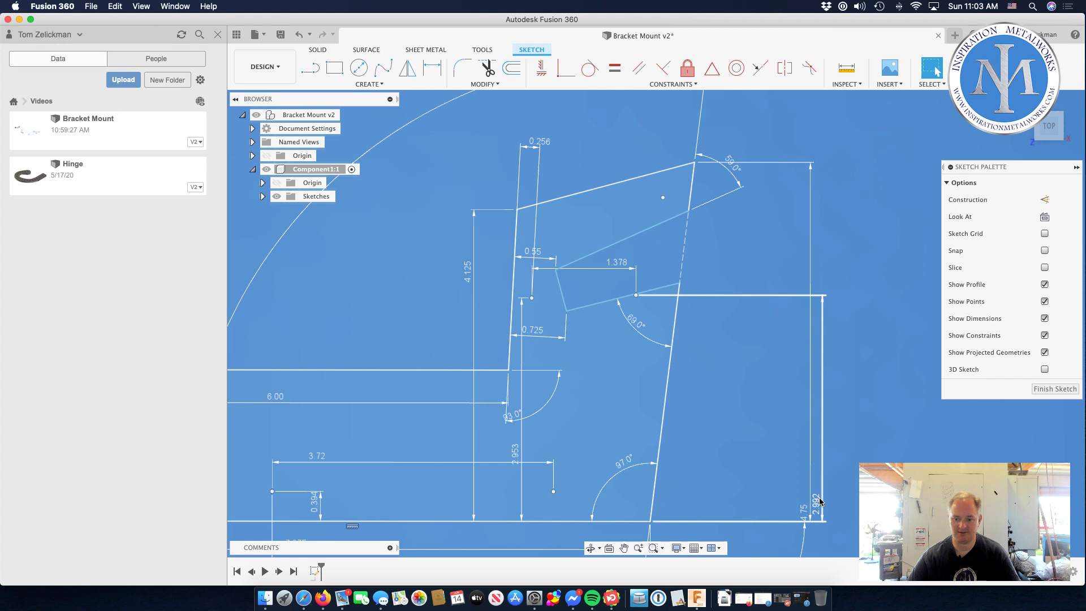
{"action": "left_click_drag", "start_coordinate": [819, 503], "coordinate": [705, 482]}
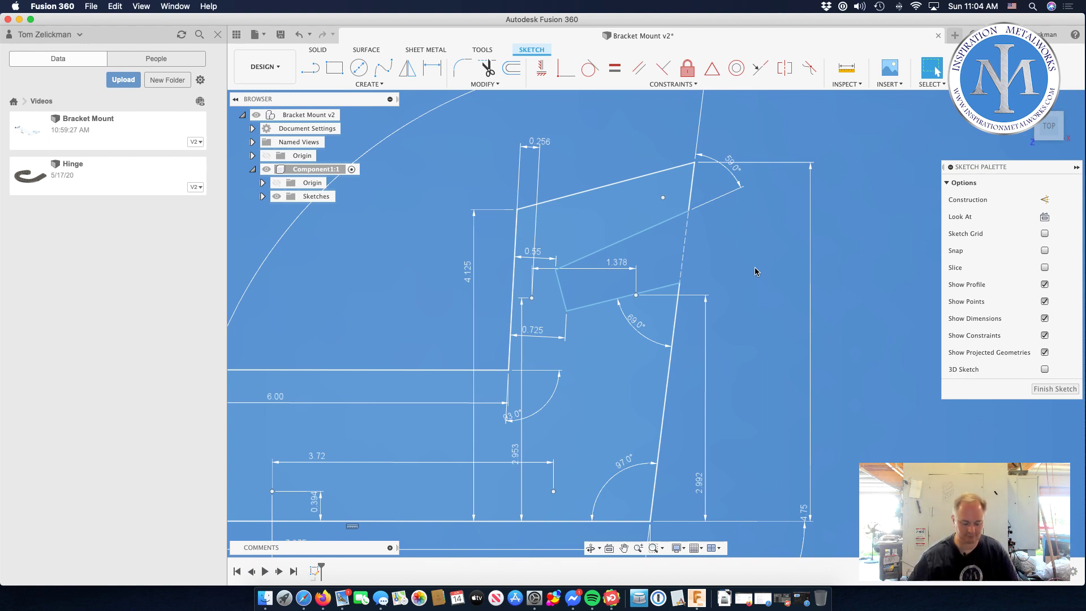
Step: Dimension the notch opening's lower corner on the slanted edge 85 mm above the bracket's base edge
{"action": "key", "text": "d"}
{"action": "left_click", "coordinate": [679, 283]}
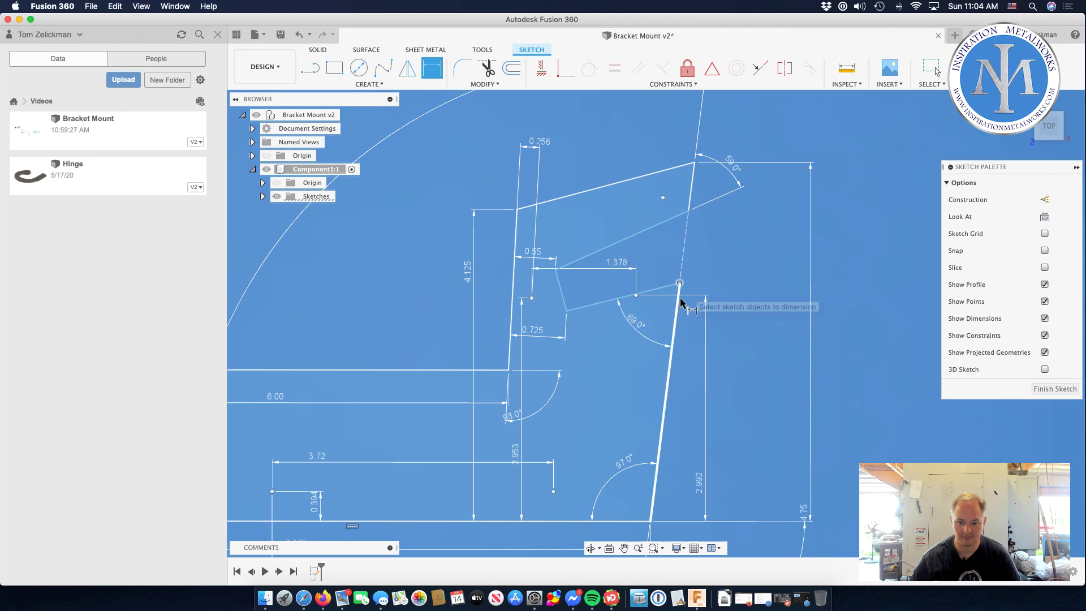
{"action": "left_click", "coordinate": [636, 521]}
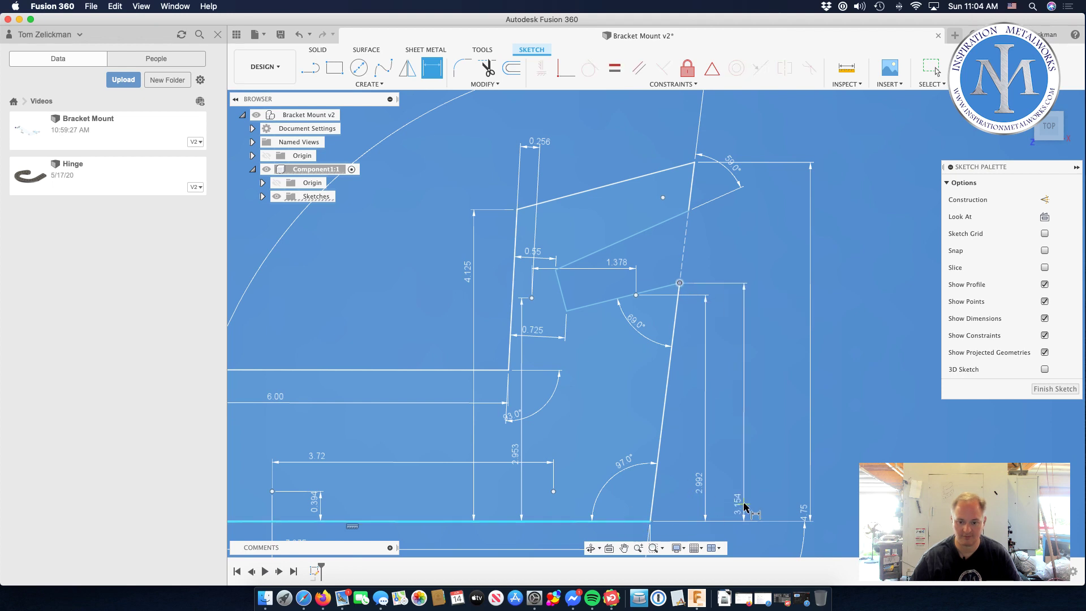
{"action": "left_click", "coordinate": [743, 505]}
{"action": "type", "text": "3.346"}
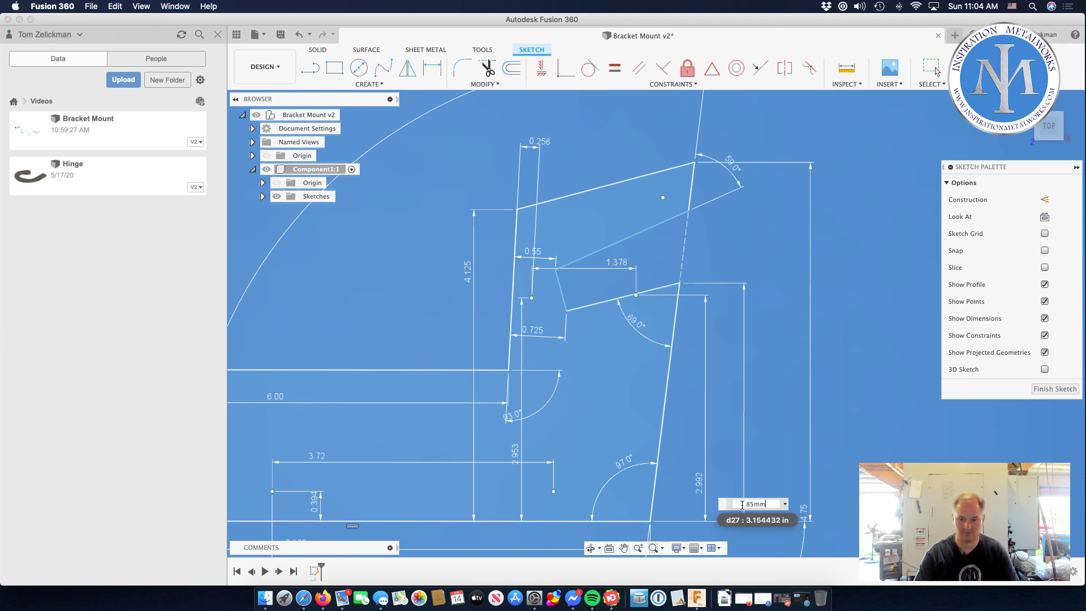
{"action": "key", "text": "Return"}
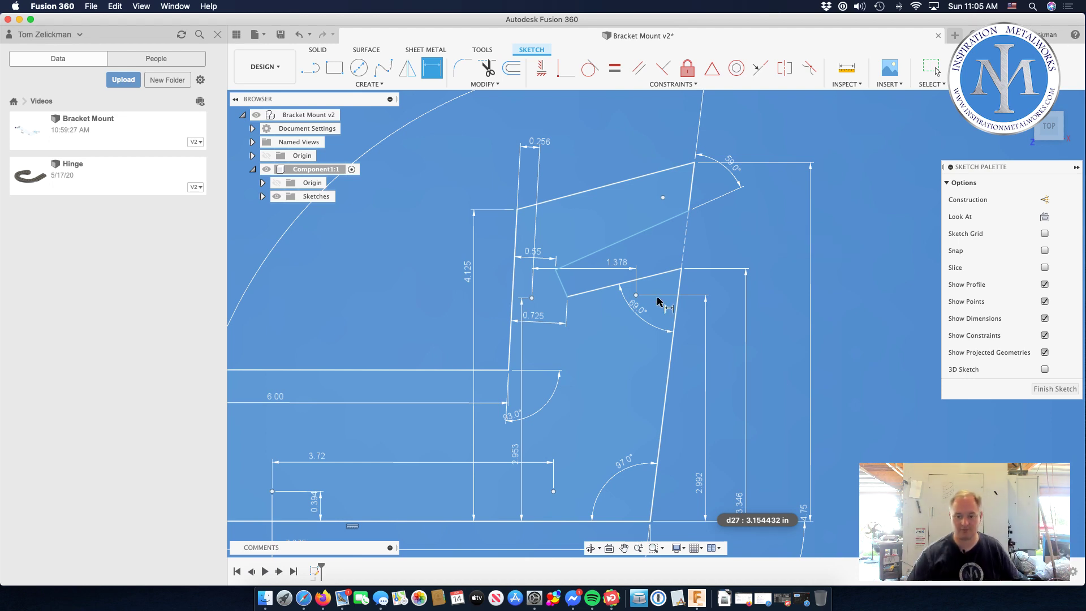
Step: Dimension the notch opening's upper corner on the slanted edge 4.134 in above the bracket's base edge
{"action": "left_click", "coordinate": [689, 211]}
{"action": "left_click", "coordinate": [635, 523]}
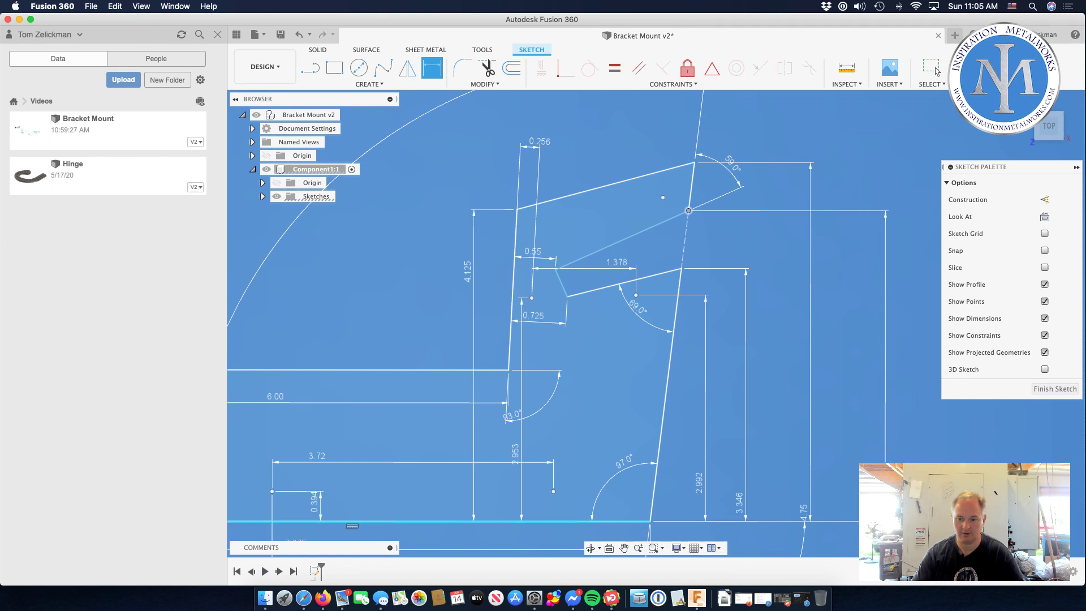
{"action": "left_click", "coordinate": [874, 509]}
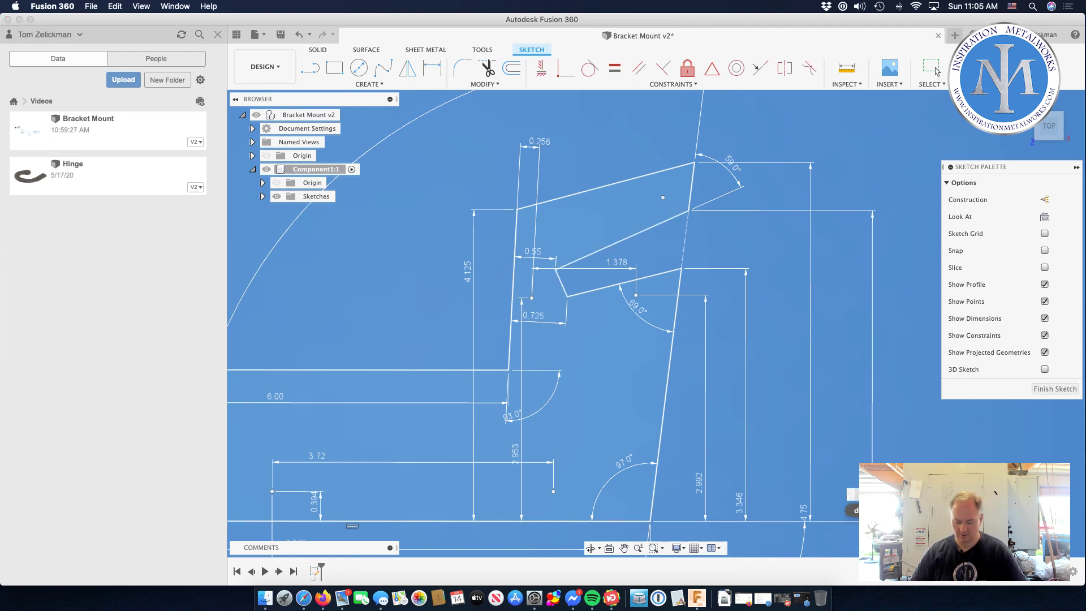
{"action": "key", "text": "Return"}
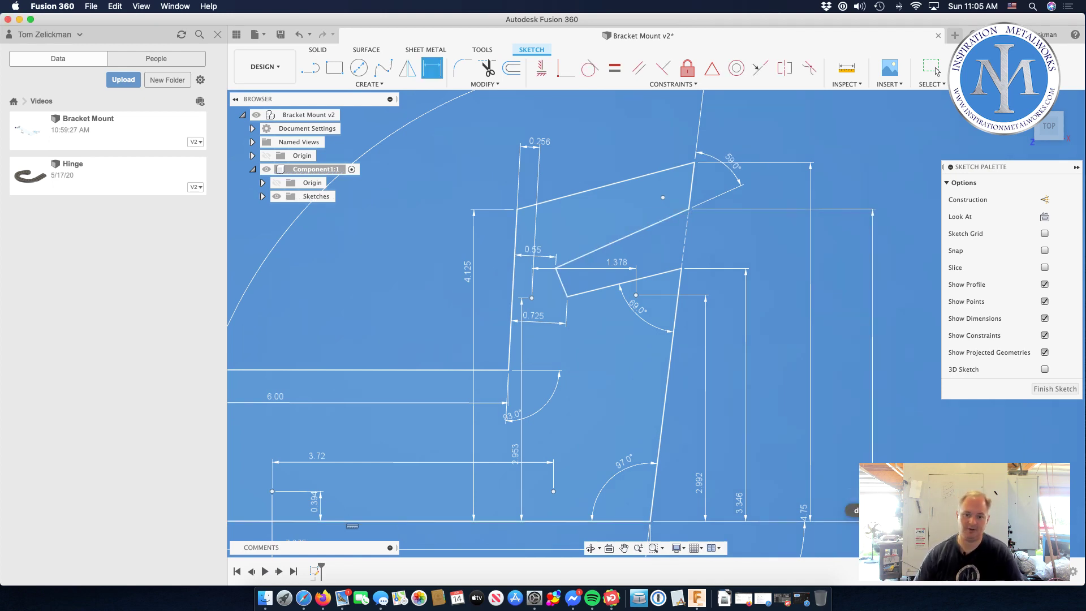
{"action": "key", "text": "Escape"}
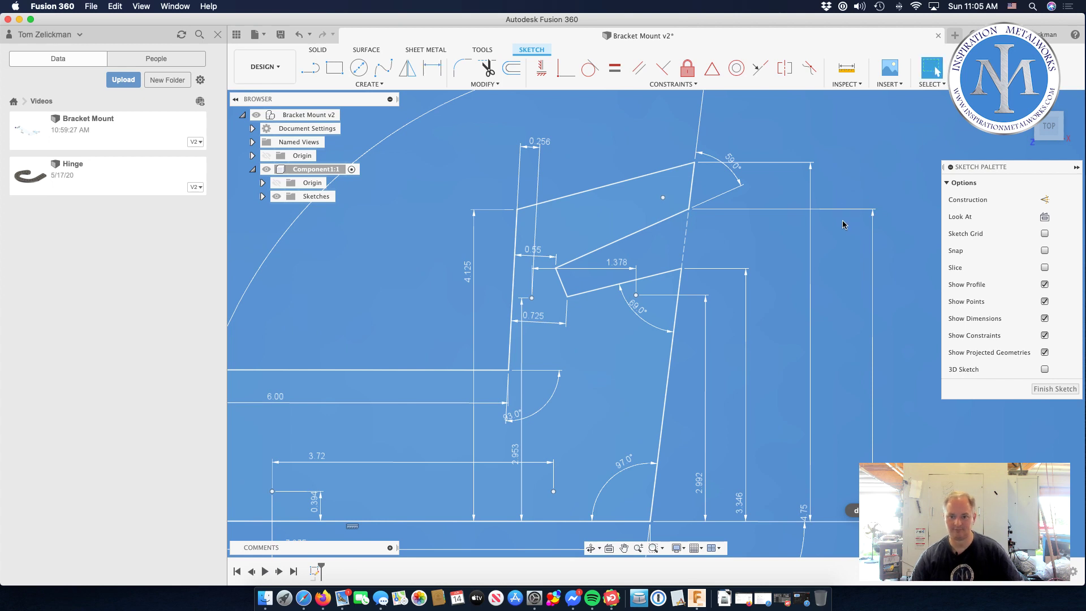
Step: Check the YouTube Studio live chat window in Safari and return to the Fusion 360 sketch
{"action": "scroll", "coordinate": [842, 221], "scroll_direction": "up", "scroll_amount": 2}
{"action": "scroll", "coordinate": [840, 232], "scroll_direction": "down", "scroll_amount": 4}
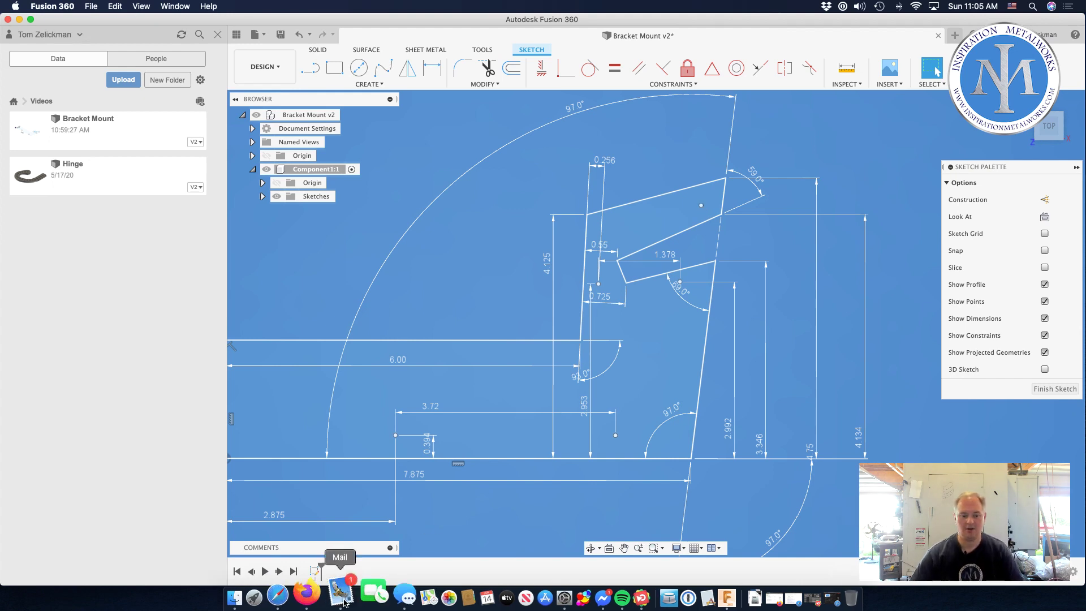
{"action": "left_click", "coordinate": [304, 598]}
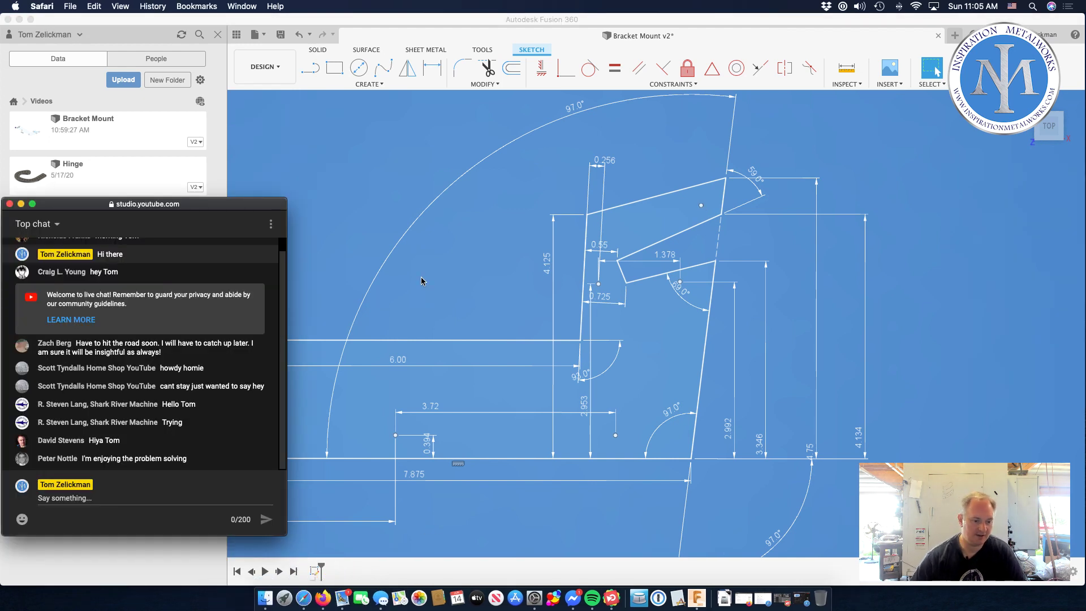
{"action": "left_click", "coordinate": [443, 250]}
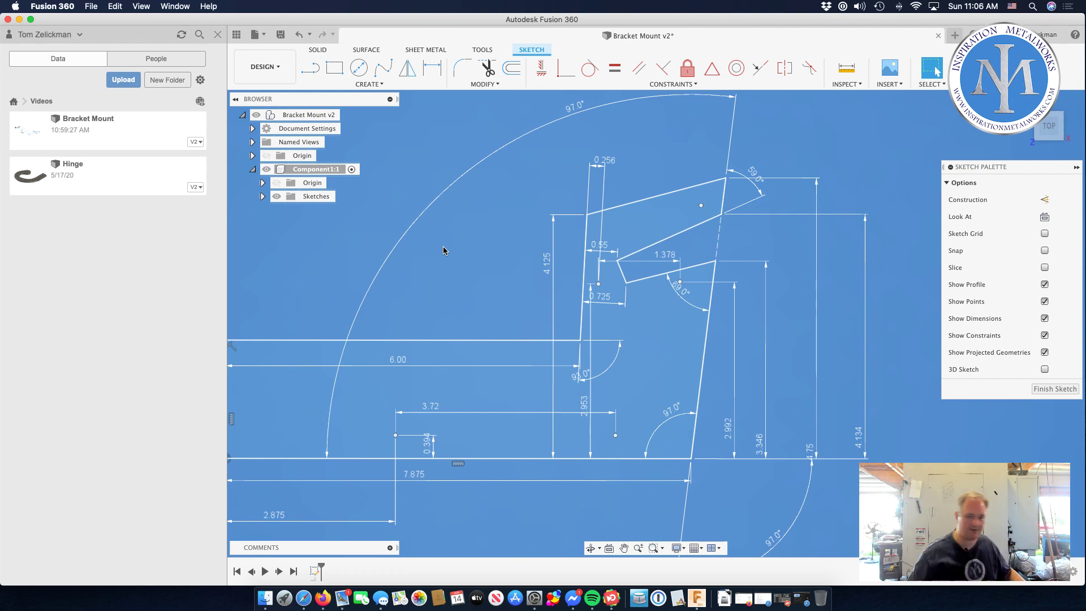
Step: Dimension the point above the notch 110 mm above the bracket's base edge
{"action": "key", "text": "d"}
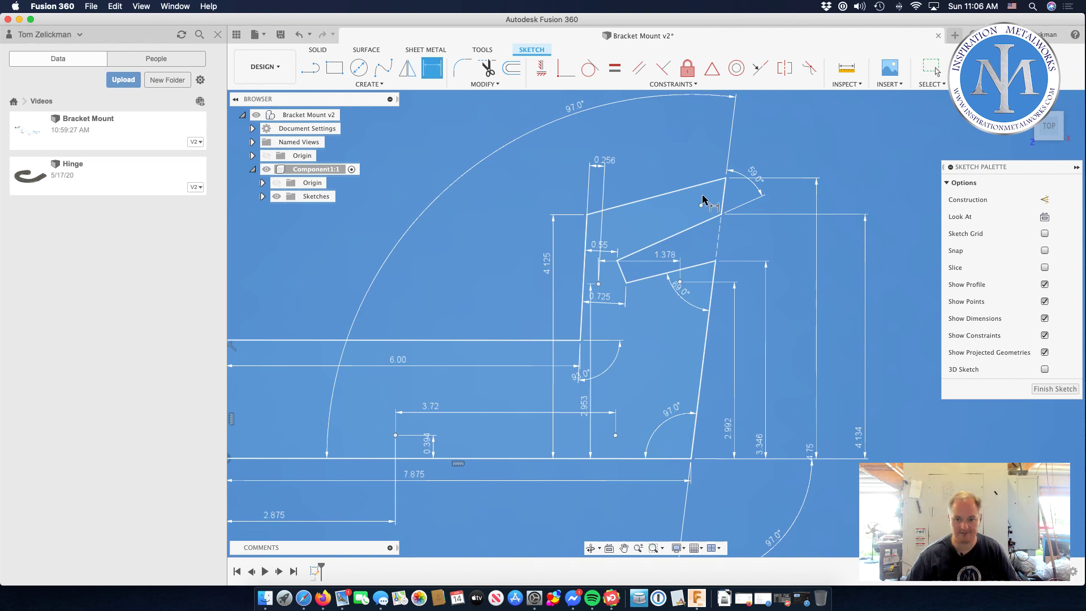
{"action": "left_click", "coordinate": [693, 458]}
{"action": "left_click", "coordinate": [909, 434]}
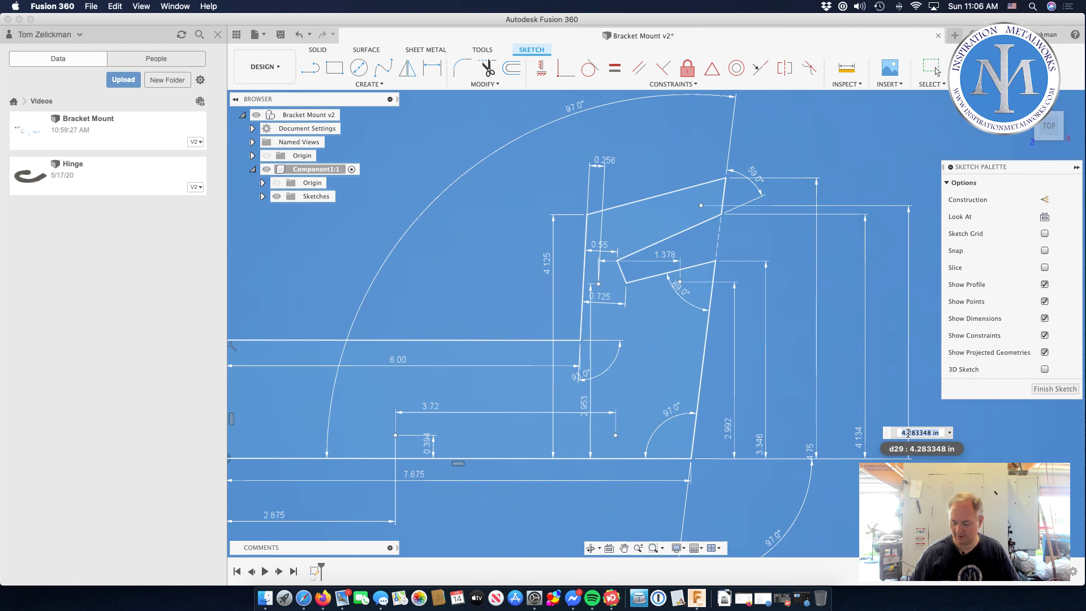
{"action": "type", "text": "110mm"}
{"action": "key", "text": "Return"}
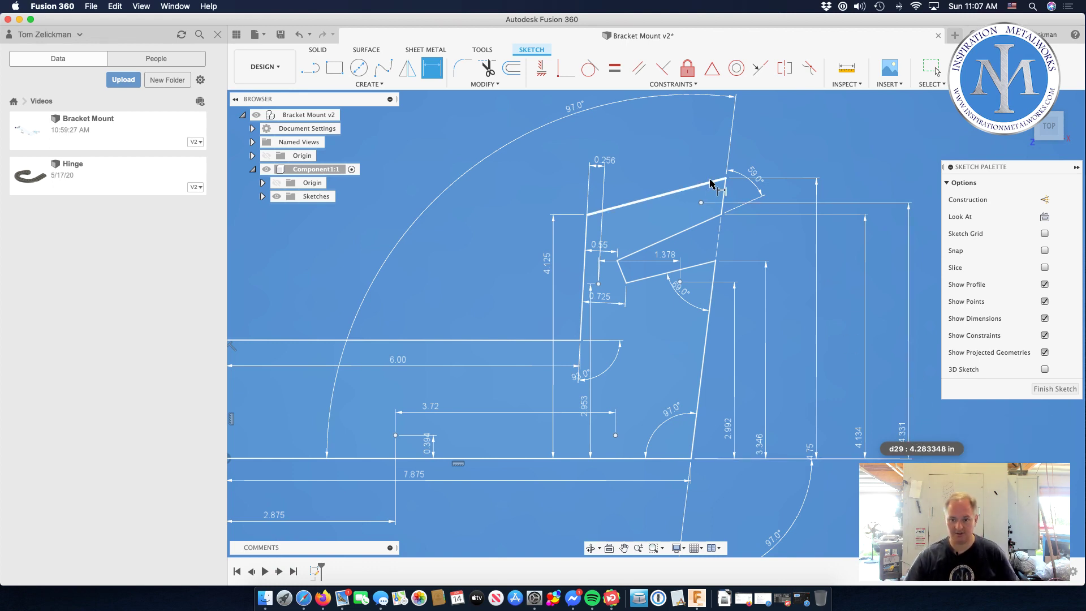
Step: Dimension the point above the notch 8 mm from the short slanted edge at the bracket's upper end
{"action": "left_click", "coordinate": [701, 201]}
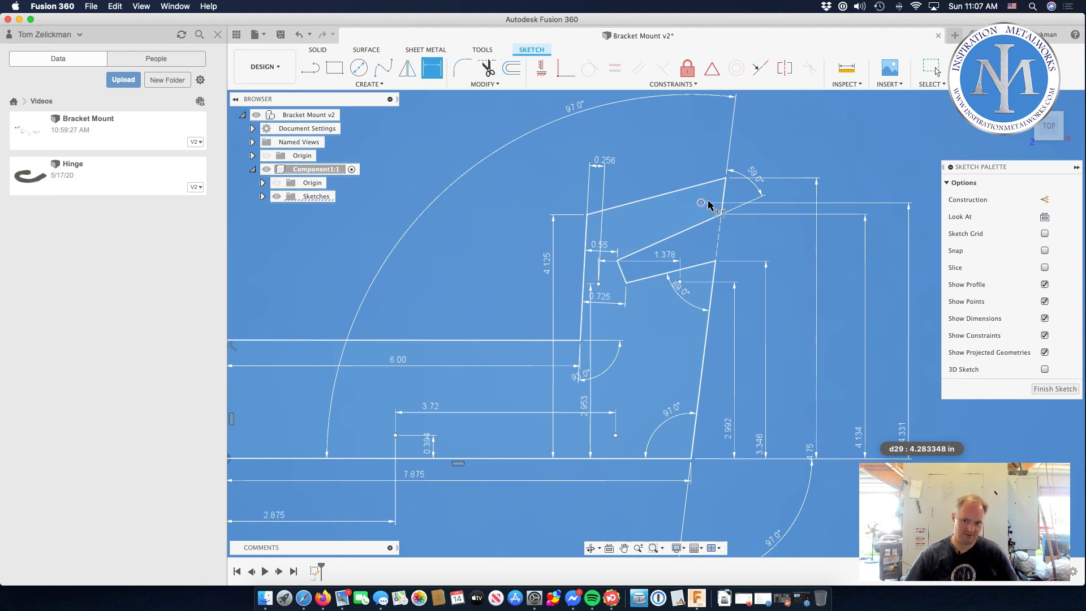
{"action": "left_click", "coordinate": [719, 200]}
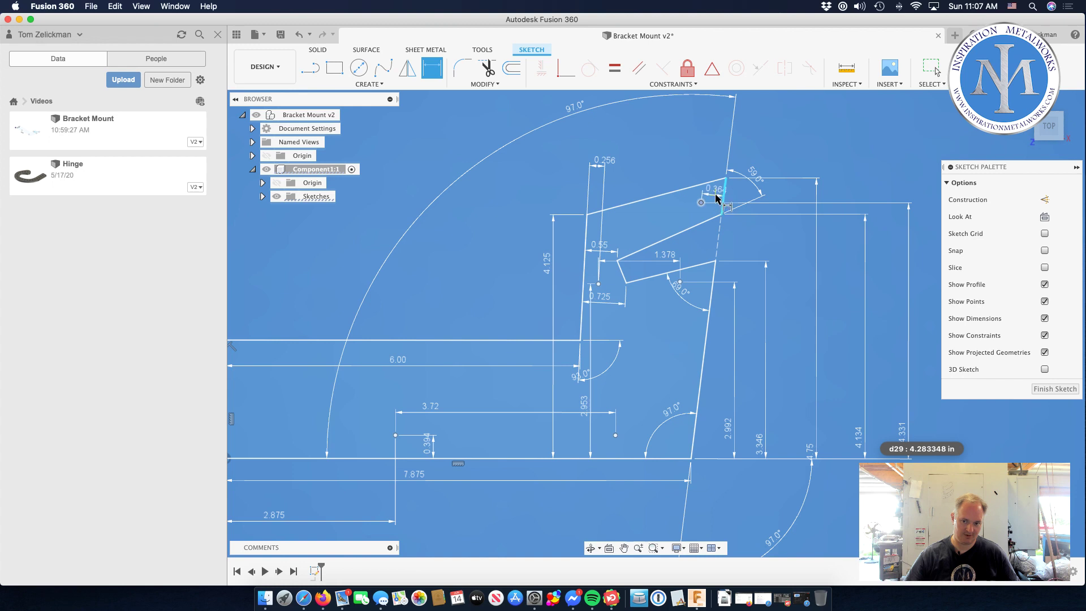
{"action": "left_click", "coordinate": [721, 150]}
{"action": "type", "text": "8mm"}
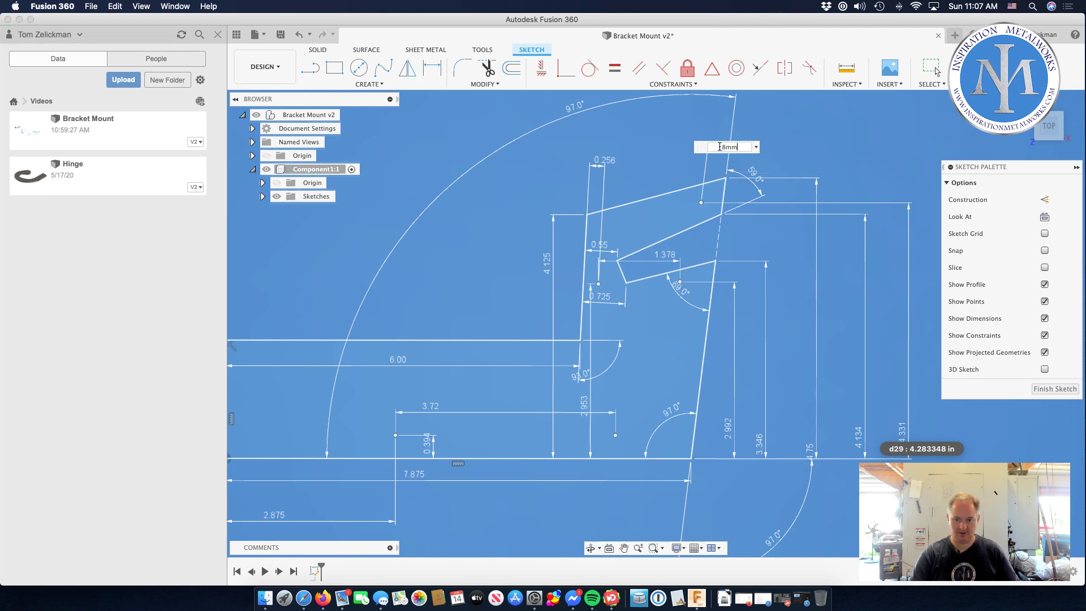
{"action": "key", "text": "Return"}
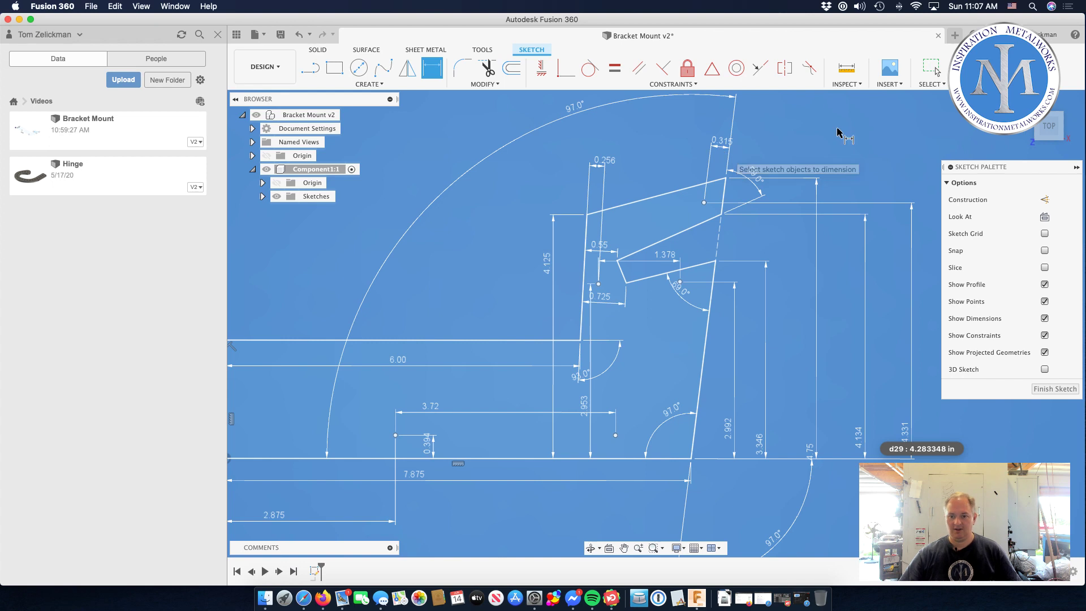
{"action": "key", "text": "Escape"}
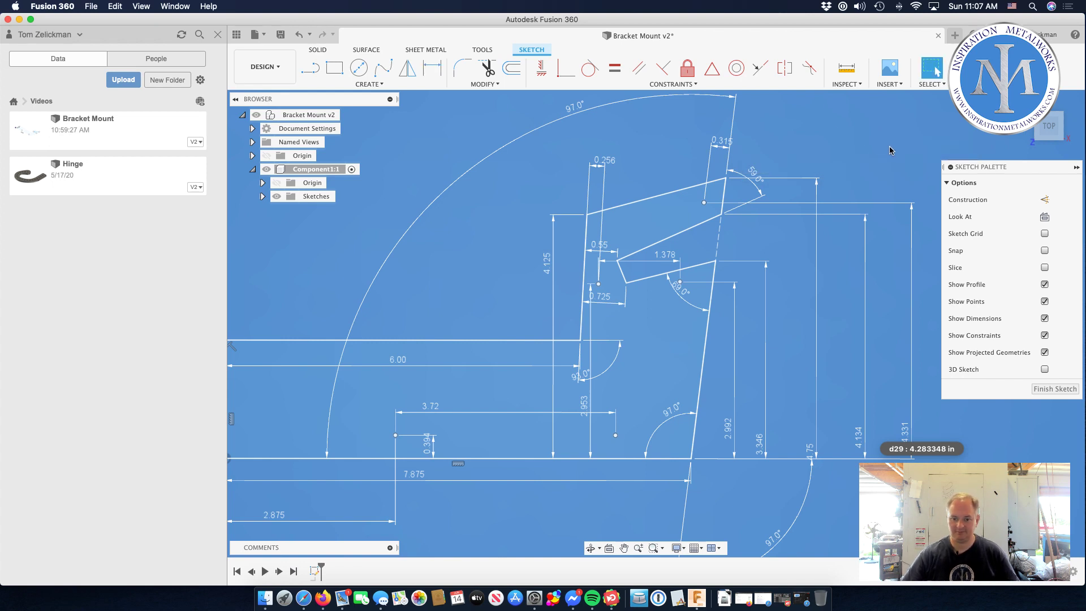
Step: Finish the sketch and extrude the notched bracket profile 0.25 in as a new body
{"action": "left_click", "coordinate": [980, 68]}
{"action": "scroll", "coordinate": [791, 267], "scroll_direction": "up", "scroll_amount": 3}
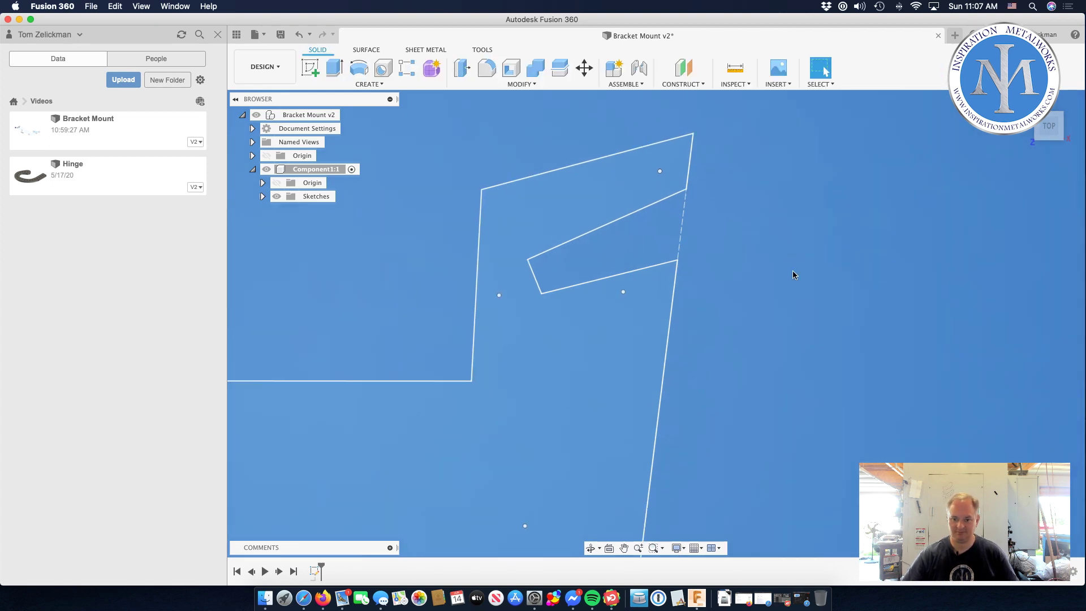
{"action": "scroll", "coordinate": [794, 274], "scroll_direction": "down", "scroll_amount": 5}
{"action": "scroll", "coordinate": [794, 274], "scroll_direction": "down", "scroll_amount": 1}
{"action": "mouse_move", "coordinate": [804, 300]}
{"action": "middle_mouse_down"}
{"action": "mouse_move", "coordinate": [871, 300]}
{"action": "mouse_move", "coordinate": [846, 295]}
{"action": "middle_mouse_up"}
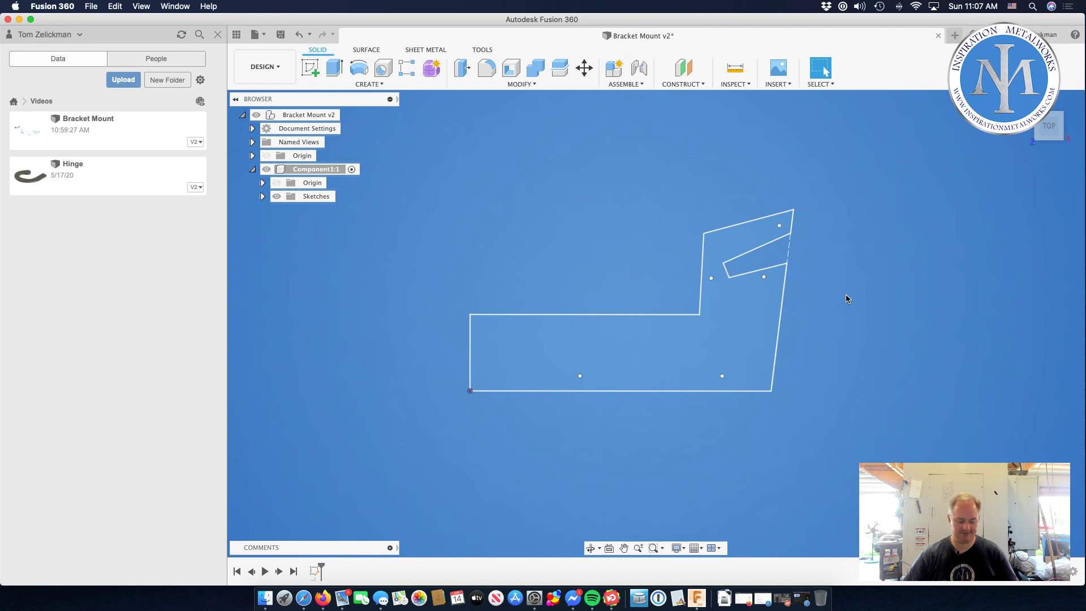
{"action": "left_click", "coordinate": [632, 346]}
{"action": "key", "text": "e"}
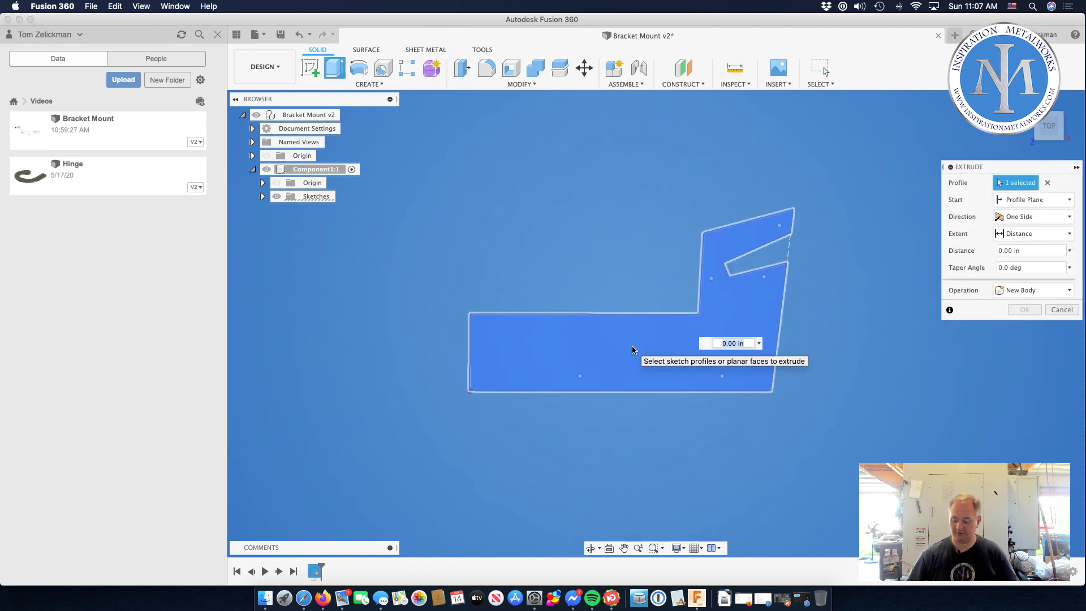
{"action": "type", "text": ".25"}
{"action": "key", "text": "Return"}
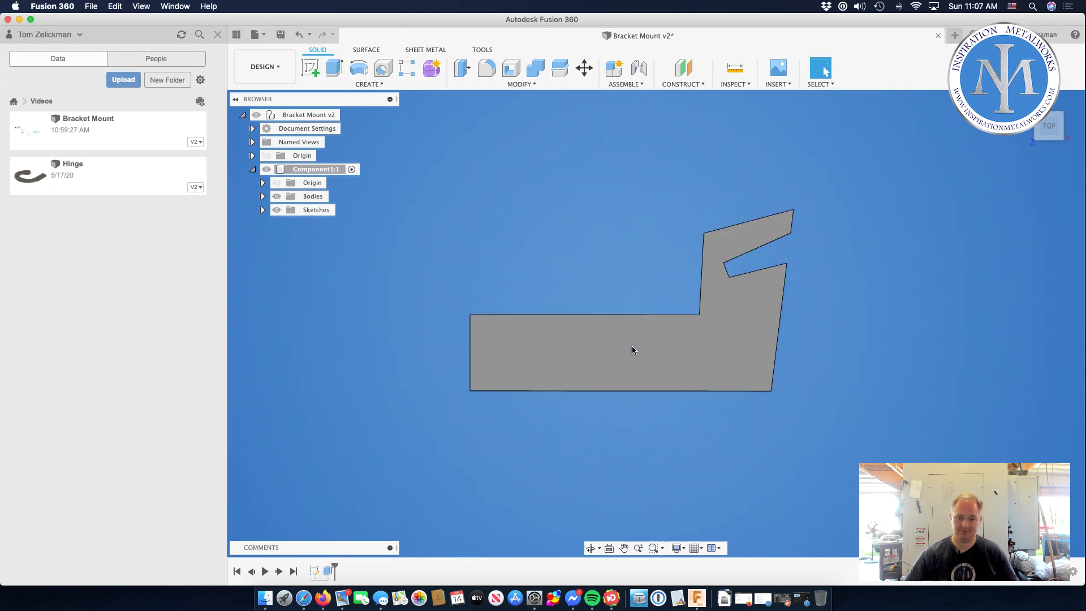
Step: Expand the component's sketches and make Sketch1 visible over the extruded bracket
{"action": "left_click", "coordinate": [262, 210]}
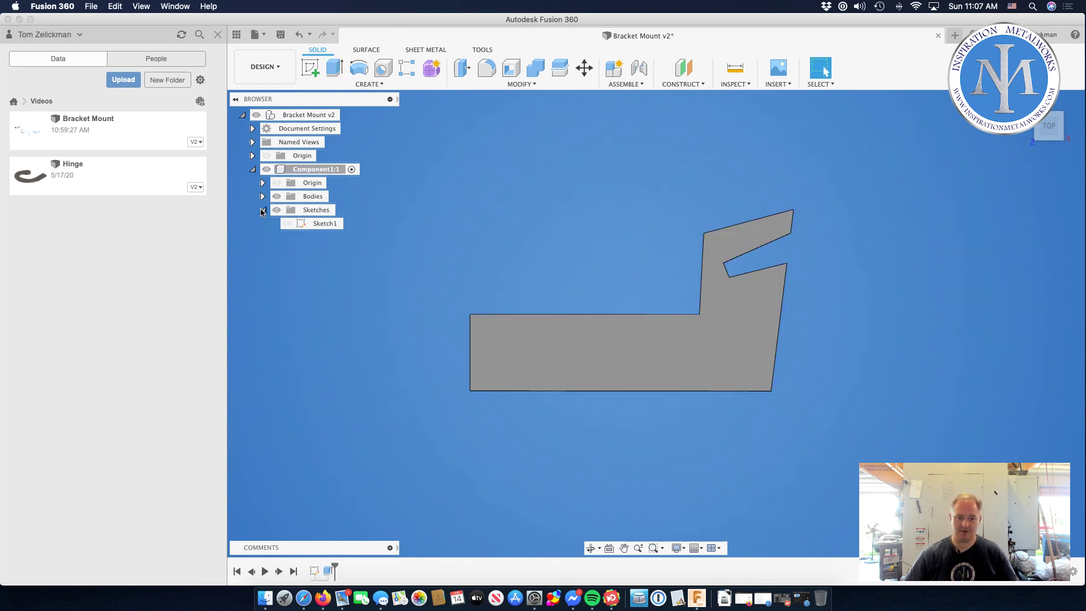
{"action": "left_click", "coordinate": [287, 223]}
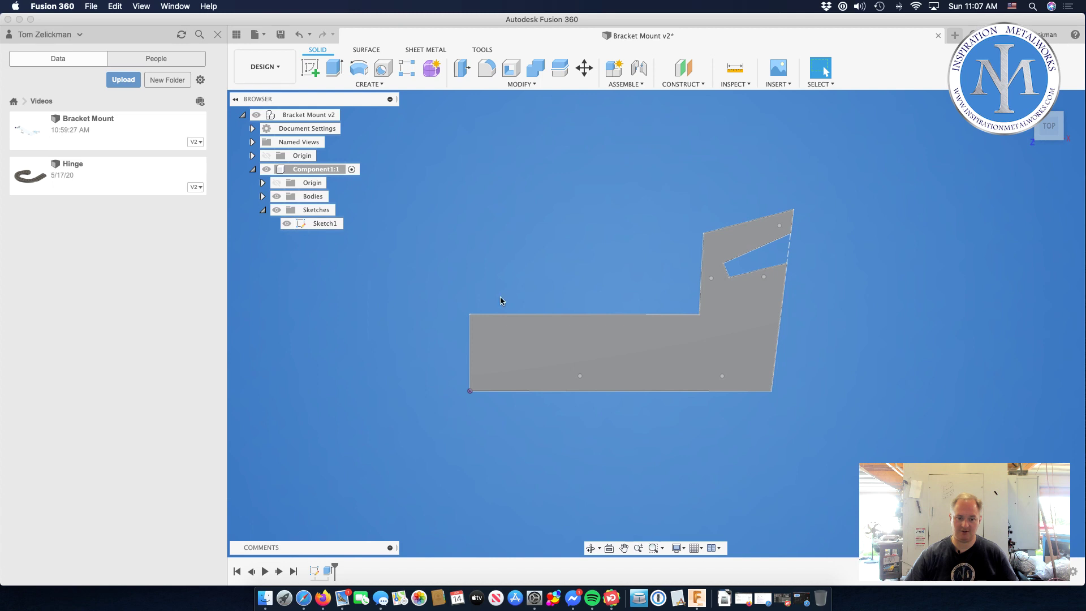
Step: Cut simple 8.5 mm holes at the two sketch points near the bracket's base edge, flipping the hole direction into the body
{"action": "left_click", "coordinate": [383, 68]}
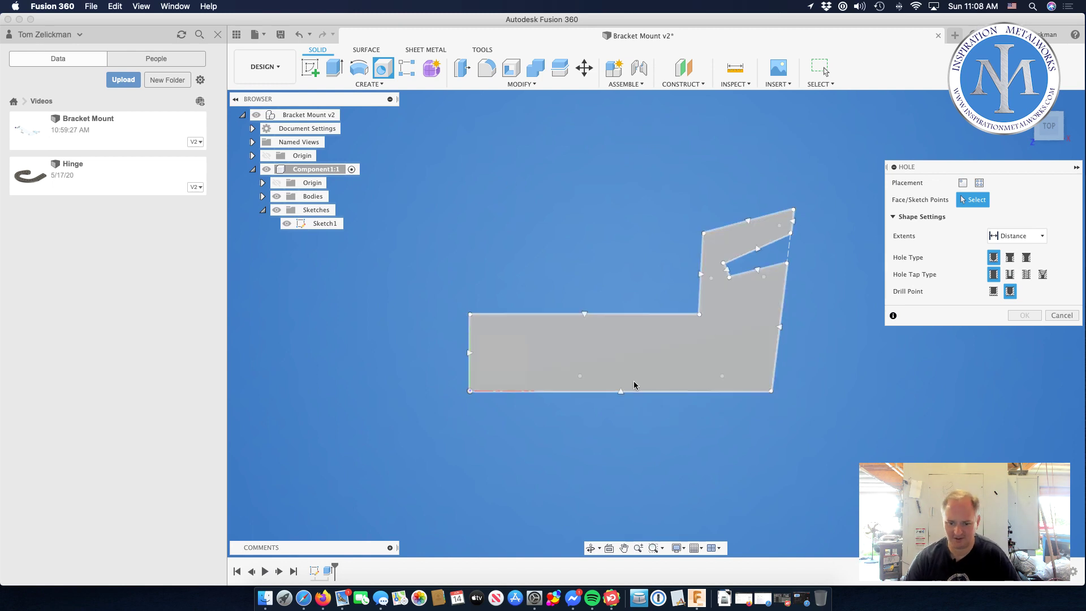
{"action": "left_click", "coordinate": [980, 183]}
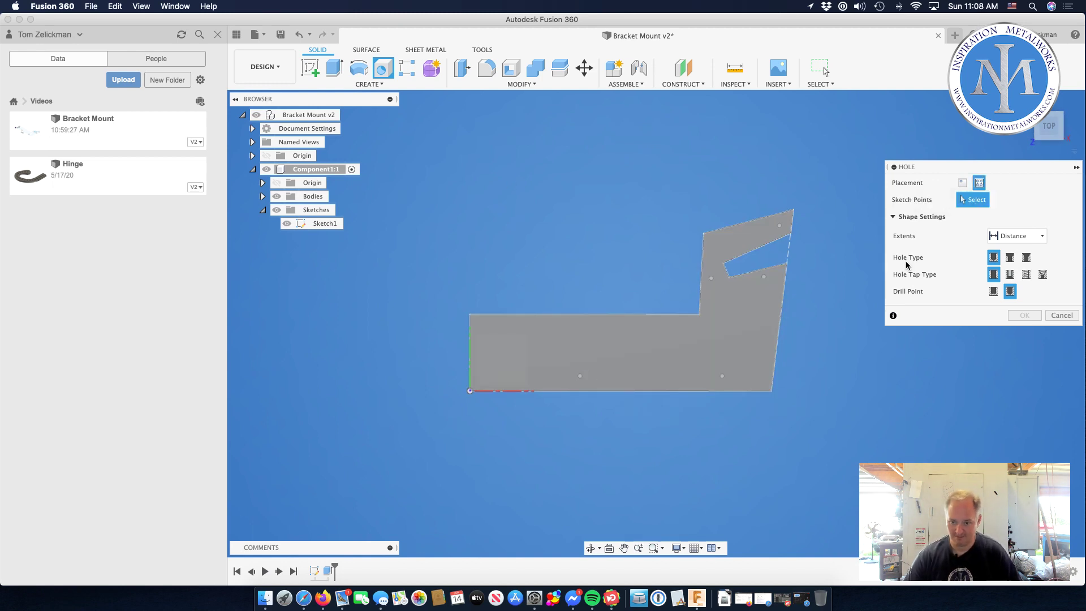
{"action": "left_click", "coordinate": [579, 376]}
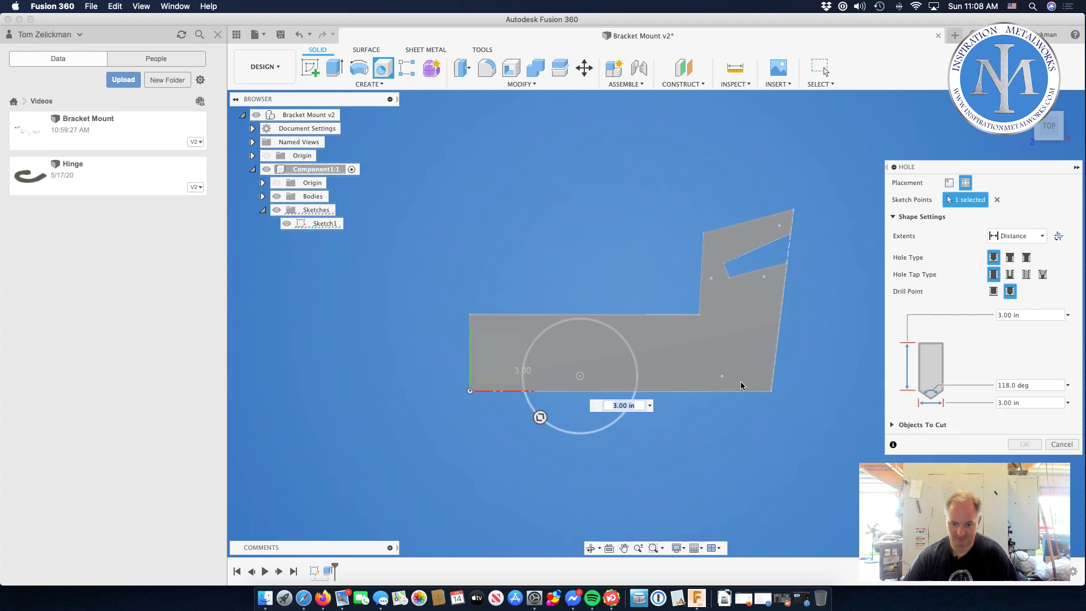
{"action": "left_click", "coordinate": [722, 376]}
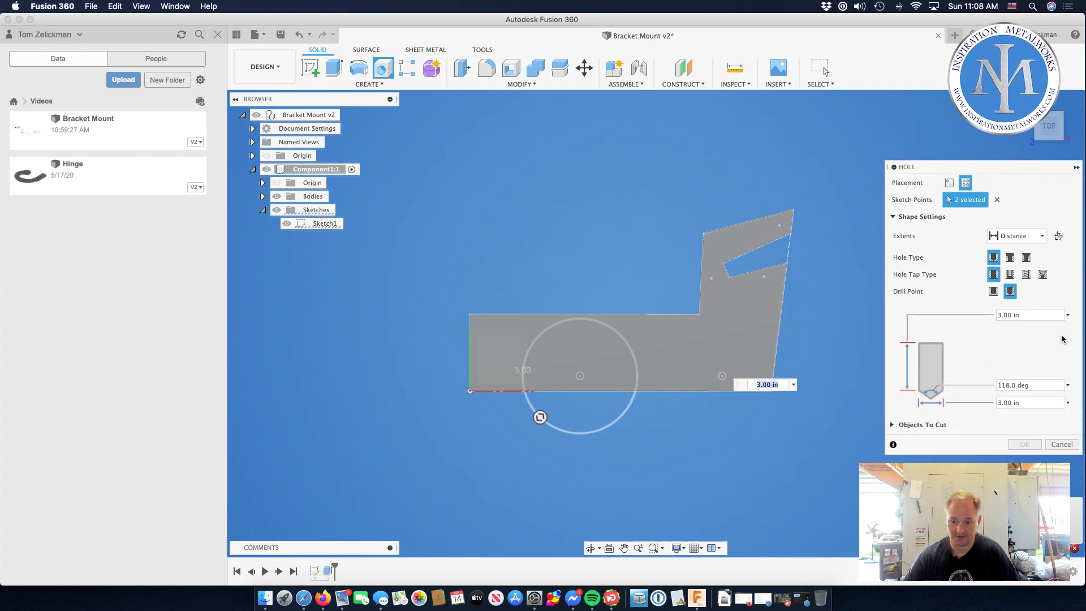
{"action": "left_click", "coordinate": [1038, 404]}
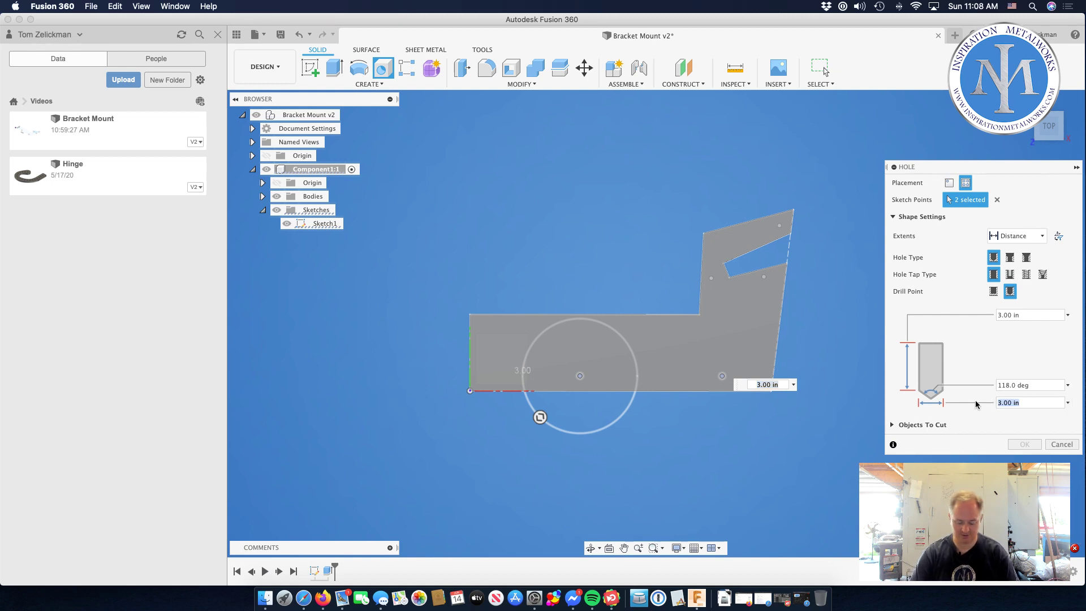
{"action": "type", "text": "8.5mm"}
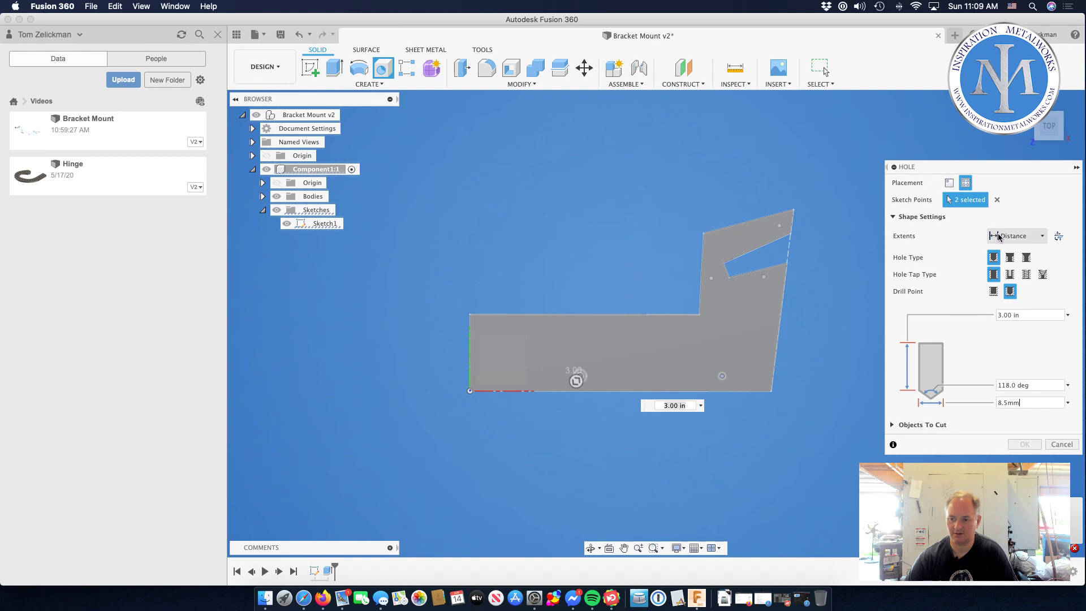
{"action": "left_click", "coordinate": [1059, 236]}
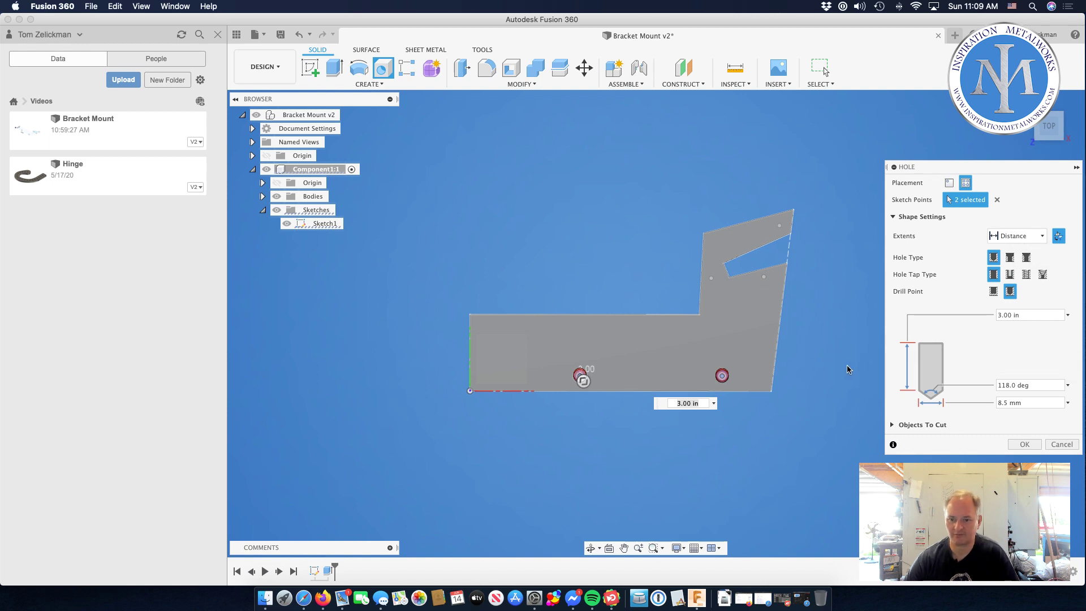
{"action": "left_click", "coordinate": [1023, 445]}
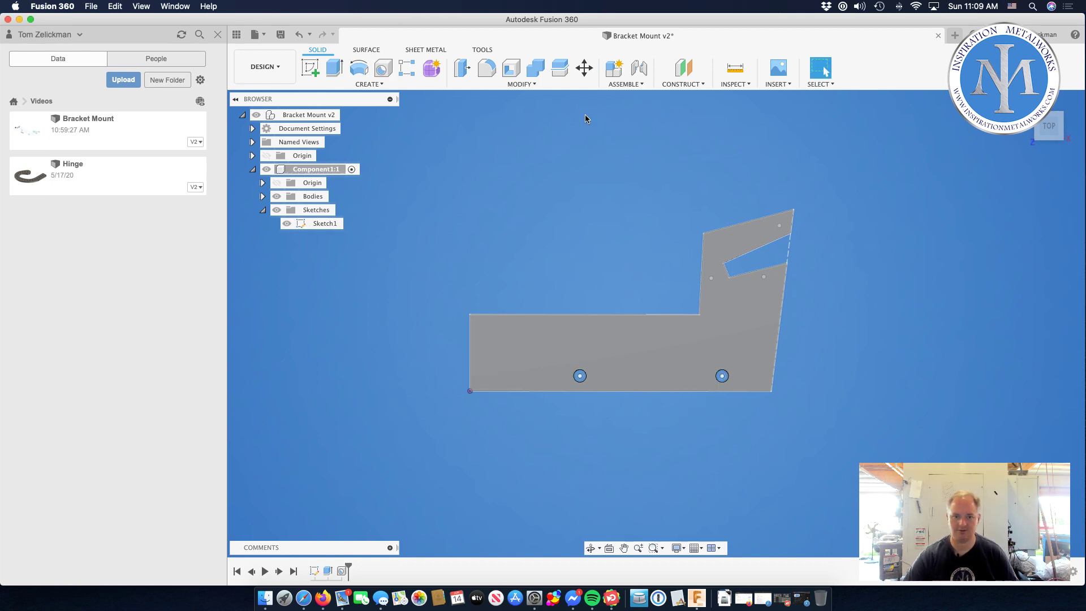
Step: Cut simple 7.75 mm holes at the three sketch points around the notch in the bracket's upper arm
{"action": "right_click", "coordinate": [543, 260]}
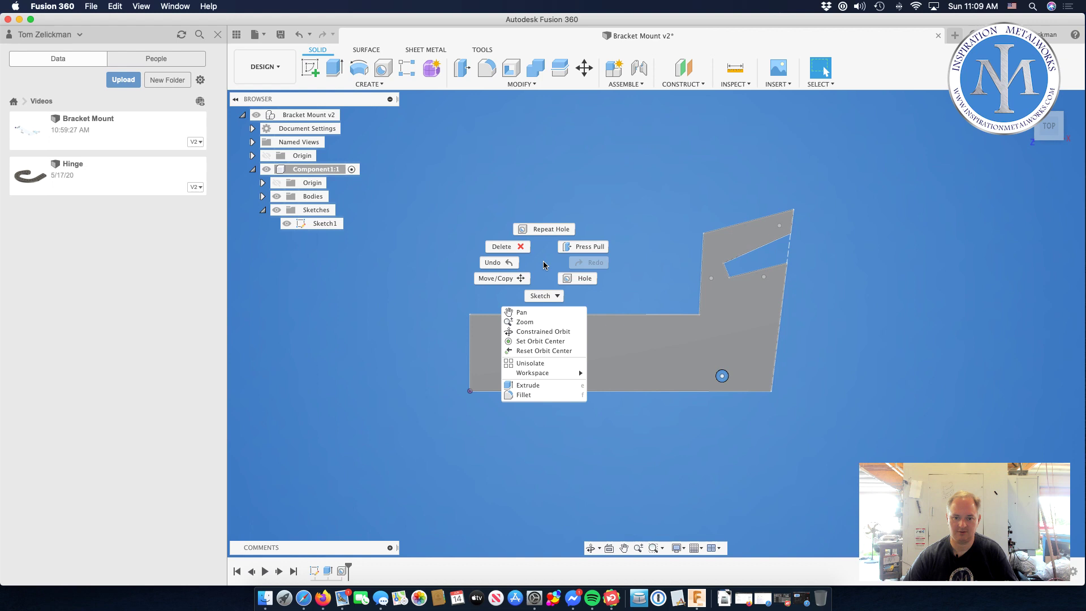
{"action": "left_click", "coordinate": [545, 229]}
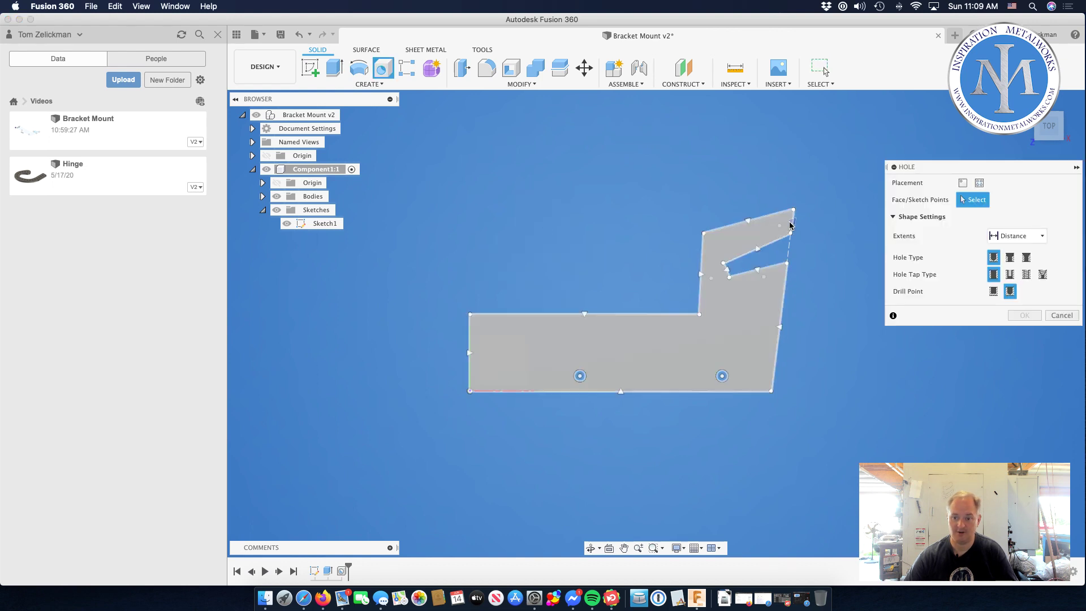
{"action": "left_click", "coordinate": [980, 184]}
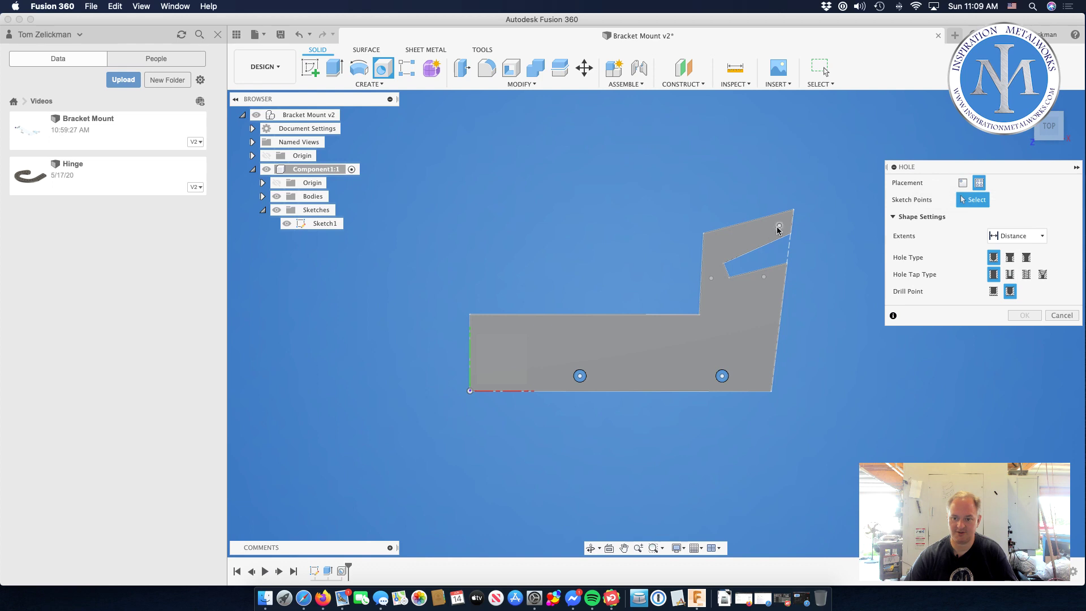
{"action": "left_click", "coordinate": [780, 225]}
{"action": "left_click", "coordinate": [711, 278]}
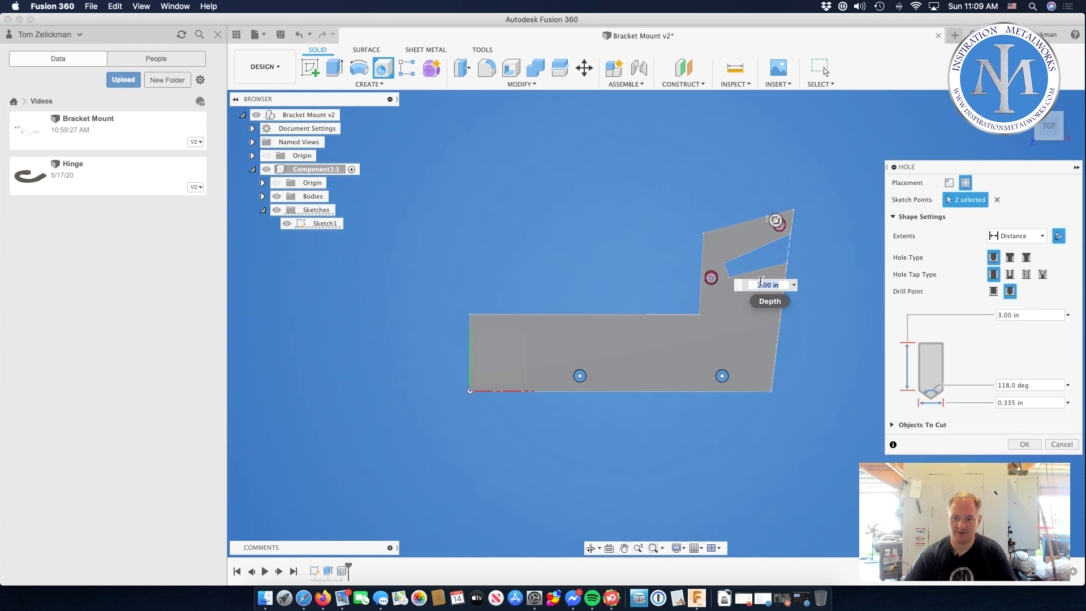
{"action": "left_click", "coordinate": [763, 277]}
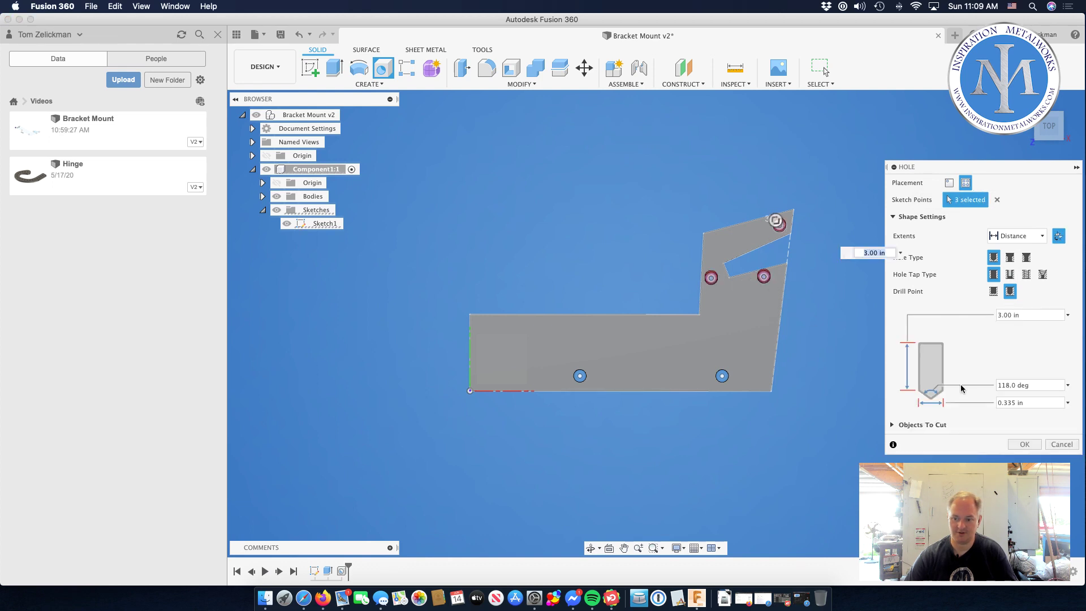
{"action": "left_click", "coordinate": [1034, 404]}
{"action": "type", "text": "7"}
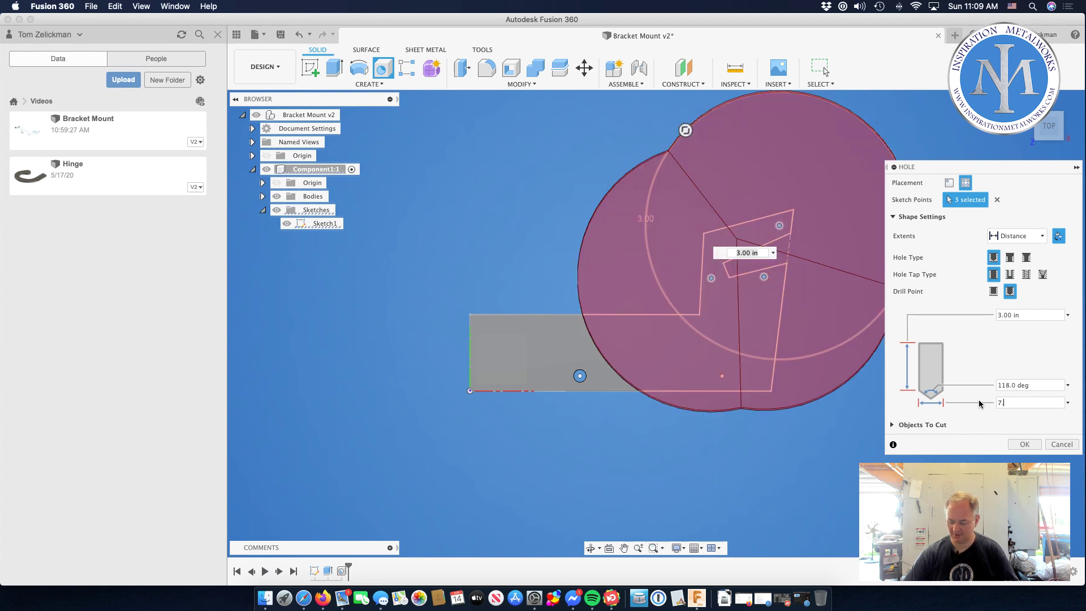
{"action": "type", "text": ".75mm"}
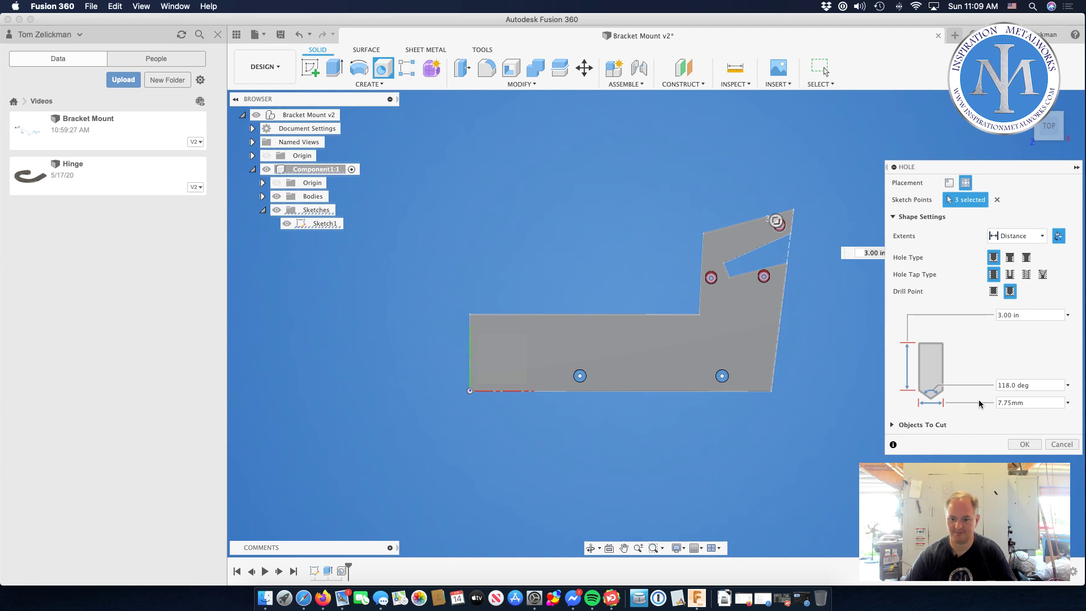
{"action": "left_click", "coordinate": [1058, 445]}
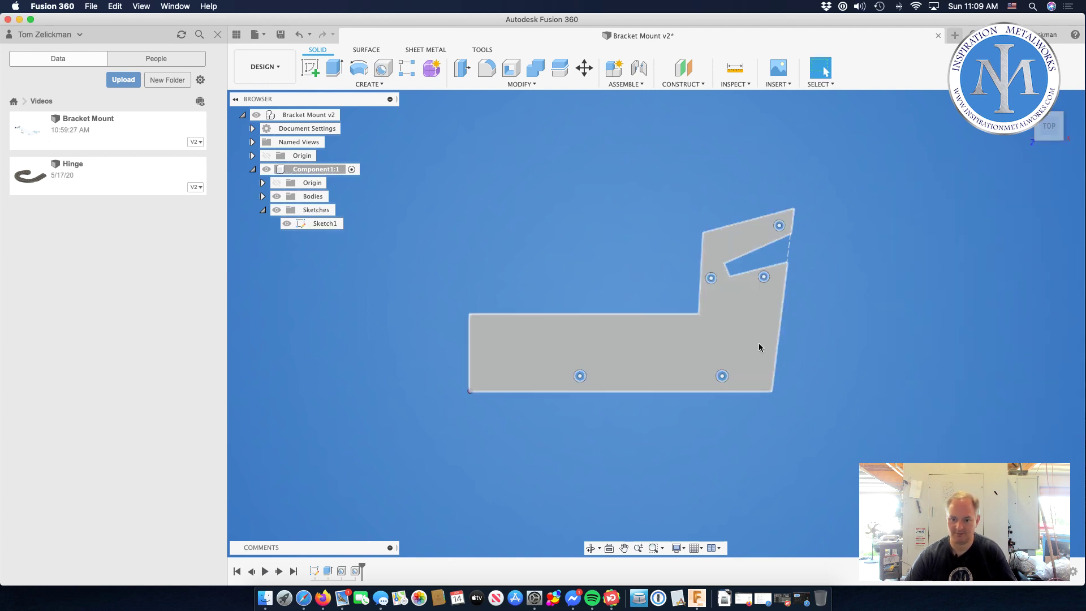
Step: Hide Sketch1 and save the design with the version description "User Saved"
{"action": "scroll", "coordinate": [806, 329], "scroll_direction": "up", "scroll_amount": 3}
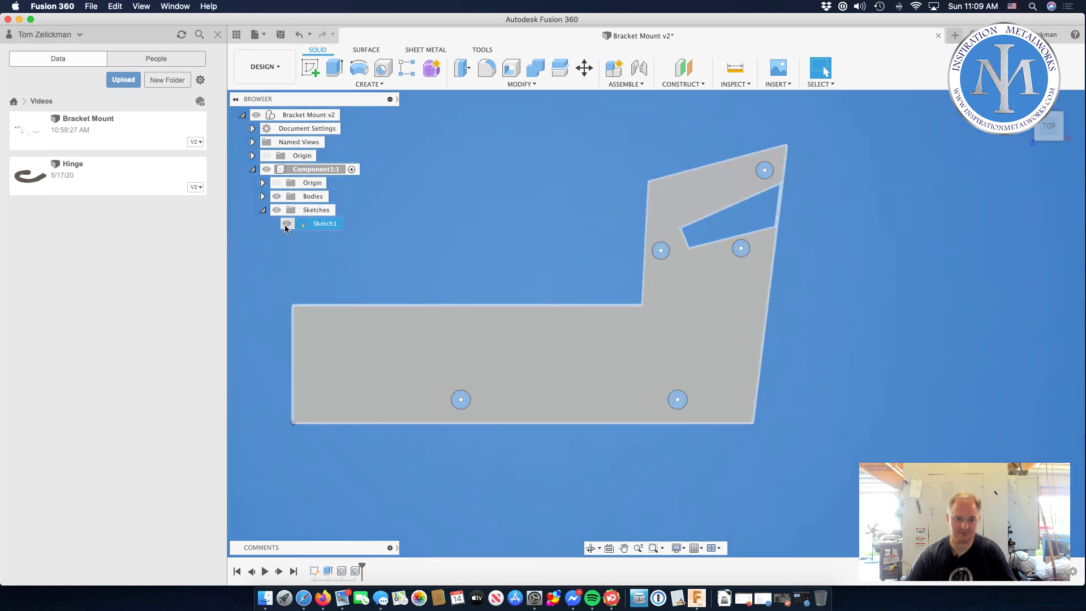
{"action": "left_click", "coordinate": [287, 223]}
{"action": "scroll", "coordinate": [876, 369], "scroll_direction": "down", "scroll_amount": 2}
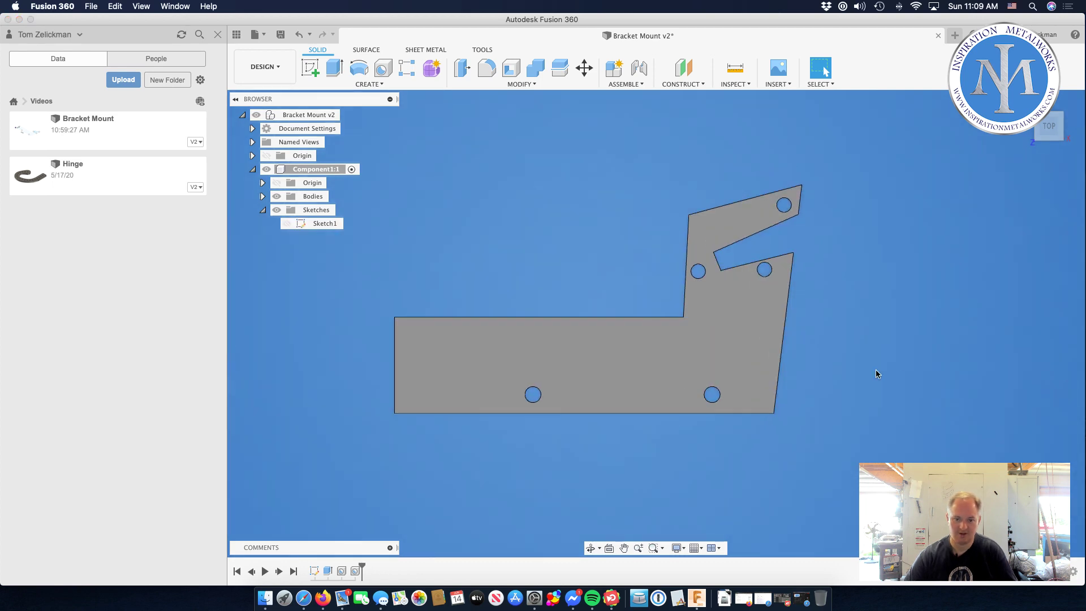
{"action": "scroll", "coordinate": [876, 369], "scroll_direction": "down", "scroll_amount": 2}
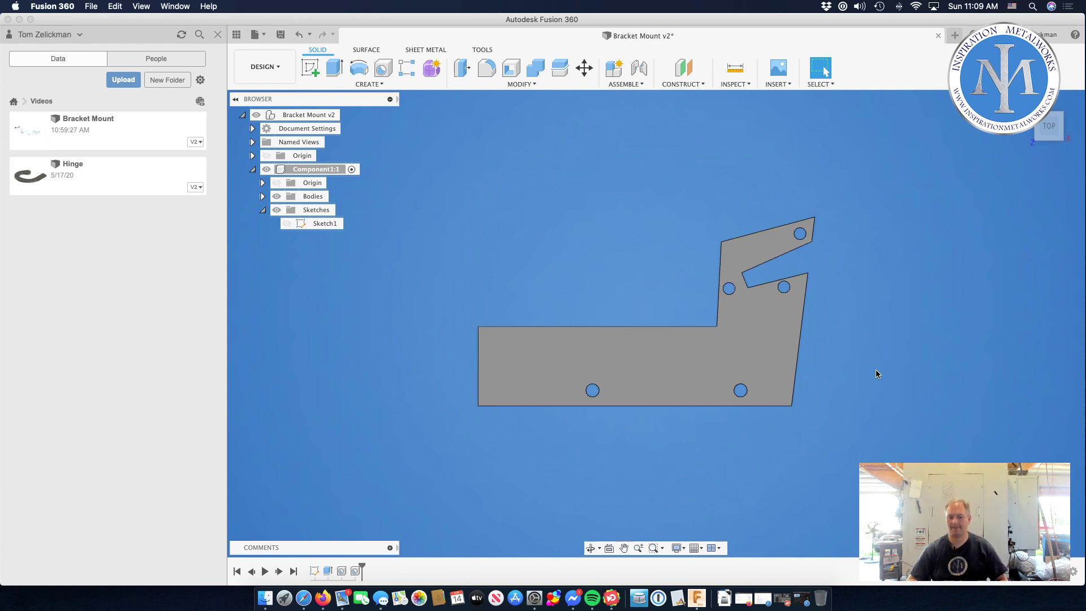
{"action": "left_click", "coordinate": [280, 35]}
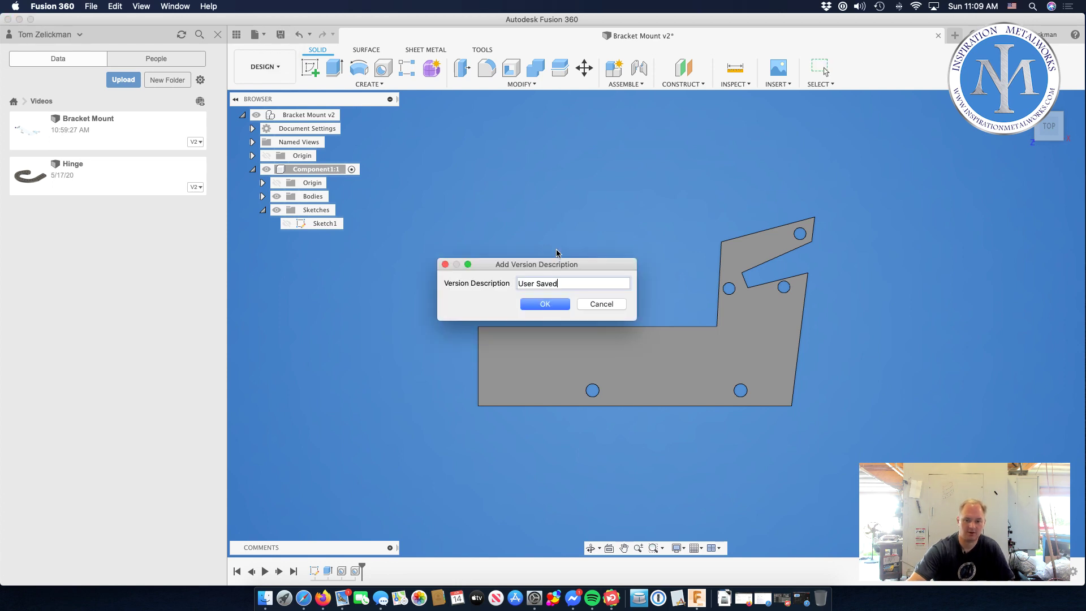
{"action": "left_click", "coordinate": [548, 309]}
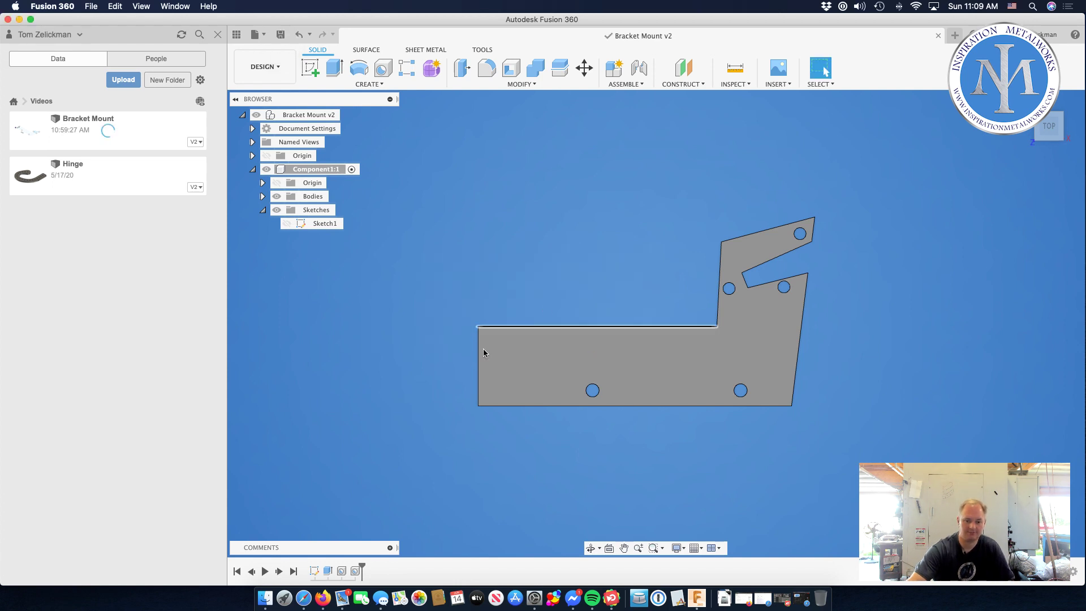
Step: Switch to Safari to check the YouTube live chat and stream dashboard, minimize the dashboard, and return to Fusion 360
{"action": "left_click", "coordinate": [302, 594]}
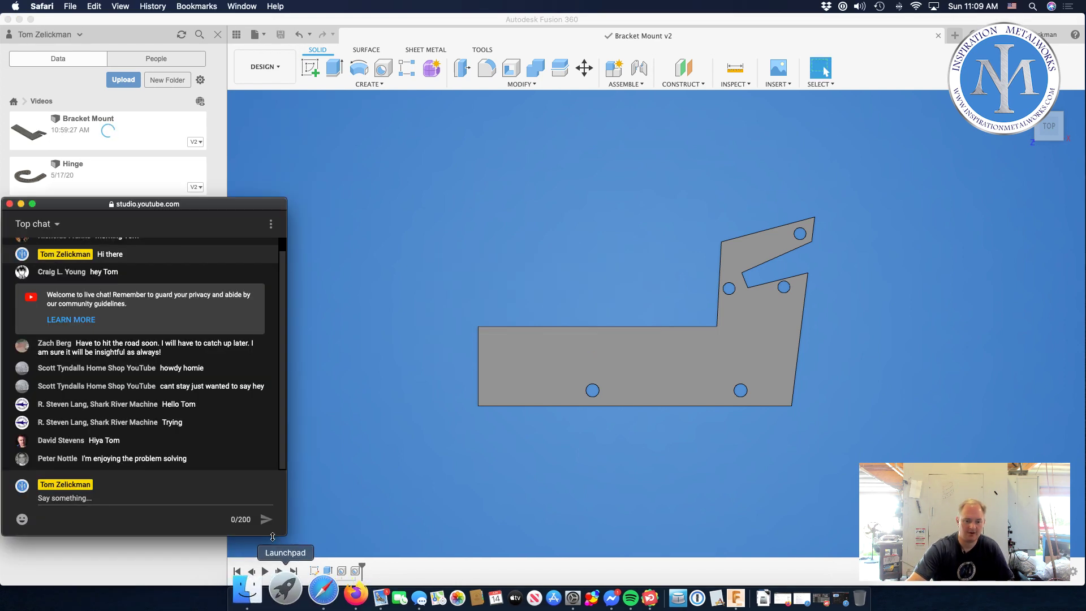
{"action": "left_click", "coordinate": [570, 194]}
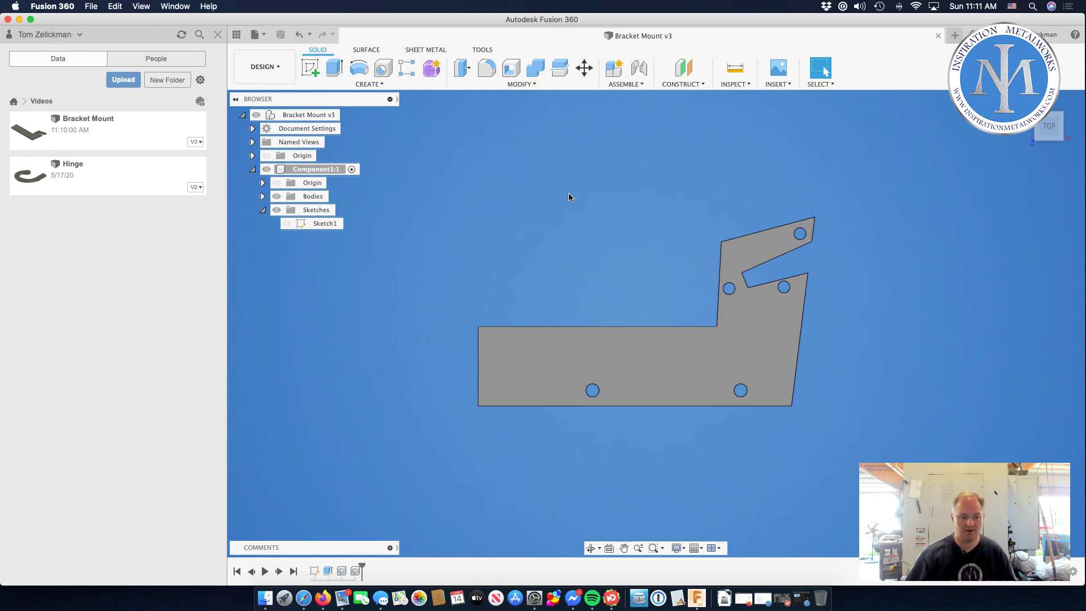
{"action": "left_click", "coordinate": [304, 598]}
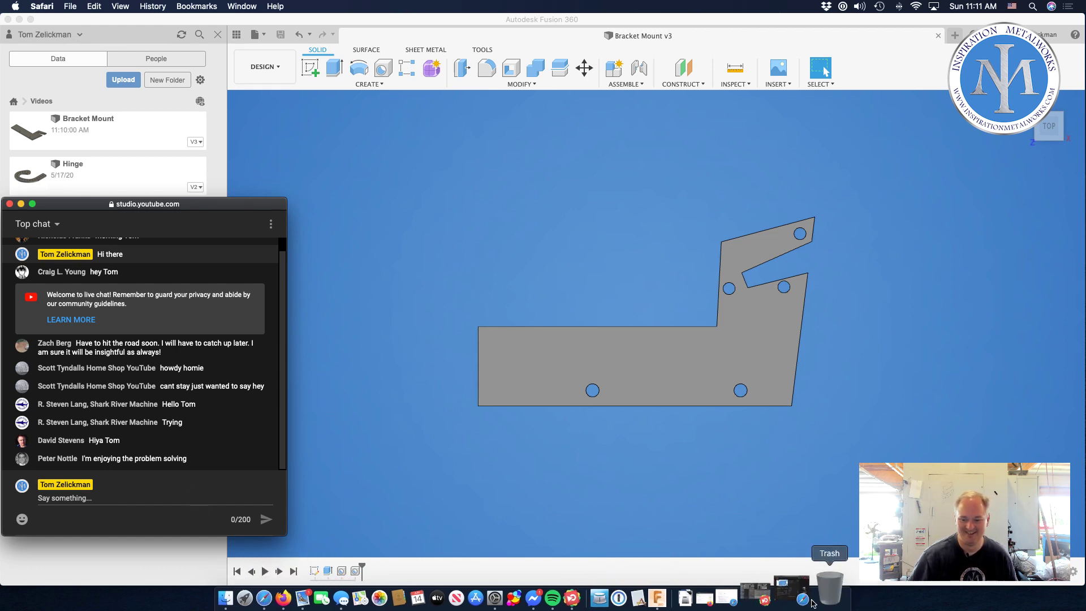
{"action": "left_click", "coordinate": [791, 590]}
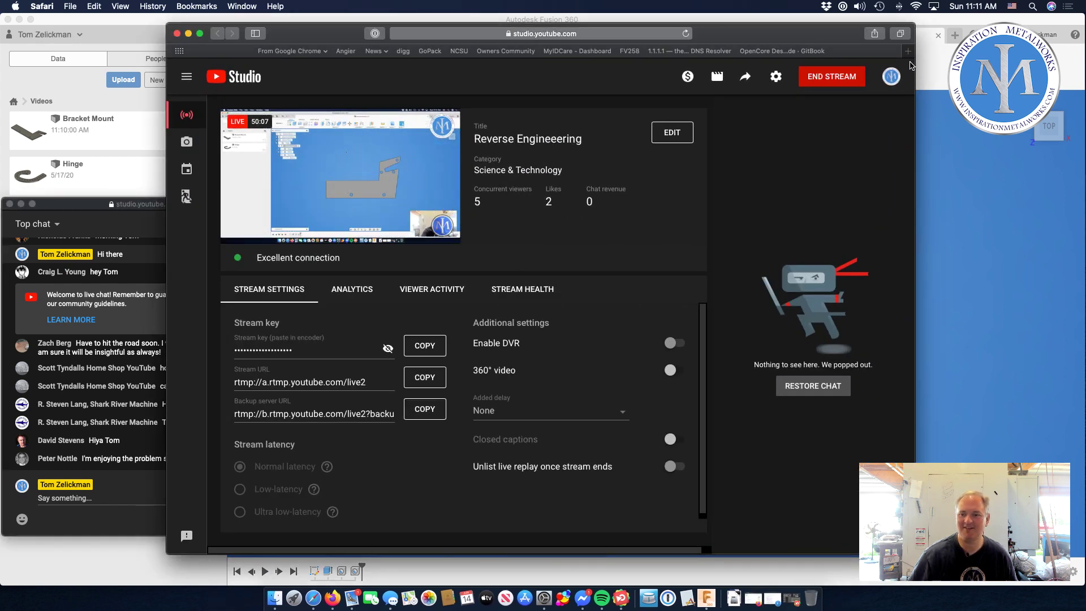
{"action": "left_click", "coordinate": [958, 251]}
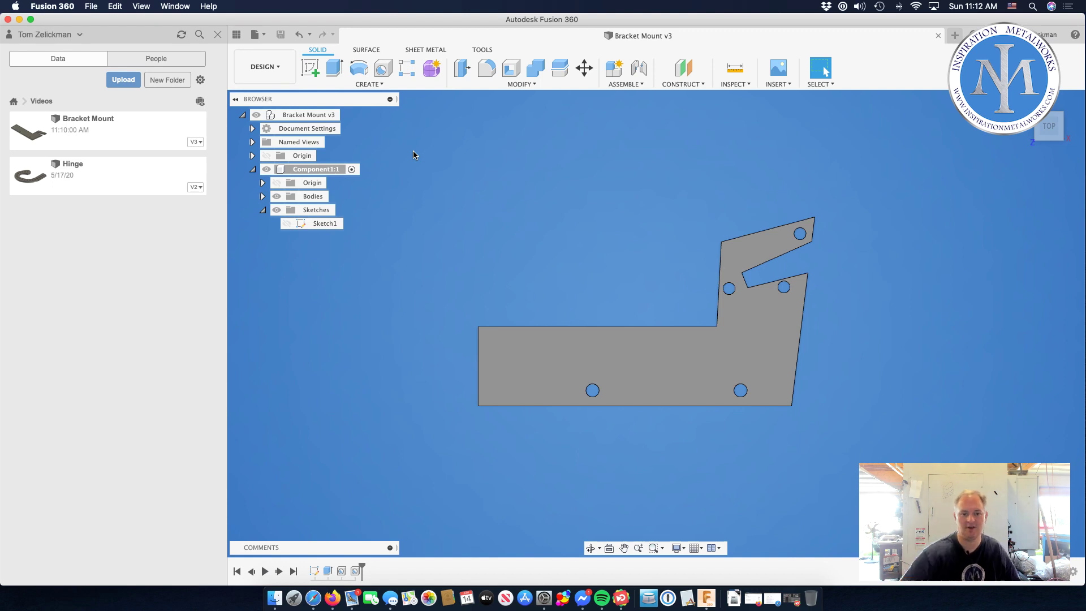
{"action": "left_click", "coordinate": [313, 596]}
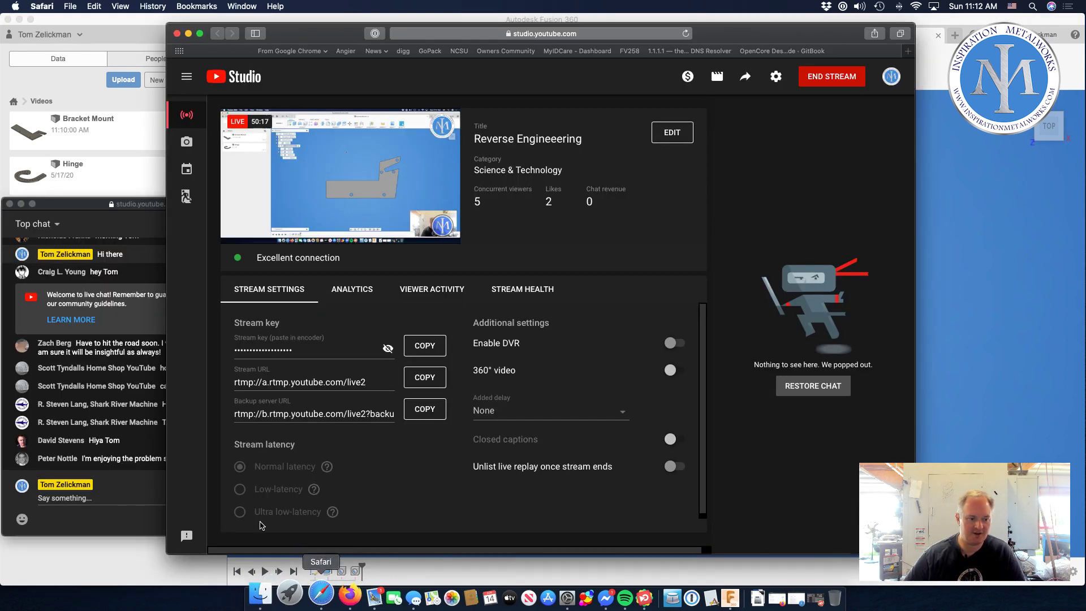
{"action": "left_click", "coordinate": [190, 35]}
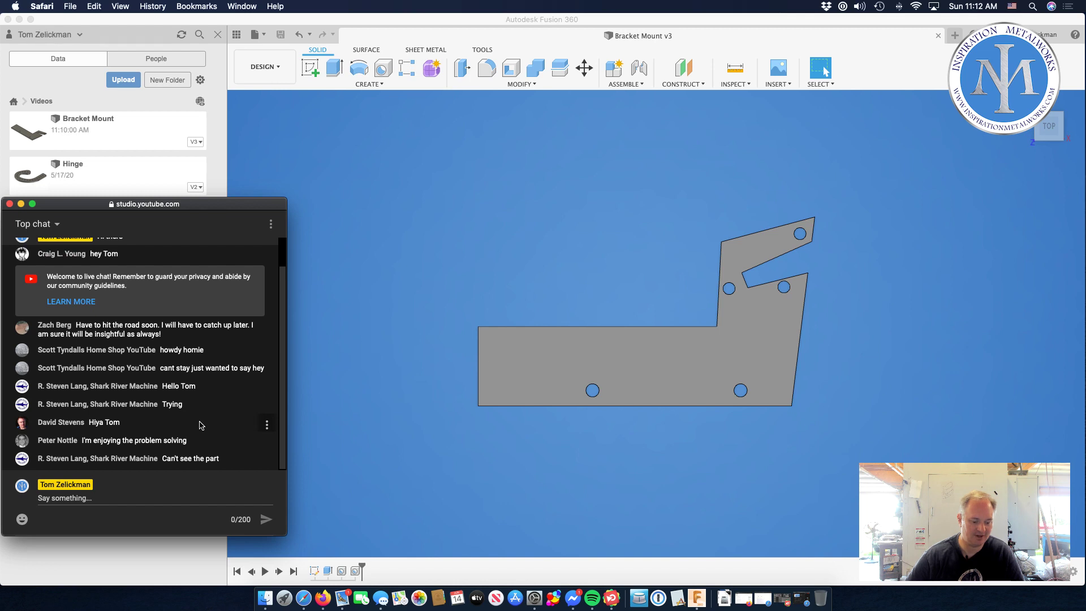
{"action": "left_click", "coordinate": [460, 468]}
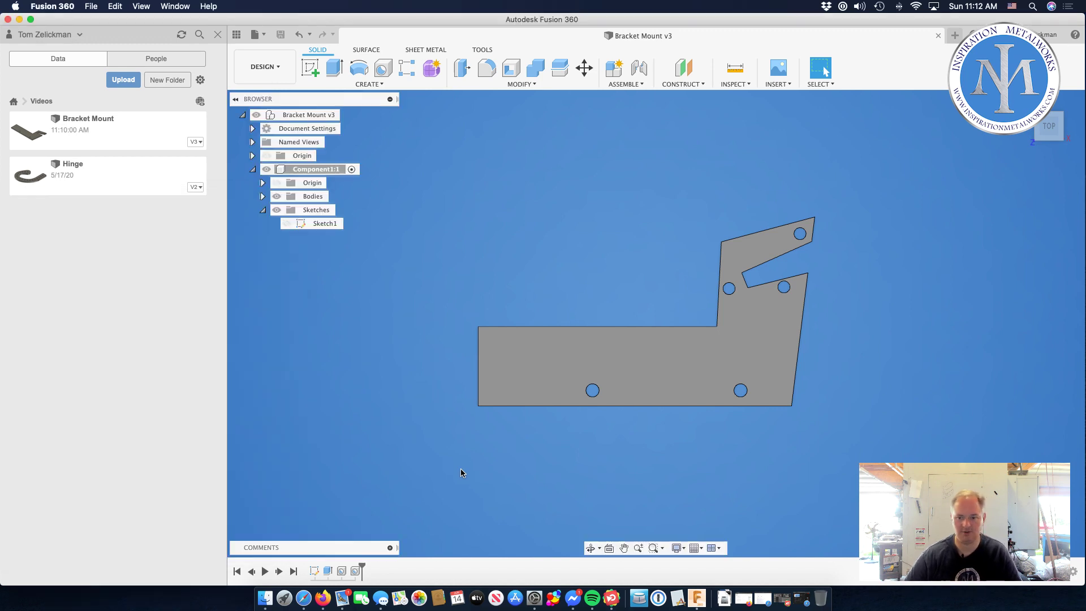
Step: Apply a 0.4 in constant-radius fillet to the inside elbow, the upper arm's back corner, the base's front corner and both arm-tip corners
{"action": "left_click", "coordinate": [487, 66]}
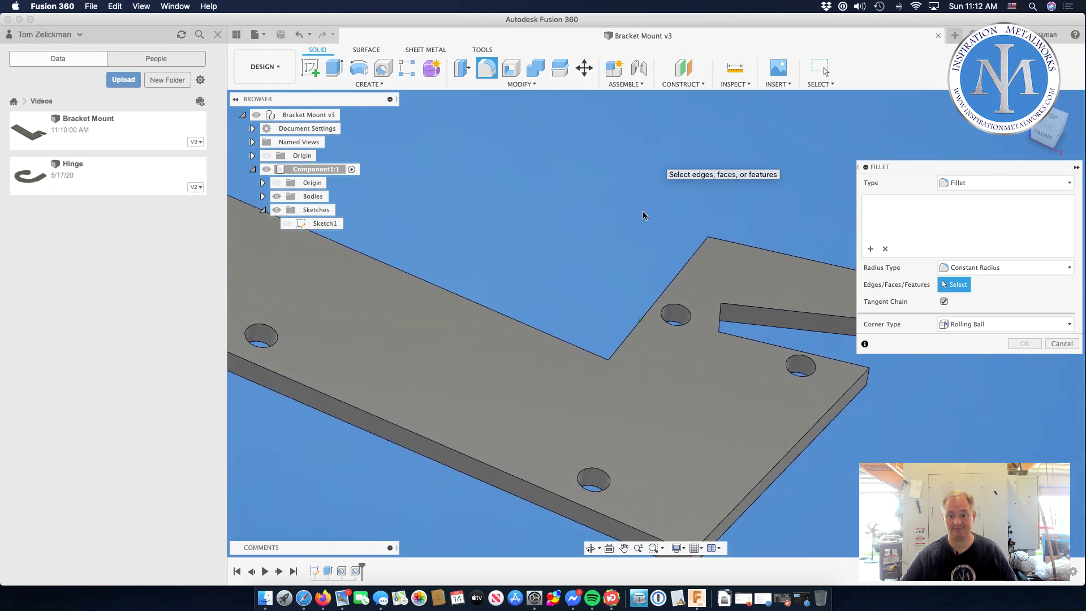
{"action": "left_click", "coordinate": [627, 337]}
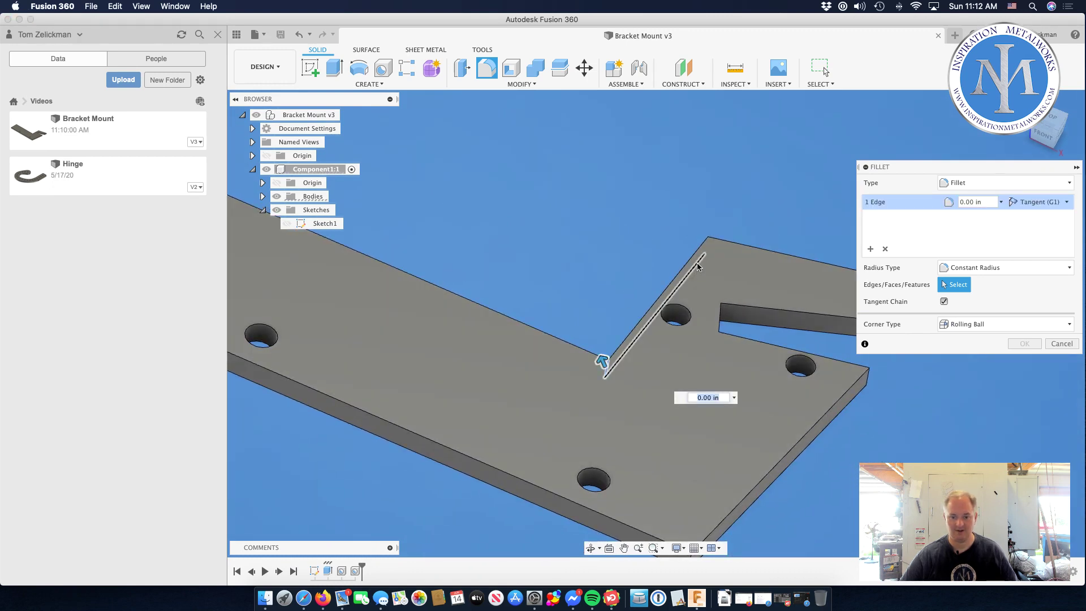
{"action": "left_click", "coordinate": [705, 247]}
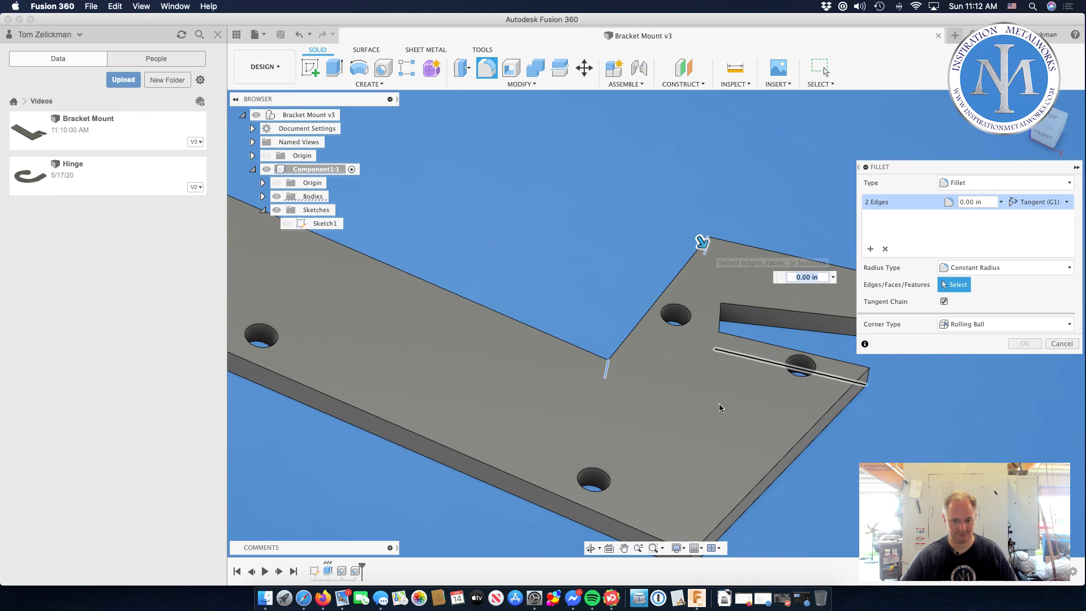
{"action": "scroll", "coordinate": [694, 470], "scroll_direction": "down", "scroll_amount": 3}
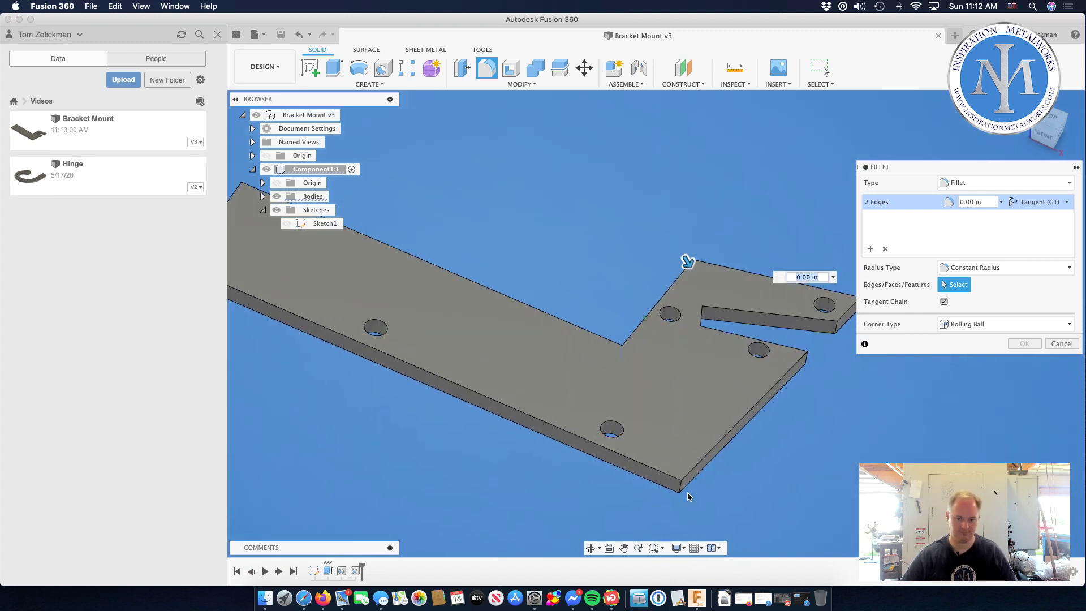
{"action": "left_click", "coordinate": [683, 490]}
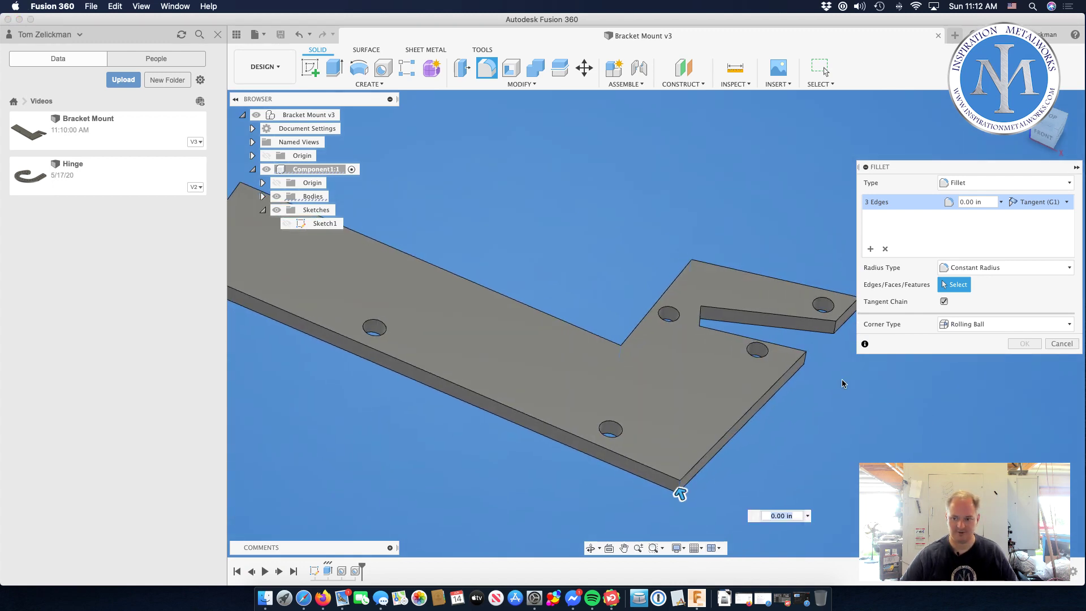
{"action": "middle_click_drag", "start_coordinate": [842, 380], "coordinate": [807, 381]}
{"action": "left_click", "coordinate": [827, 304]}
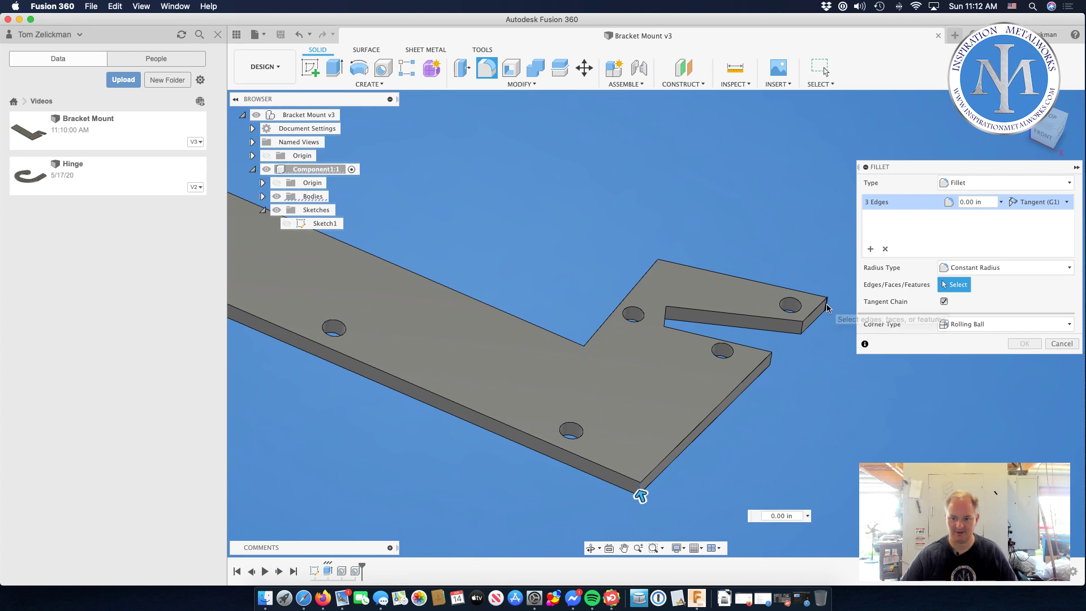
{"action": "left_click", "coordinate": [827, 306]}
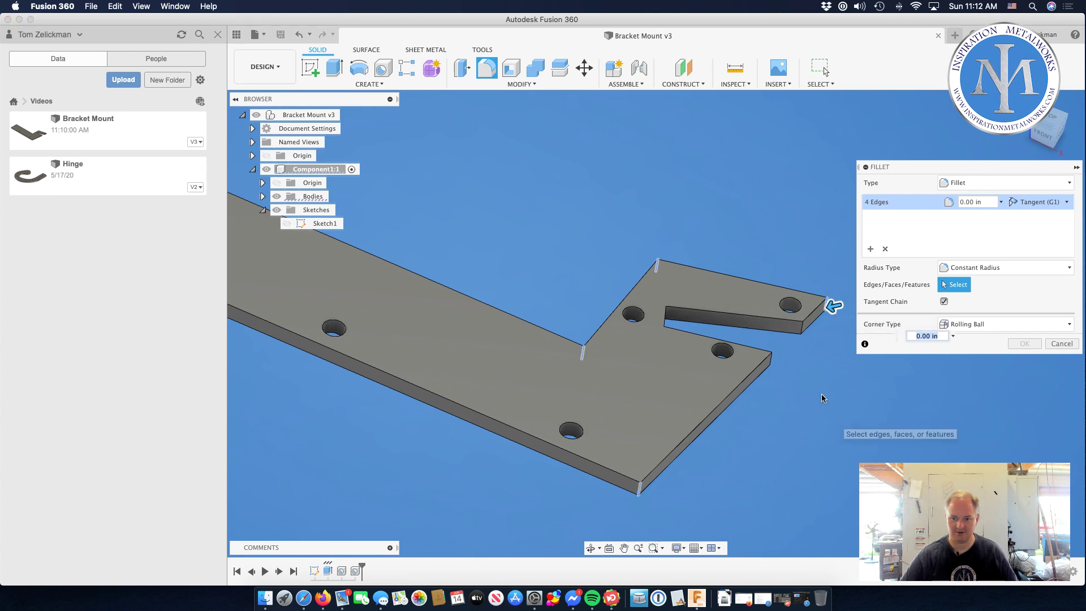
{"action": "left_click", "coordinate": [803, 328]}
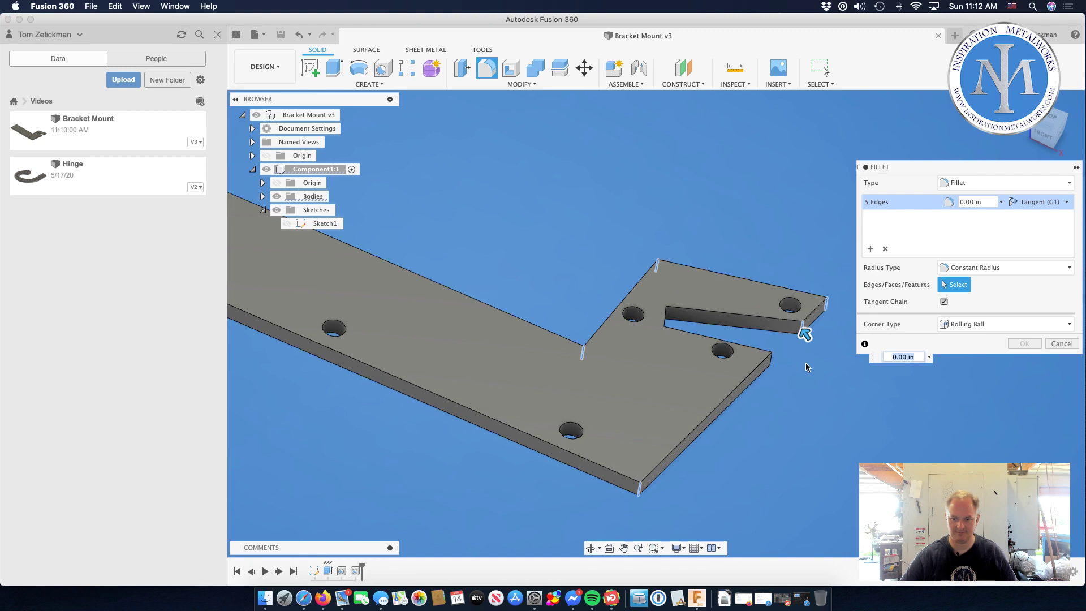
{"action": "type", "text": ".4"}
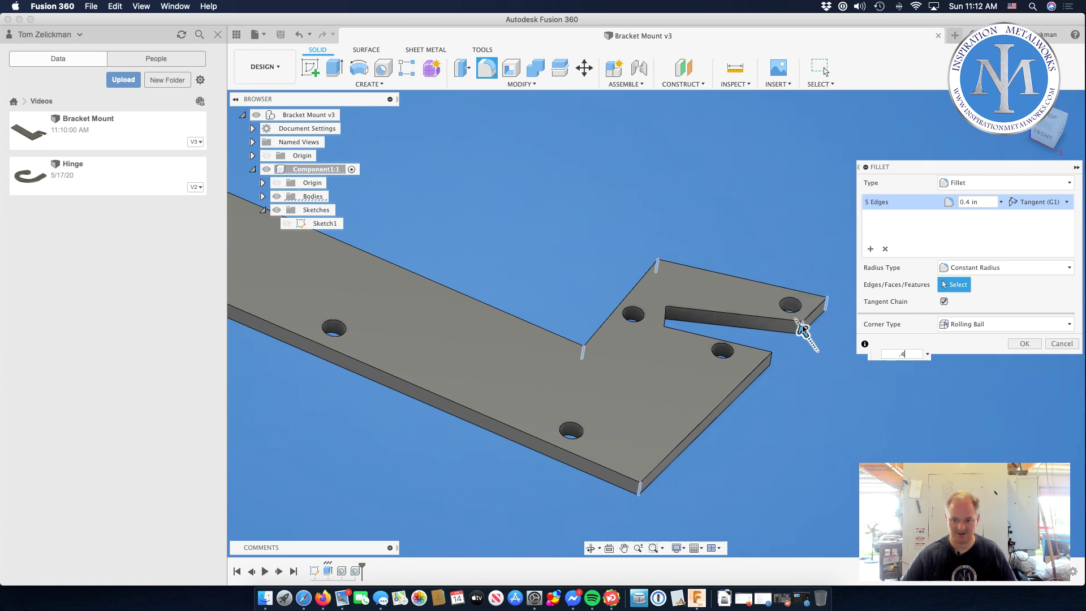
Step: Remove both arm-tip edges from the 0.4 in fillet selection
{"action": "left_click", "coordinate": [826, 304]}
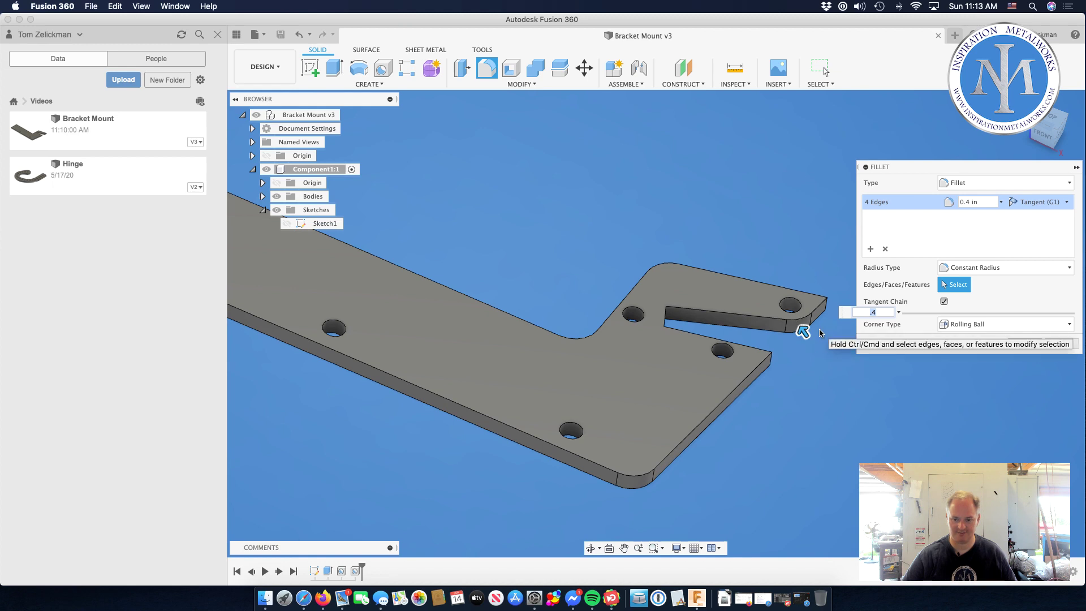
{"action": "scroll", "coordinate": [802, 331], "scroll_direction": "up", "scroll_amount": 2}
{"action": "scroll", "coordinate": [802, 331], "scroll_direction": "up", "scroll_amount": 2}
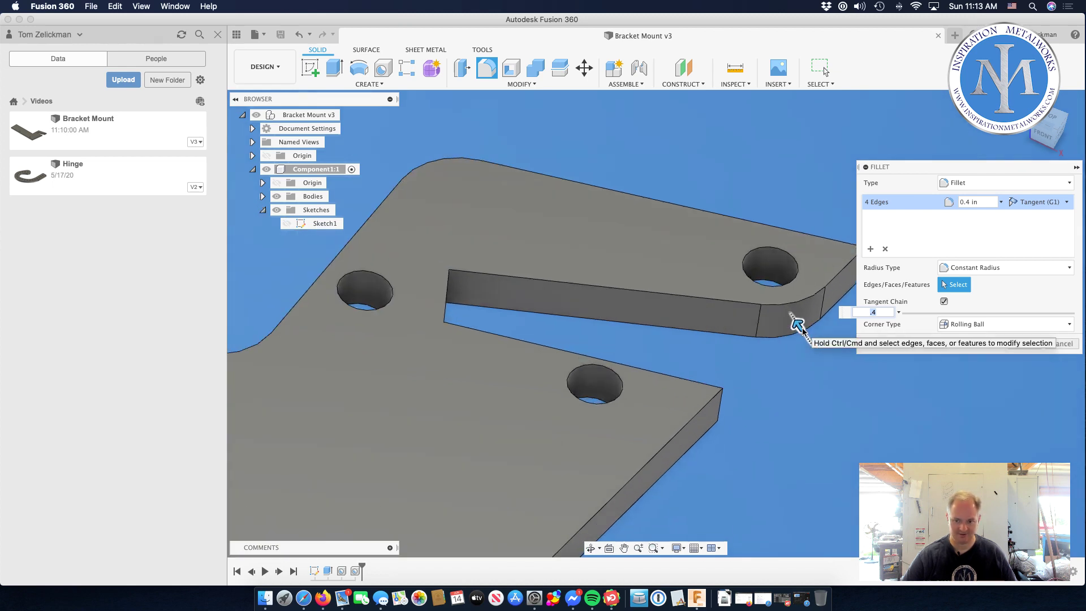
{"action": "left_click", "coordinate": [802, 325]}
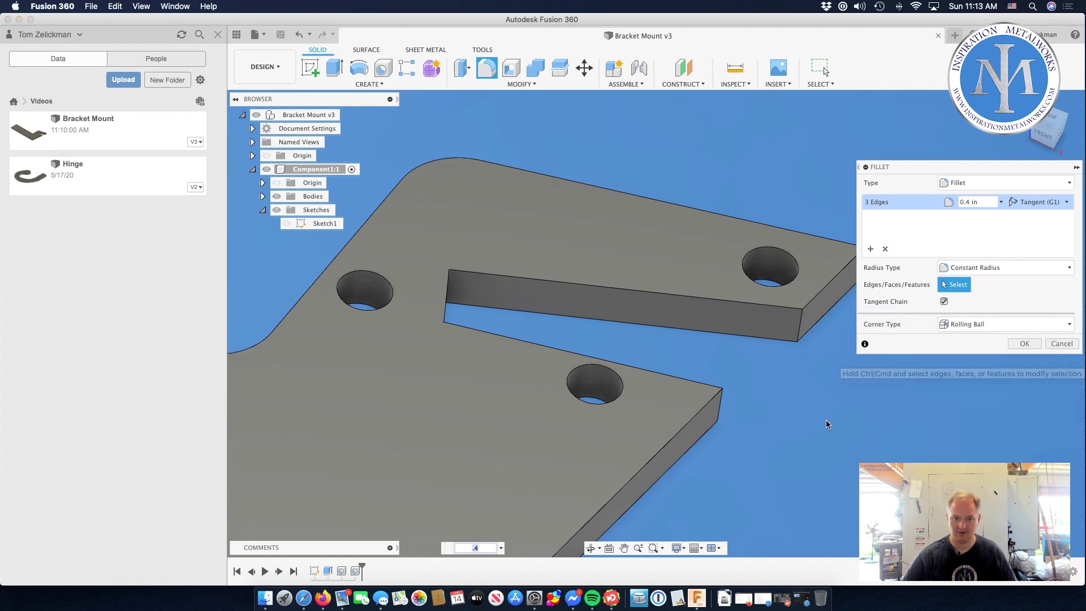
{"action": "scroll", "coordinate": [825, 419], "scroll_direction": "up", "scroll_amount": 2}
{"action": "scroll", "coordinate": [825, 420], "scroll_direction": "down", "scroll_amount": 3}
{"action": "scroll", "coordinate": [824, 419], "scroll_direction": "down", "scroll_amount": 2}
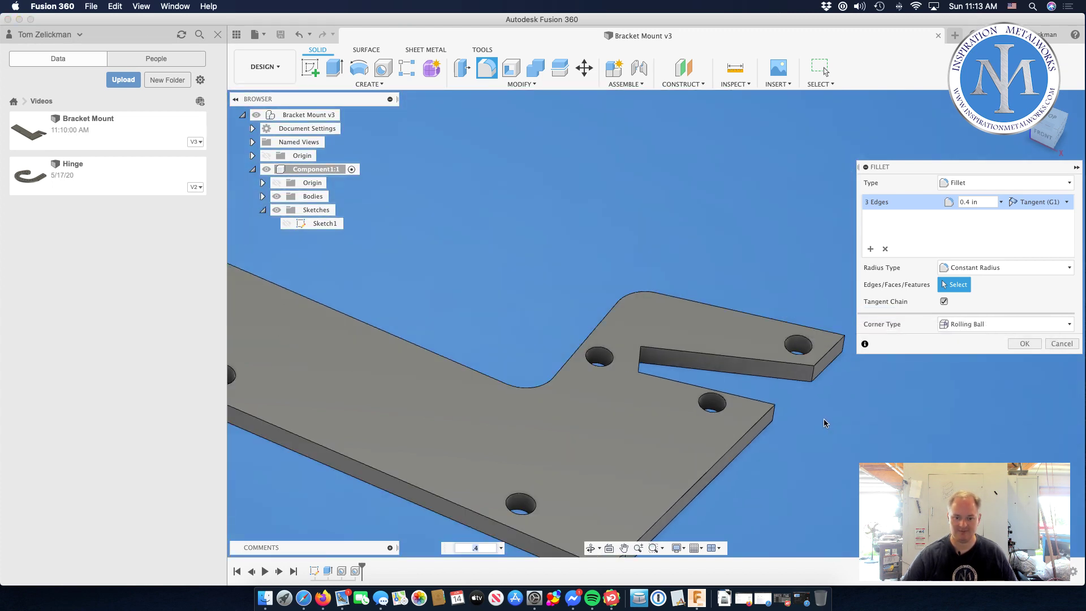
{"action": "middle_click_drag", "start_coordinate": [824, 419], "coordinate": [807, 336], "text": "shift"}
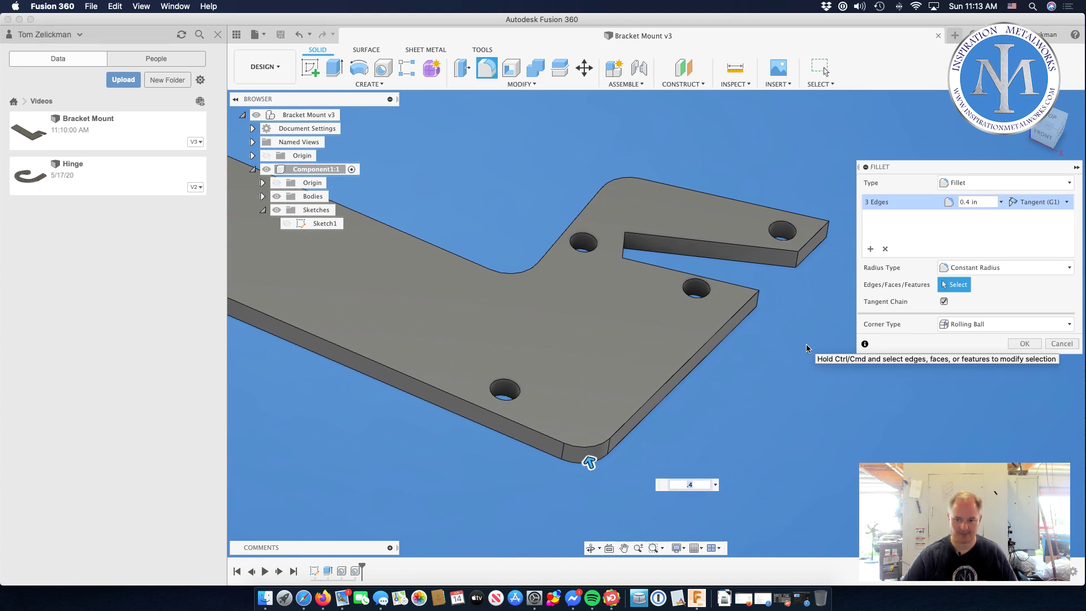
{"action": "right_click", "coordinate": [800, 262]}
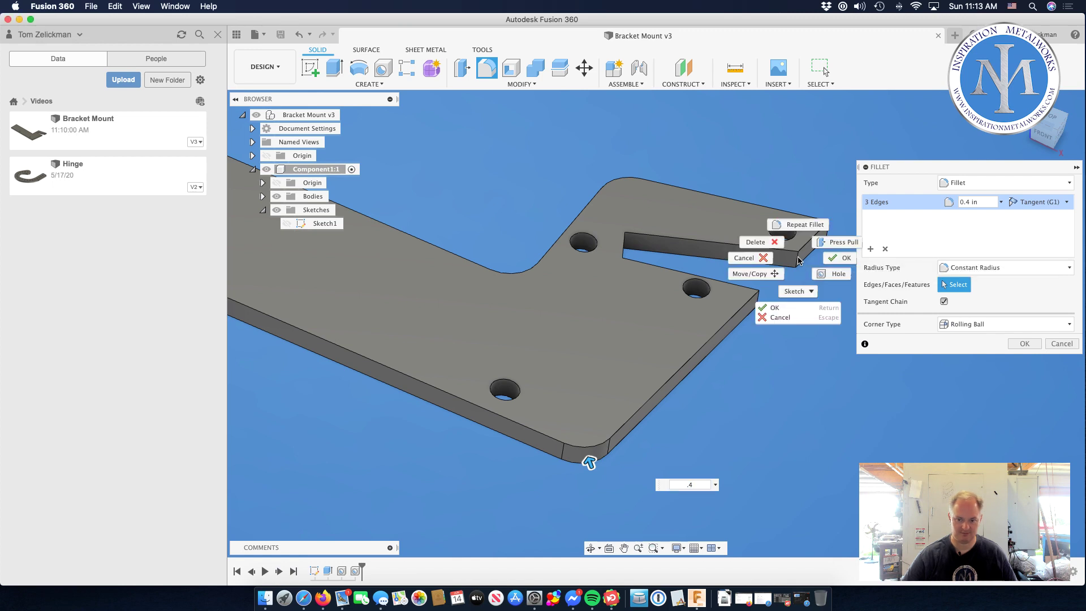
{"action": "left_click", "coordinate": [816, 395]}
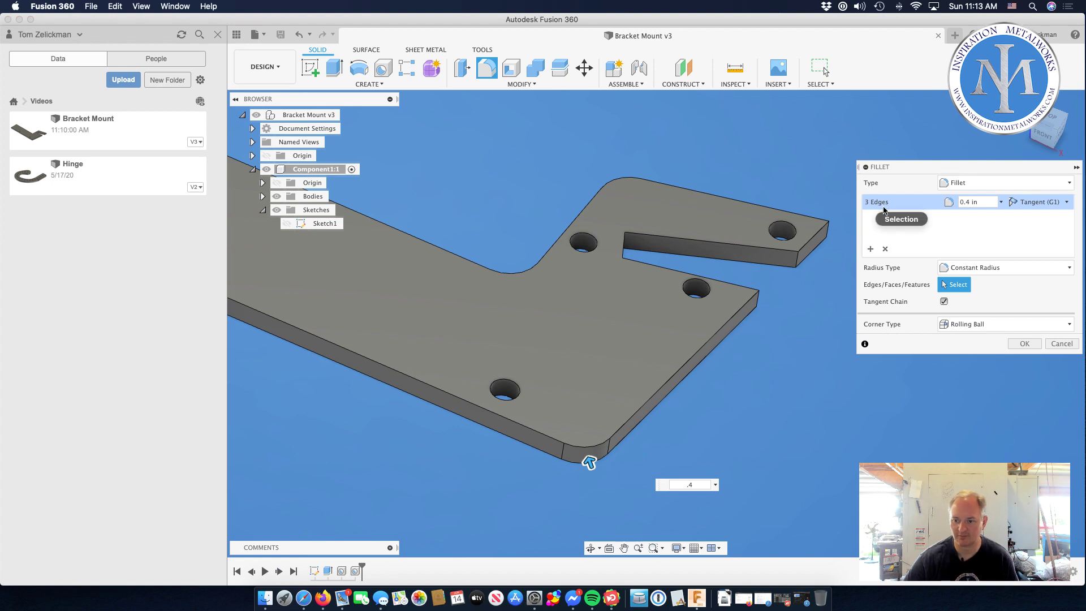
Step: Add the arm tip's notch-side edge back to the 0.4 in fillet selection
{"action": "left_click", "coordinate": [955, 285]}
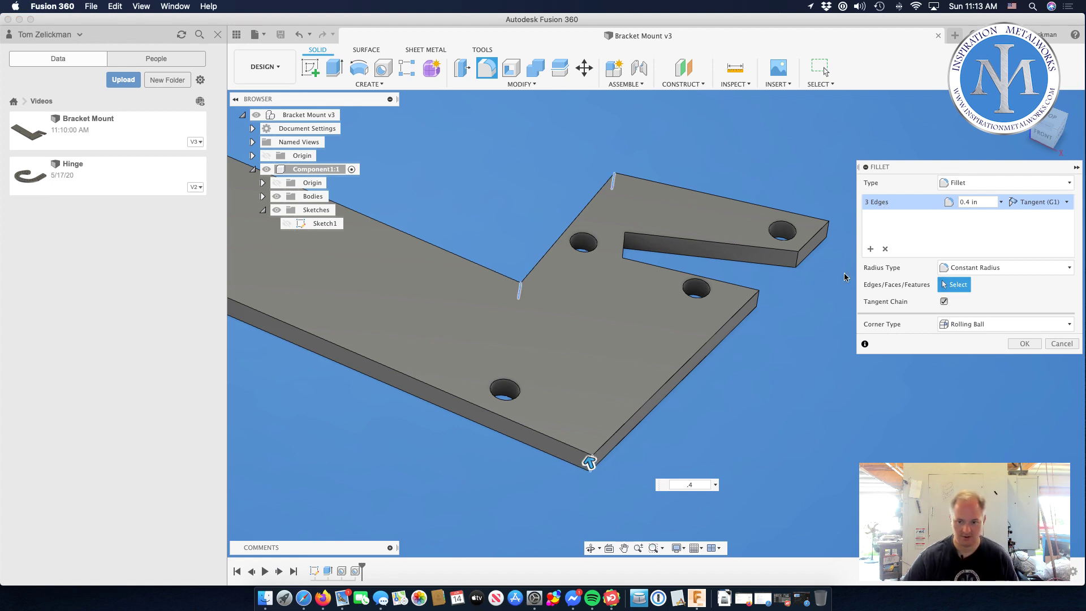
{"action": "left_click", "coordinate": [798, 261]}
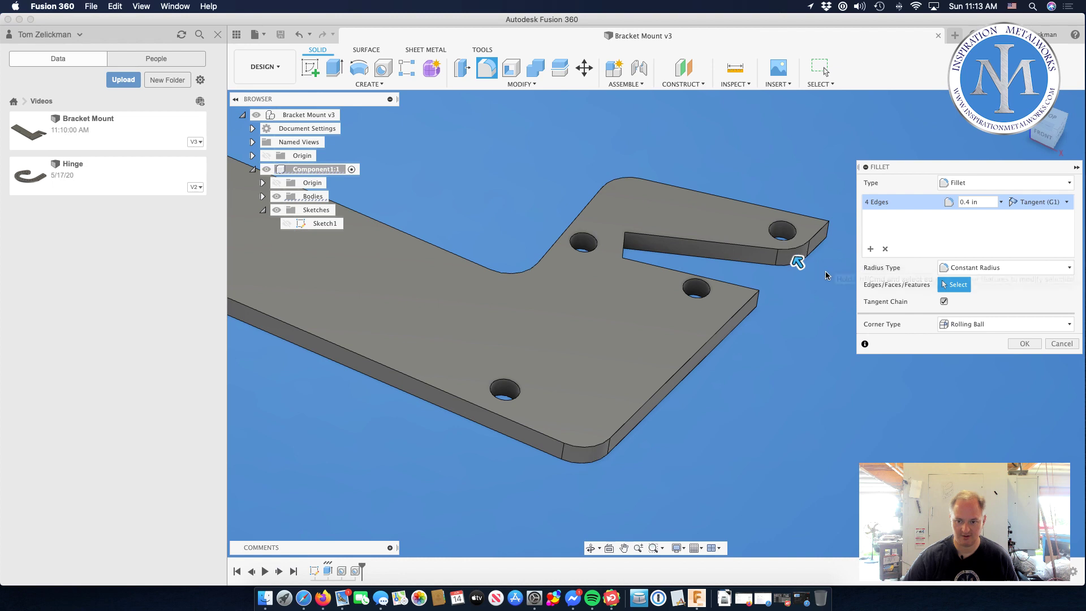
{"action": "left_click", "coordinate": [829, 232]}
{"action": "left_click", "coordinate": [828, 232]}
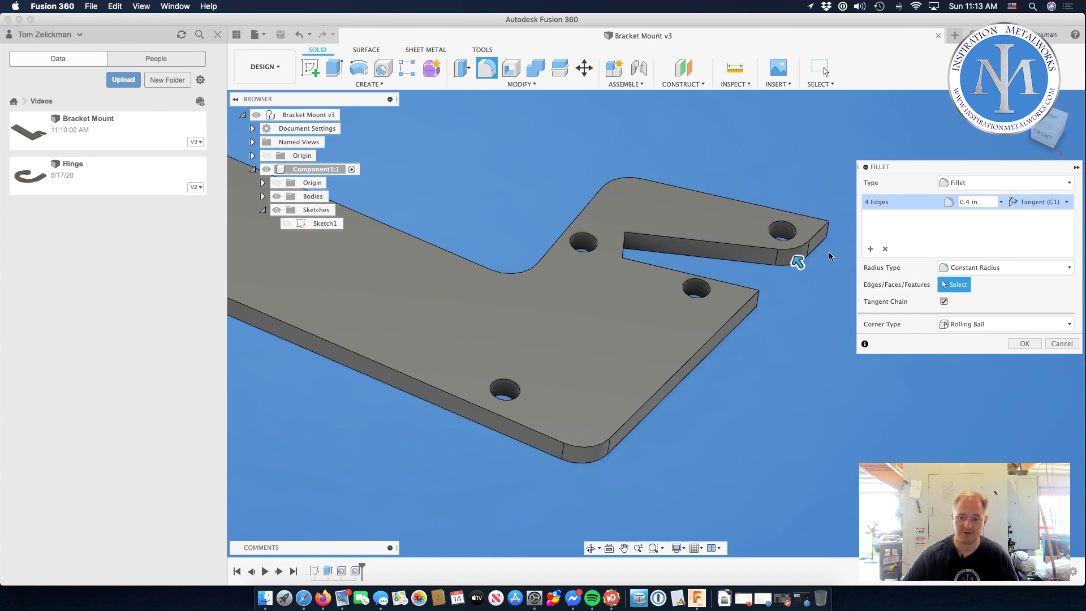
Step: Add the arm tip's outer edge as a second selection set with a 0.3 in radius and complete the fillet
{"action": "left_click", "coordinate": [871, 249]}
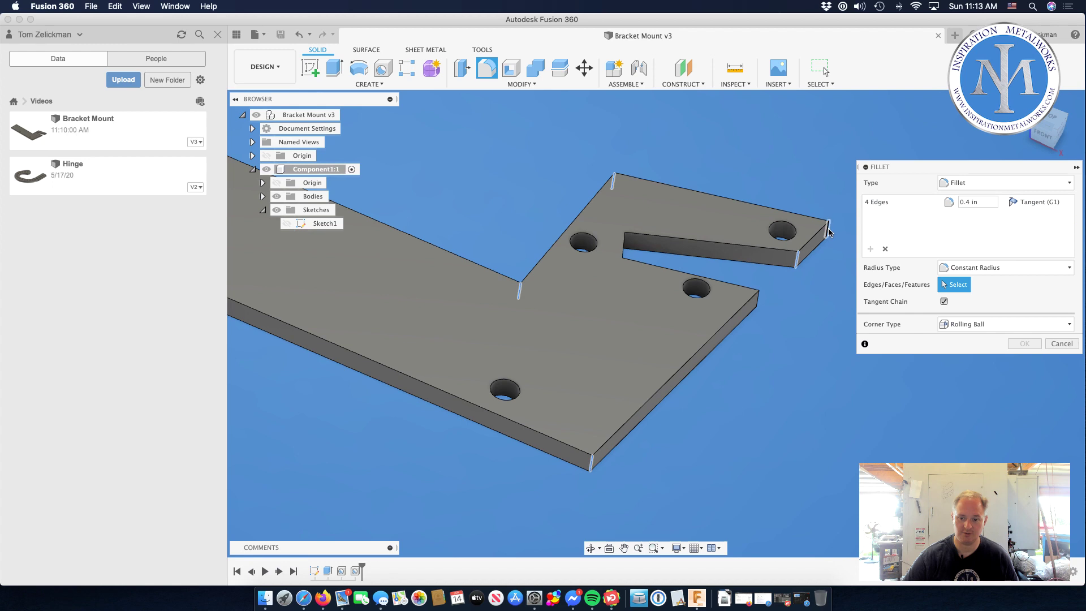
{"action": "left_click", "coordinate": [828, 232]}
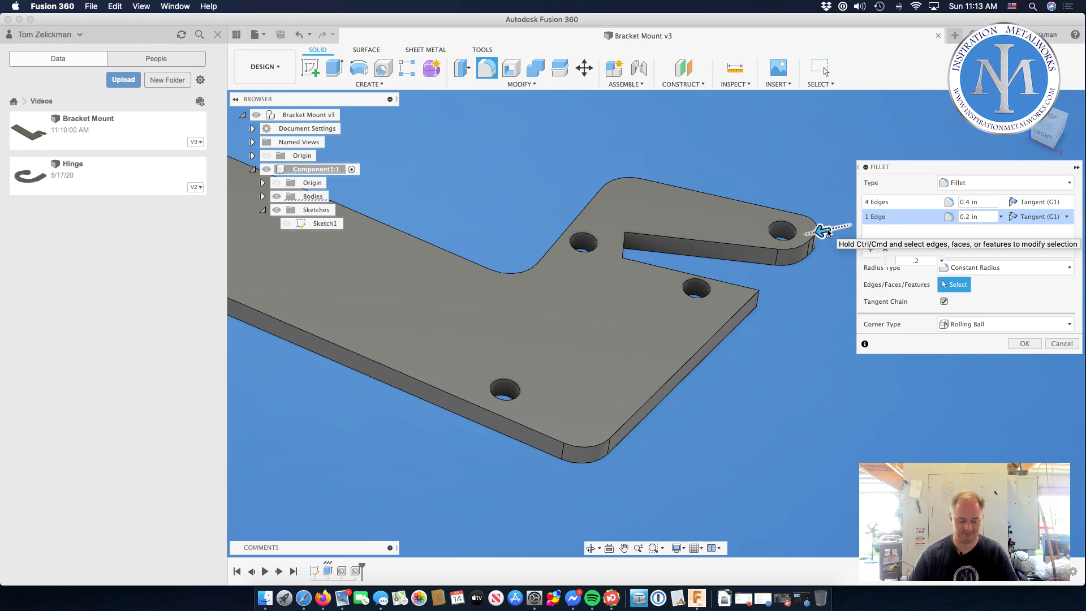
{"action": "type", "text": ".3"}
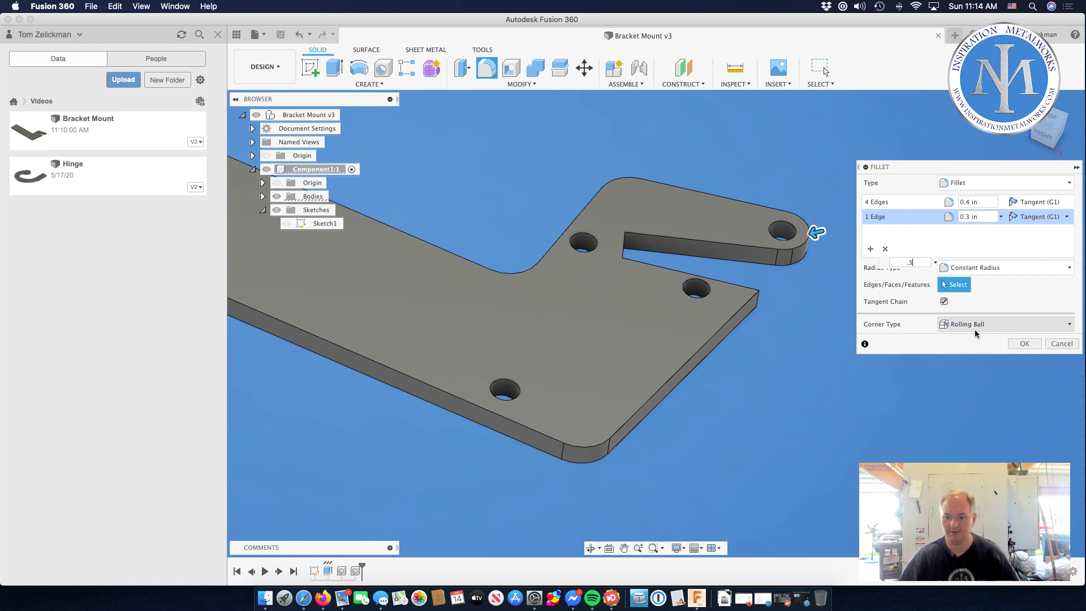
{"action": "left_click", "coordinate": [1022, 343]}
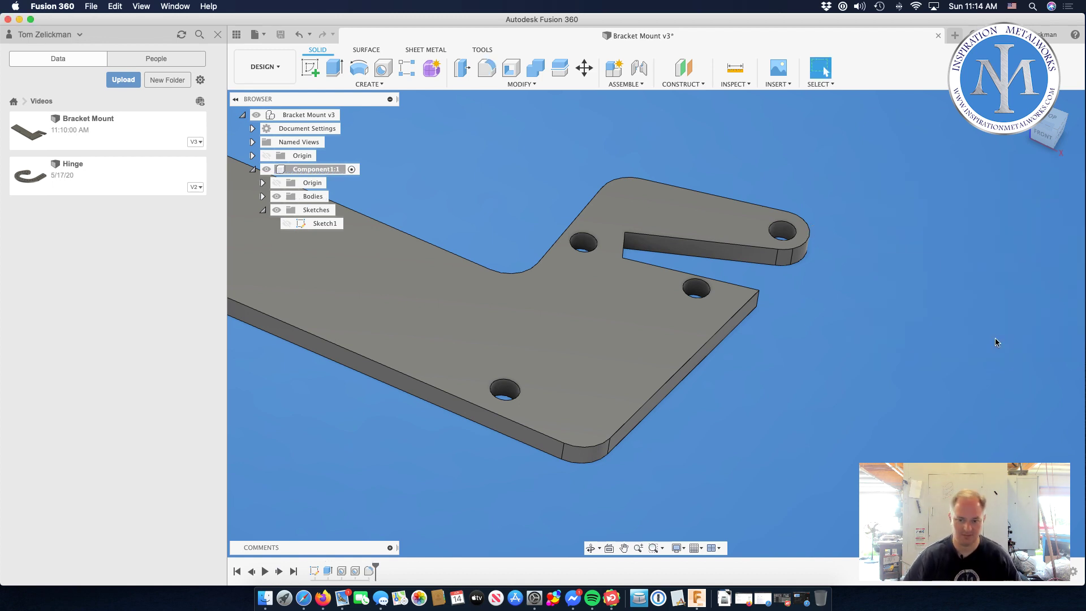
Step: Edit the fillet feature and take both arm-tip edges out of their selection sets
{"action": "left_click", "coordinate": [1054, 121]}
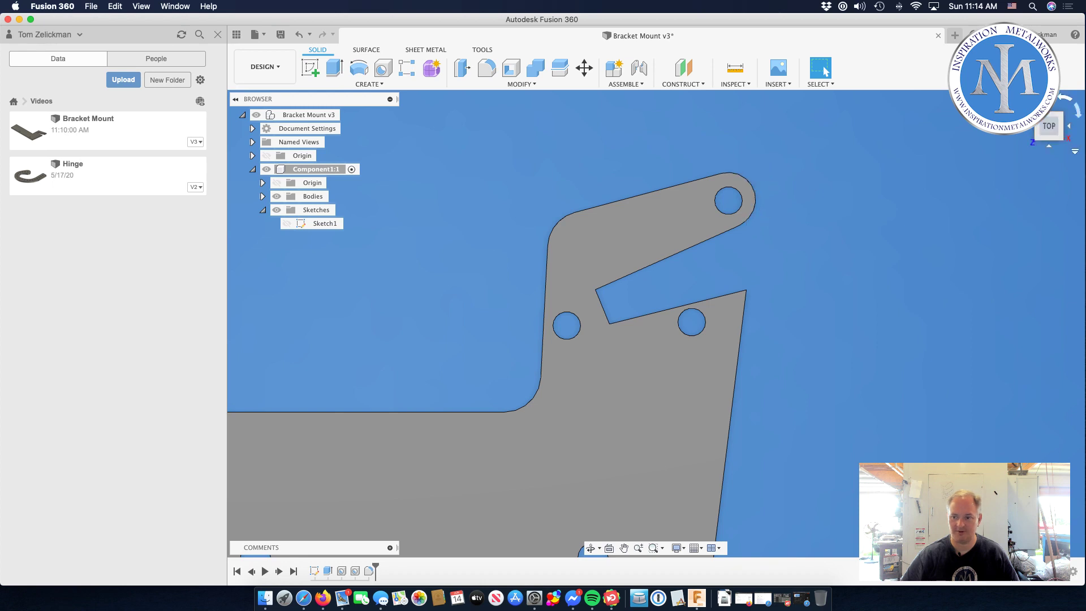
{"action": "left_click", "coordinate": [1062, 138]}
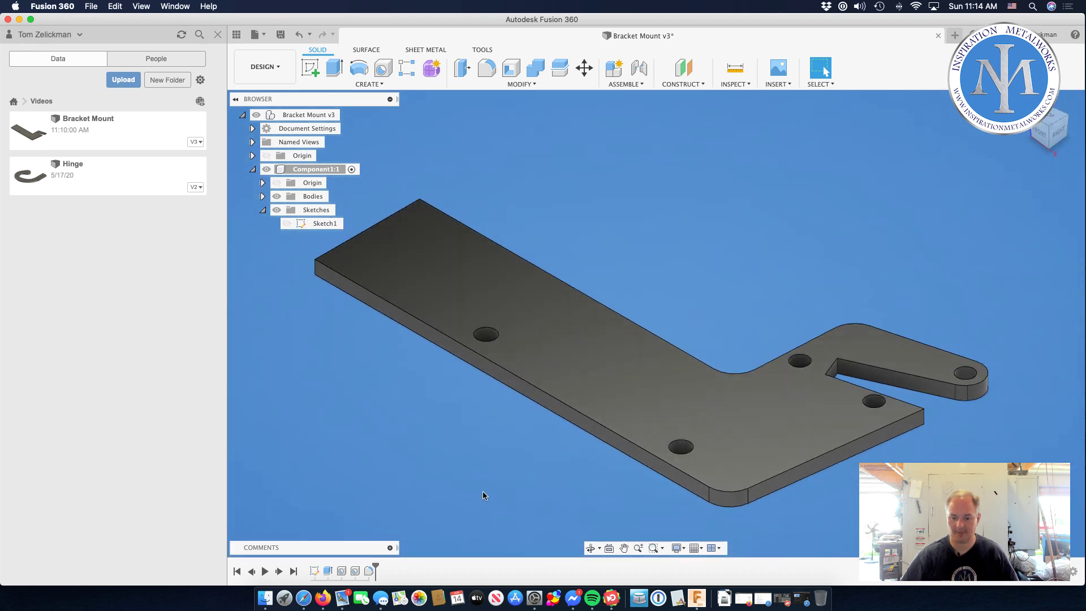
{"action": "double_click", "coordinate": [369, 569]}
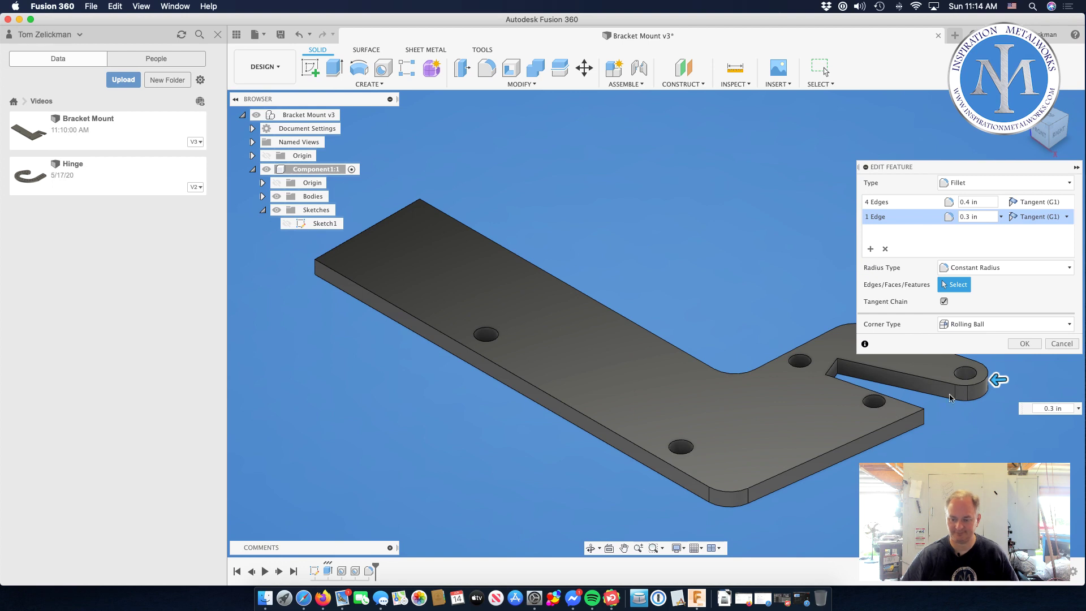
{"action": "left_click", "coordinate": [906, 203]}
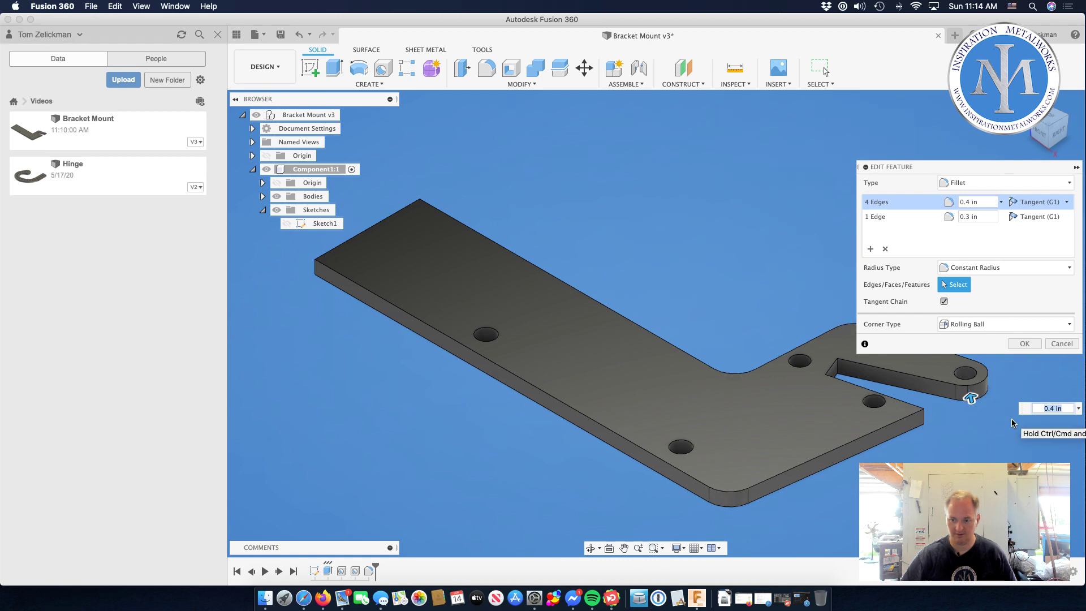
{"action": "scroll", "coordinate": [970, 397], "scroll_direction": "up", "scroll_amount": 5}
{"action": "left_click", "coordinate": [971, 396]}
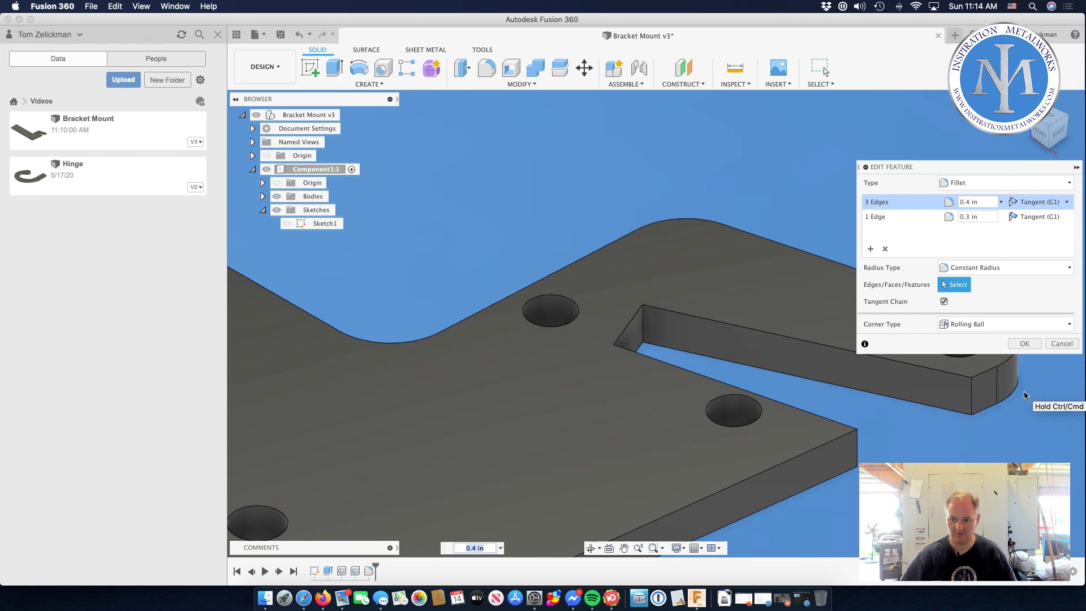
{"action": "middle_click_drag", "start_coordinate": [1026, 396], "coordinate": [753, 347]}
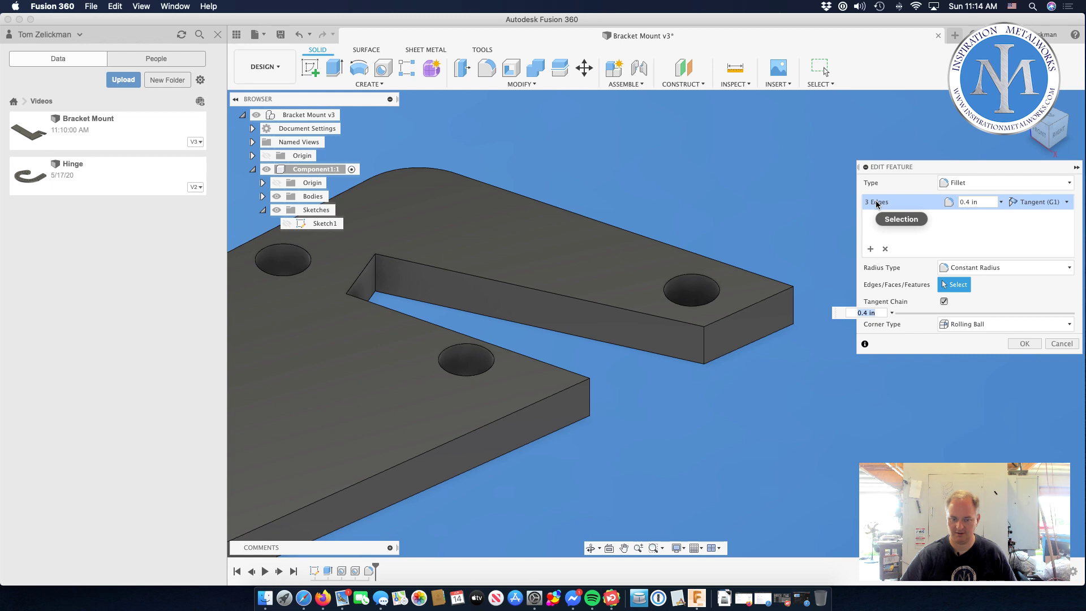
Step: Add both arm-tip edges as a separate selection set with a 0.3 in radius and complete the fillet edit
{"action": "left_click", "coordinate": [870, 249]}
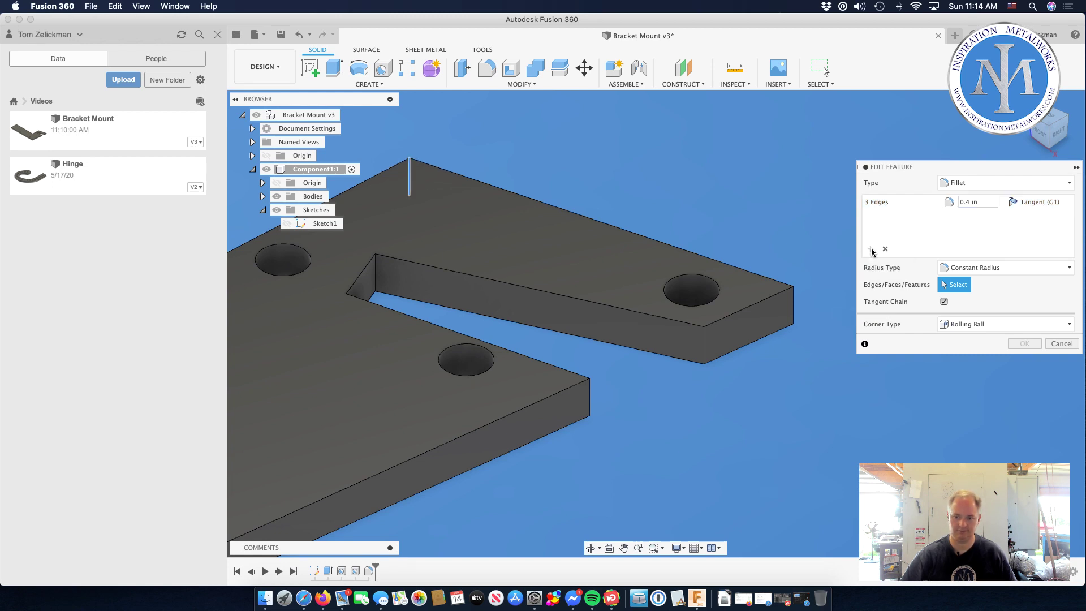
{"action": "left_click", "coordinate": [793, 308]}
{"action": "left_click", "coordinate": [704, 348]}
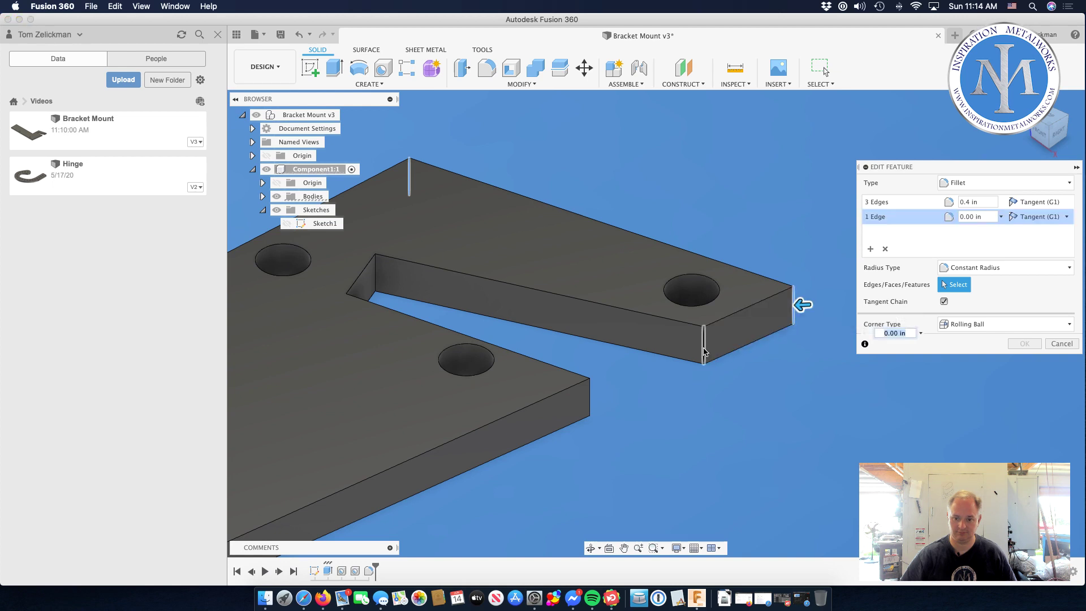
{"action": "type", "text": ".3"}
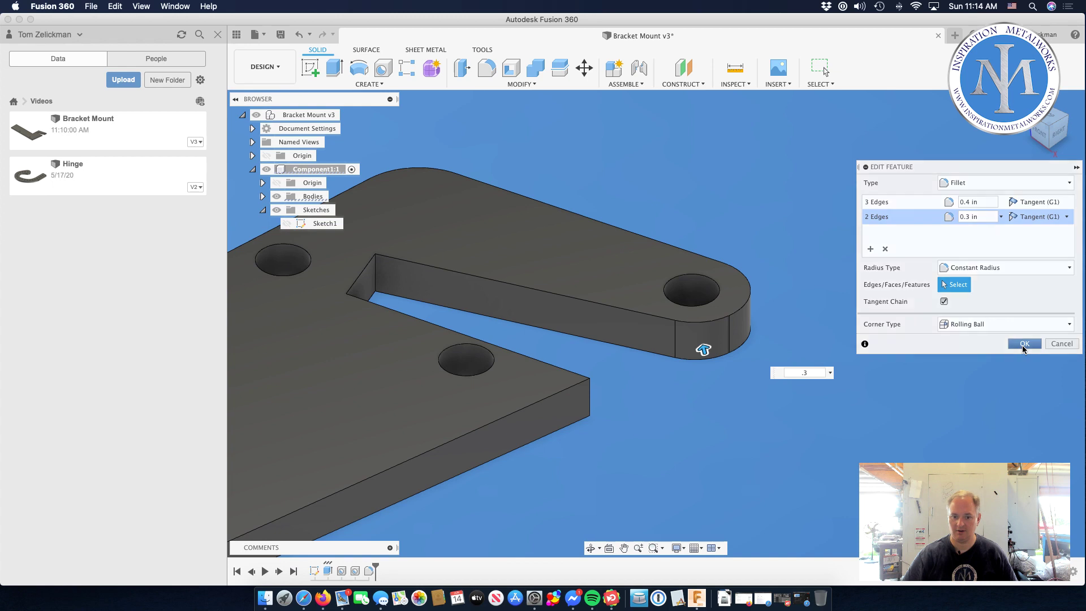
{"action": "left_click", "coordinate": [1025, 343]}
Step: Edit the fillet feature and add the two inner corner edges of the notch as a third selection set
{"action": "scroll", "coordinate": [936, 320], "scroll_direction": "down", "scroll_amount": 5}
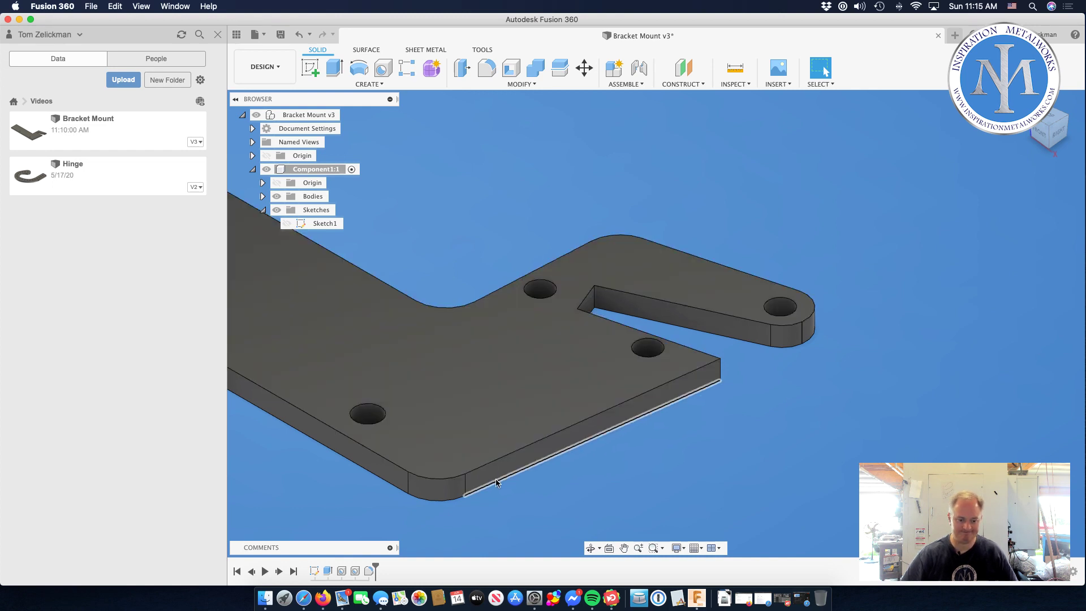
{"action": "double_click", "coordinate": [369, 571]}
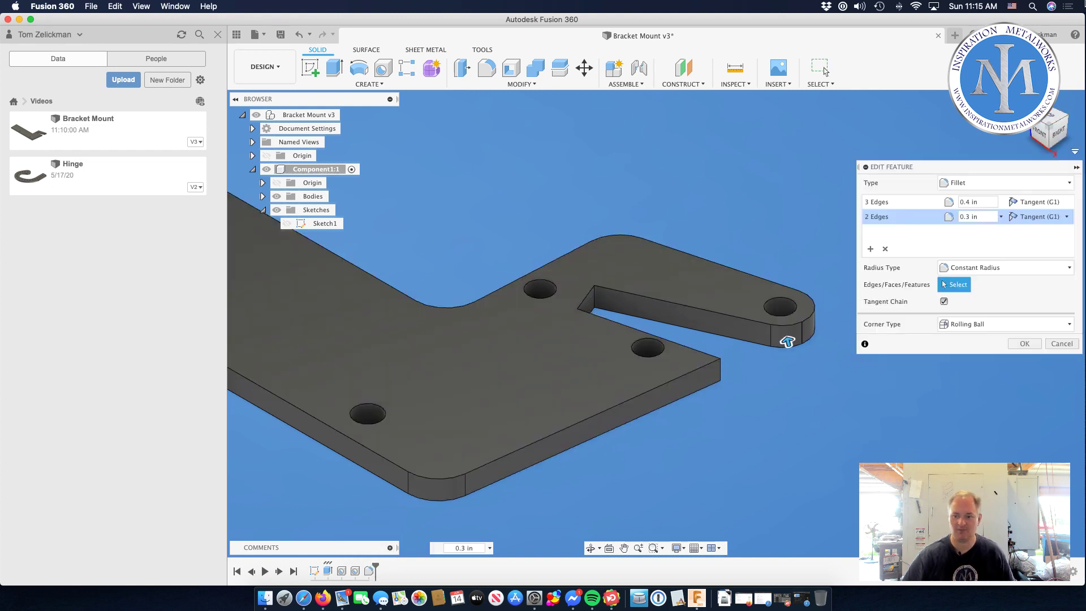
{"action": "left_click", "coordinate": [874, 237]}
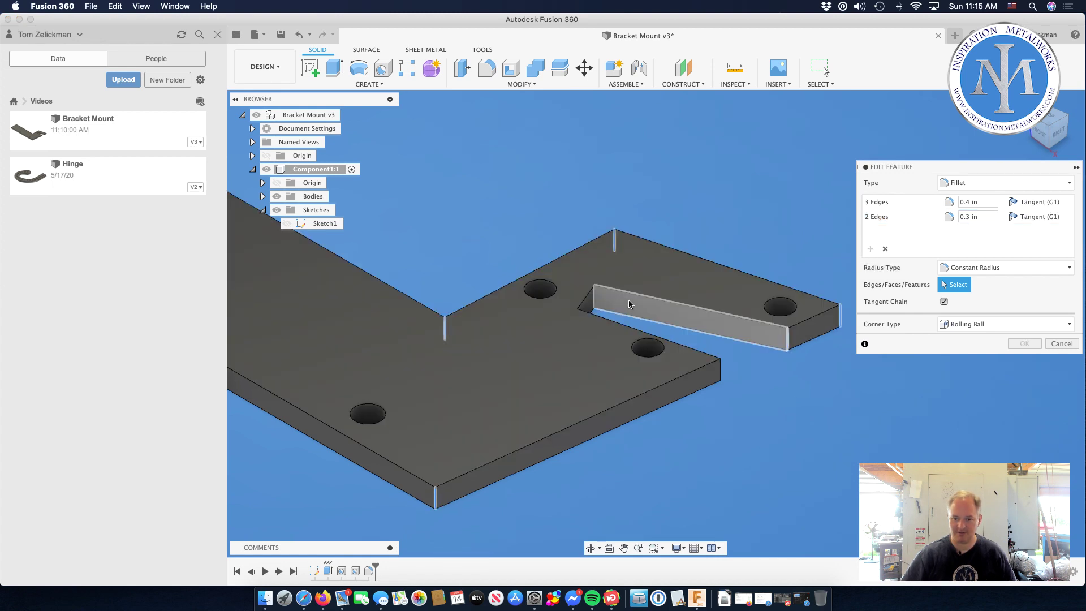
{"action": "left_click", "coordinate": [594, 301]}
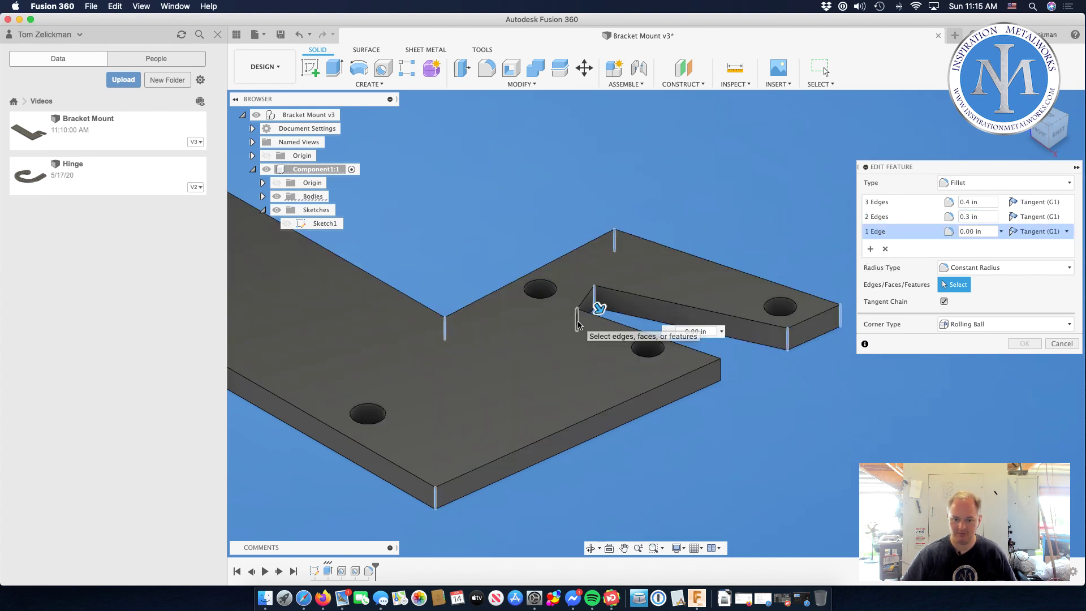
{"action": "left_click", "coordinate": [577, 320]}
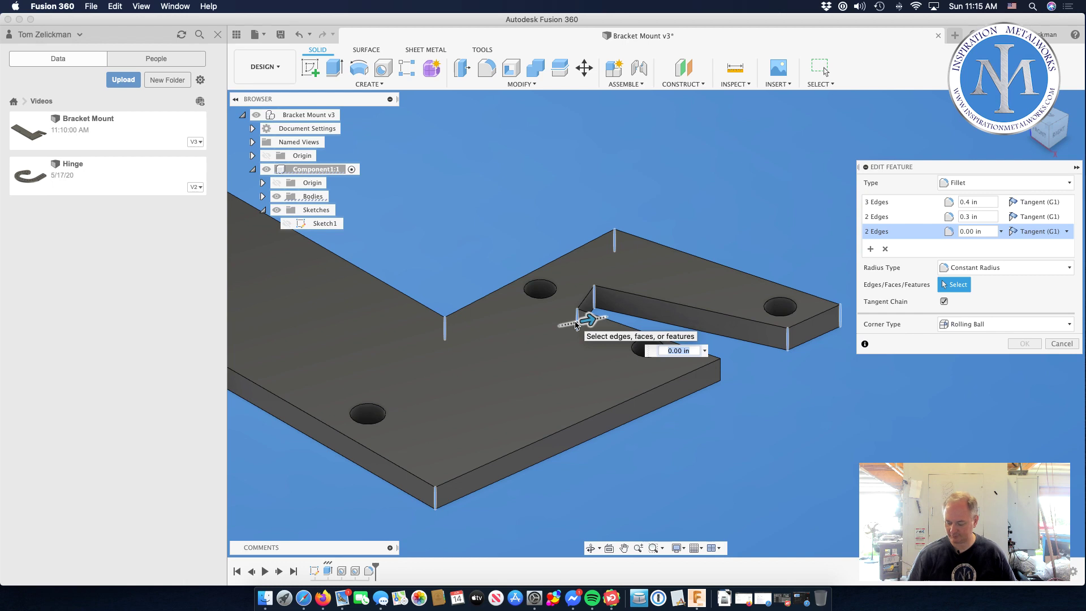
Step: Set the notch corner set's radius to 0.05 in and complete the fillet edit
{"action": "type", "text": ".1"}
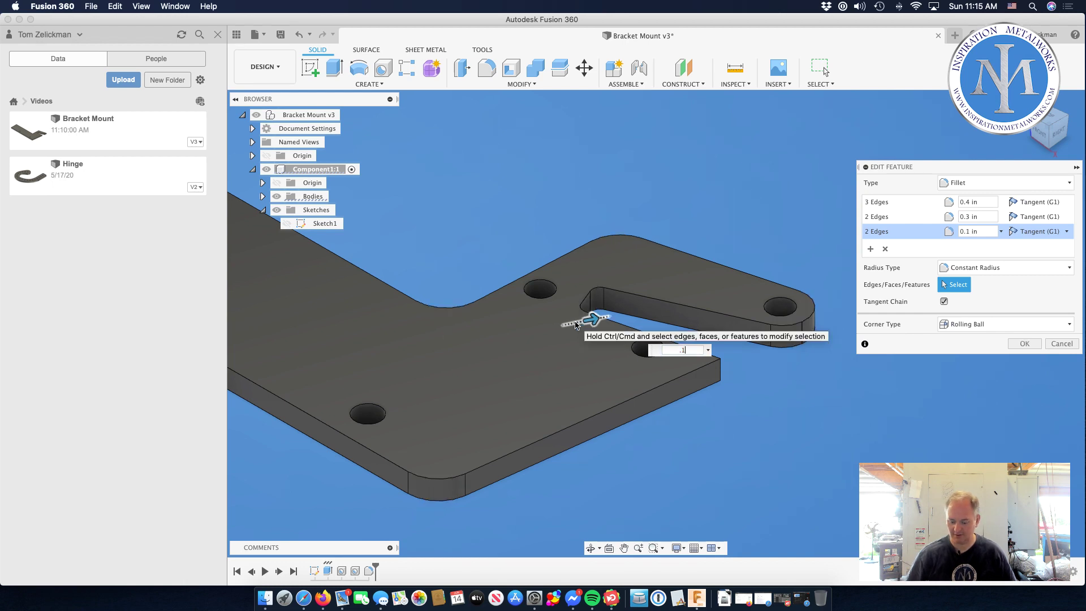
{"action": "key", "text": "BackSpace"}
{"action": "type", "text": "05"}
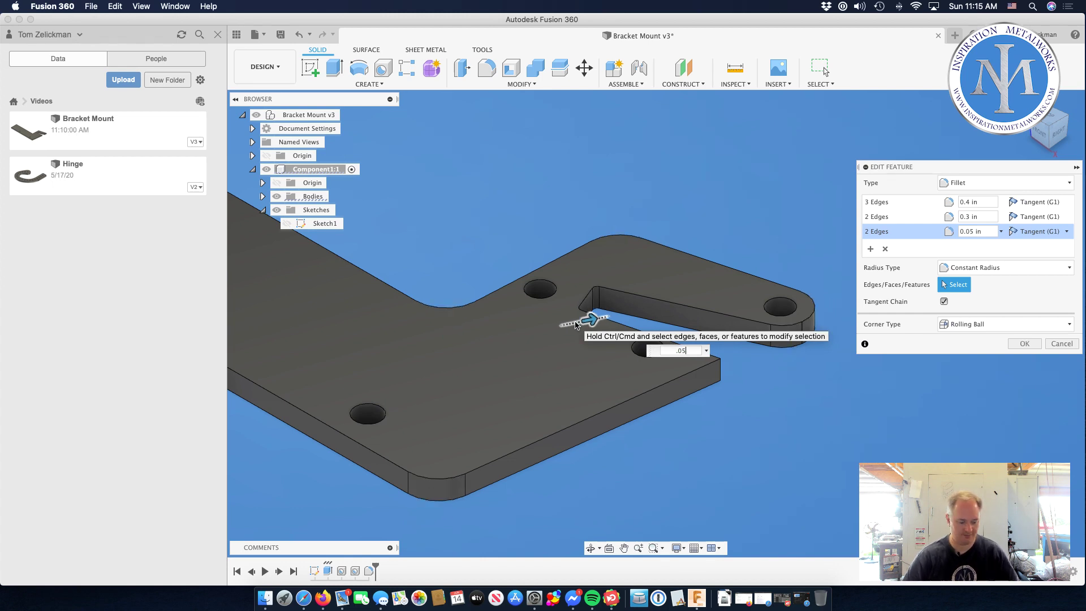
{"action": "scroll", "coordinate": [576, 325], "scroll_direction": "up", "scroll_amount": 10, "text": "shift"}
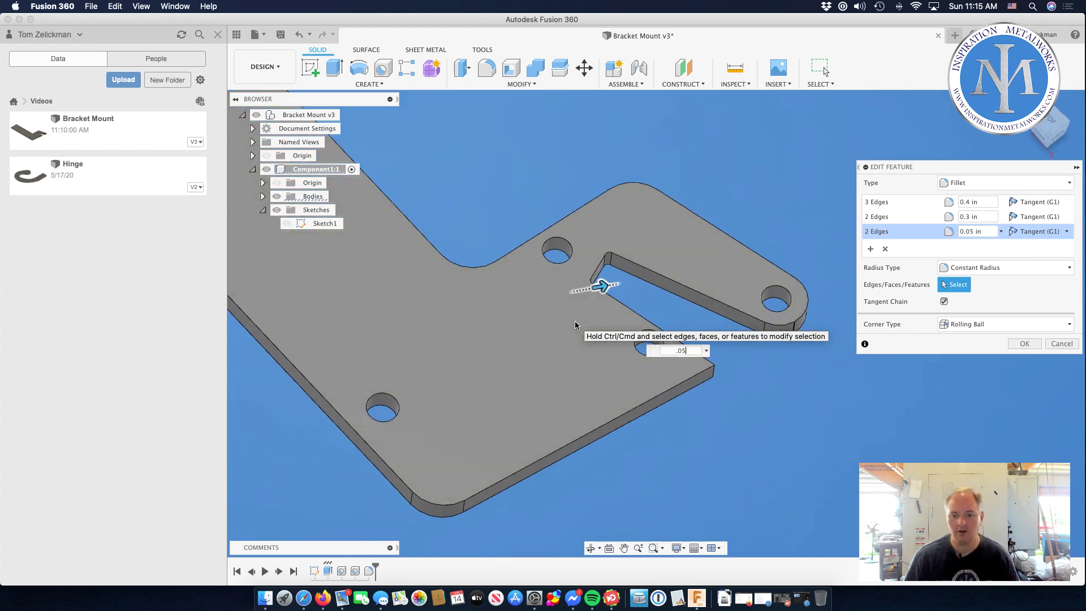
{"action": "scroll", "coordinate": [597, 280], "scroll_direction": "up", "scroll_amount": 2, "text": "shift"}
{"action": "scroll", "coordinate": [597, 280], "scroll_direction": "up", "scroll_amount": 5, "text": "shift"}
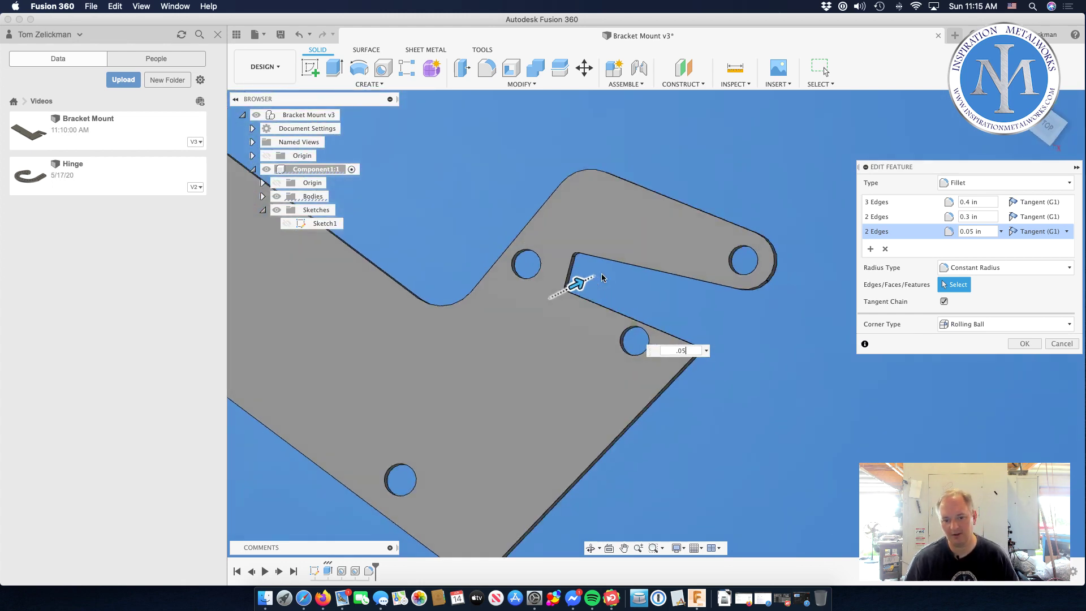
{"action": "scroll", "coordinate": [606, 277], "scroll_direction": "up", "scroll_amount": 3, "text": "shift"}
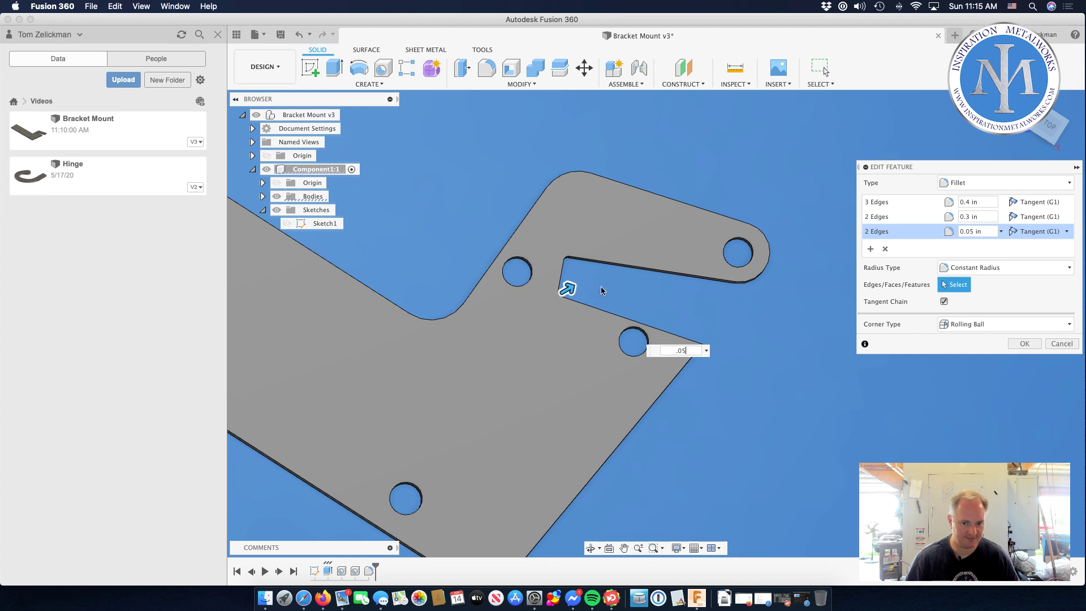
{"action": "left_click", "coordinate": [1024, 344]}
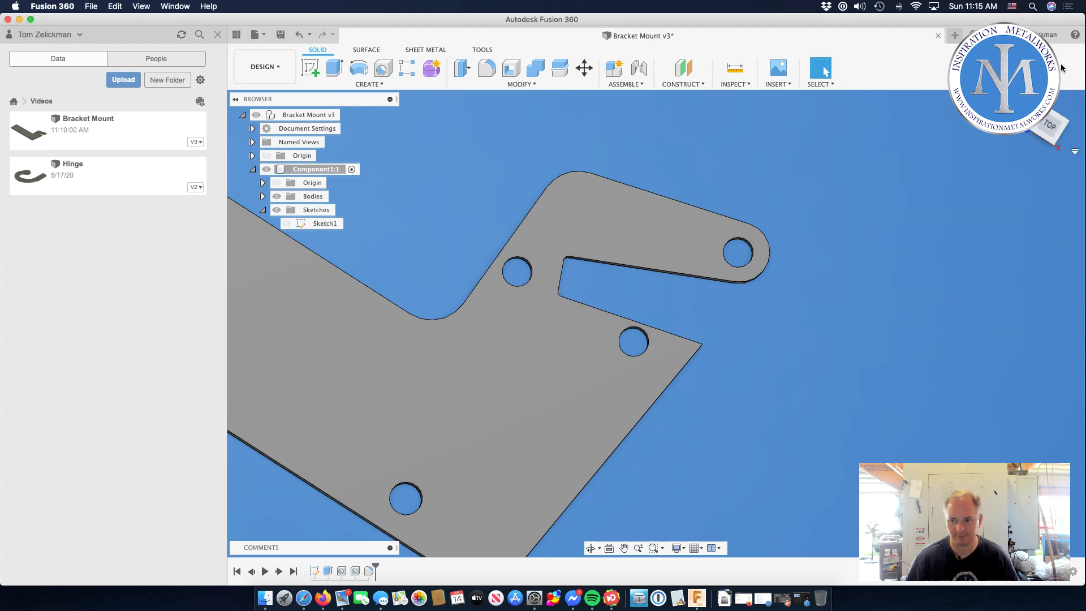
Step: From the top view, measure the distance between the rim of the hole beside the notch and the notch's short end edge
{"action": "left_click", "coordinate": [1050, 124]}
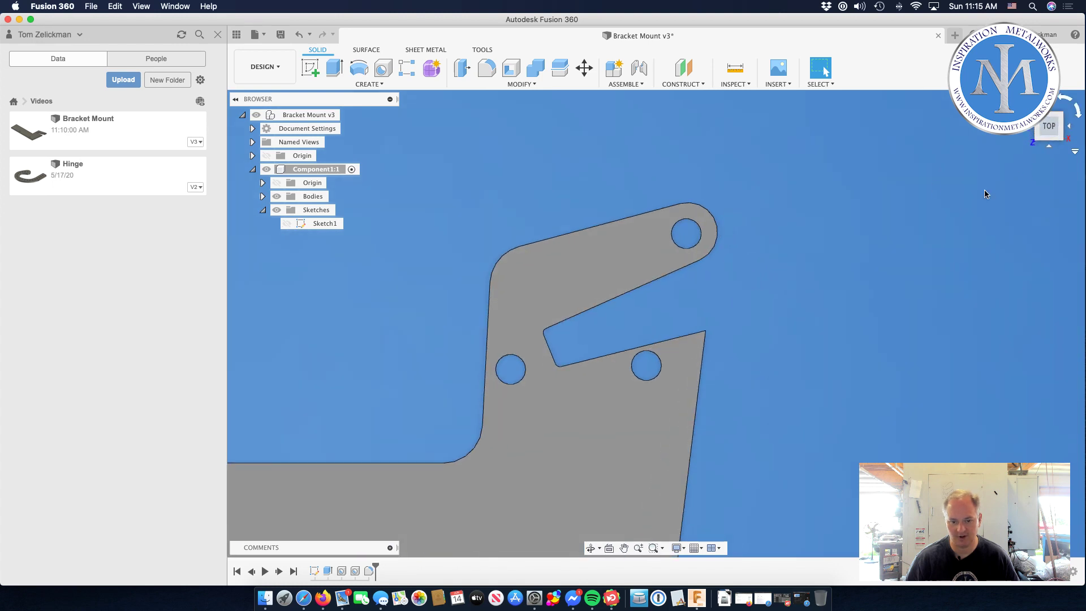
{"action": "middle_click_drag", "start_coordinate": [822, 293], "coordinate": [947, 194]}
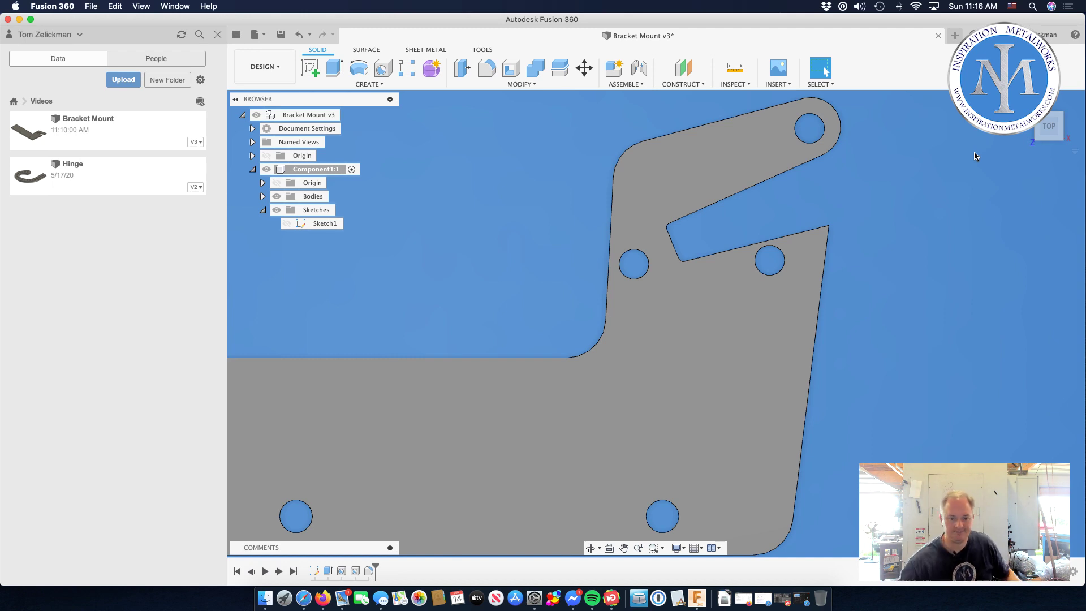
{"action": "left_click", "coordinate": [736, 69]}
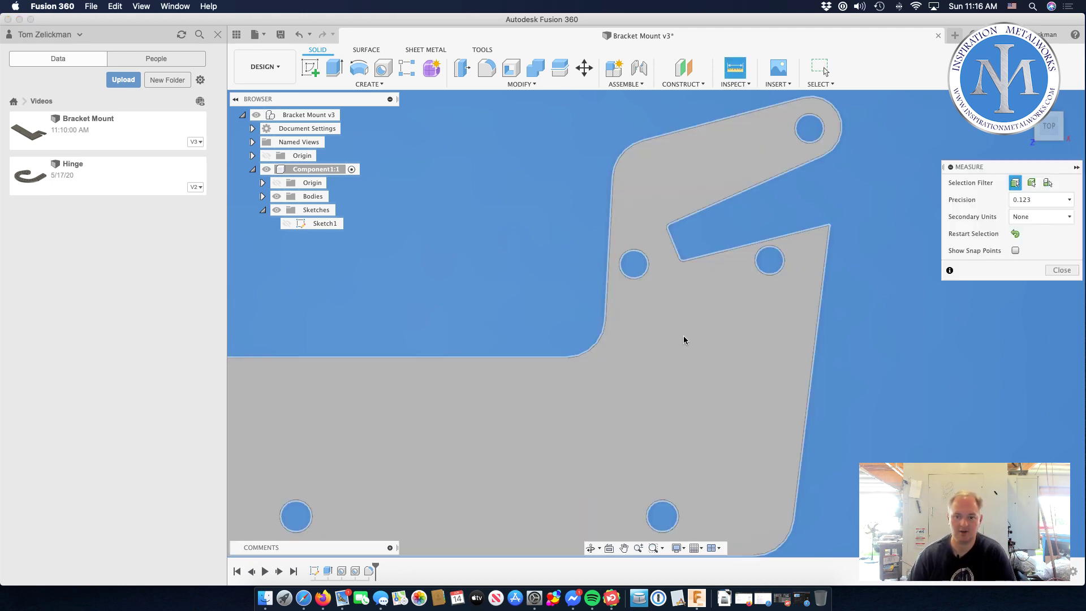
{"action": "left_click", "coordinate": [650, 263]}
{"action": "left_click", "coordinate": [675, 244]}
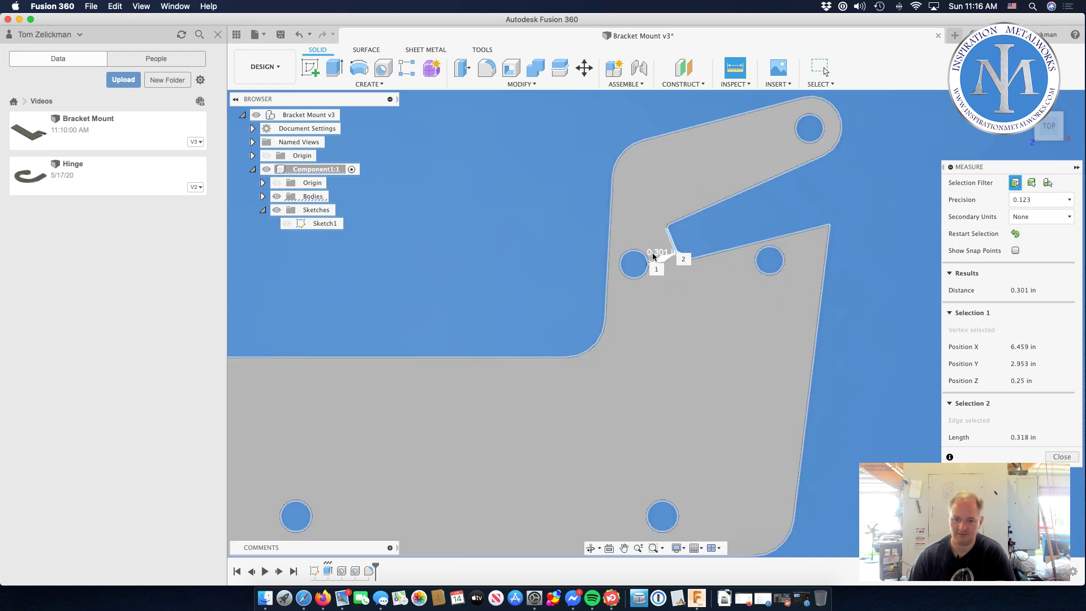
{"action": "scroll", "coordinate": [675, 264], "scroll_direction": "up", "scroll_amount": 1}
{"action": "scroll", "coordinate": [675, 264], "scroll_direction": "up", "scroll_amount": 5}
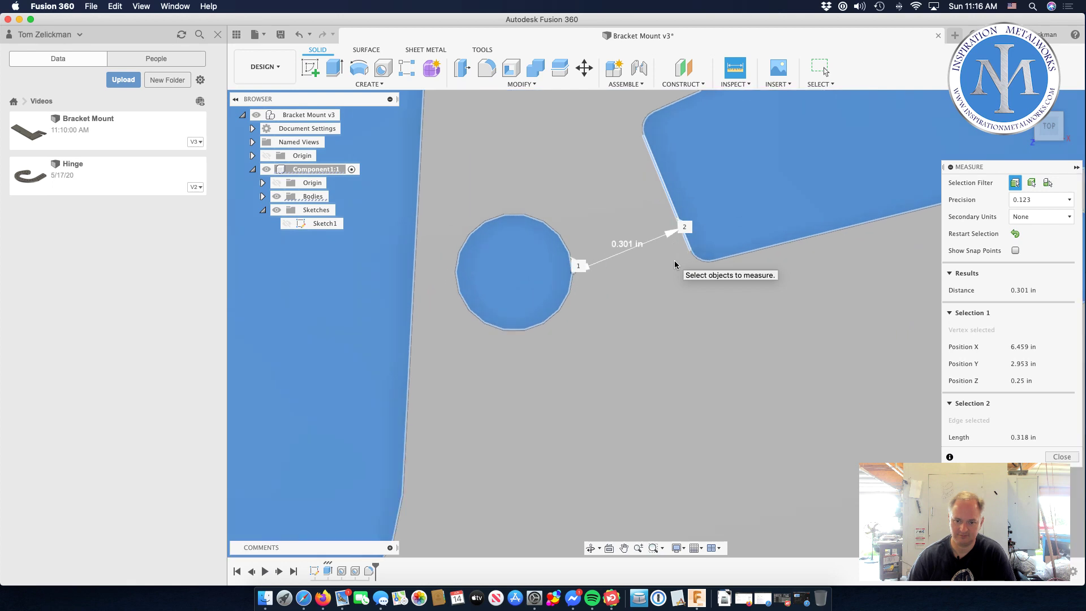
Step: Restart the measurement with snap points shown, measure from that hole's center to the notch's short end edge, and return to the home view
{"action": "left_click", "coordinate": [1015, 234]}
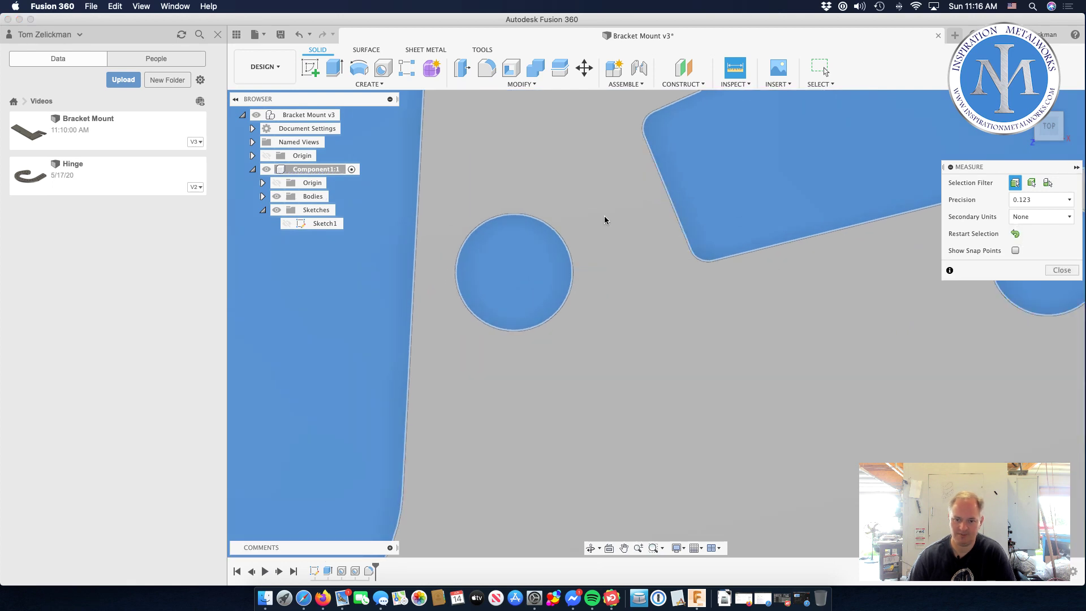
{"action": "left_click", "coordinate": [1016, 250]}
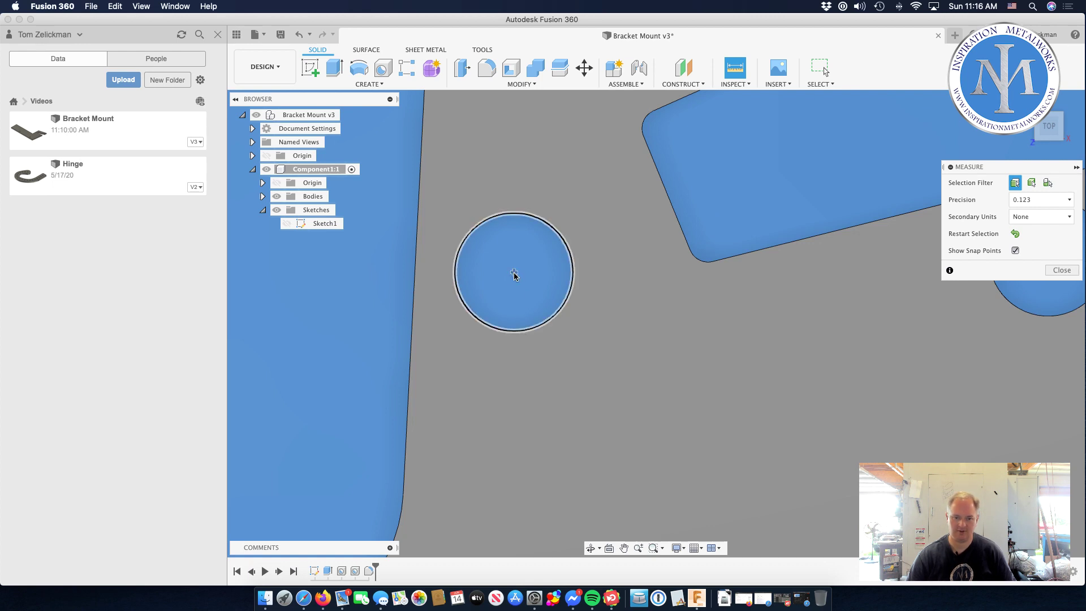
{"action": "left_click", "coordinate": [514, 274]}
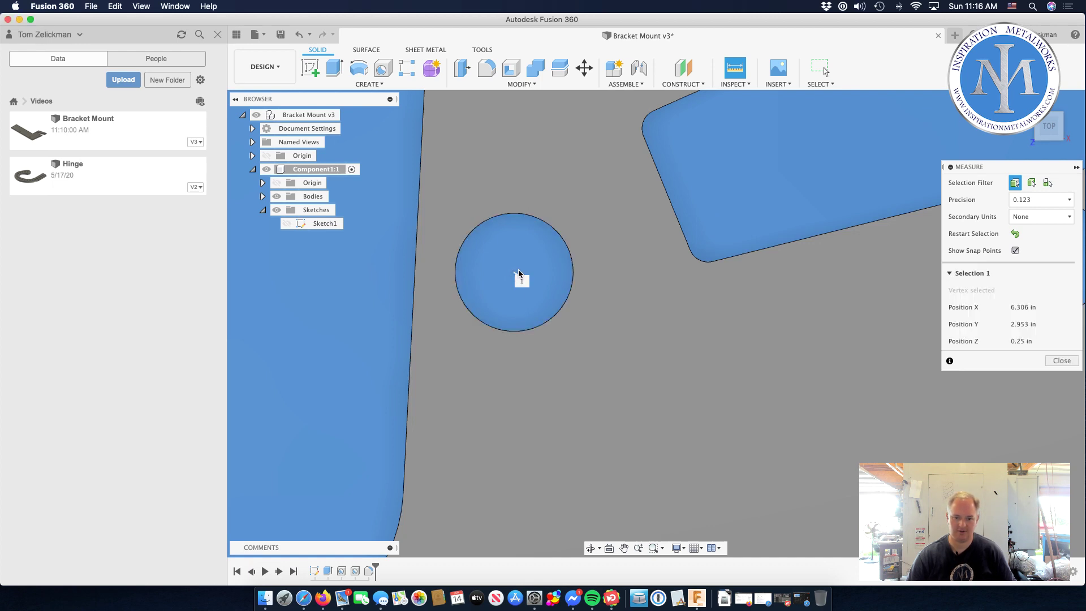
{"action": "left_click", "coordinate": [678, 220]}
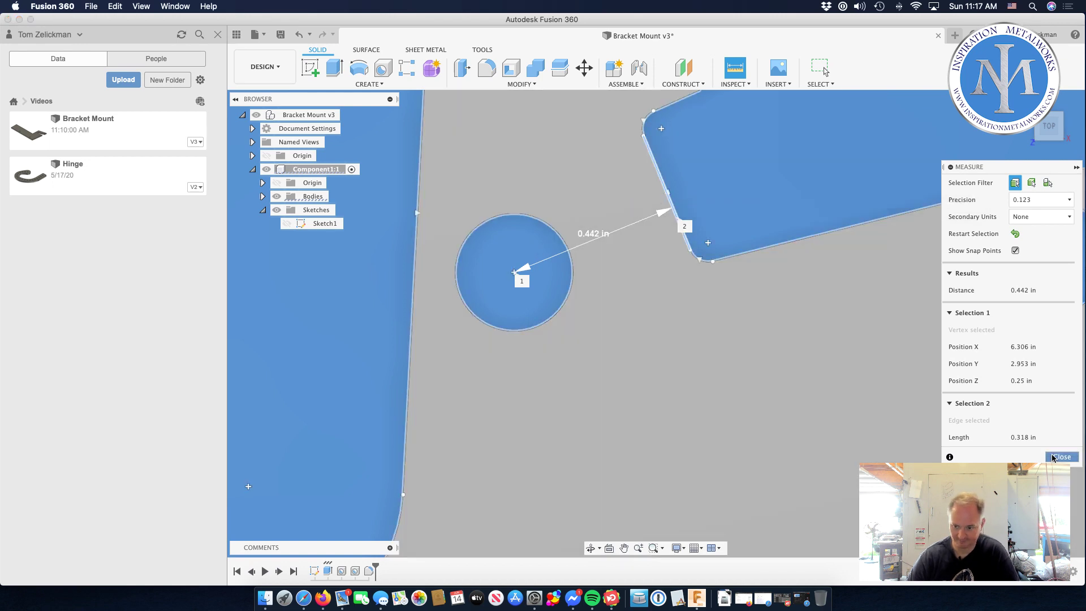
{"action": "key", "text": "Escape"}
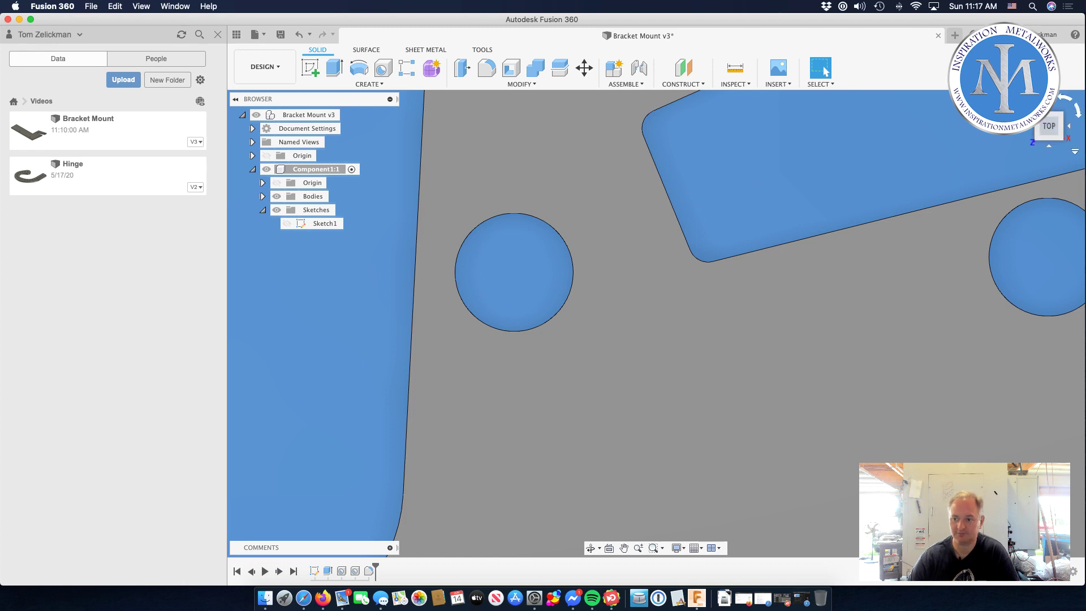
{"action": "left_click", "coordinate": [1025, 103]}
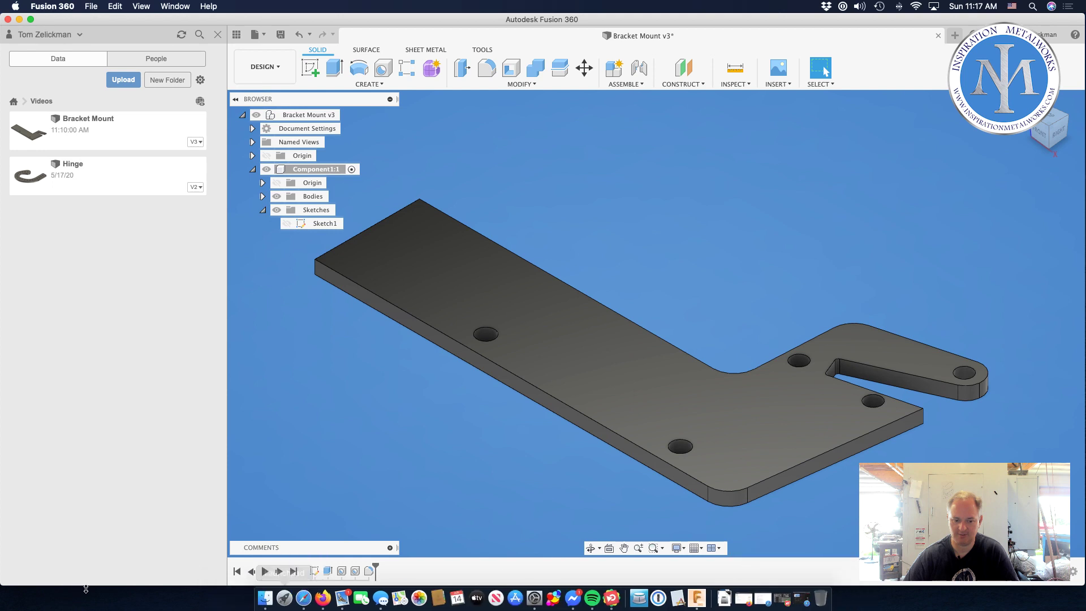
Step: Switch to the YouTube Studio live chat window in Safari and check the chat and its options
{"action": "left_click", "coordinate": [303, 598]}
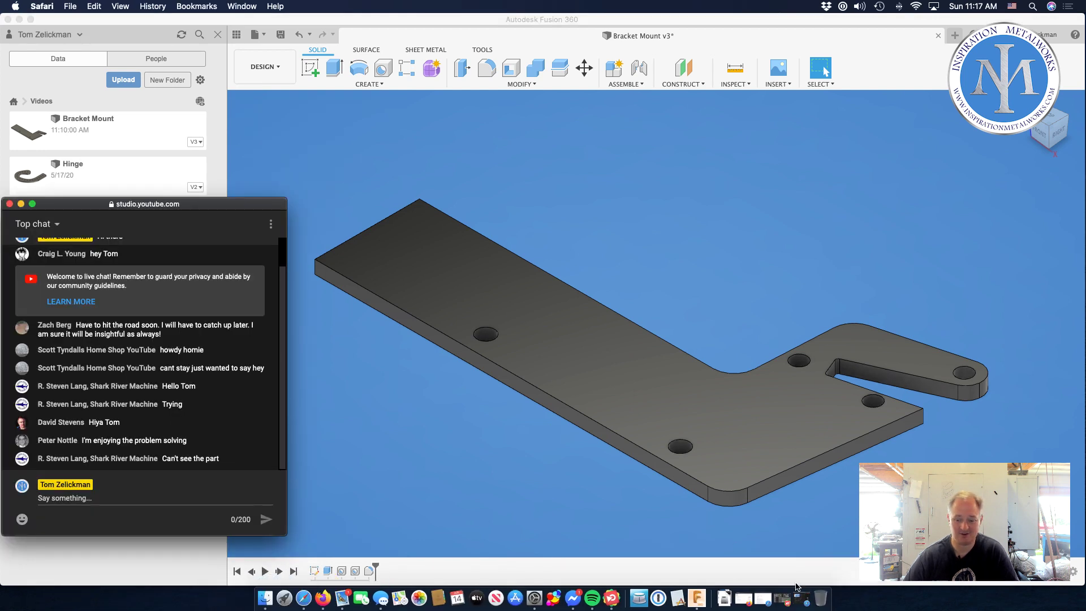
{"action": "left_click", "coordinate": [271, 225]}
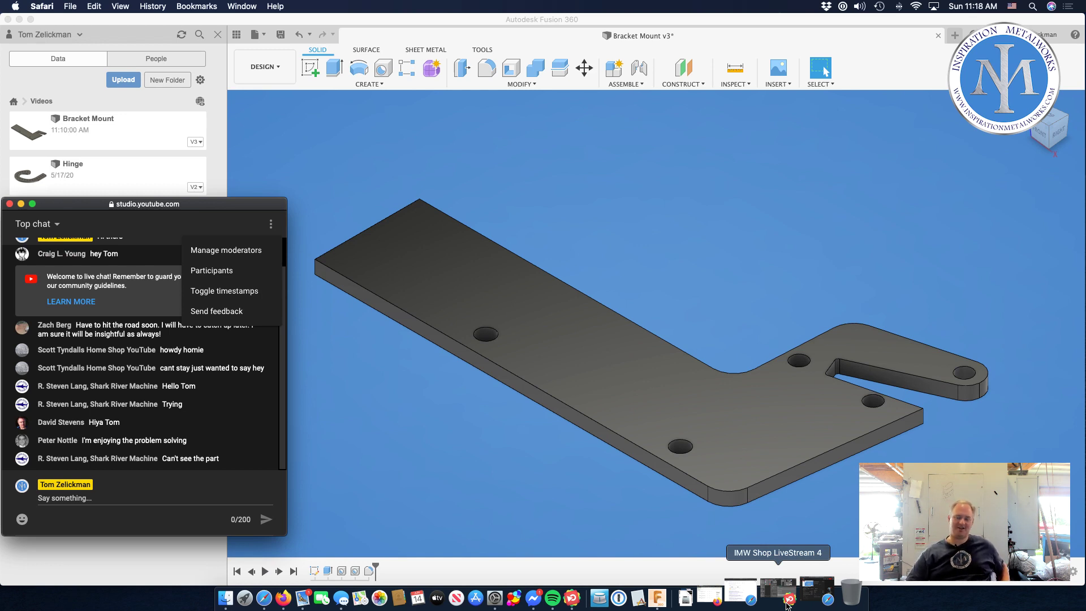
{"action": "left_click", "coordinate": [179, 223]}
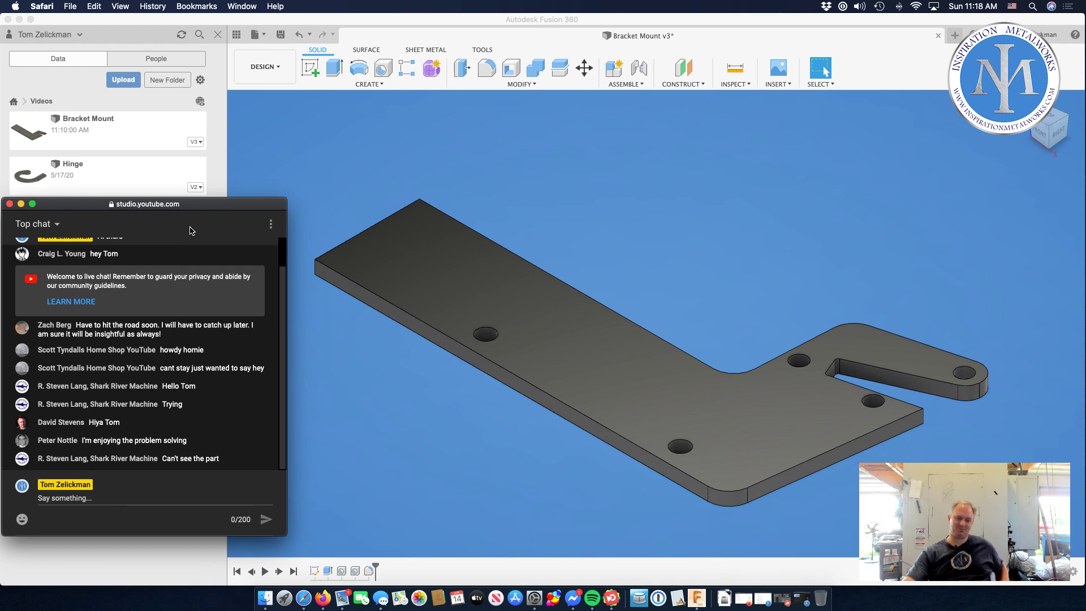
Step: Switch to mimoLive and set the Placer layer for Camera 3 (Fullscreen) live
{"action": "left_click", "coordinate": [786, 595]}
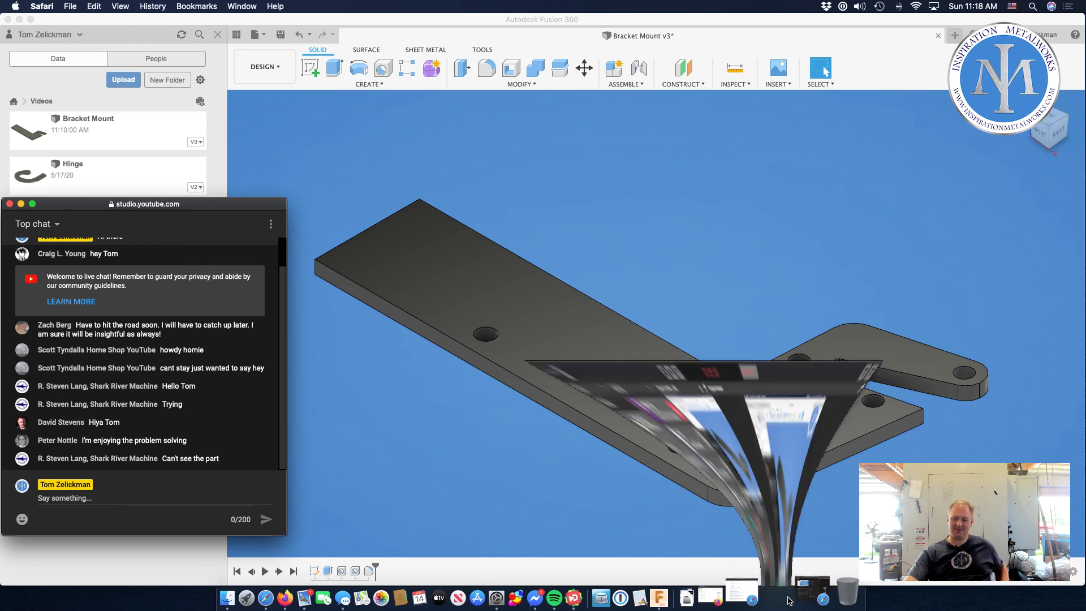
{"action": "left_click", "coordinate": [281, 85]}
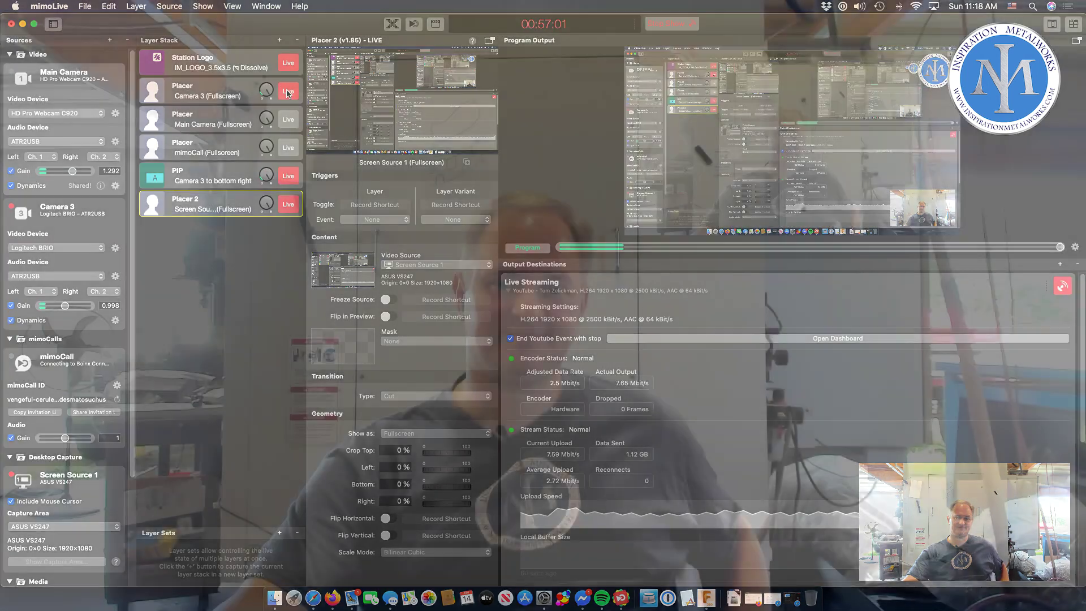